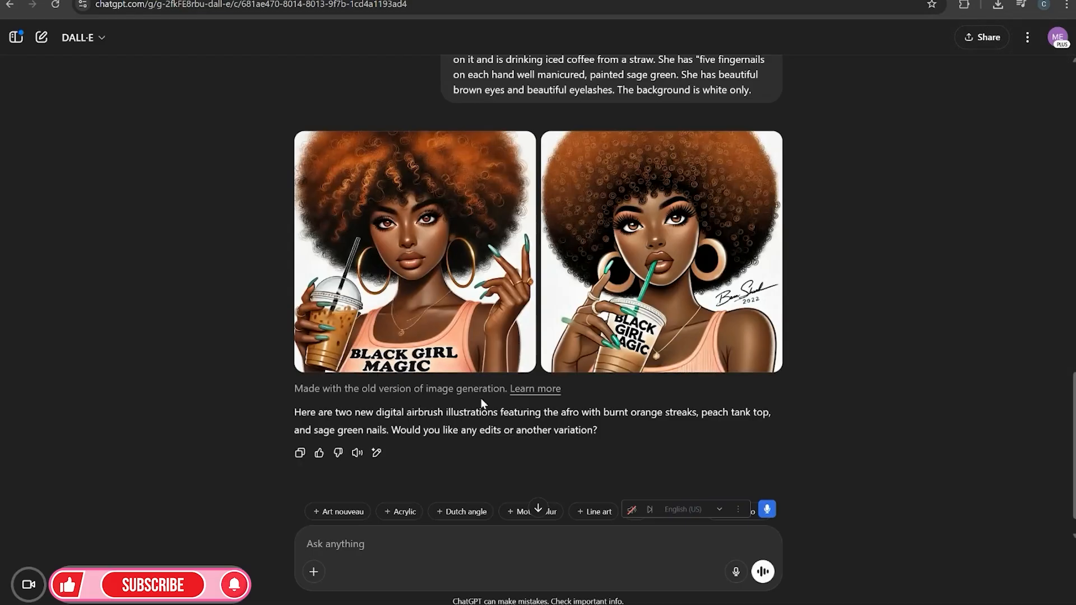
Present the design full screen and page through its slides, then exit the presentation
{"action": "scroll", "coordinate": [630, 224], "scroll_direction": "down", "scroll_amount": 1}
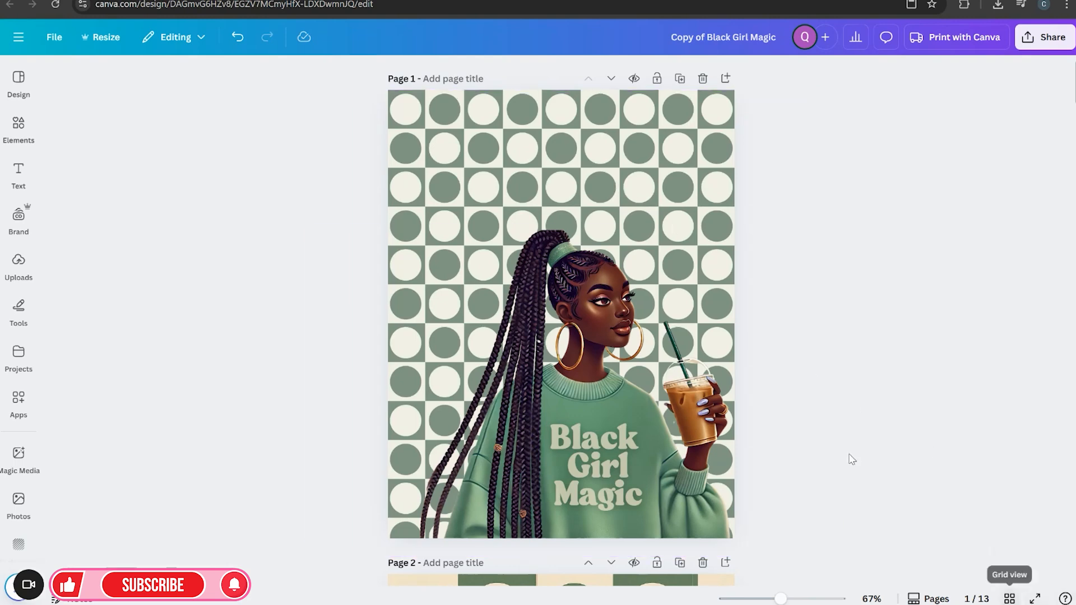
{"action": "left_click", "coordinate": [642, 150]}
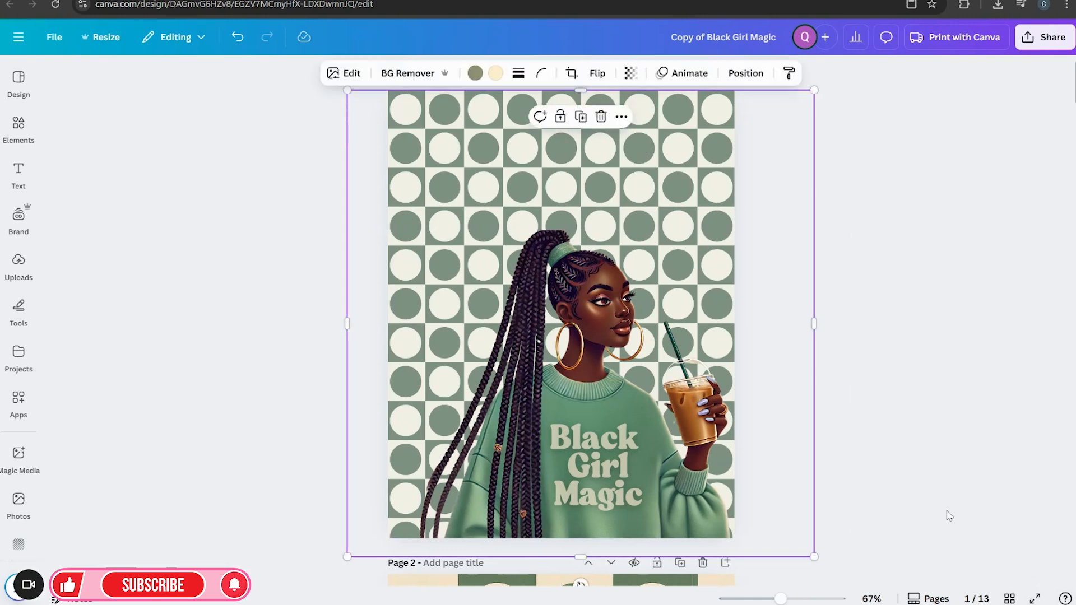
{"action": "left_click", "coordinate": [1035, 599]}
{"action": "key", "text": "Right"}
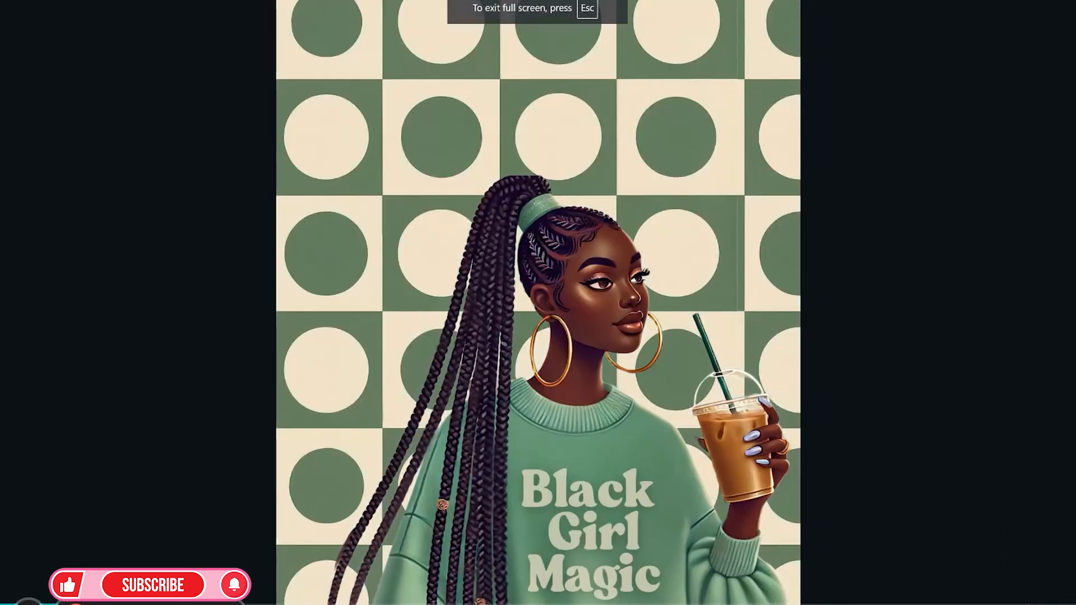
{"action": "key", "text": "Right"}
{"action": "key", "text": "Right"}
{"action": "key", "text": "Right"}
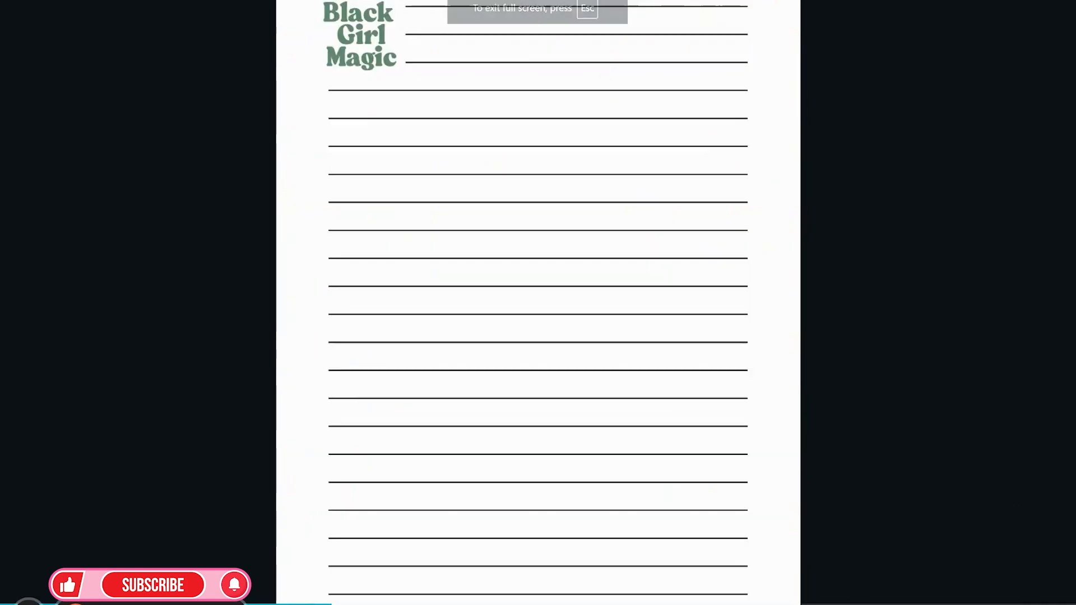
{"action": "key", "text": "Right"}
{"action": "key", "text": "Right"}
{"action": "key", "text": "Right"}
{"action": "key", "text": "Right"}
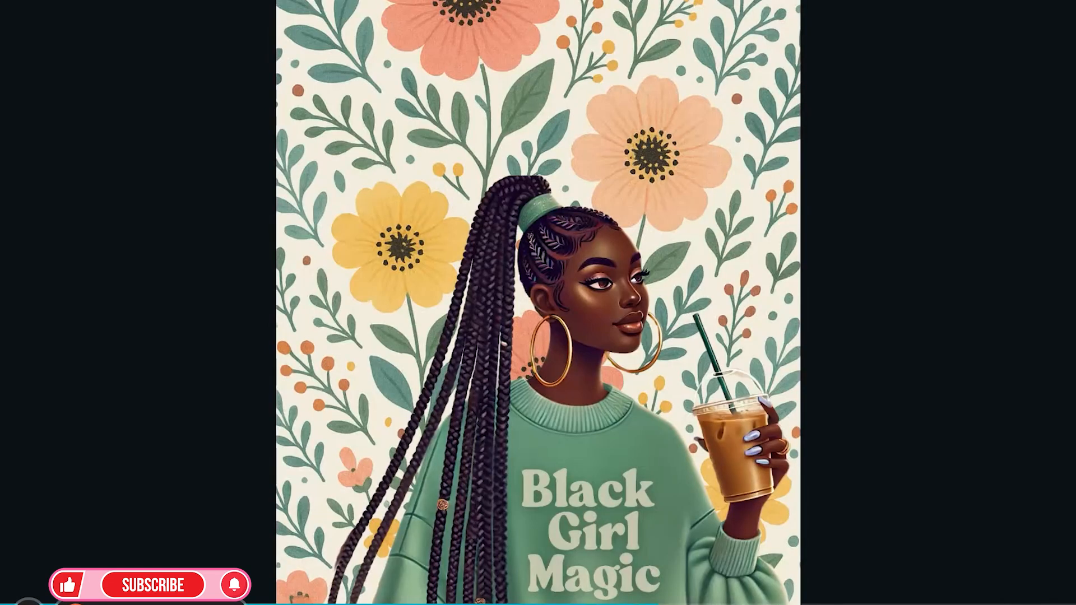
{"action": "key", "text": "Right"}
{"action": "key", "text": "Right"}
{"action": "key", "text": "Right"}
{"action": "key", "text": "Right"}
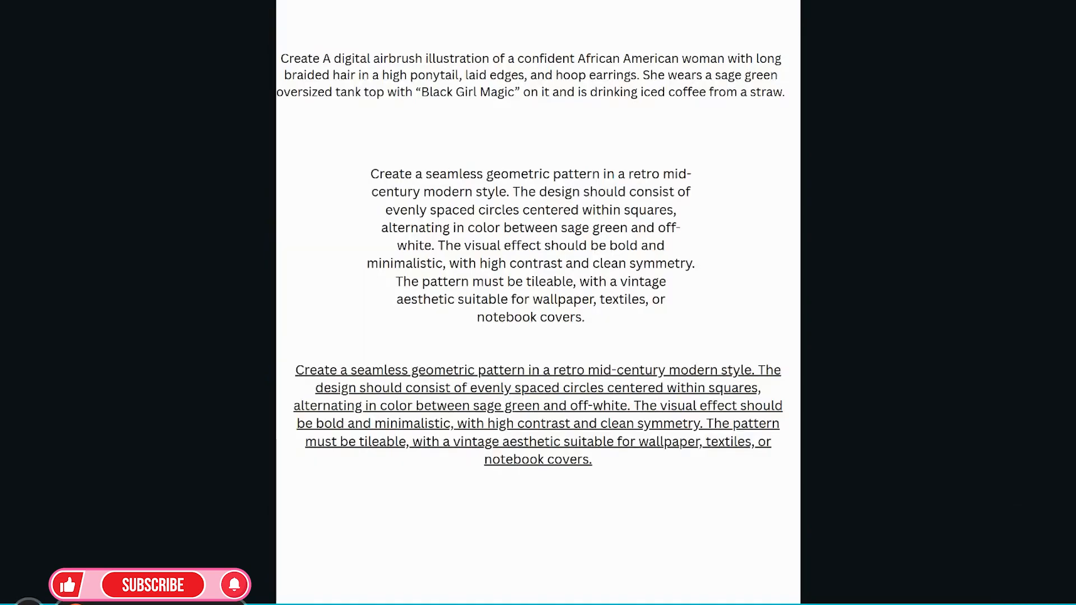
{"action": "key", "text": "Escape"}
Open page 13 in grid view and copy the first prompt about the digital airbrush illustration
{"action": "left_click_drag", "start_coordinate": [1074, 554], "coordinate": [1074, 67]}
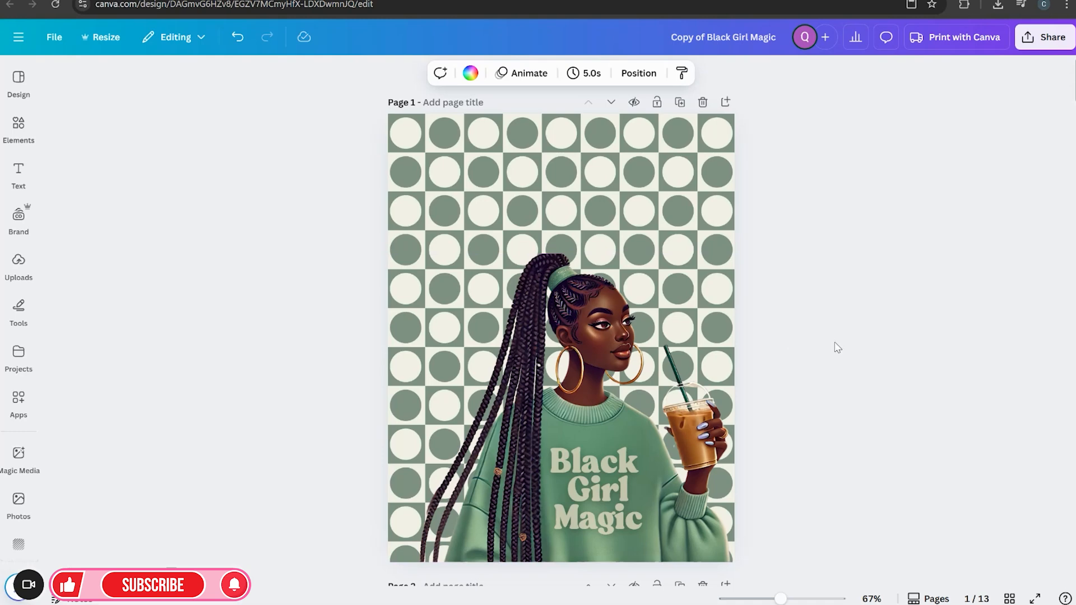
{"action": "left_click", "coordinate": [1009, 598]}
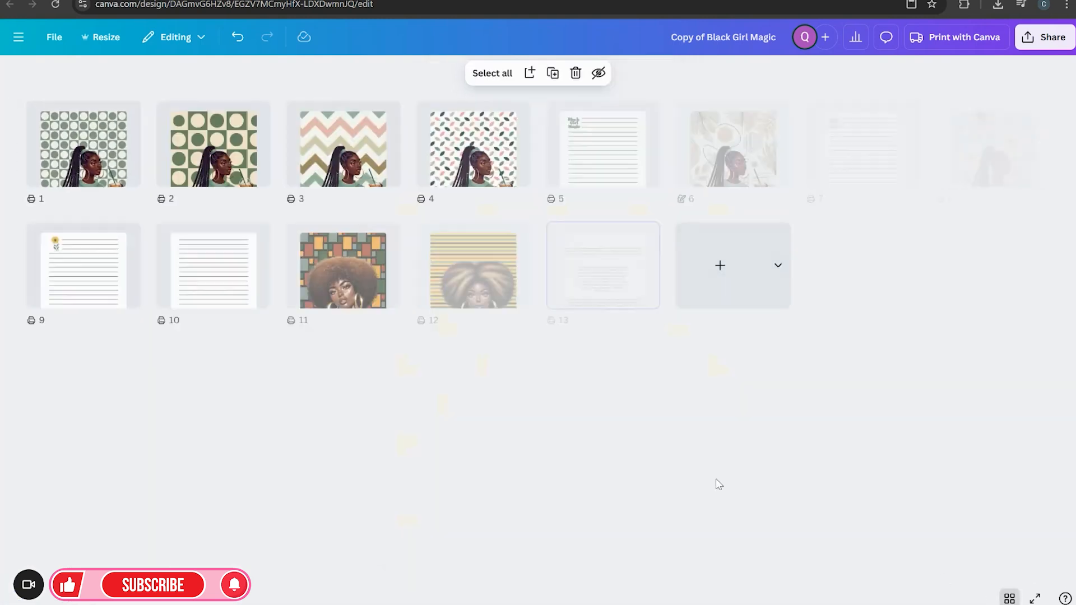
{"action": "double_click", "coordinate": [591, 283]}
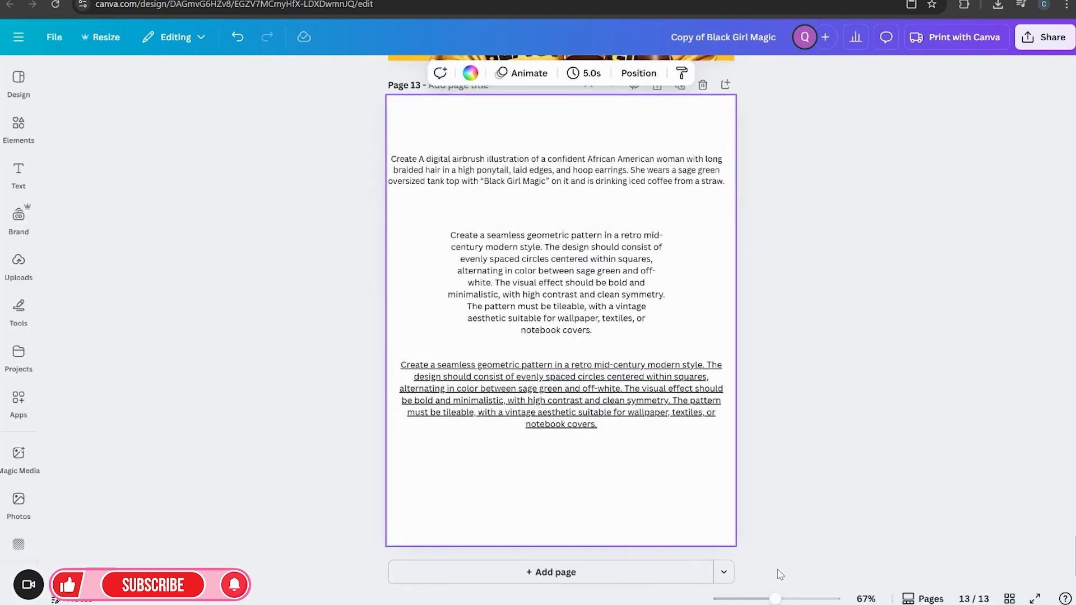
{"action": "left_click_drag", "start_coordinate": [776, 598], "coordinate": [783, 598]}
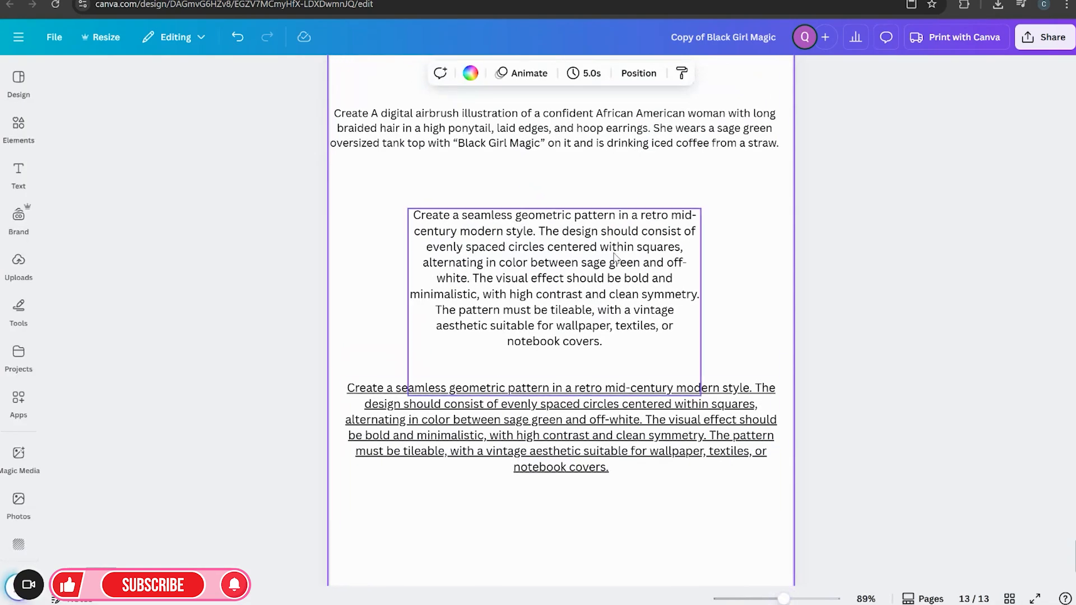
{"action": "left_click", "coordinate": [537, 130]}
{"action": "double_click", "coordinate": [478, 117]}
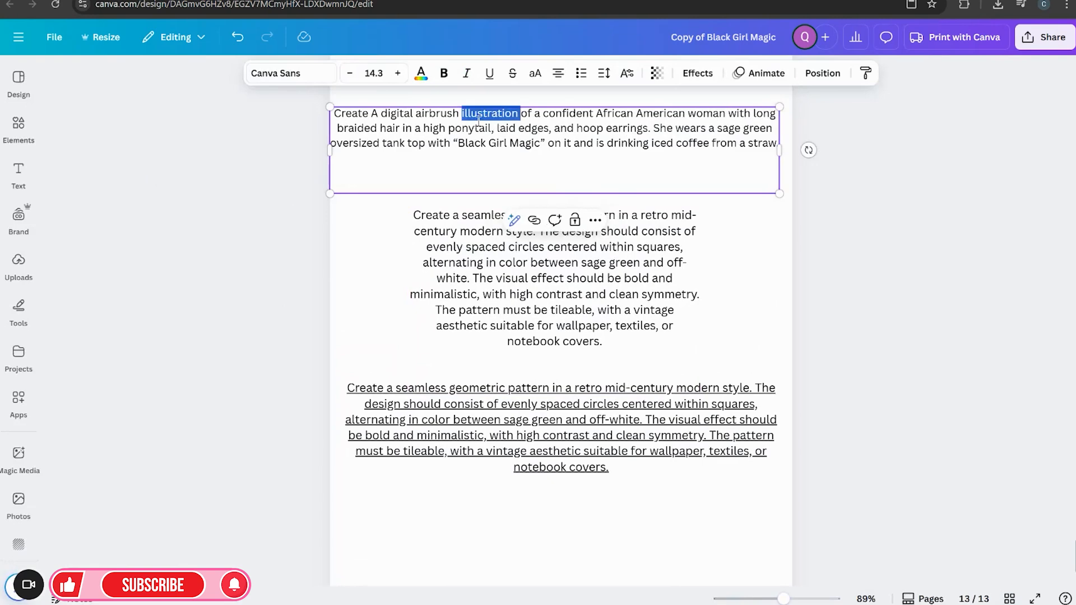
{"action": "left_click_drag", "start_coordinate": [342, 112], "coordinate": [747, 154]}
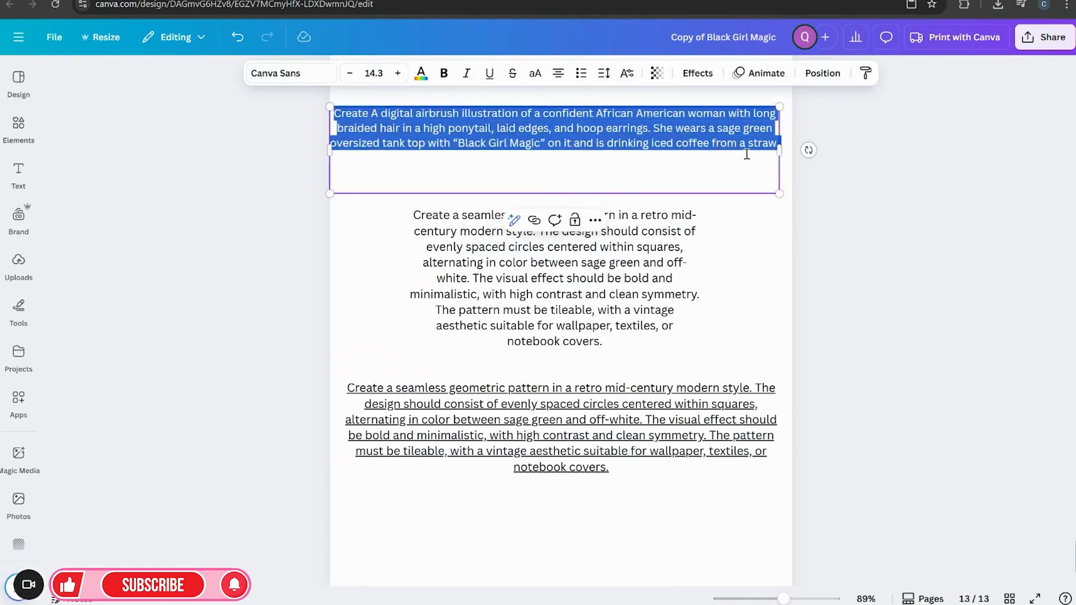
{"action": "right_click", "coordinate": [590, 115]}
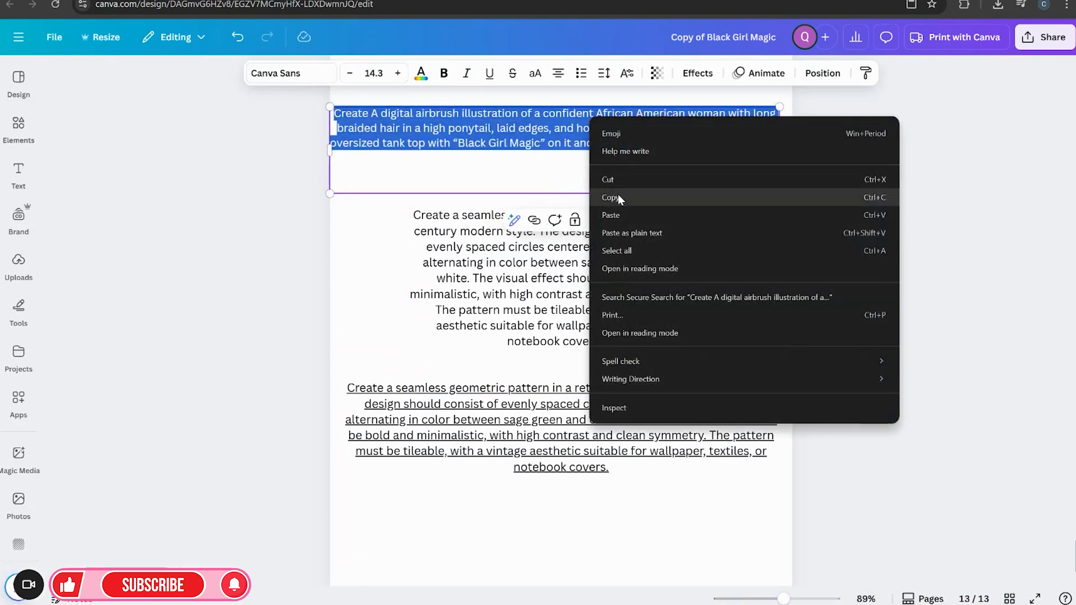
{"action": "left_click", "coordinate": [618, 194]}
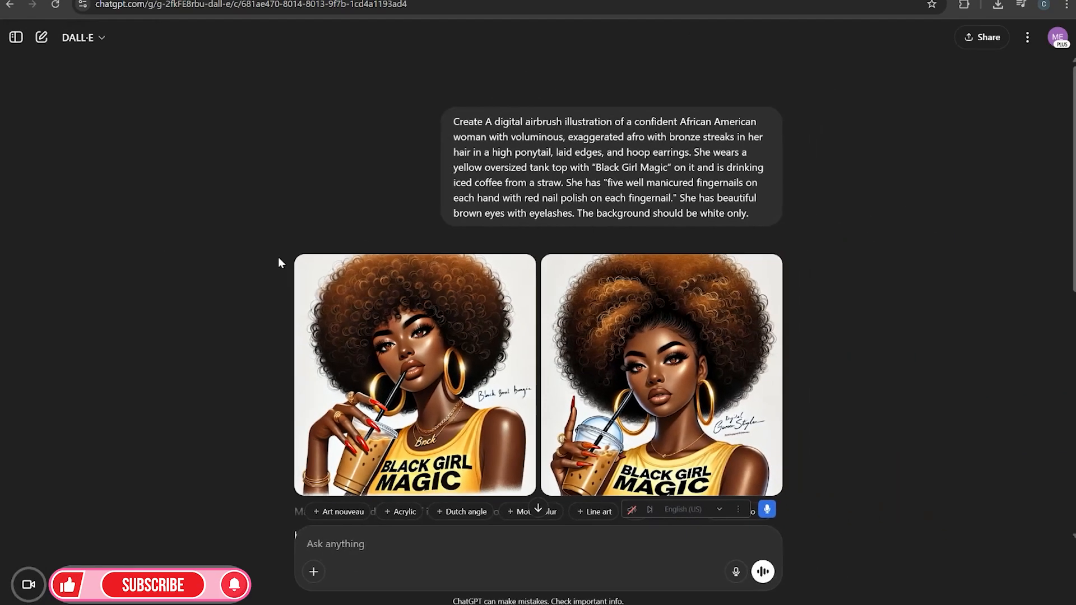
Paste the copied prompt into the DALL·E chat message box
{"action": "scroll", "coordinate": [643, 452], "scroll_direction": "down", "scroll_amount": 4}
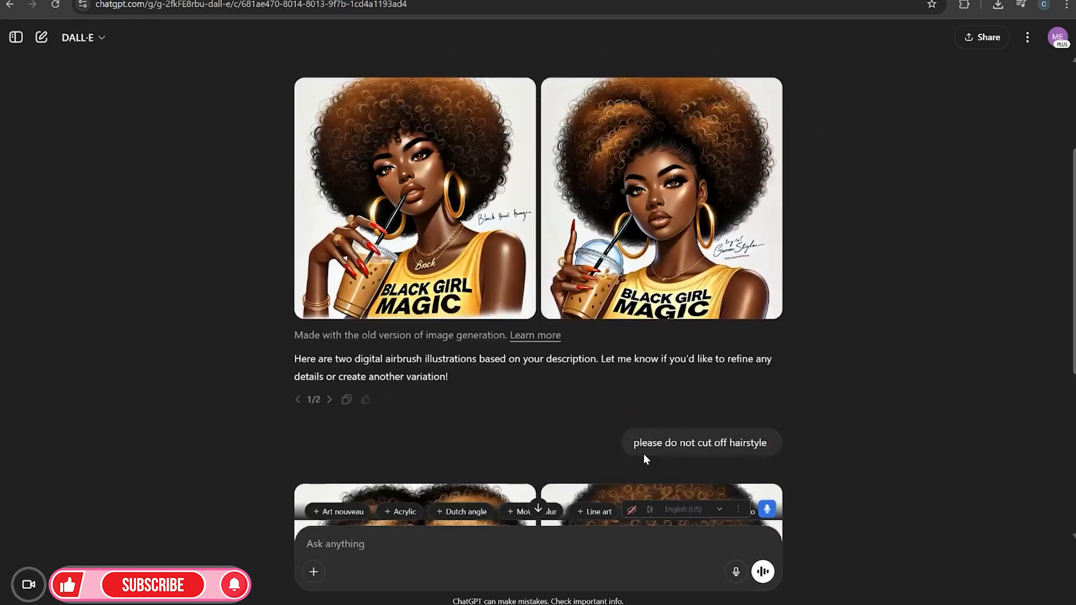
{"action": "scroll", "coordinate": [644, 457], "scroll_direction": "down", "scroll_amount": 5}
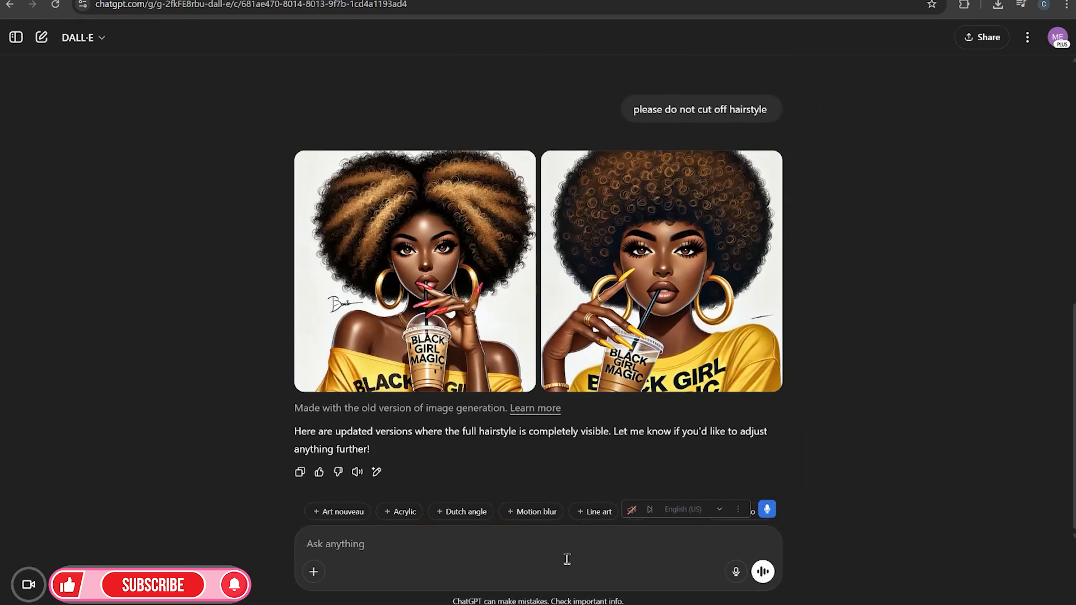
{"action": "key", "text": "ctrl+v"}
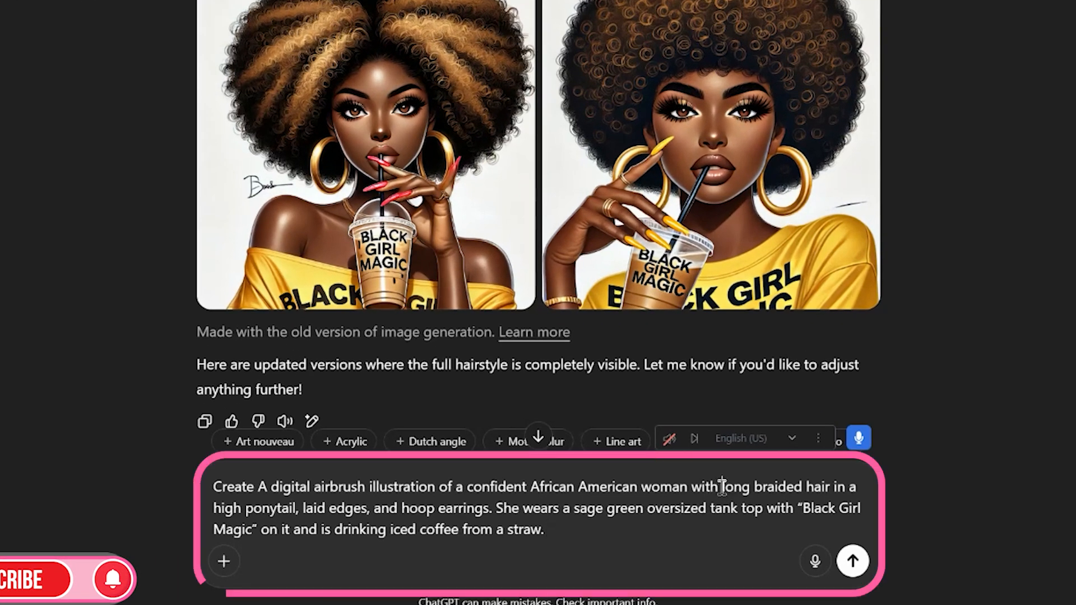
Replace "long braided" in the prompt with "volumious afro"
{"action": "left_click_drag", "start_coordinate": [669, 519], "coordinate": [705, 518]}
{"action": "left_click_drag", "start_coordinate": [771, 487], "coordinate": [821, 497]}
{"action": "key", "text": "BackSpace"}
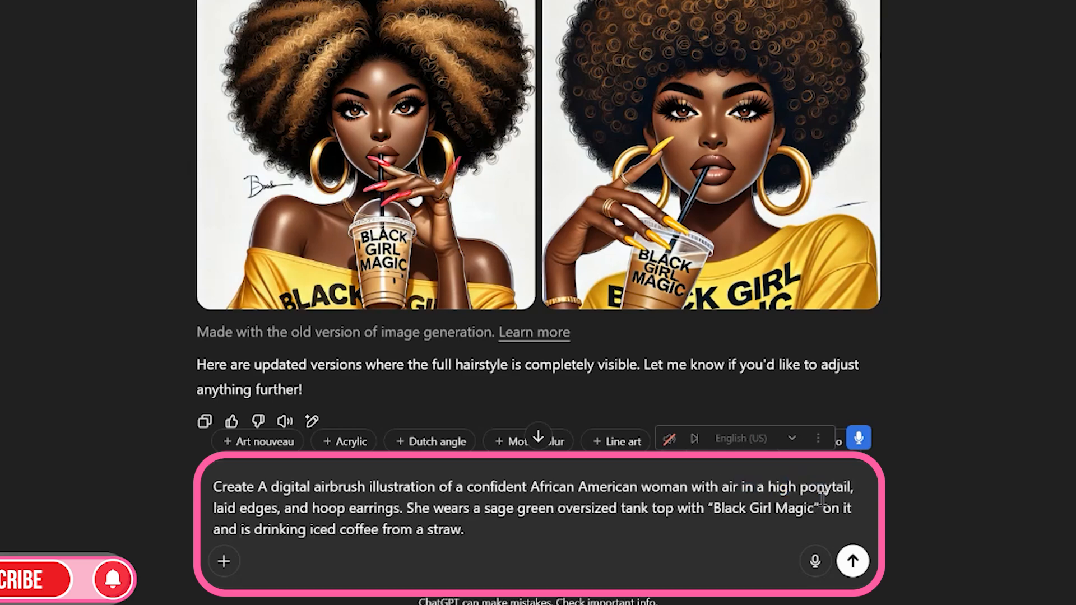
{"action": "type", "text": "volumious afro "}
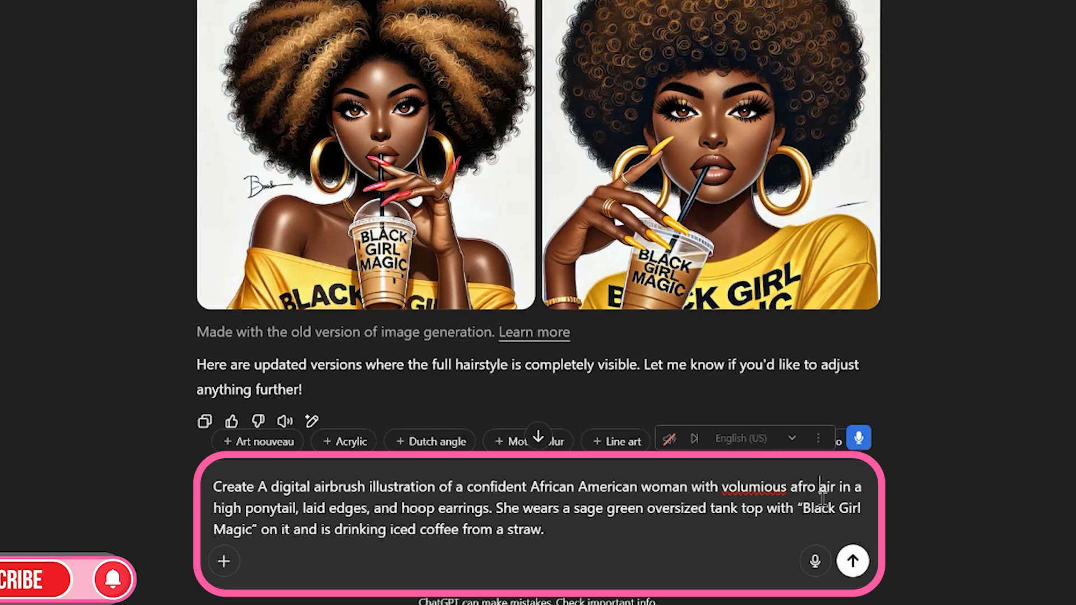
{"action": "type", "text": "h"}
Insert "with burnt orange streaks in her" after "volumious afro" in the prompt
{"action": "left_click", "coordinate": [814, 487]}
{"action": "type", "text": "with "}
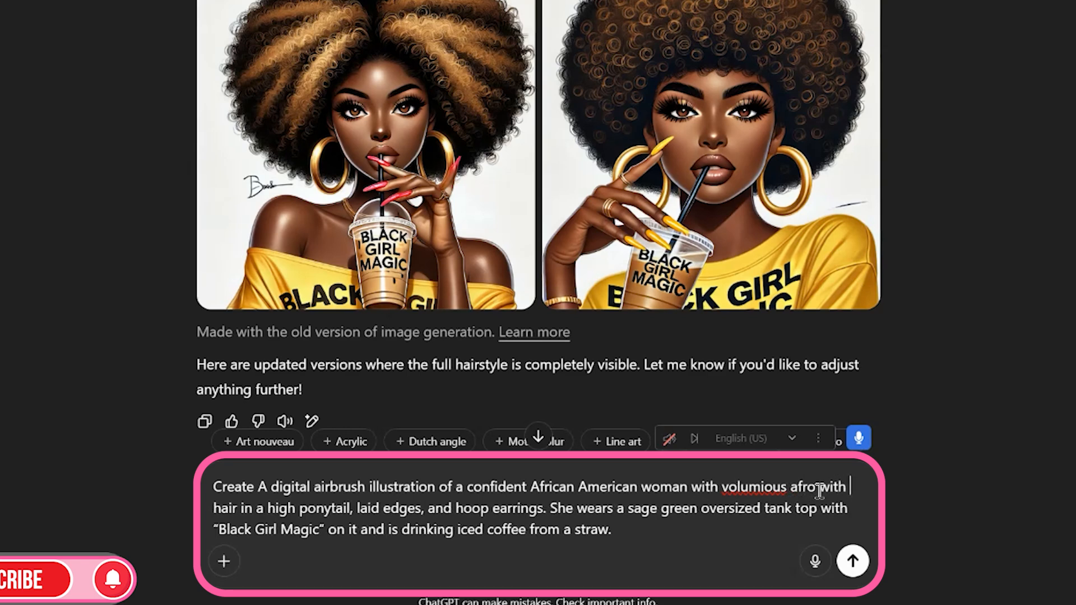
{"action": "type", "text": "red s"}
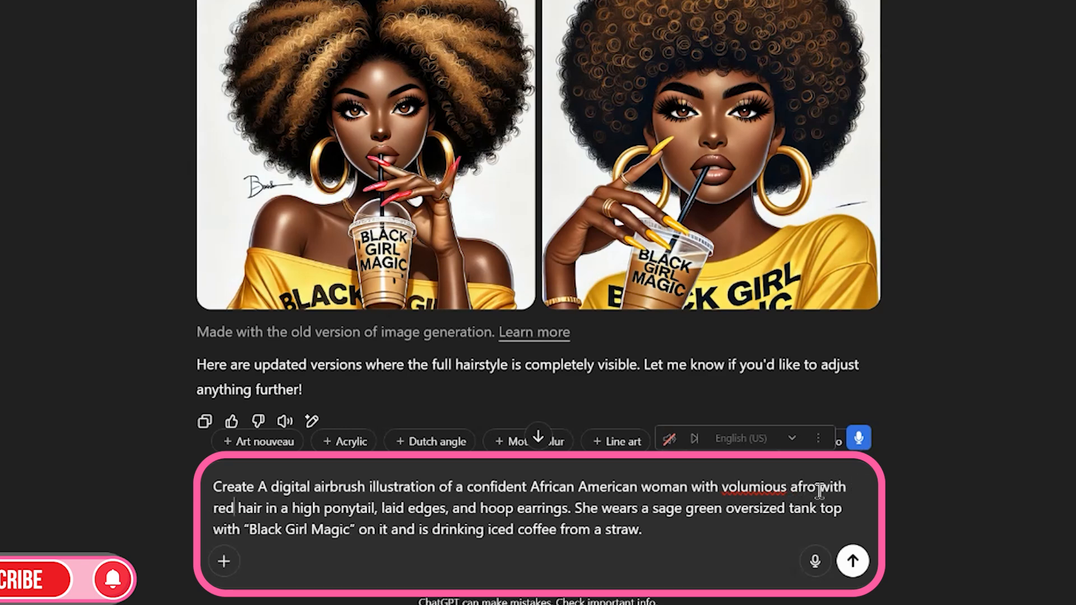
{"action": "key", "text": "BackSpace"}
{"action": "key", "text": "BackSpace"}
{"action": "key", "text": "BackSpace"}
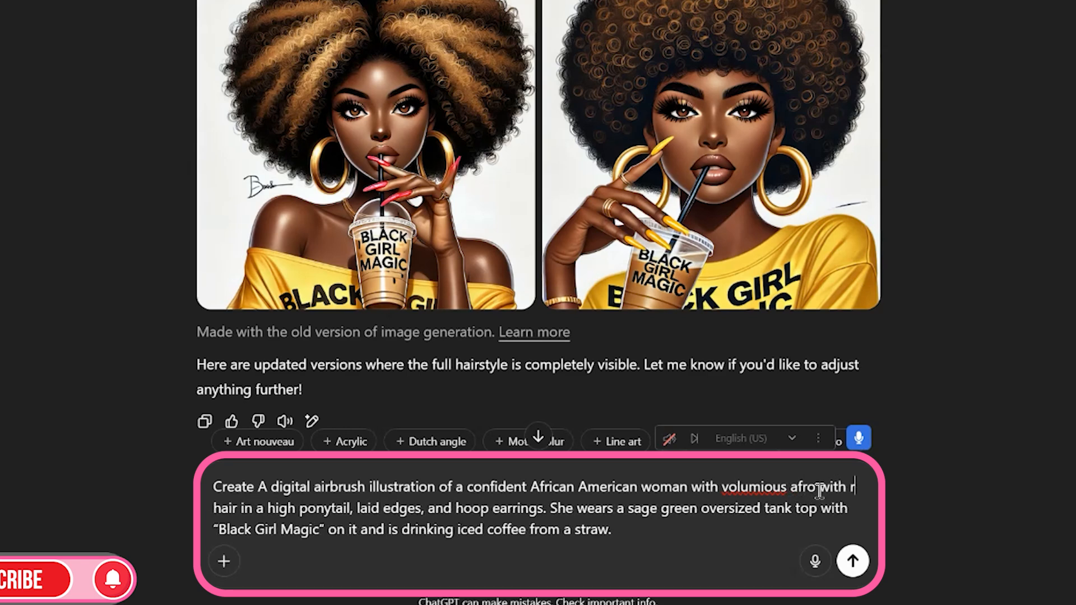
{"action": "key", "text": "BackSpace"}
{"action": "type", "text": "burnt "}
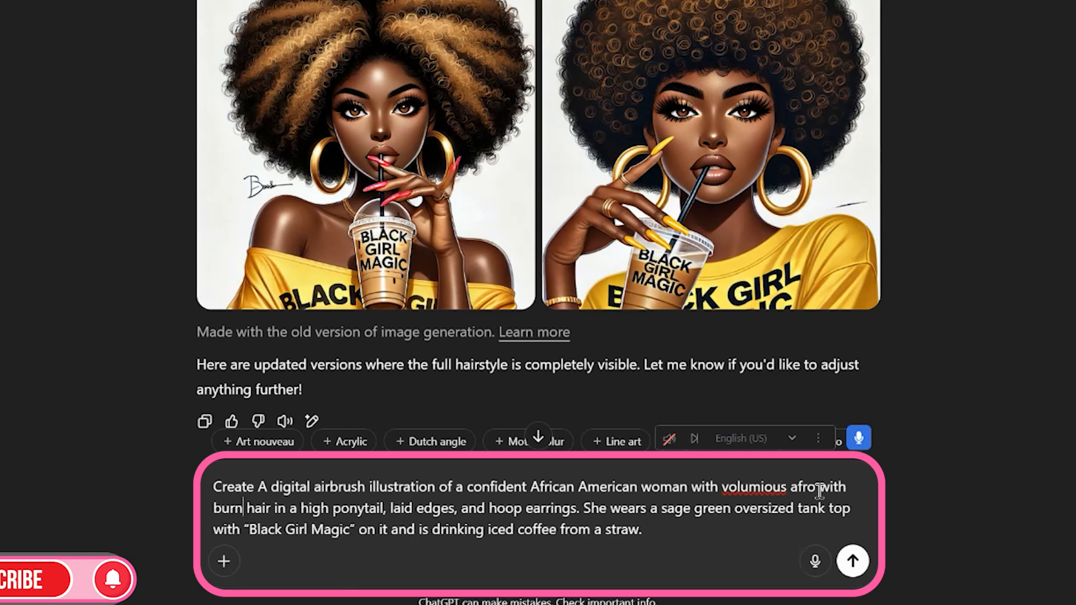
{"action": "type", "text": "orange stre"}
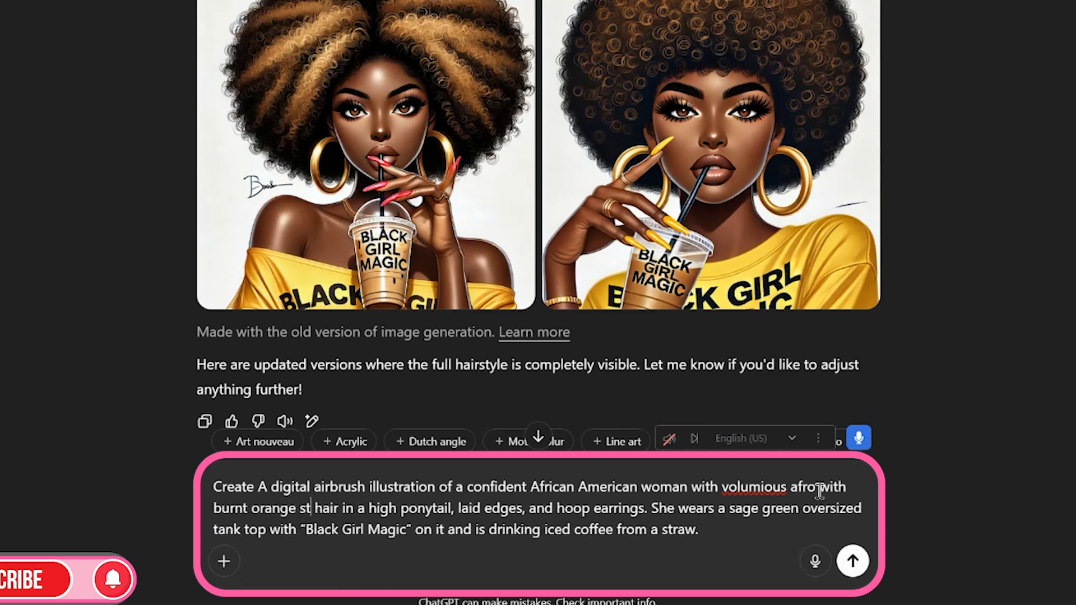
{"action": "type", "text": "aks in her"}
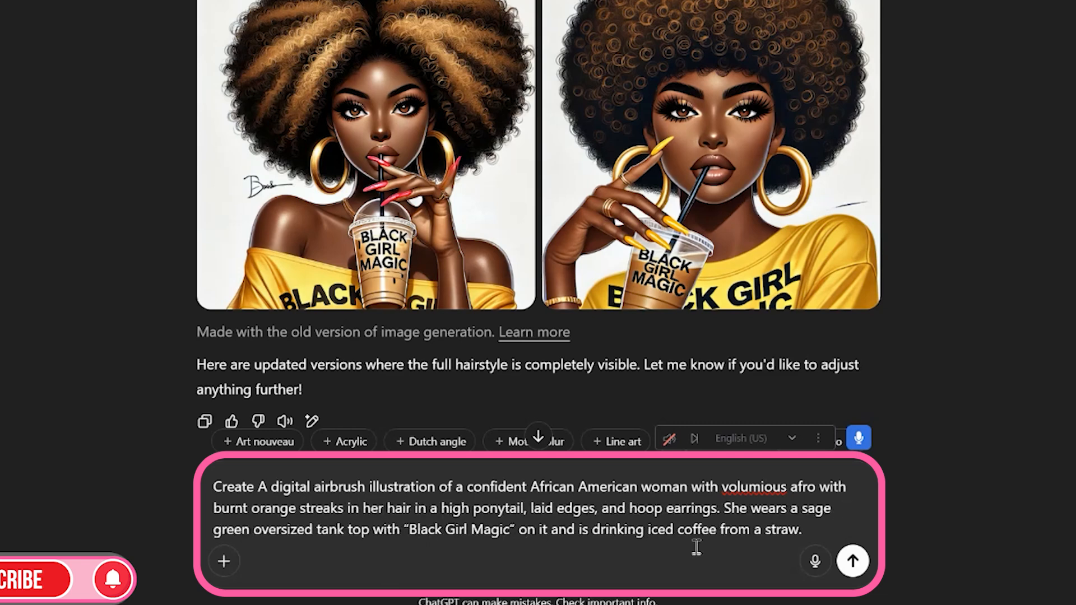
Delete "in a high ponytail, laid edges" from the hair description in the prompt
{"action": "left_click_drag", "start_coordinate": [431, 507], "coordinate": [585, 511]}
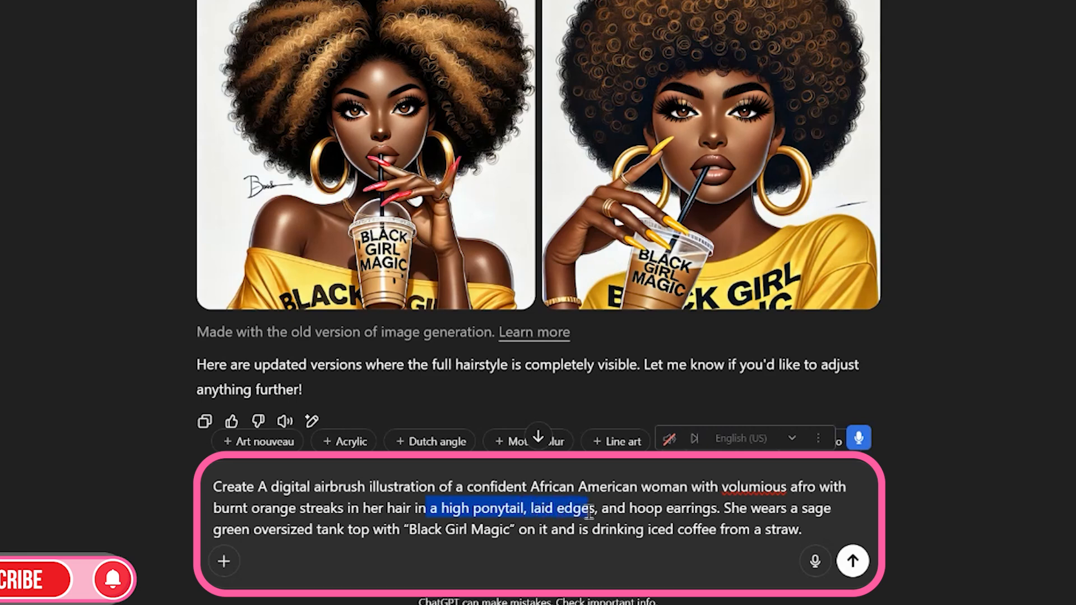
{"action": "key", "text": "BackSpace"}
{"action": "key", "text": "BackSpace"}
{"action": "key", "text": "BackSpace"}
{"action": "key", "text": "BackSpace"}
{"action": "key", "text": "BackSpace"}
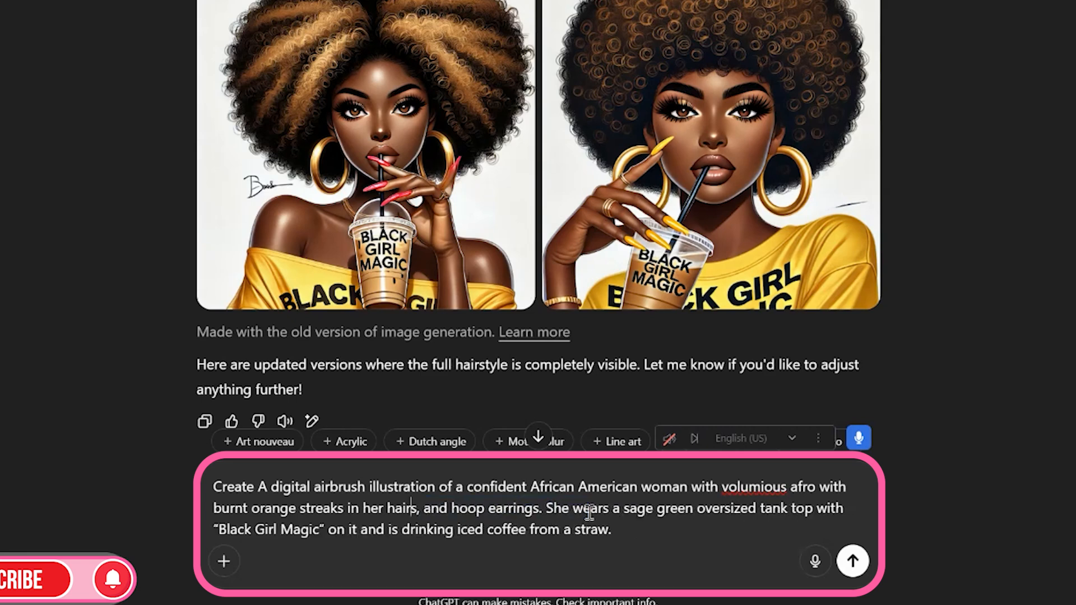
{"action": "key", "text": "BackSpace"}
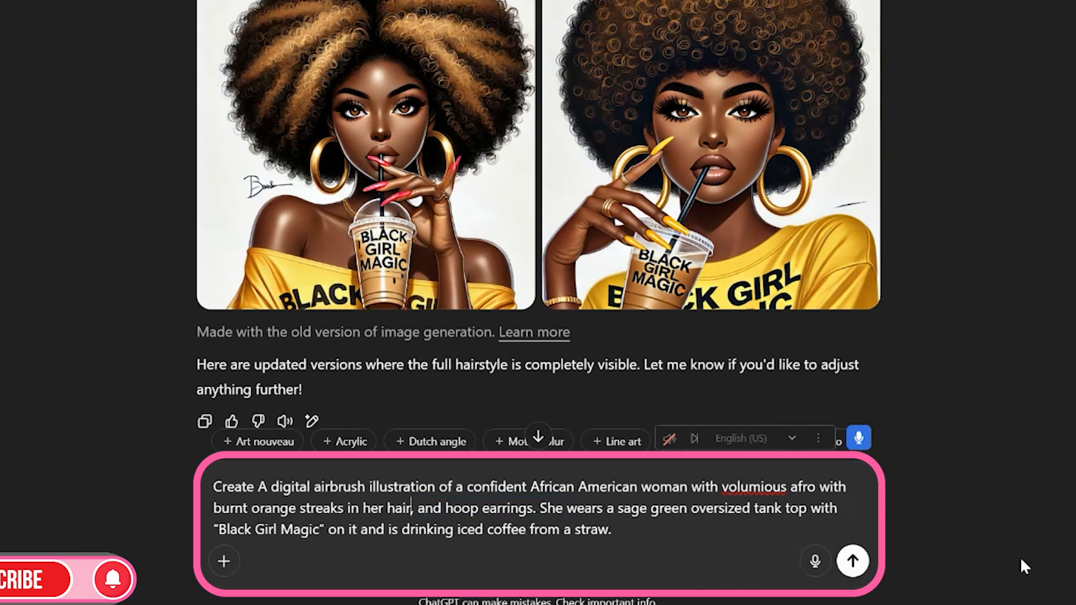
Replace "sage green oversized" with "peach" so the prompt describes a peach tank top
{"action": "left_click", "coordinate": [623, 508]}
{"action": "left_click_drag", "start_coordinate": [626, 510], "coordinate": [753, 511]}
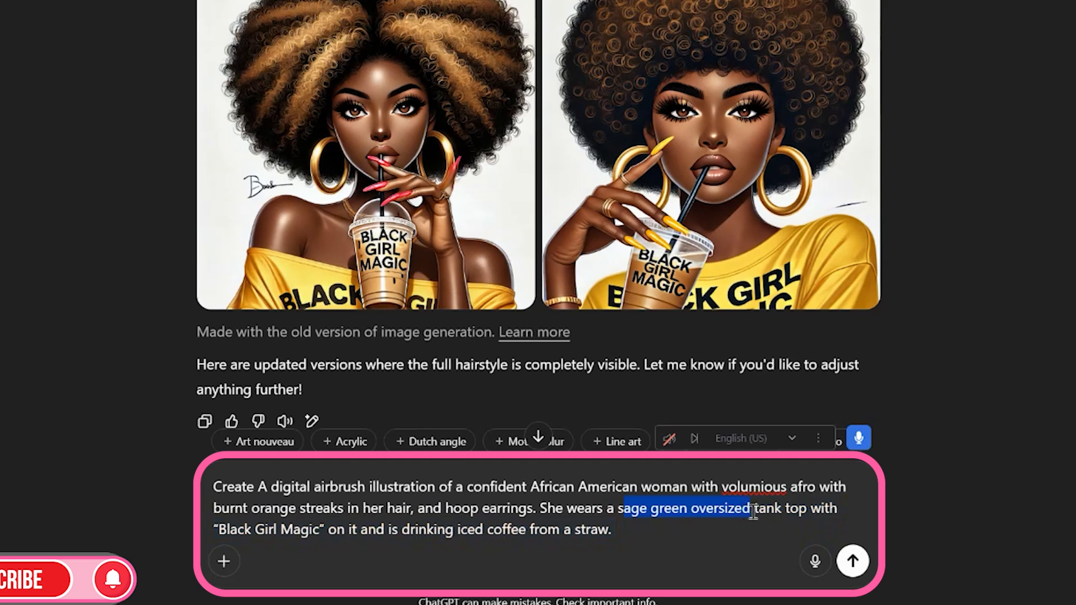
{"action": "key", "text": "BackSpace"}
{"action": "key", "text": "BackSpace"}
{"action": "type", "text": "peach "}
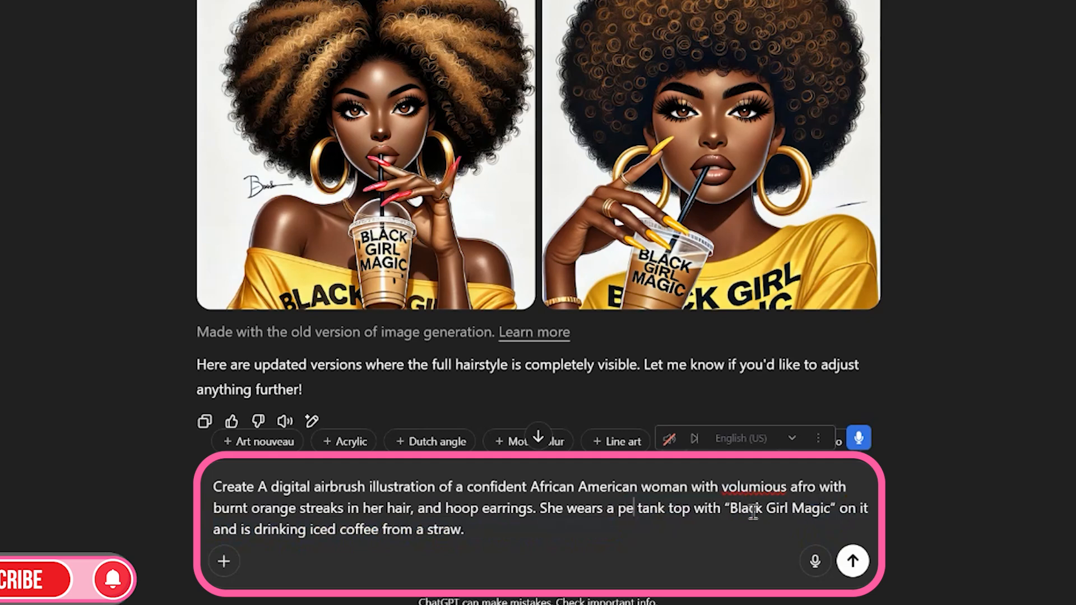
{"action": "type", "text": "tan"}
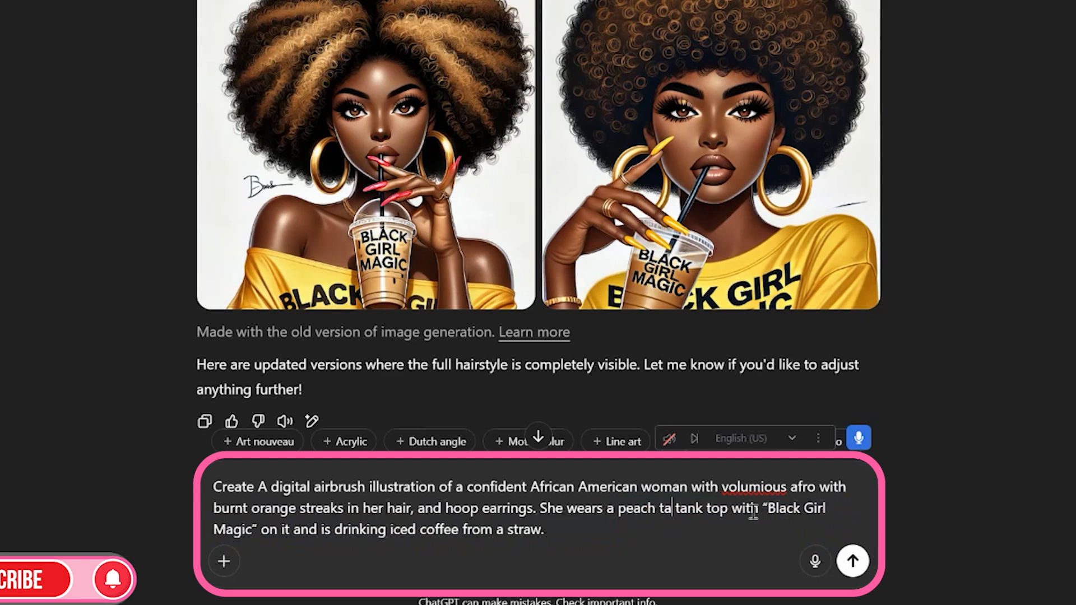
{"action": "key", "text": "BackSpace"}
{"action": "key", "text": "BackSpace"}
{"action": "key", "text": "BackSpace"}
{"action": "type", "text": "ta"}
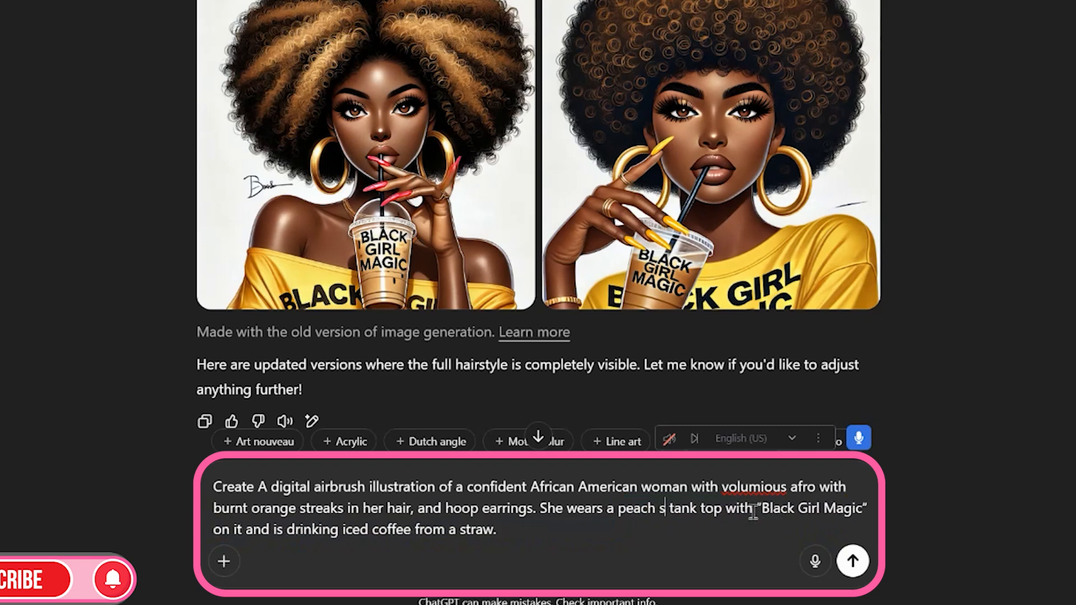
{"action": "key", "text": "BackSpace"}
{"action": "key", "text": "BackSpace"}
{"action": "type", "text": "tan"}
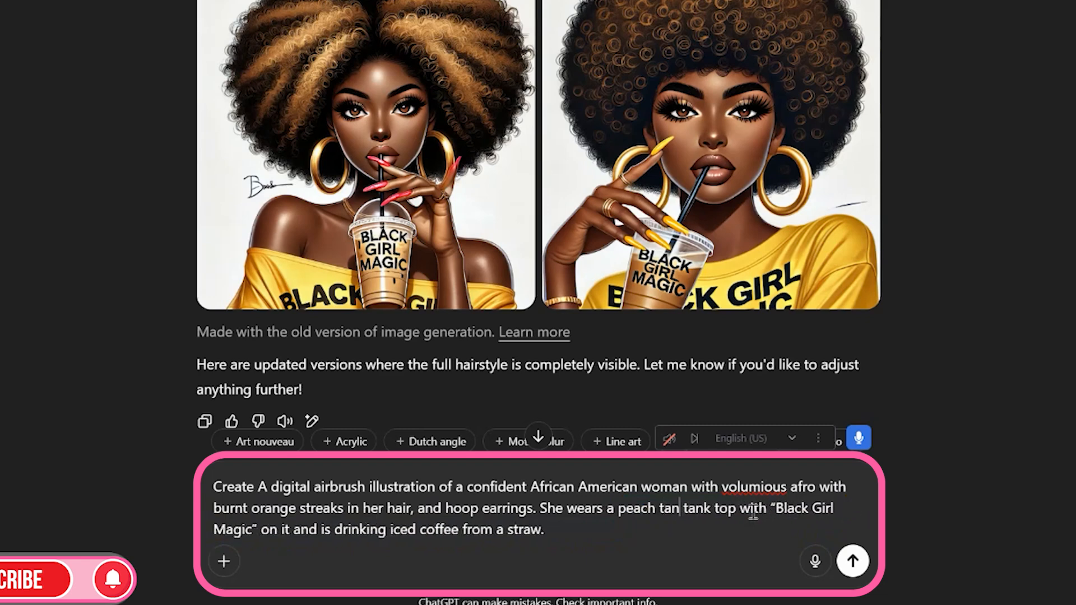
{"action": "type", "text": "k"}
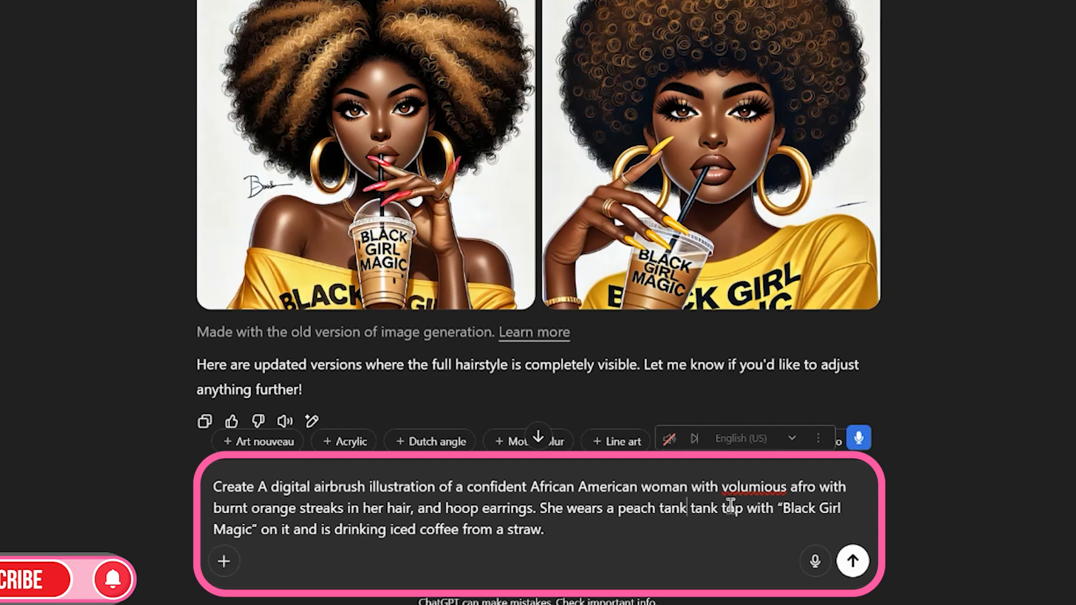
{"action": "left_click_drag", "start_coordinate": [692, 511], "coordinate": [717, 513]}
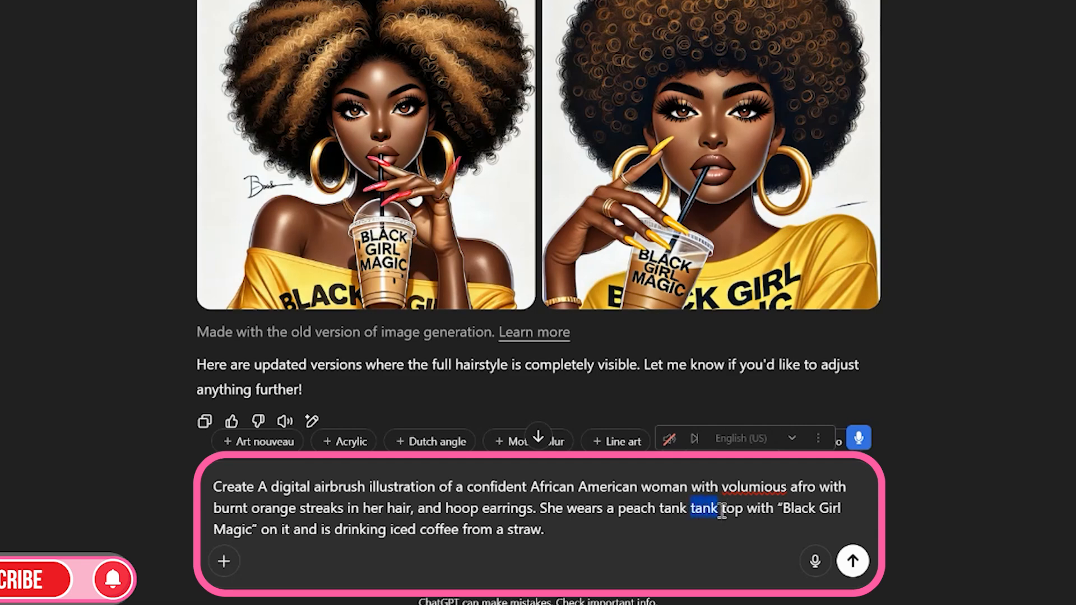
{"action": "key", "text": "BackSpace"}
{"action": "key", "text": "BackSpace"}
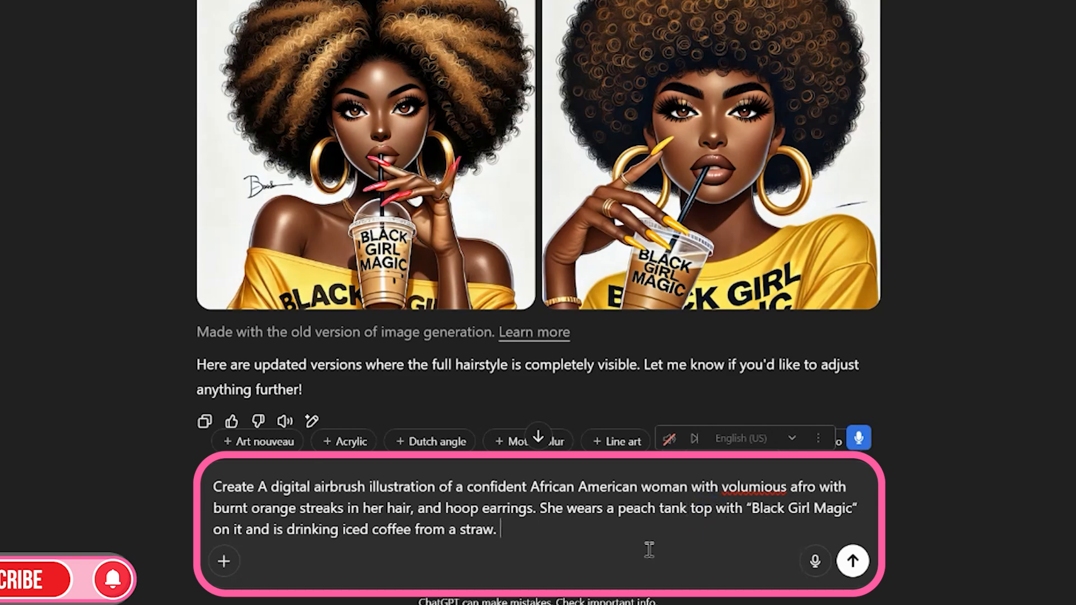
Append the sentence start “She has "five fingernails on each hand” to the end of the prompt
{"action": "type", "text": "She ha"}
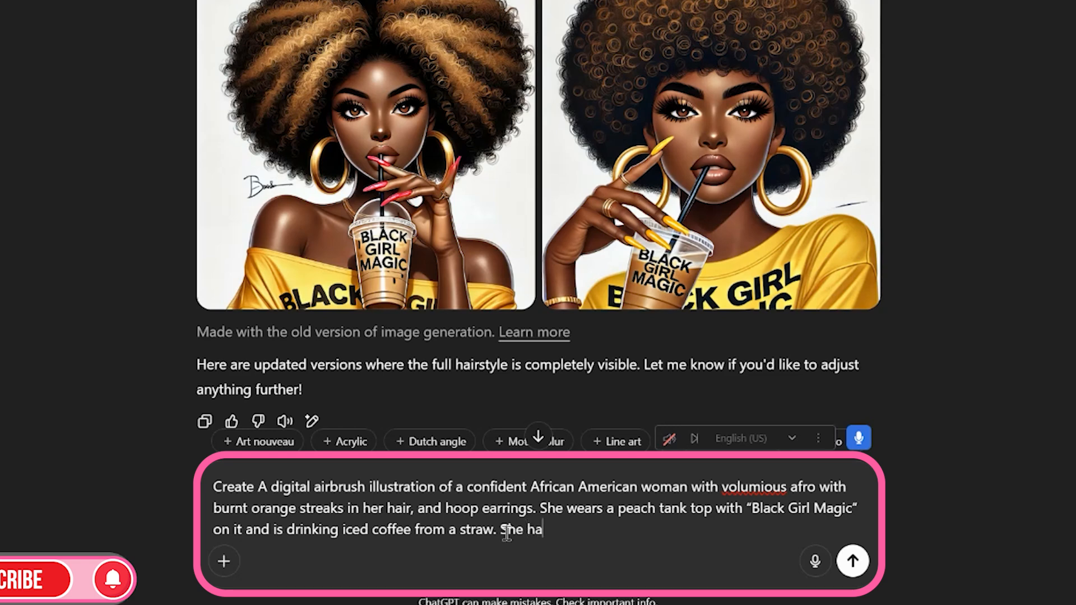
{"action": "type", "text": "s \"five fingernai"}
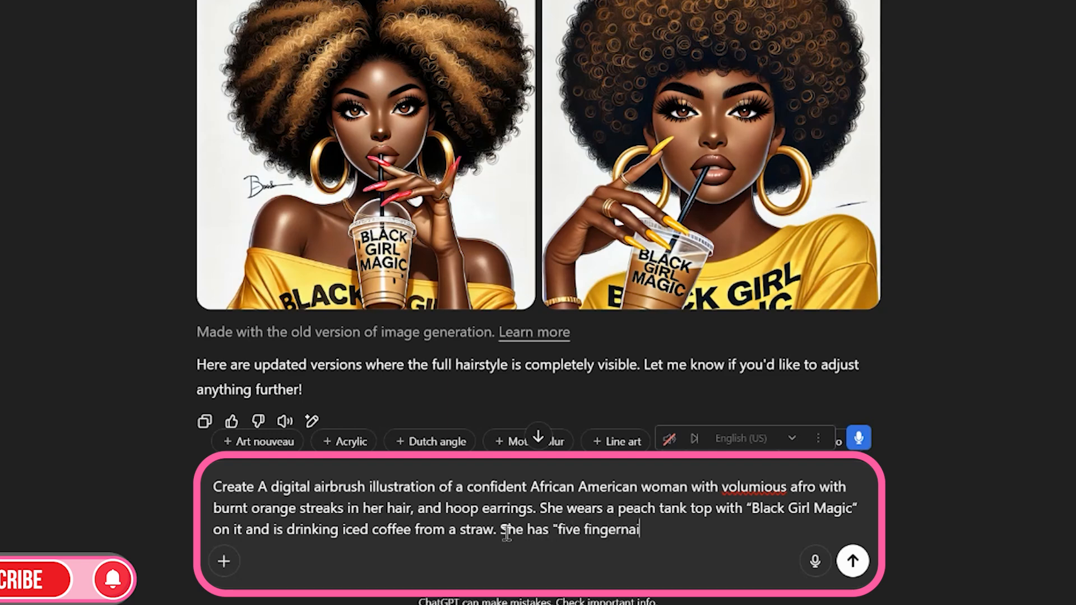
{"action": "type", "text": "ls on each"}
{"action": "key", "text": "BackSpace"}
{"action": "key", "text": "BackSpace"}
{"action": "type", "text": "ach hand w"}
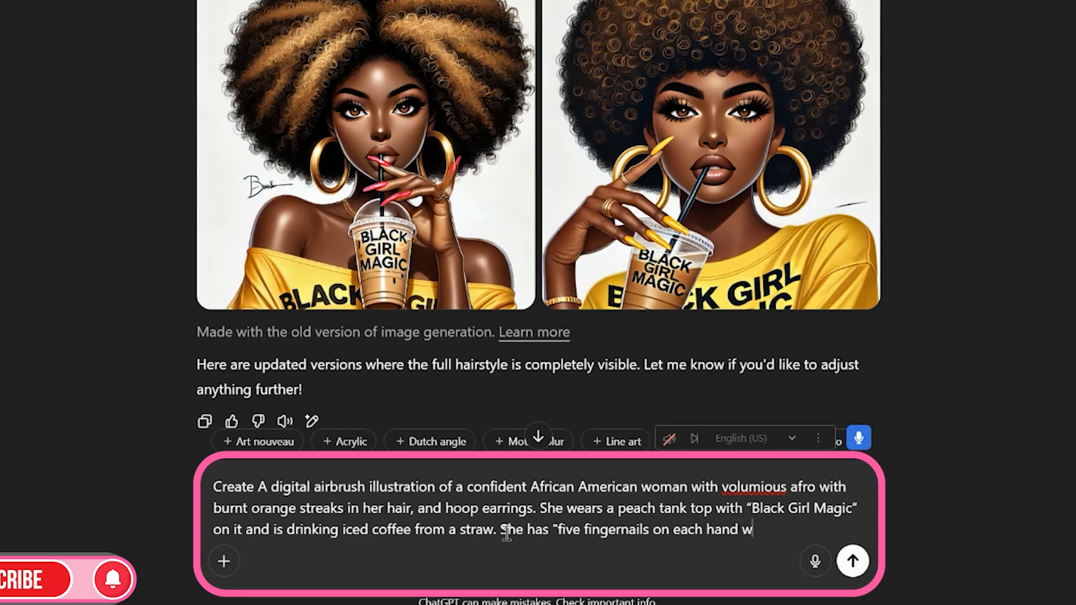
{"action": "type", "text": "ell mani"}
{"action": "type", "text": "cured, ai"}
{"action": "type", "text": "painted "}
{"action": "type", "text": "sage green"}
{"action": "type", "text": ". She has dbea"}
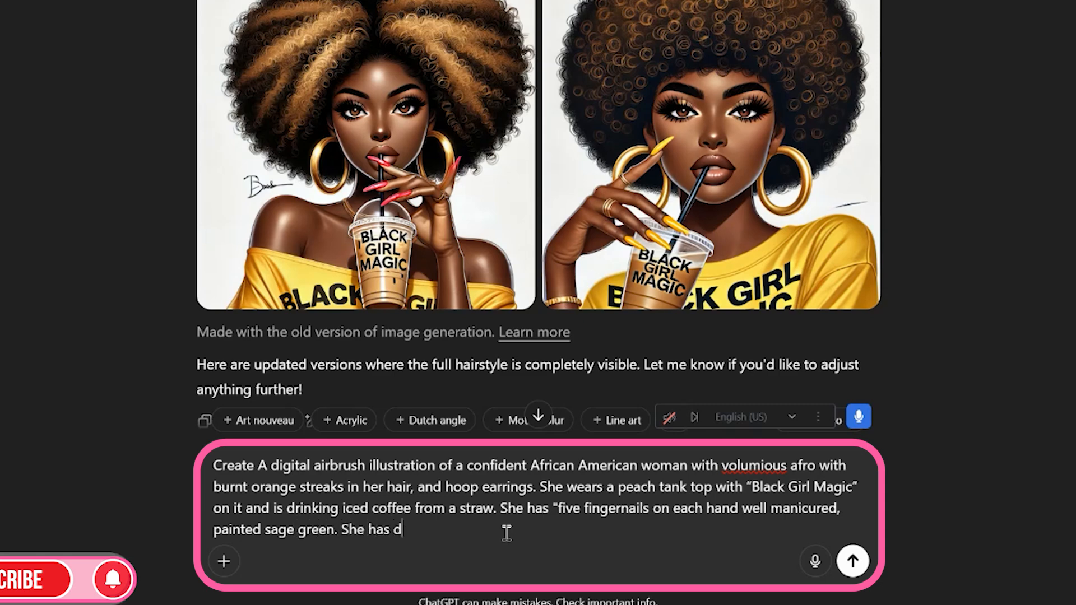
Add “. She has beautiful brown eyes and beautiful eyelashes.” to the prompt
{"action": "key", "text": "BackSpace"}
{"action": "key", "text": "BackSpace"}
{"action": "key", "text": "BackSpace"}
{"action": "key", "text": "BackSpace"}
{"action": "type", "text": "beautiful brow"}
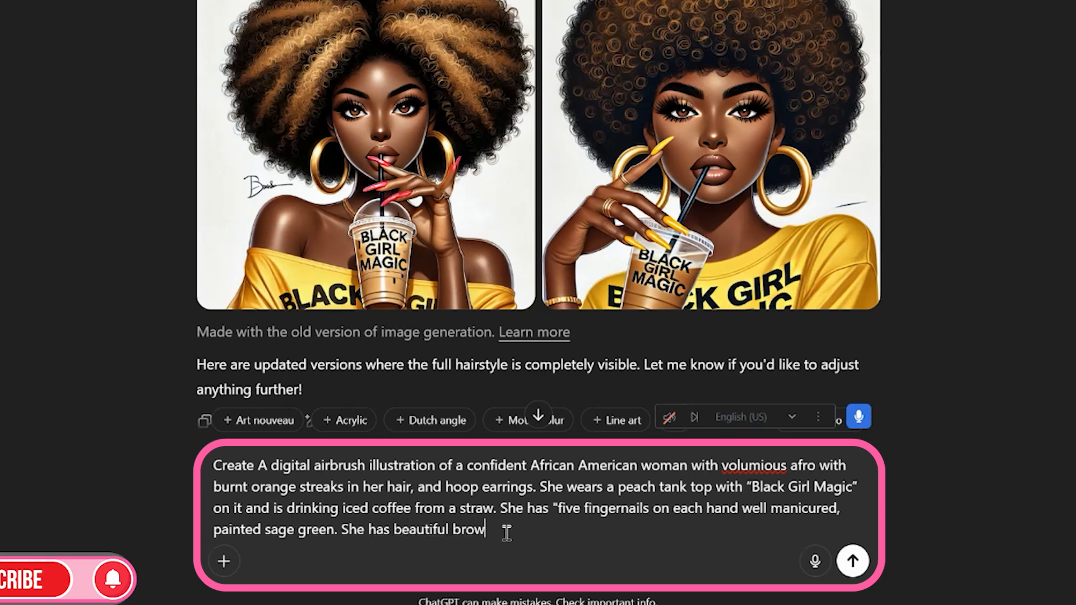
{"action": "type", "text": "n eyes and beautiful e"}
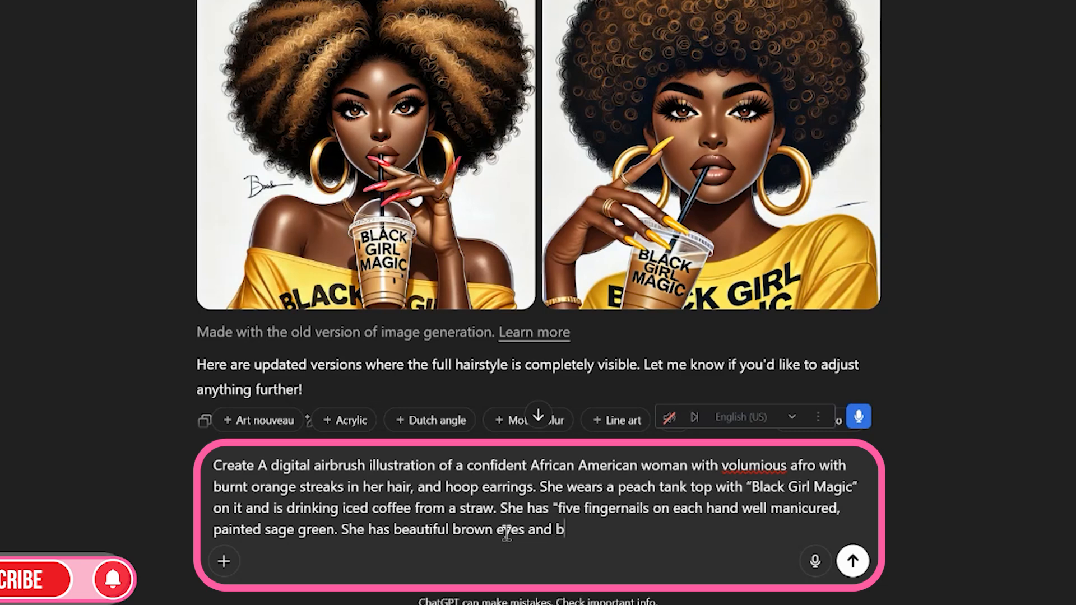
{"action": "type", "text": "yel"}
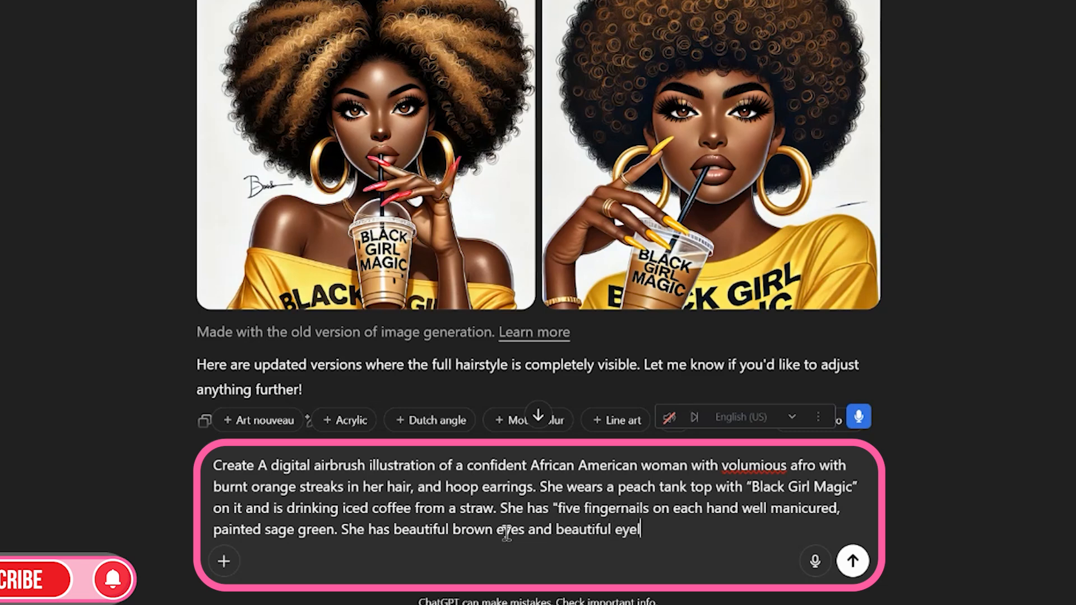
{"action": "type", "text": "ashes. The "}
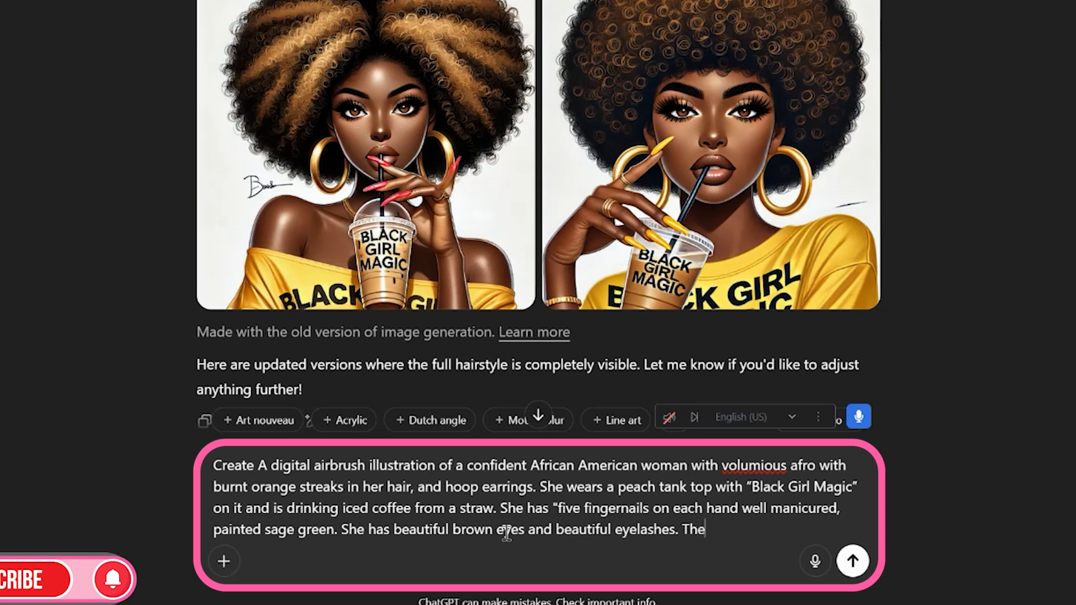
{"action": "type", "text": "backgro"}
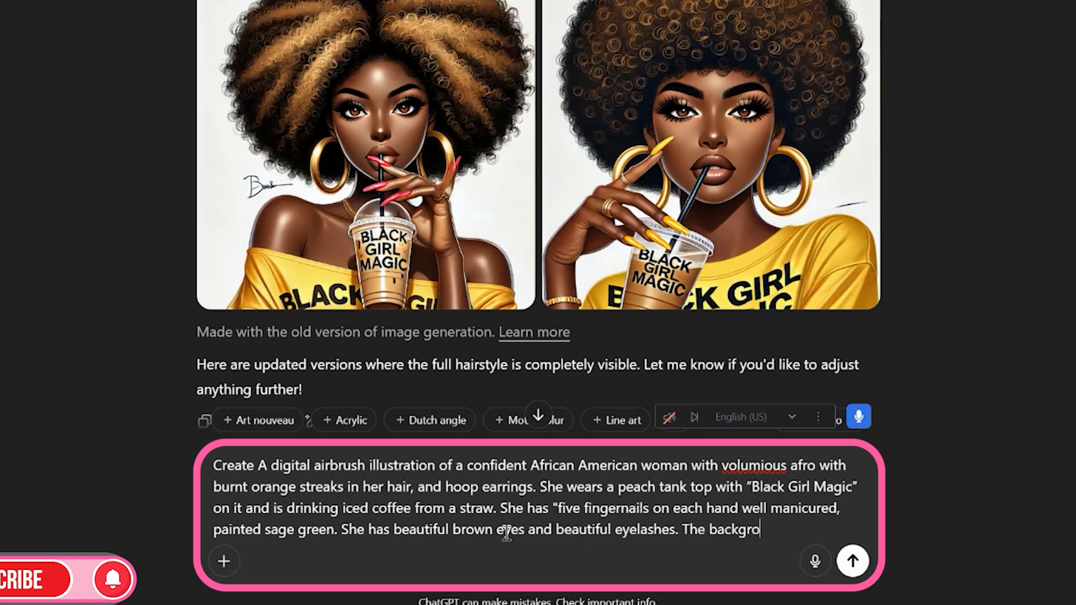
{"action": "type", "text": "und is white only."}
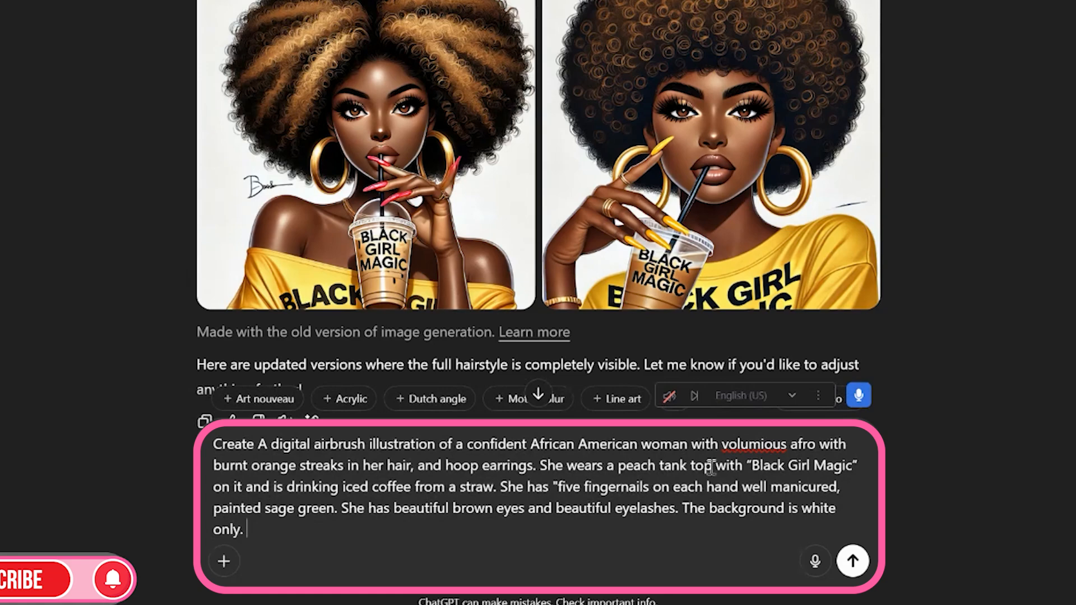
Correct the misspelled “volumious” to “voluminous” using the spelling suggestion, and submit the prompt
{"action": "double_click", "coordinate": [765, 446]}
{"action": "right_click", "coordinate": [764, 445]}
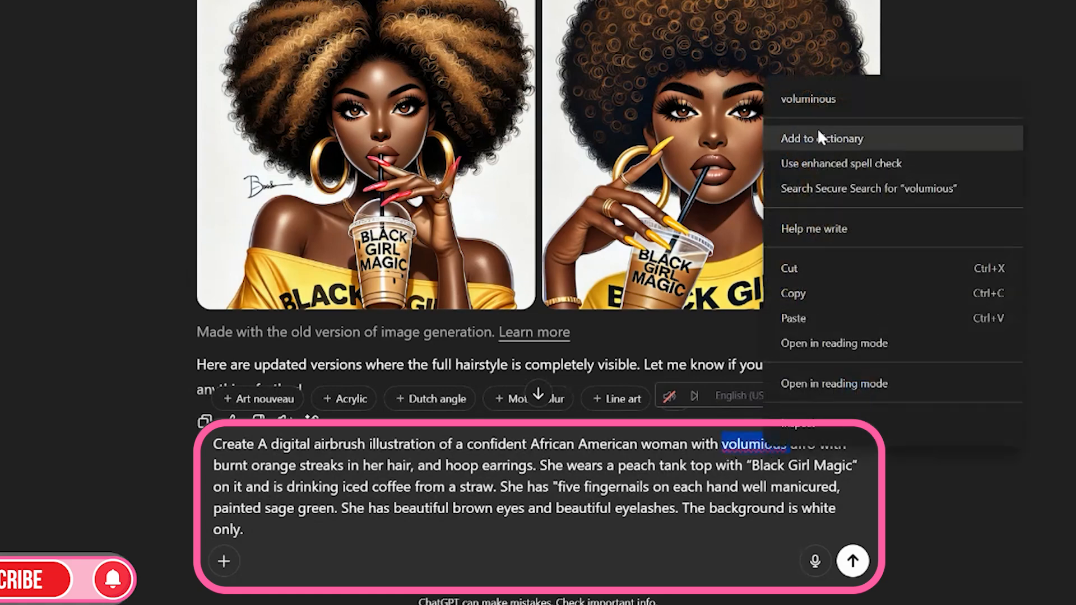
{"action": "left_click", "coordinate": [823, 95]}
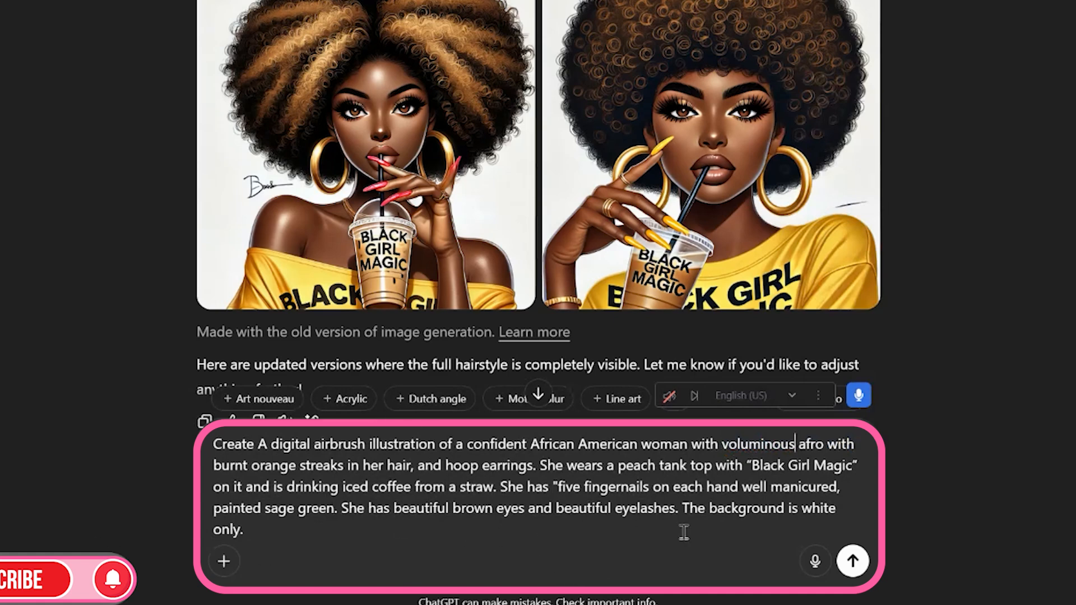
{"action": "left_click", "coordinate": [852, 561]}
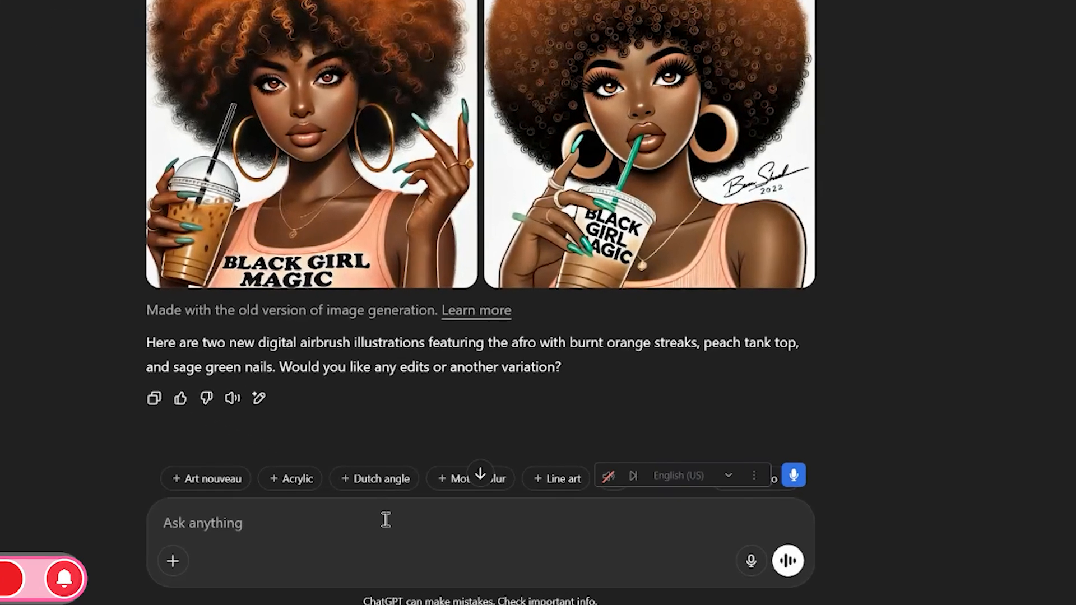
Send the follow-up request “regenerate, please do not cut hairstyle”
{"action": "type", "text": "regenerate, please do not cur hair"}
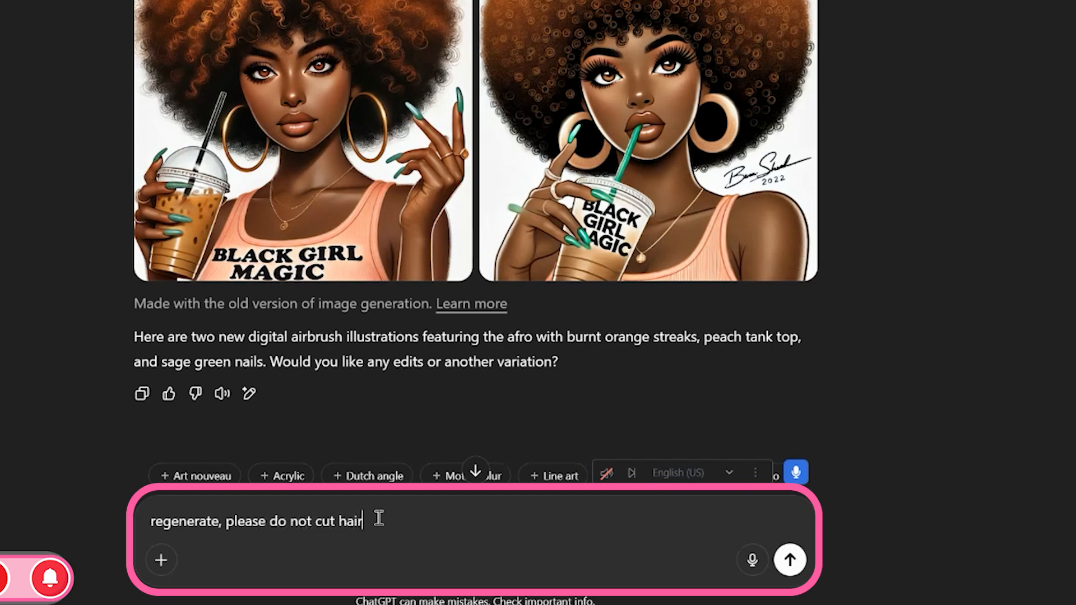
{"action": "type", "text": "style"}
{"action": "key", "text": "Return"}
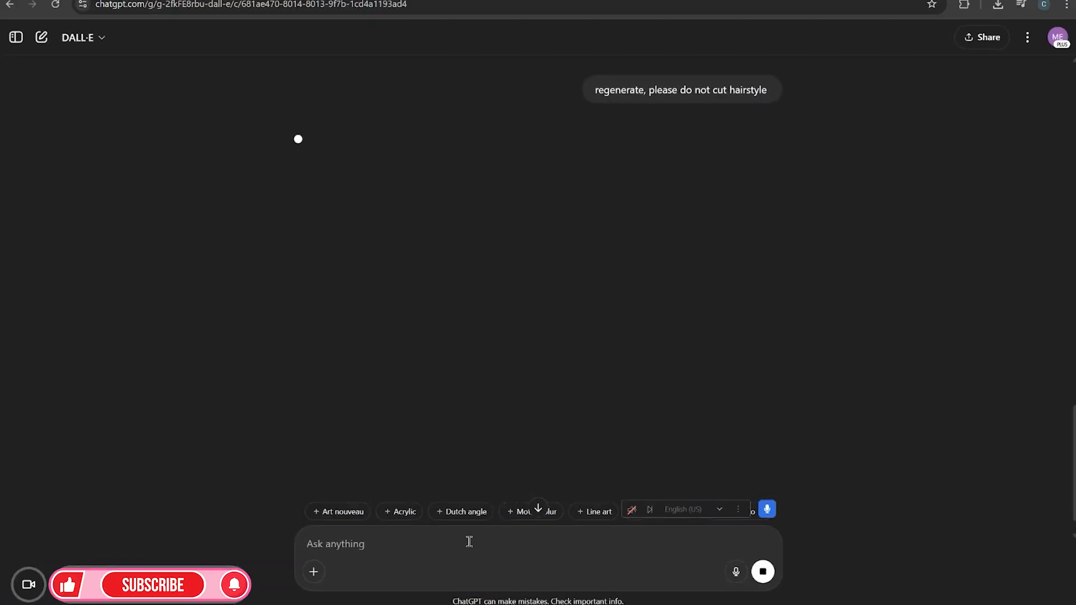
Search Creative Fabrica for “earth tone seamless paper”
{"action": "scroll", "coordinate": [560, 191], "scroll_direction": "up", "scroll_amount": 7}
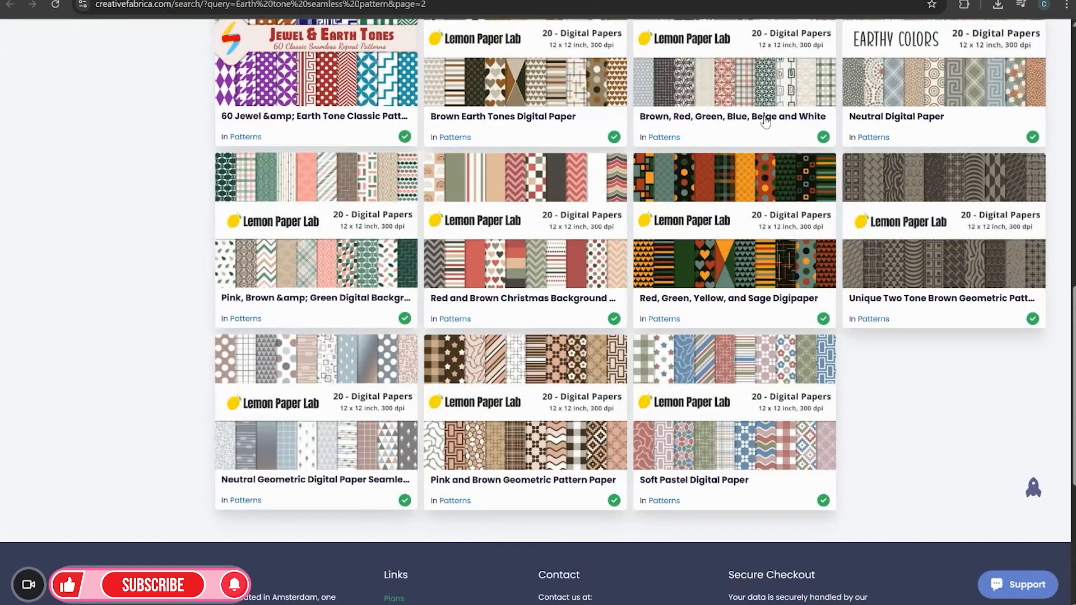
{"action": "scroll", "coordinate": [412, 123], "scroll_direction": "up", "scroll_amount": 10}
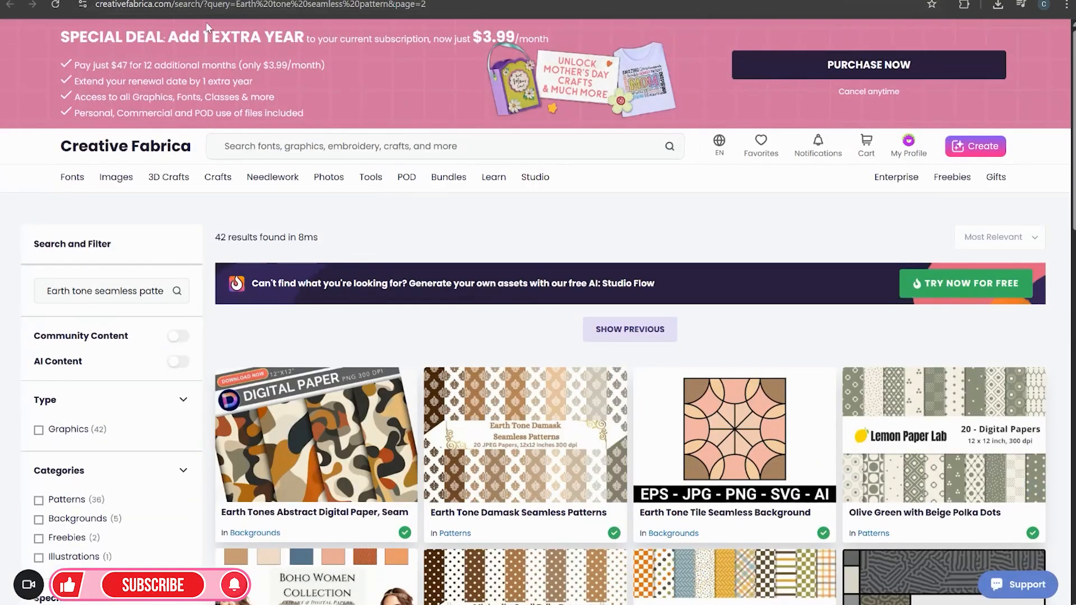
{"action": "scroll", "coordinate": [475, 259], "scroll_direction": "down", "scroll_amount": 5}
{"action": "scroll", "coordinate": [492, 269], "scroll_direction": "down", "scroll_amount": 3}
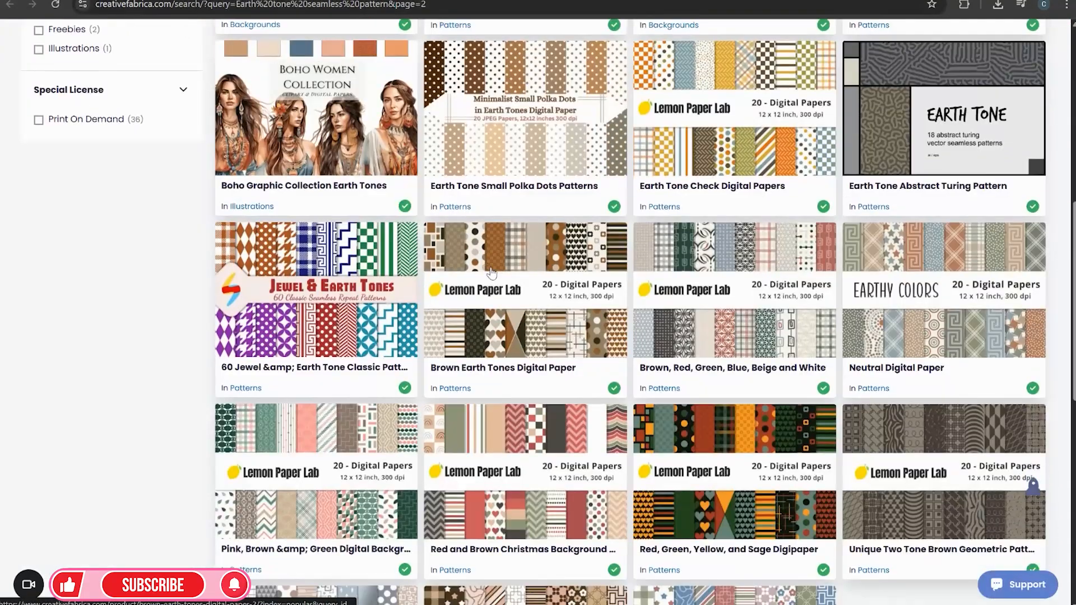
{"action": "scroll", "coordinate": [512, 338], "scroll_direction": "up", "scroll_amount": 10}
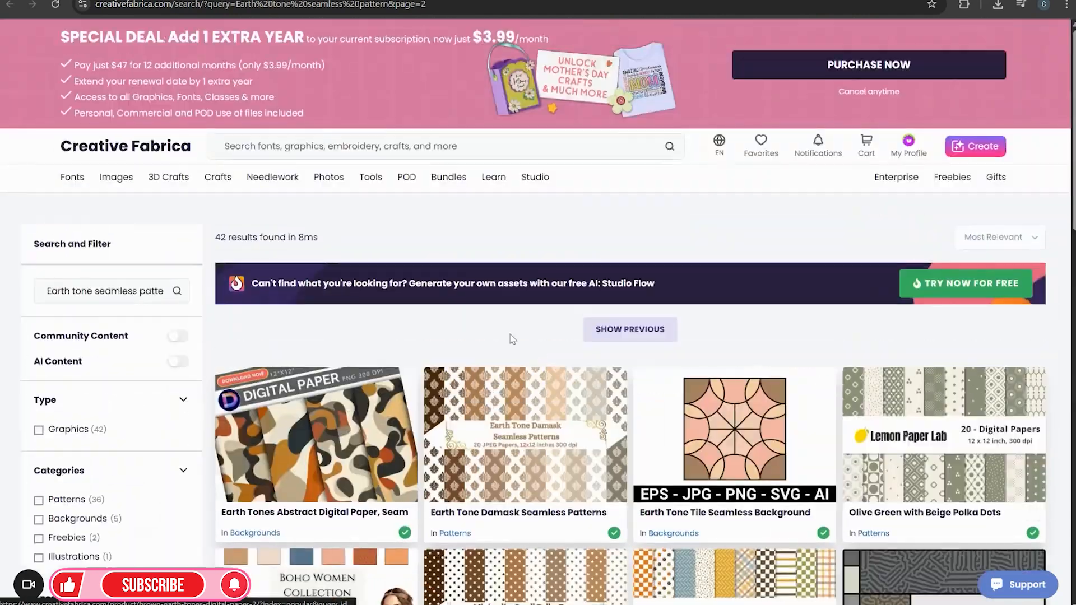
{"action": "left_click", "coordinate": [340, 145]}
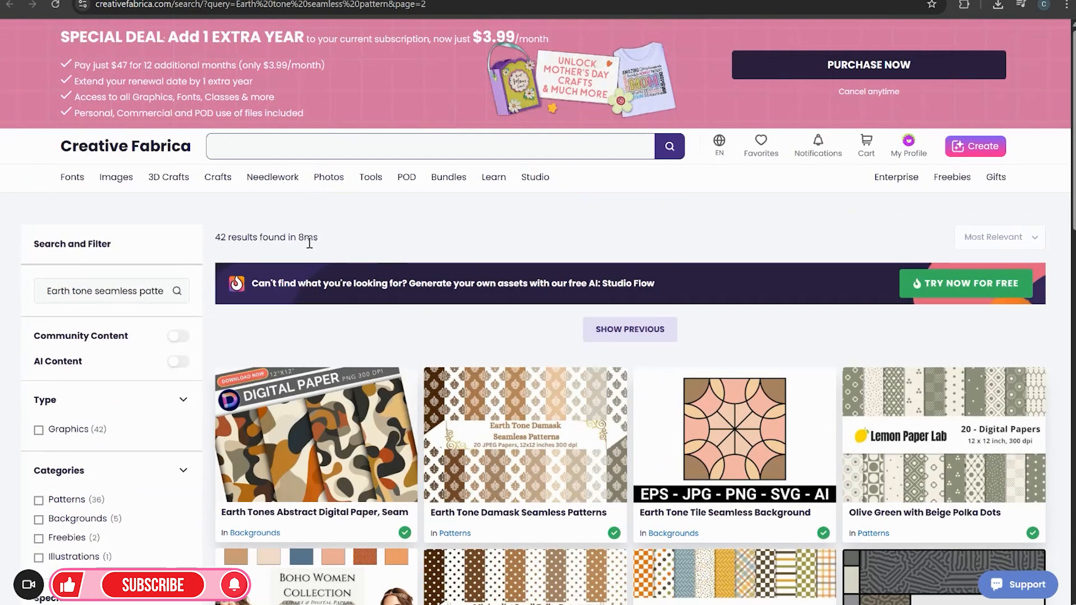
{"action": "type", "text": "eart"}
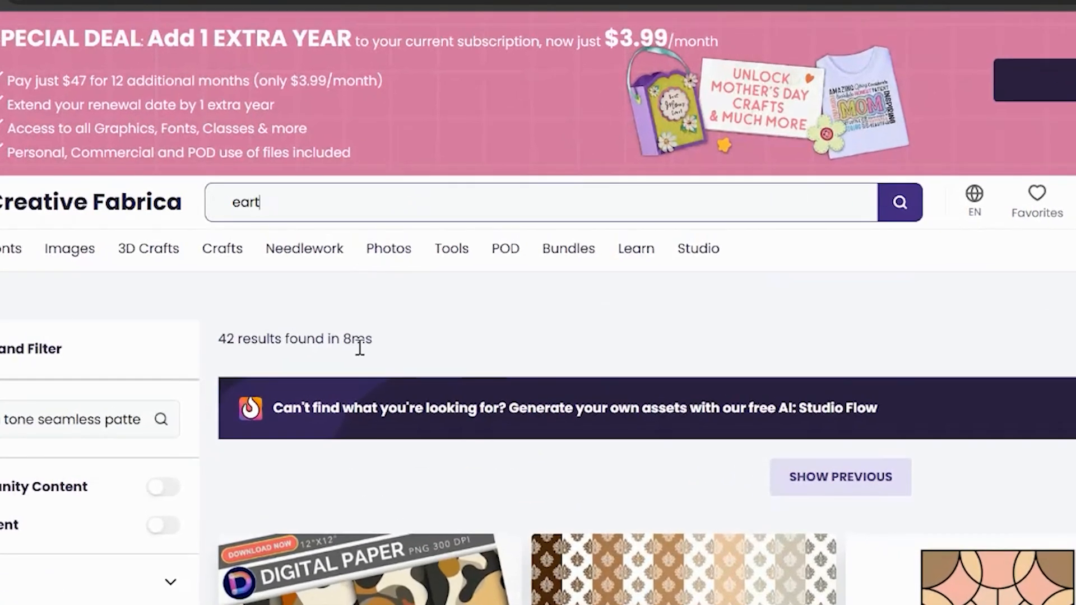
{"action": "type", "text": "h tone se"}
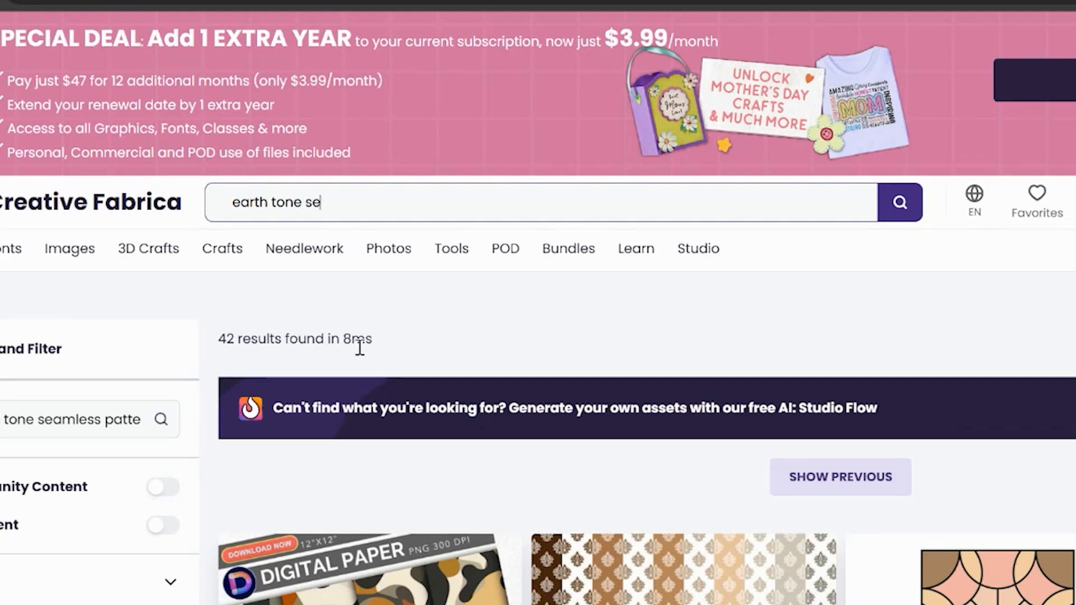
{"action": "type", "text": "amless paper"}
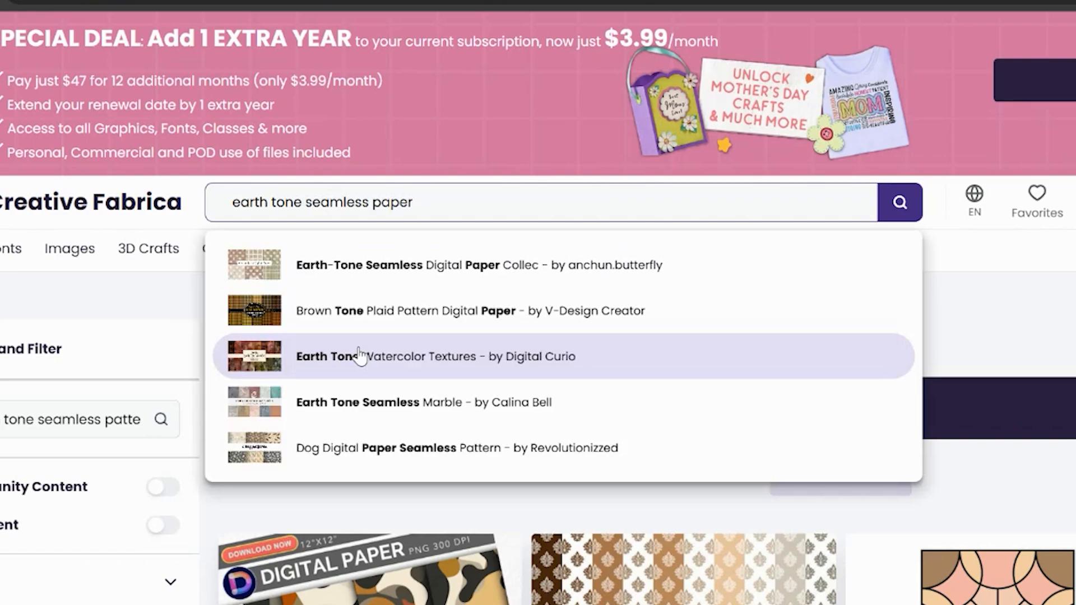
Open the “Pink, Brown & Green Digital Backgrounds” pattern pack from the results
{"action": "scroll", "coordinate": [616, 392], "scroll_direction": "down", "scroll_amount": 15}
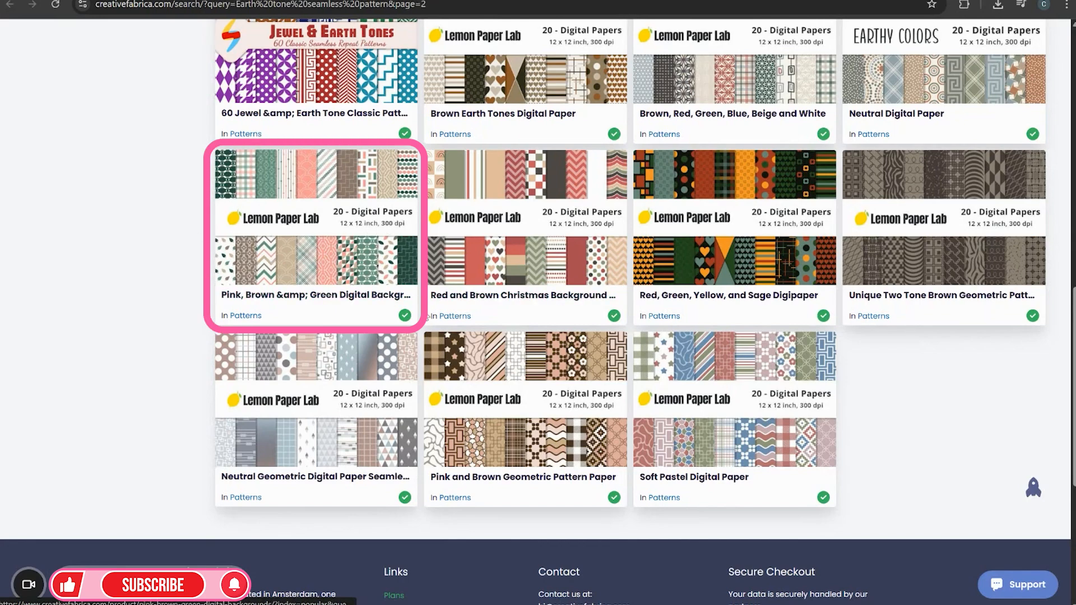
{"action": "scroll", "coordinate": [344, 315], "scroll_direction": "up", "scroll_amount": 1}
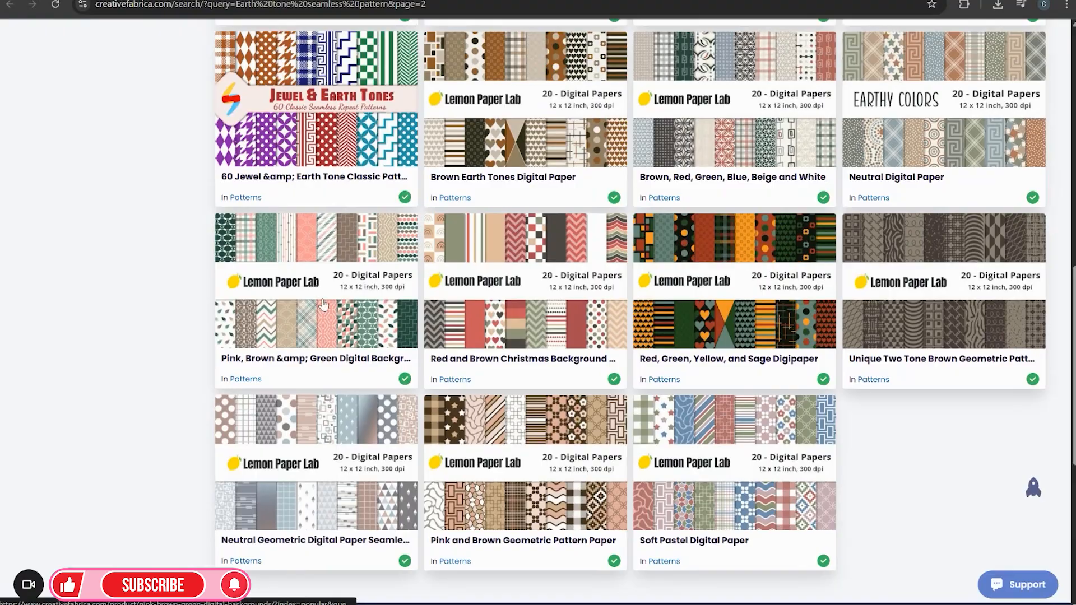
{"action": "scroll", "coordinate": [343, 315], "scroll_direction": "up", "scroll_amount": 3}
{"action": "left_click", "coordinate": [343, 434]}
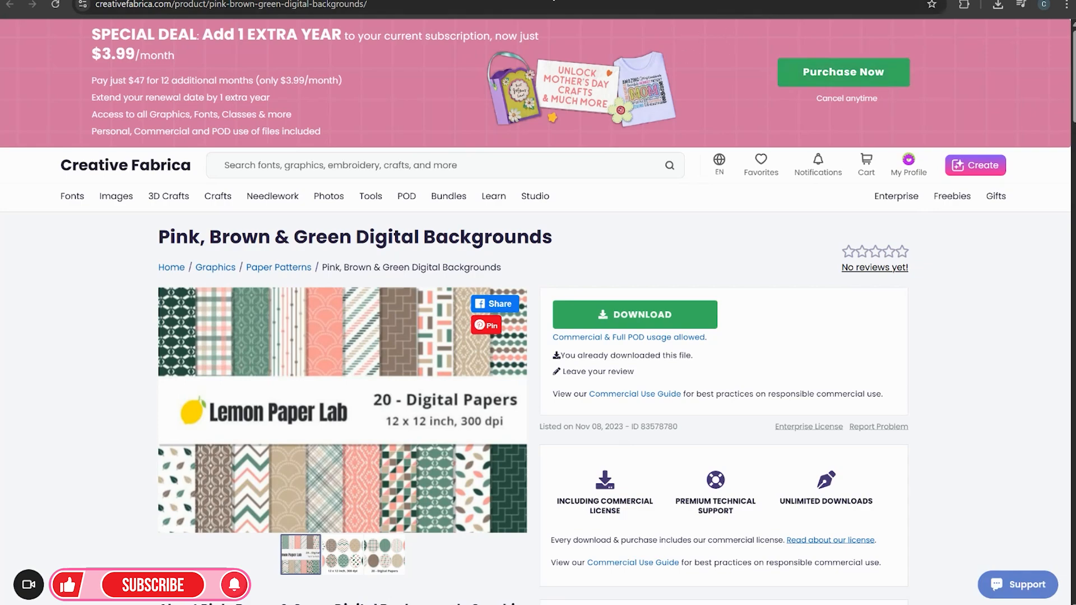
Back in ChatGPT, download the first regenerated afro illustration and close the image viewer
{"action": "key", "text": "ctrl+Tab"}
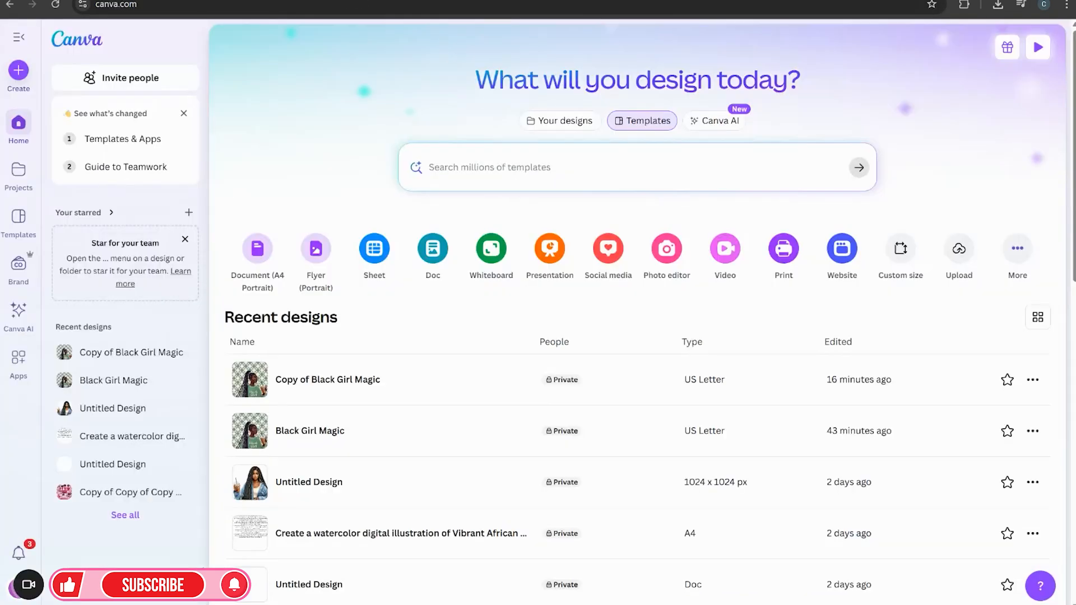
{"action": "left_click", "coordinate": [369, 1]}
{"action": "key", "text": "ctrl+Tab"}
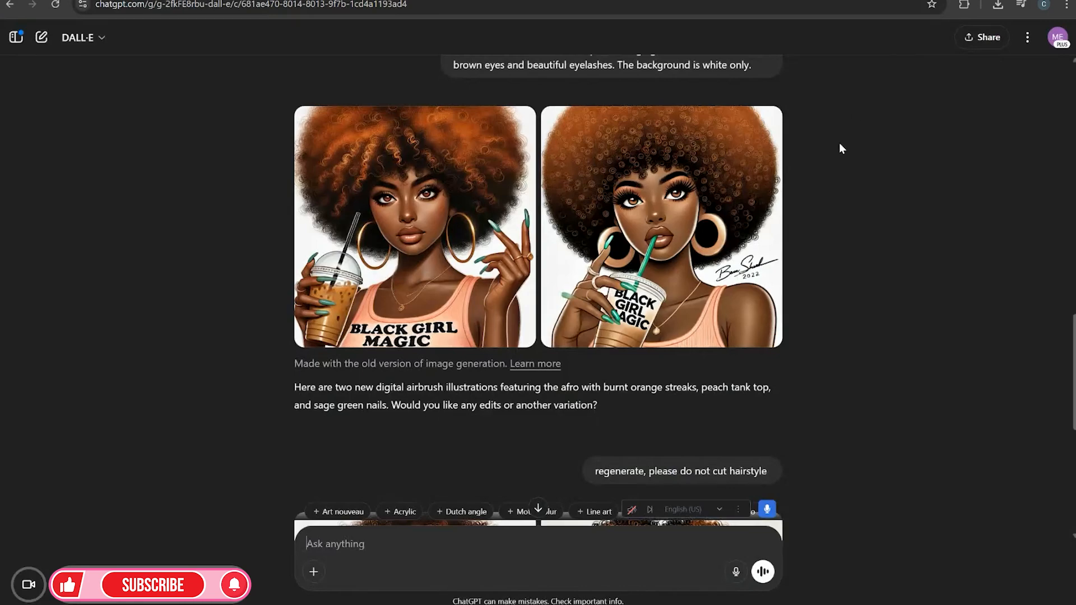
{"action": "scroll", "coordinate": [725, 249], "scroll_direction": "down", "scroll_amount": 8}
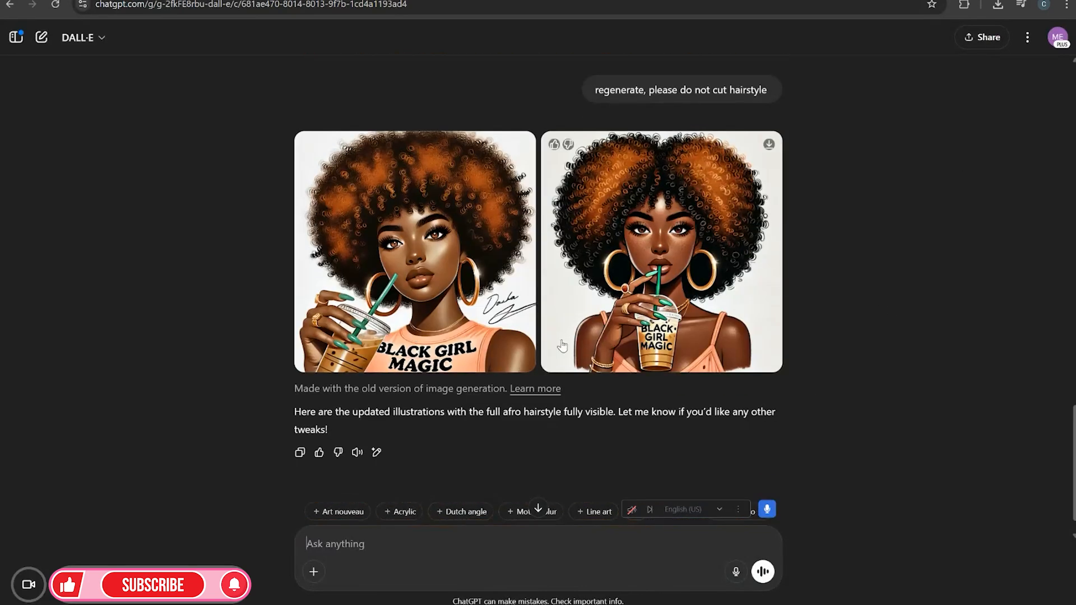
{"action": "left_click", "coordinate": [443, 311]}
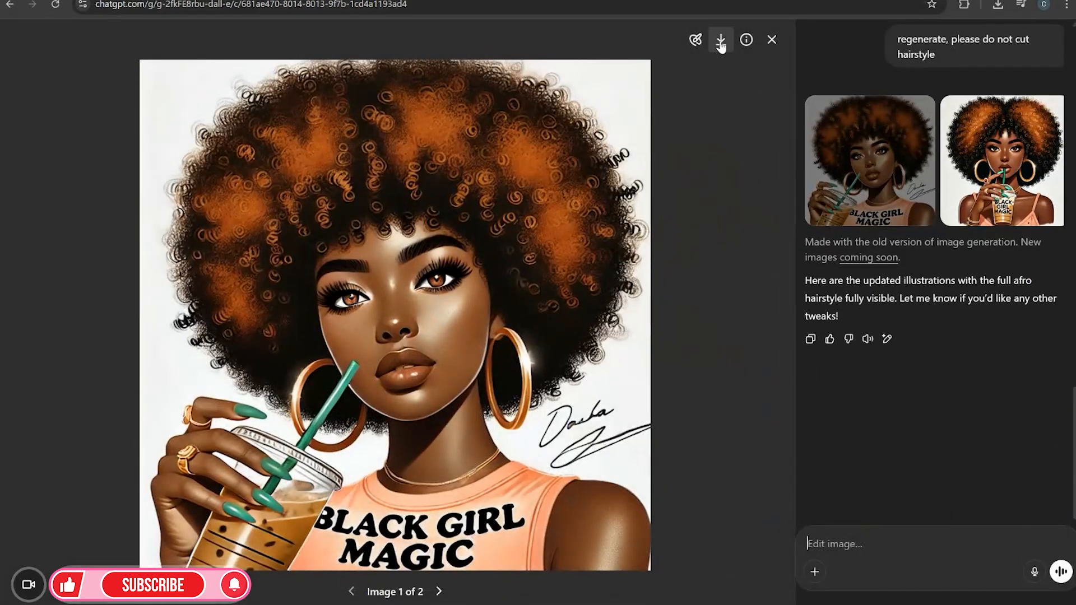
{"action": "left_click", "coordinate": [721, 42]}
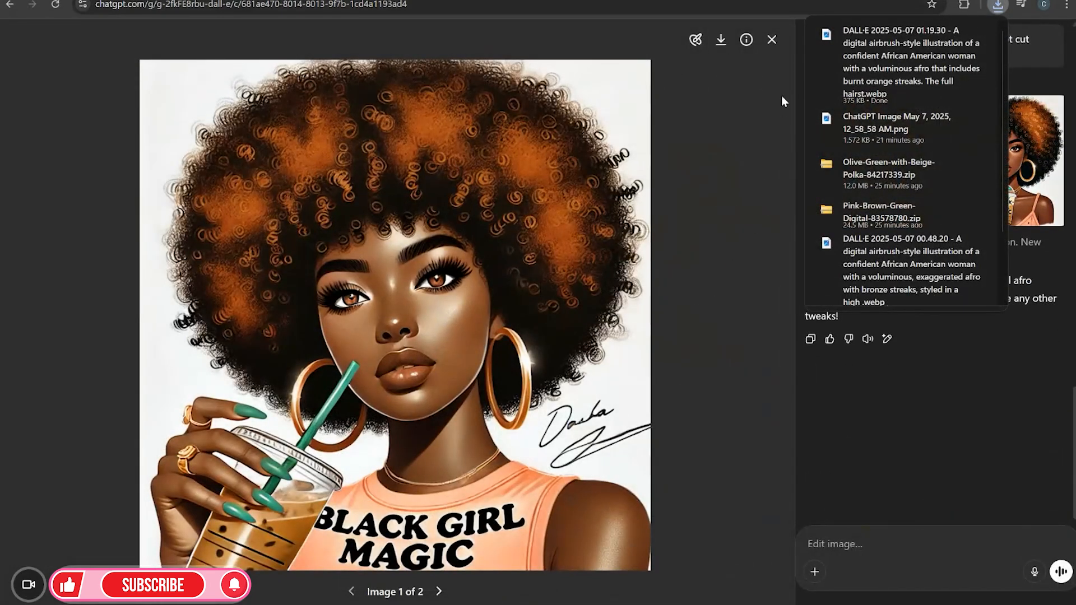
{"action": "left_click", "coordinate": [772, 39]}
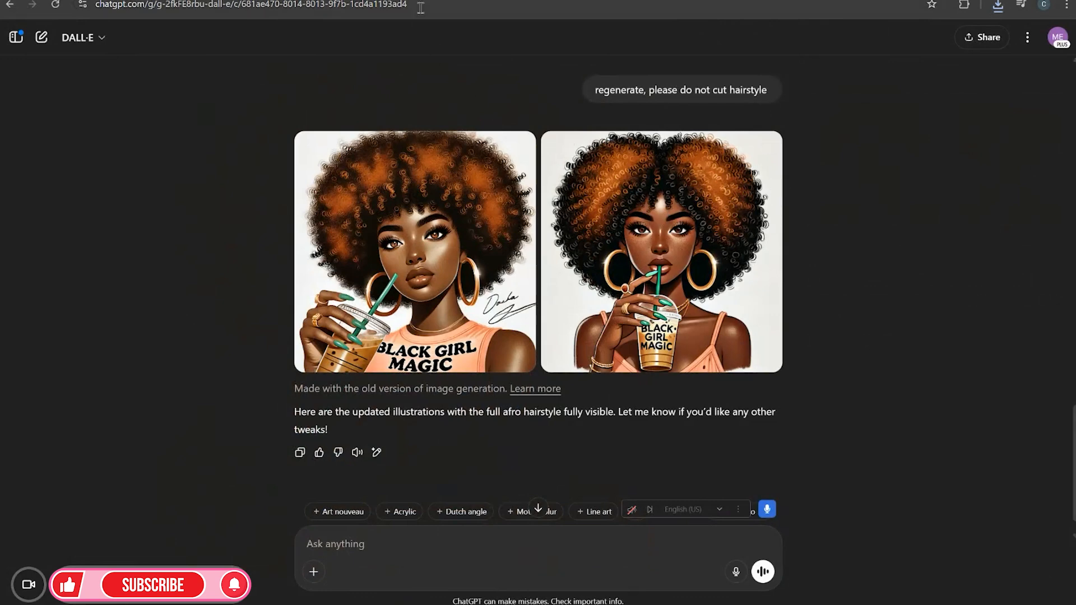
Switch to the Canva design, add a new blank page at the end, and open the uploaded images
{"action": "key", "text": "ctrl+Tab"}
{"action": "left_click", "coordinate": [934, 276]}
{"action": "scroll", "coordinate": [930, 275], "scroll_direction": "up", "scroll_amount": 5}
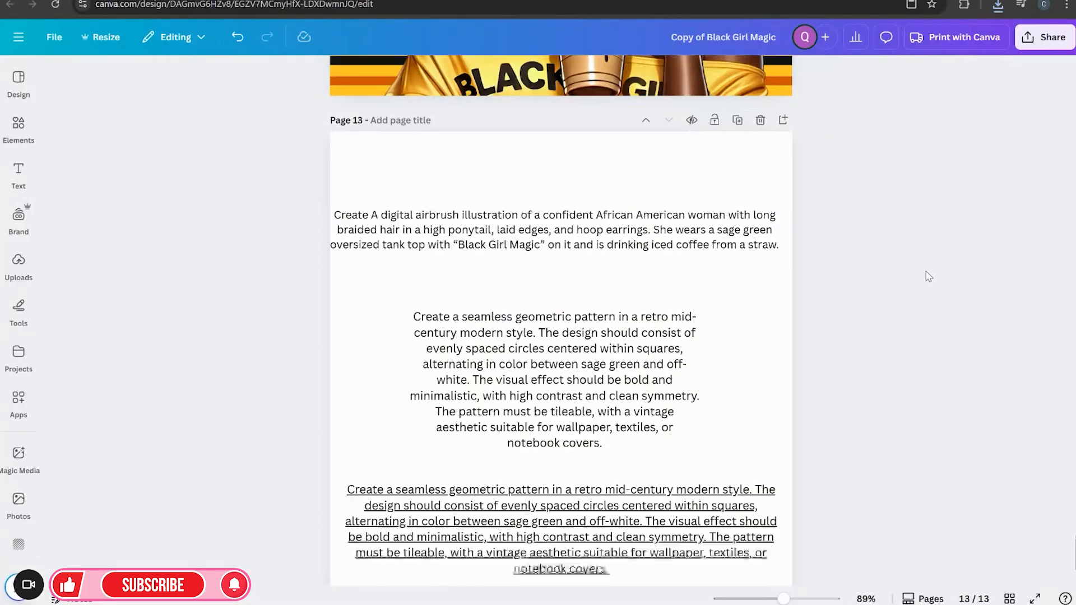
{"action": "left_click", "coordinate": [785, 271]}
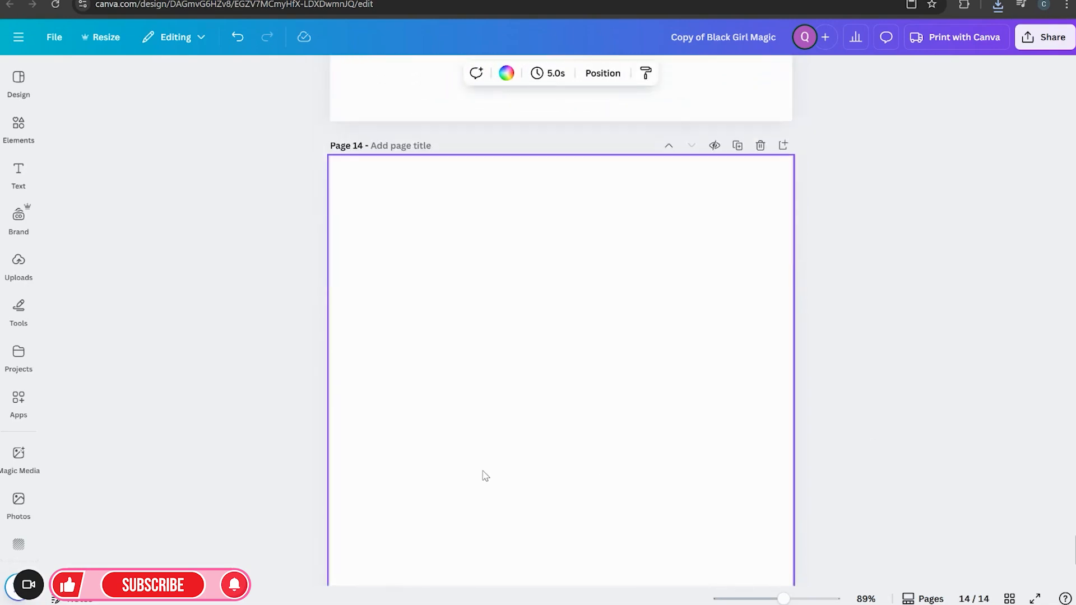
{"action": "left_click", "coordinate": [23, 278]}
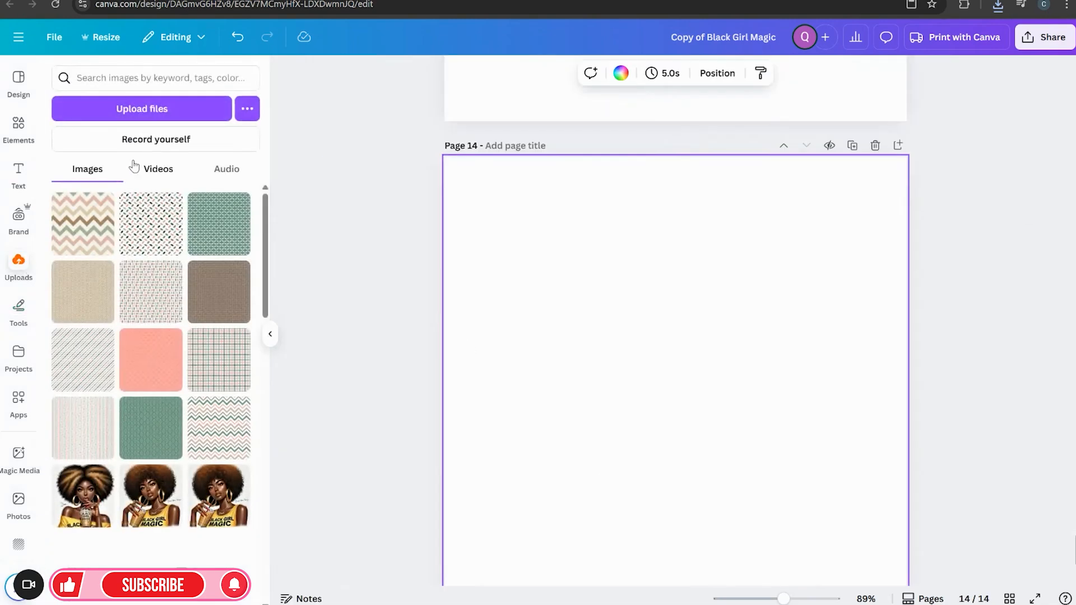
Upload the latest DALL-E 2025-05-07 01.19.30 illustration file to the Canva uploads
{"action": "left_click", "coordinate": [156, 112]}
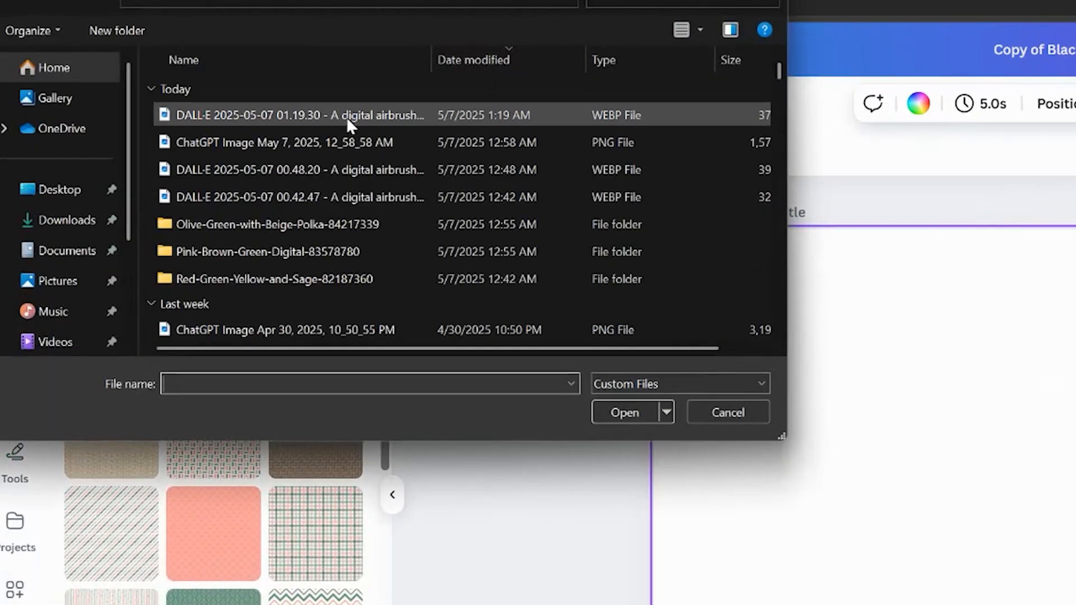
{"action": "left_click", "coordinate": [348, 115]}
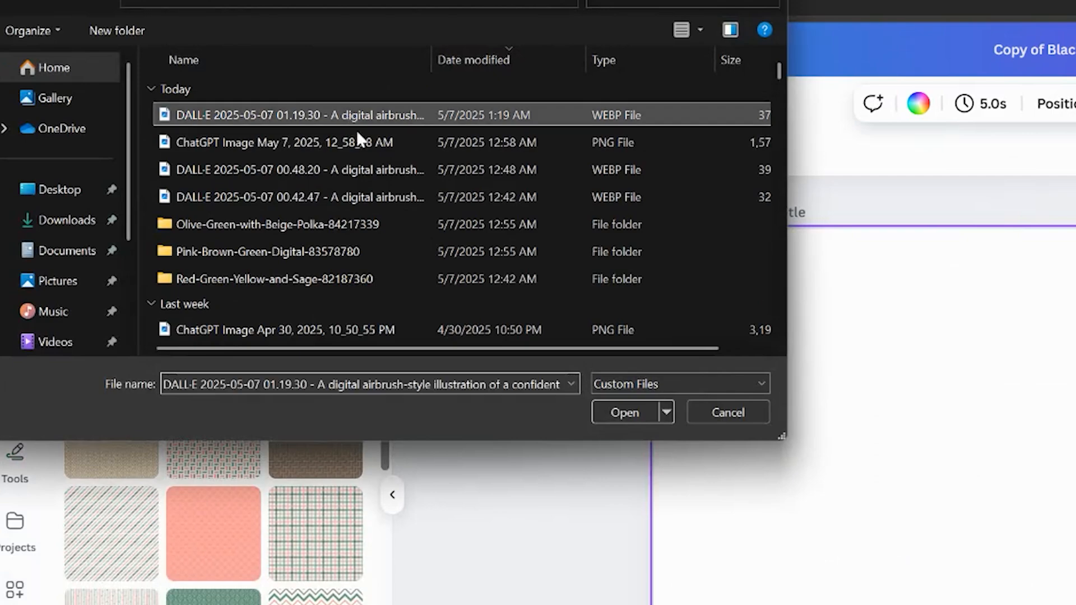
{"action": "left_click", "coordinate": [607, 417]}
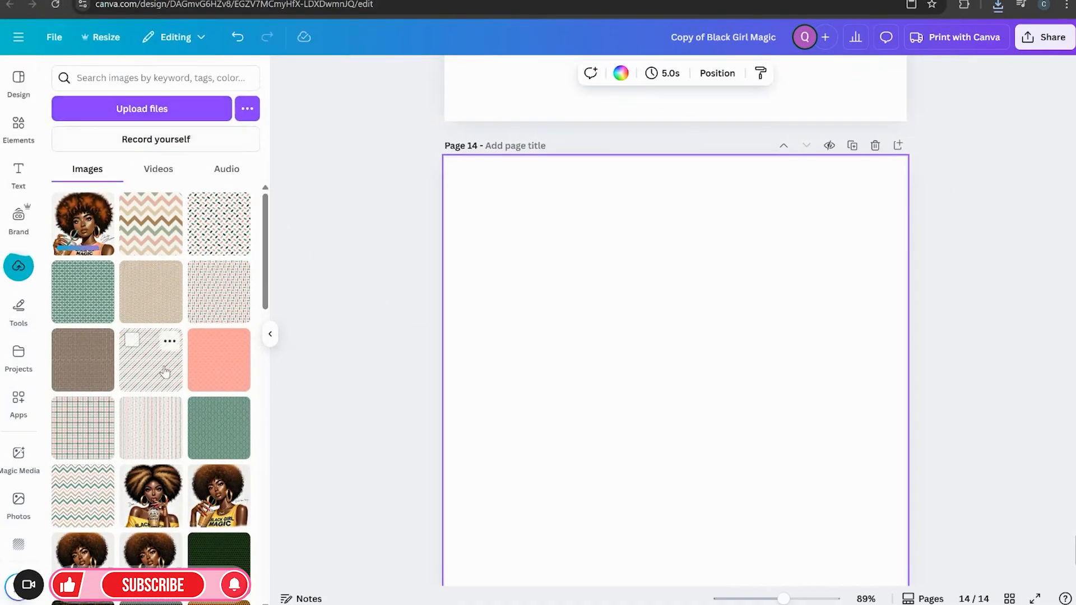
Upload the Tropic-Vibes-2 striped paper from the Tropic-Vibes-LemonPaperLab folder, then remove it from page 14
{"action": "left_click", "coordinate": [191, 110]}
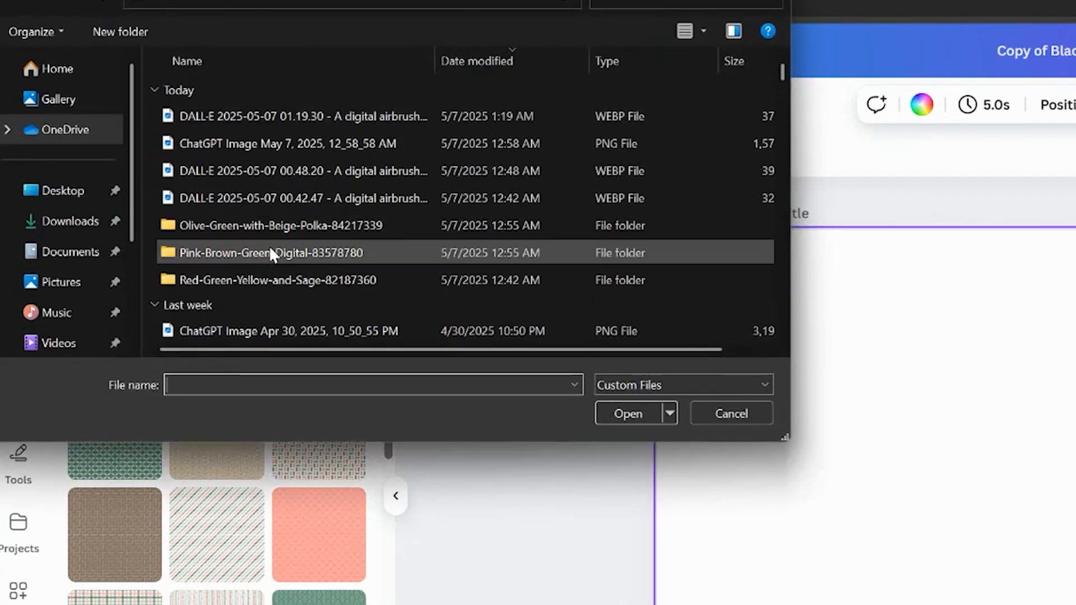
{"action": "double_click", "coordinate": [269, 245]}
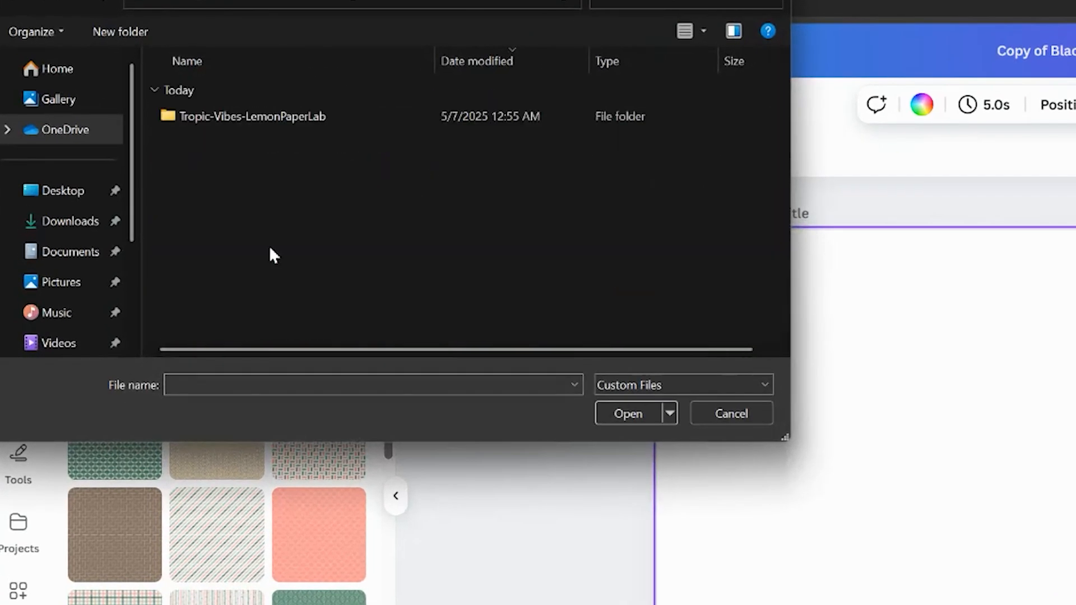
{"action": "double_click", "coordinate": [314, 119]}
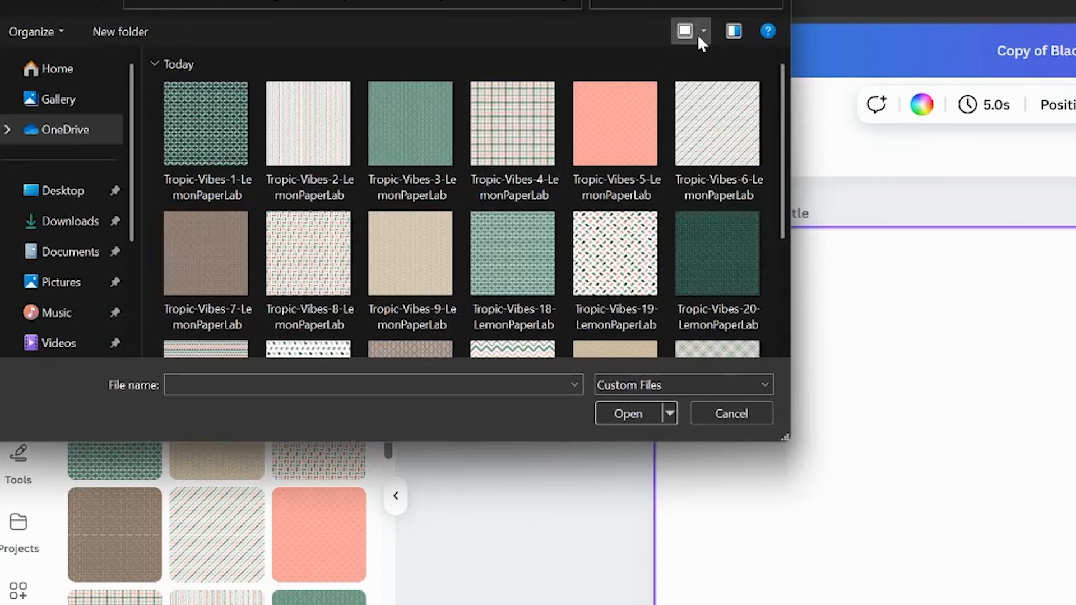
{"action": "left_click_drag", "start_coordinate": [784, 437], "coordinate": [954, 604]}
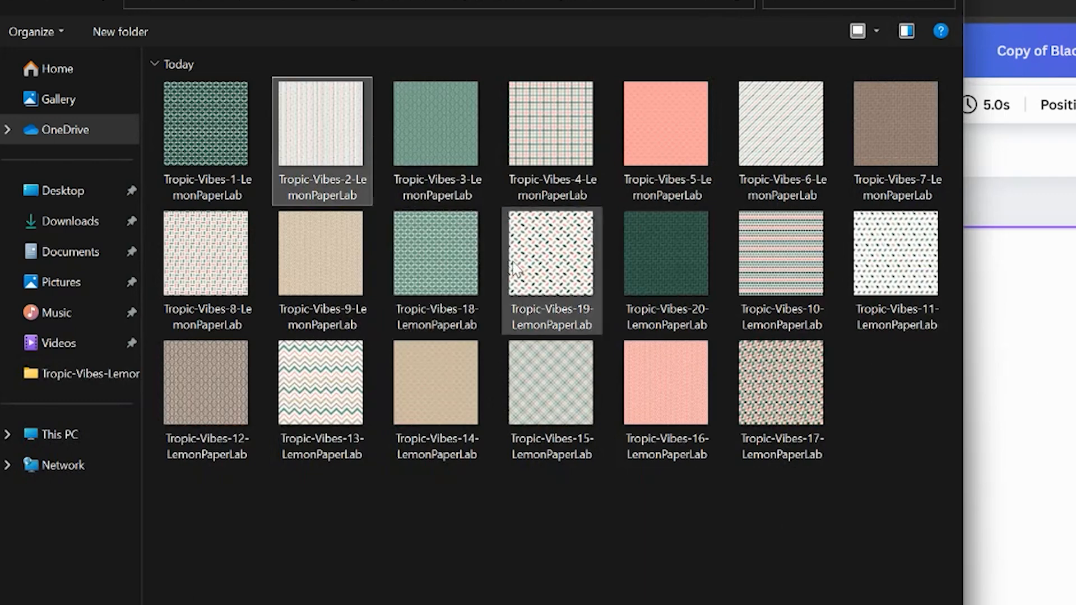
{"action": "left_click", "coordinate": [821, 604]}
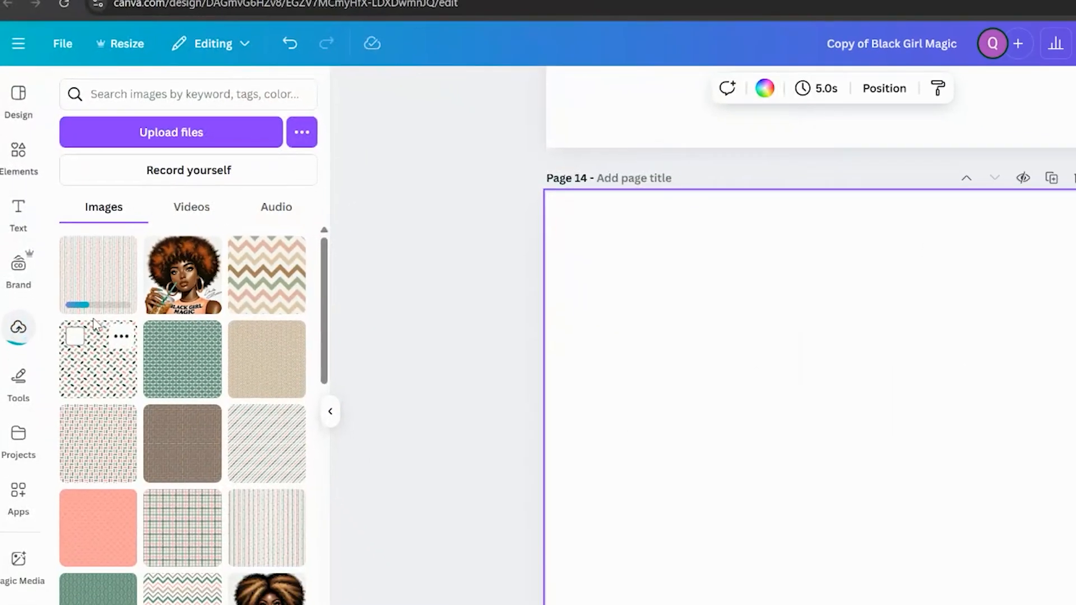
{"action": "left_click", "coordinate": [96, 322]}
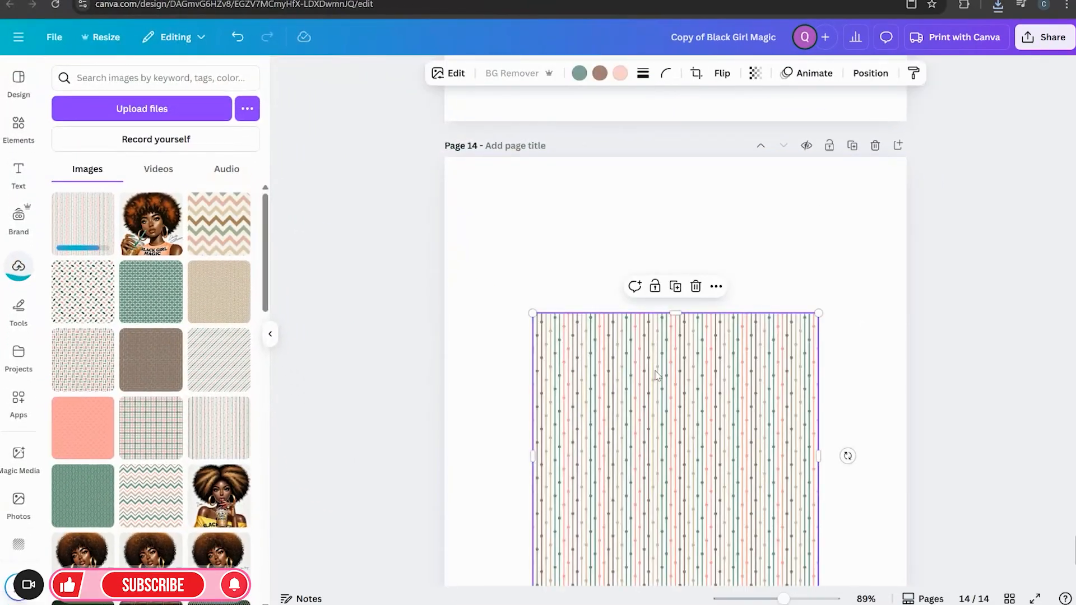
{"action": "left_click", "coordinate": [726, 287]}
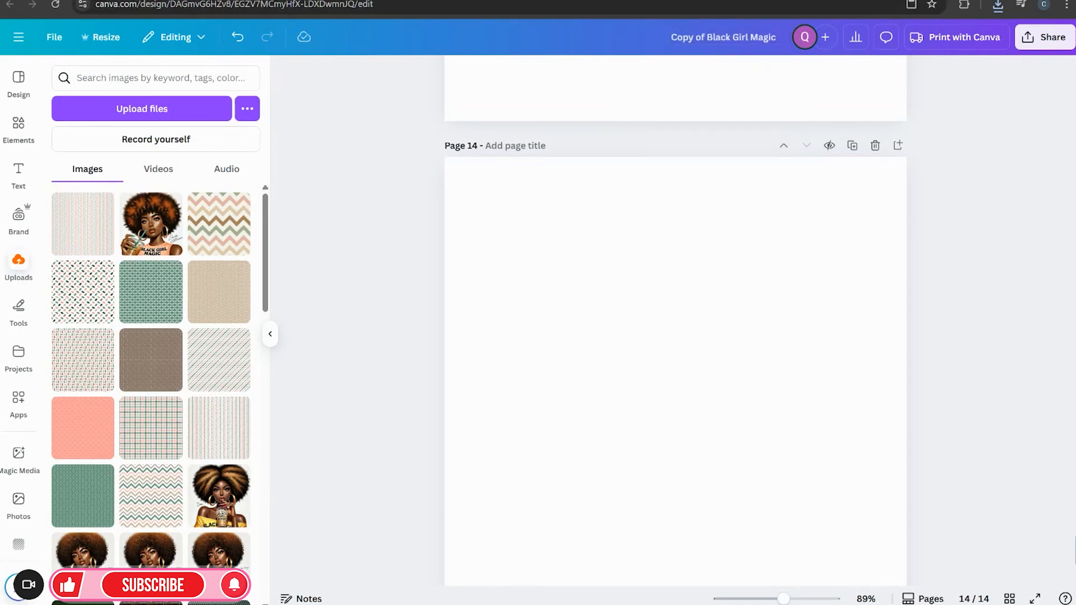
Switch to ChatGPT and open the Image Design Prompt Creation chat
{"action": "left_click", "coordinate": [231, 1]}
{"action": "left_click", "coordinate": [19, 47]}
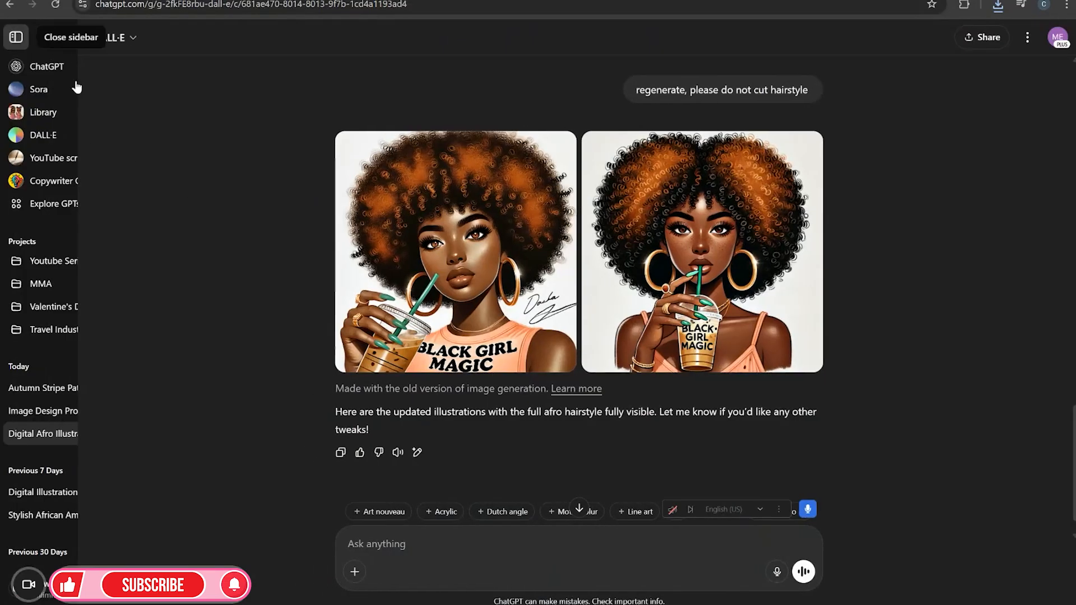
{"action": "left_click", "coordinate": [84, 410]}
{"action": "left_click", "coordinate": [84, 391]}
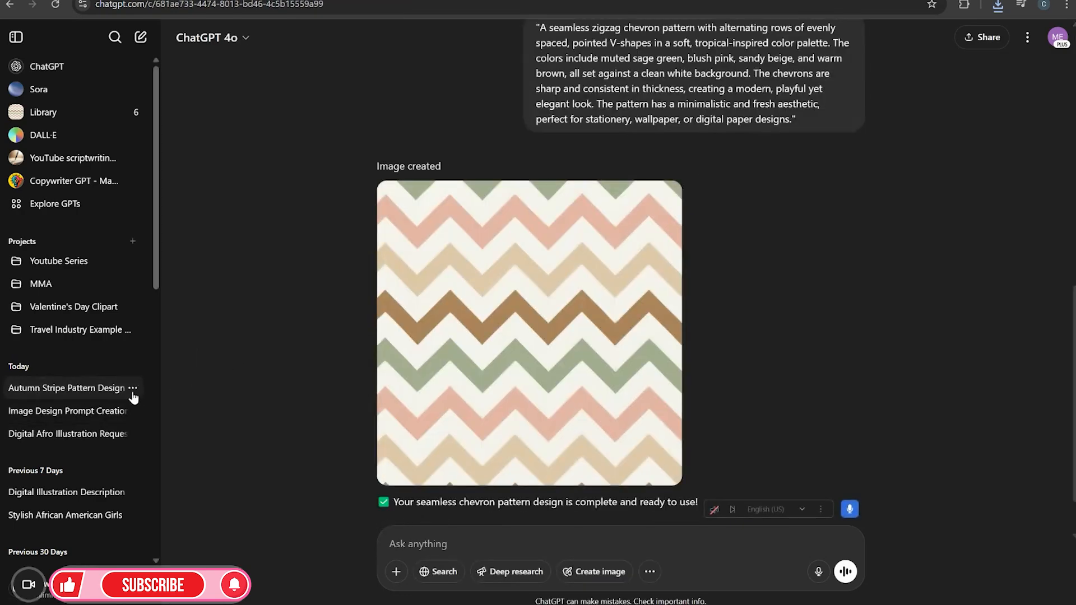
{"action": "scroll", "coordinate": [682, 295], "scroll_direction": "up", "scroll_amount": 5}
{"action": "left_click", "coordinate": [52, 407]}
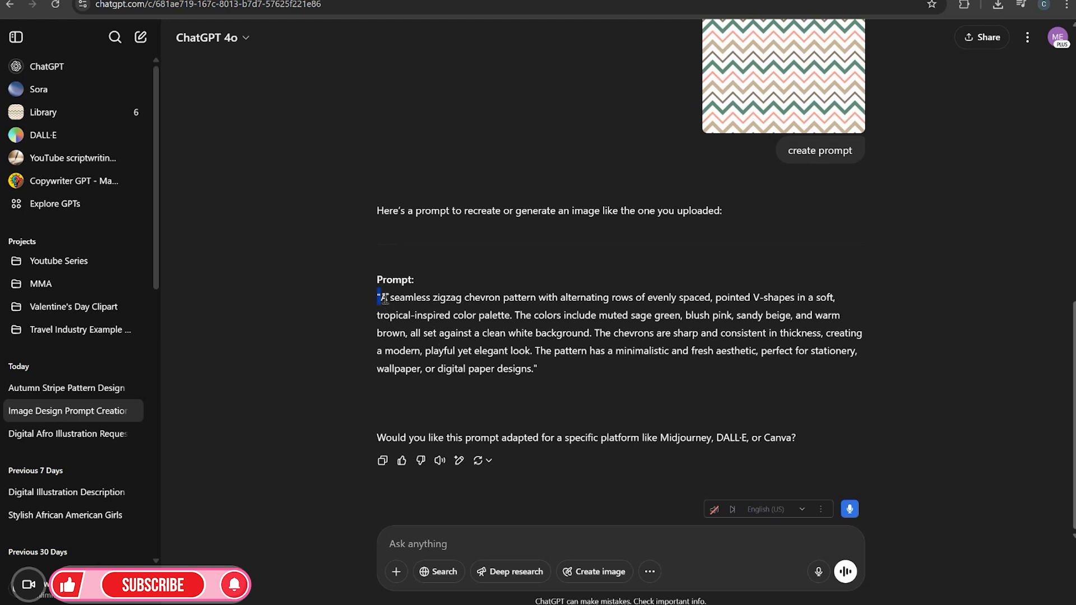
Attach the Tropic-Vibes-17 pattern image from the Tropic-Vibes-LemonPaperLab folder to a new message
{"action": "left_click_drag", "start_coordinate": [384, 298], "coordinate": [546, 370]}
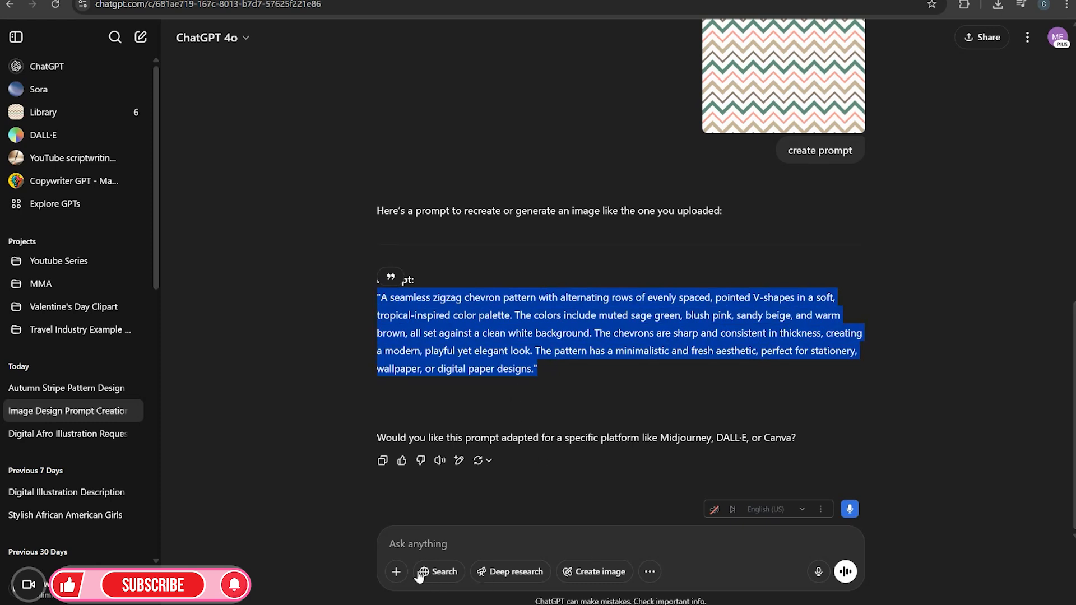
{"action": "left_click", "coordinate": [397, 572]}
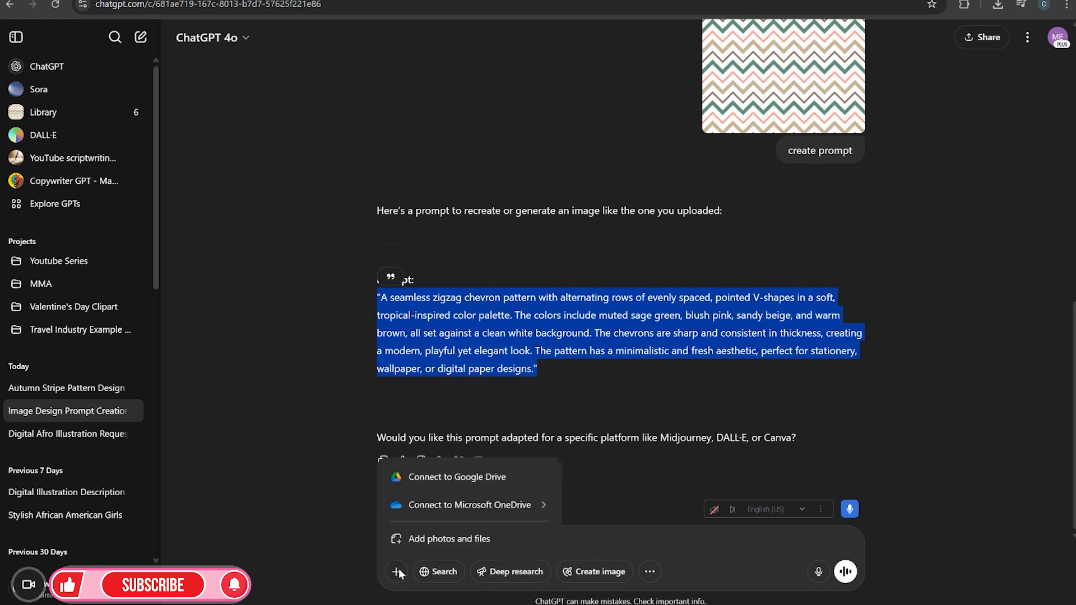
{"action": "left_click", "coordinate": [449, 539]}
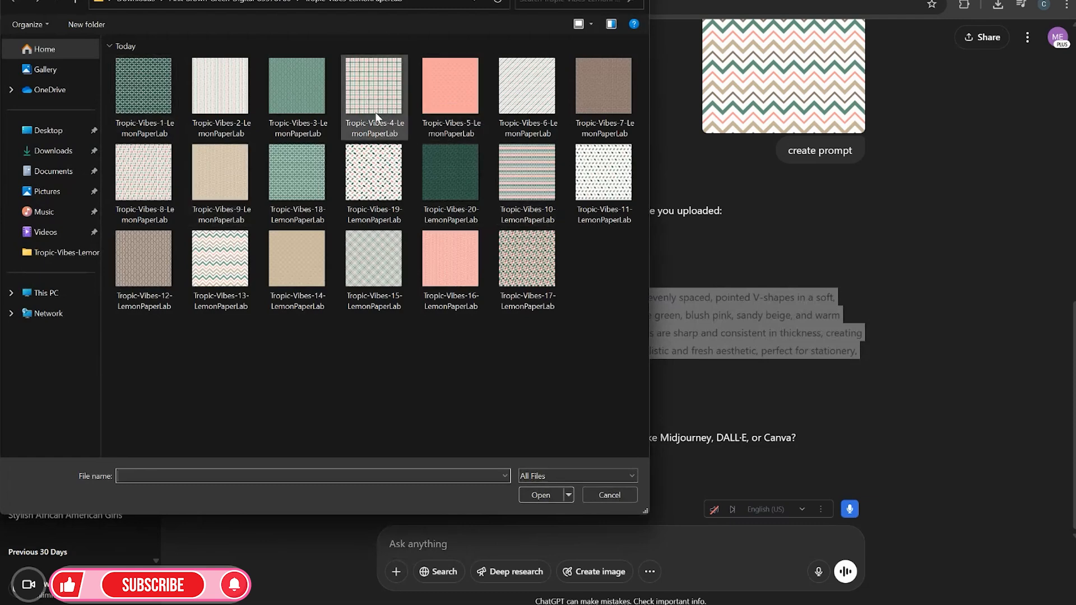
{"action": "left_click", "coordinate": [547, 238]}
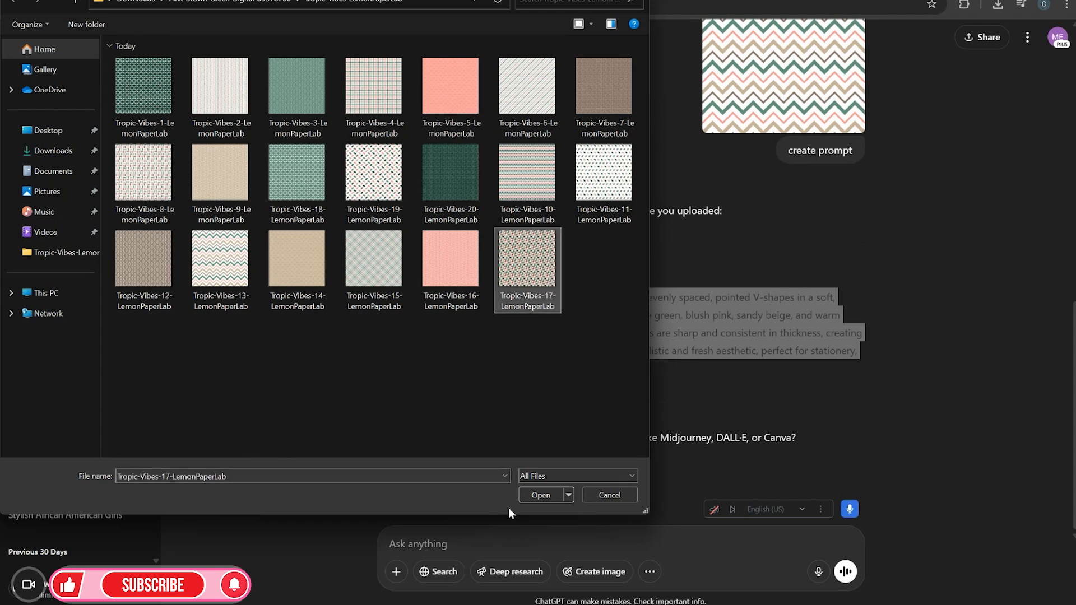
{"action": "left_click", "coordinate": [524, 499]}
{"action": "left_click", "coordinate": [498, 543]}
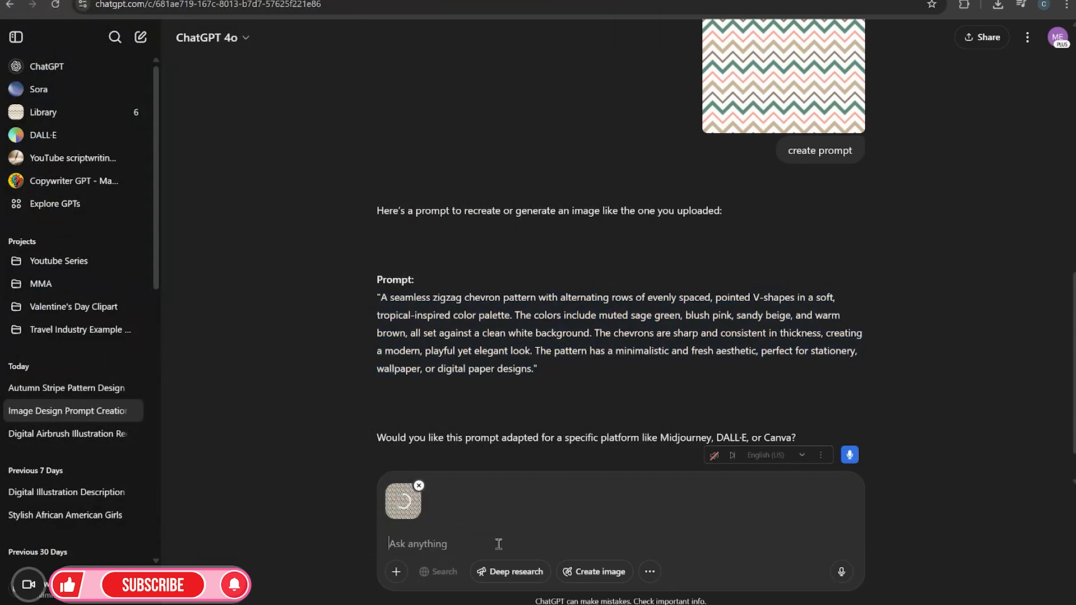
Send the message "create a prompt based on image" with the attached pattern
{"action": "type", "text": "create a"}
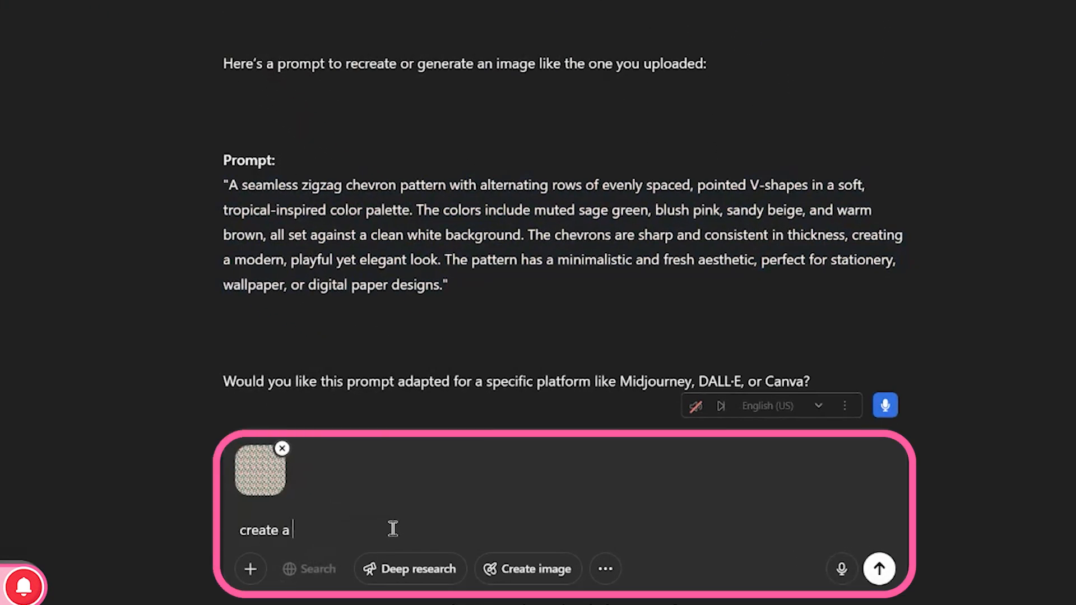
{"action": "type", "text": " prompt based on image"}
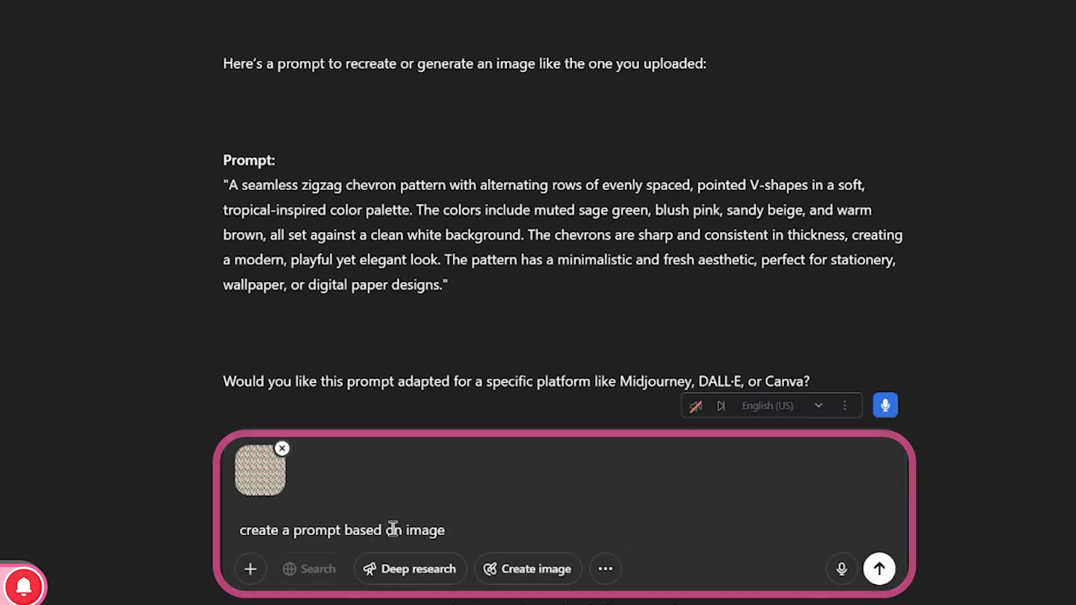
{"action": "key", "text": "Return"}
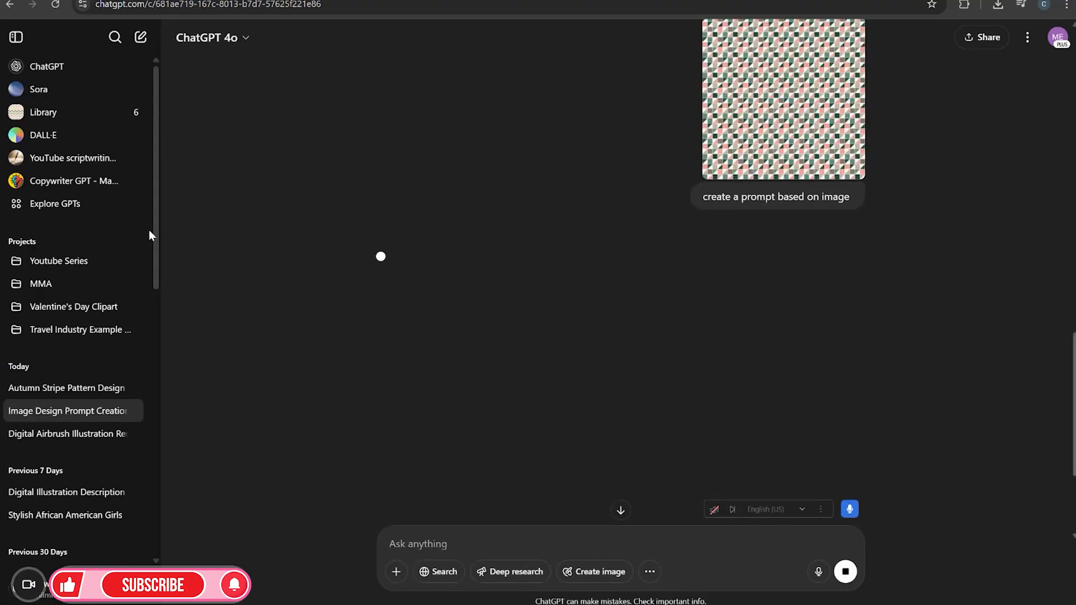
Ask ChatGPT to "Please remix this prompt keep same colors but change the pattern"
{"action": "scroll", "coordinate": [679, 221], "scroll_direction": "up", "scroll_amount": 2}
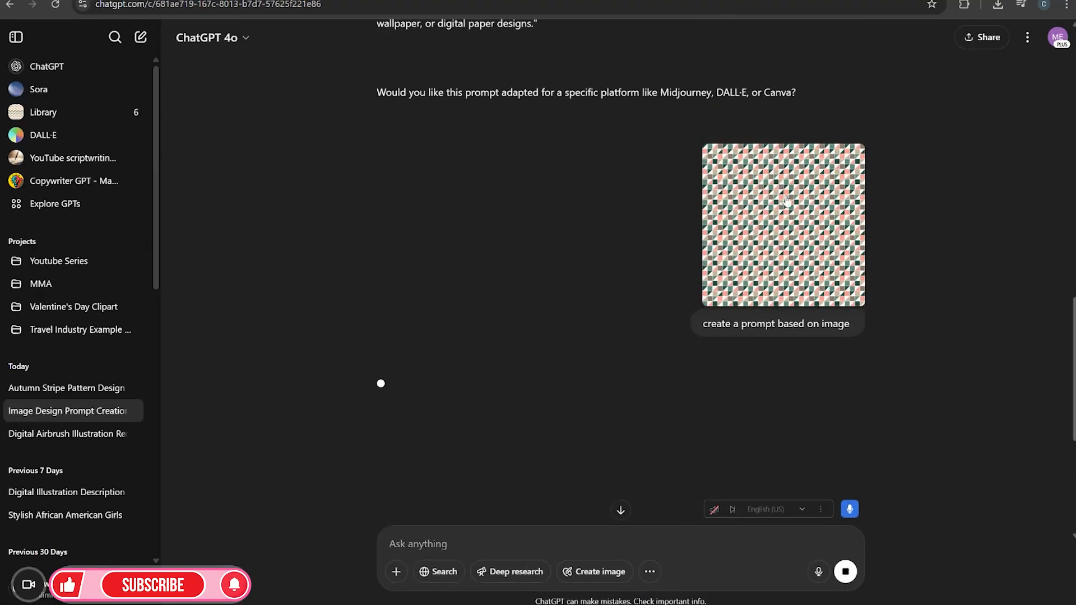
{"action": "scroll", "coordinate": [709, 398], "scroll_direction": "down", "scroll_amount": 3}
{"action": "scroll", "coordinate": [709, 398], "scroll_direction": "up", "scroll_amount": 3}
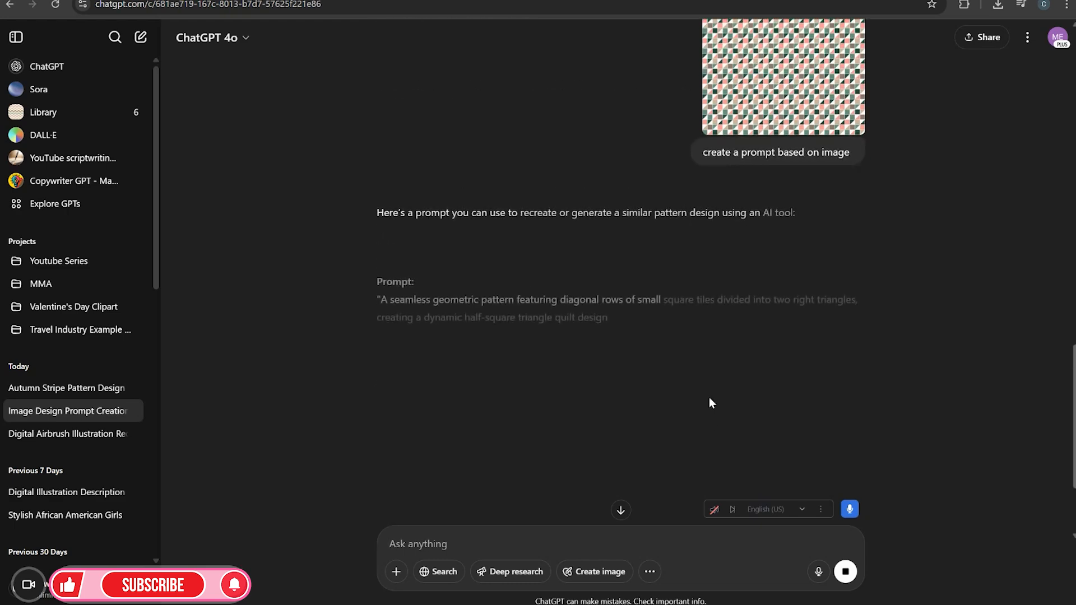
{"action": "scroll", "coordinate": [724, 311], "scroll_direction": "down", "scroll_amount": 2}
{"action": "scroll", "coordinate": [694, 403], "scroll_direction": "down", "scroll_amount": 3}
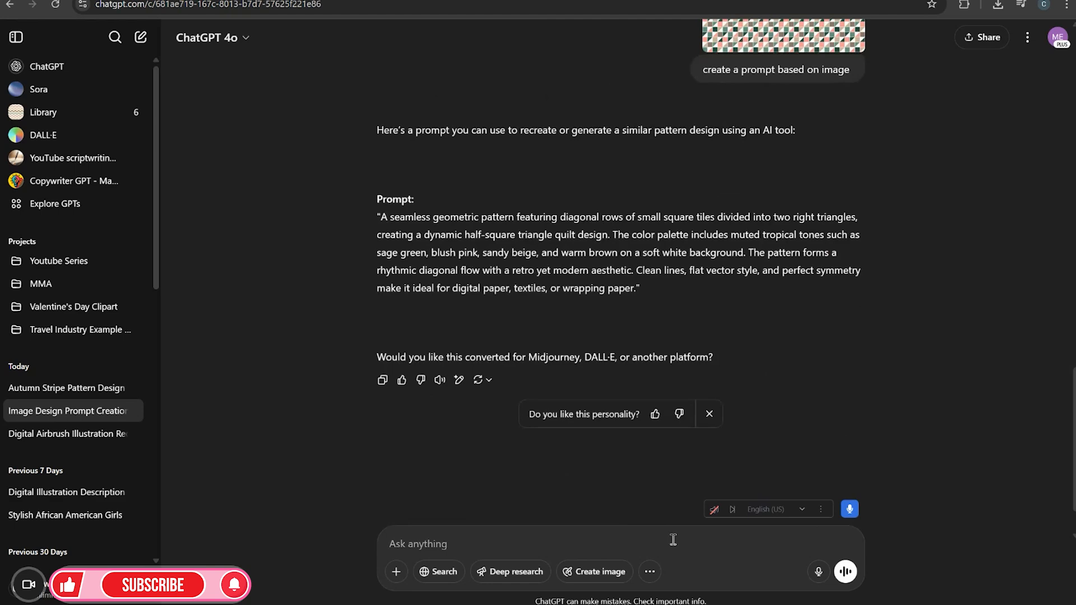
{"action": "left_click", "coordinate": [16, 37]}
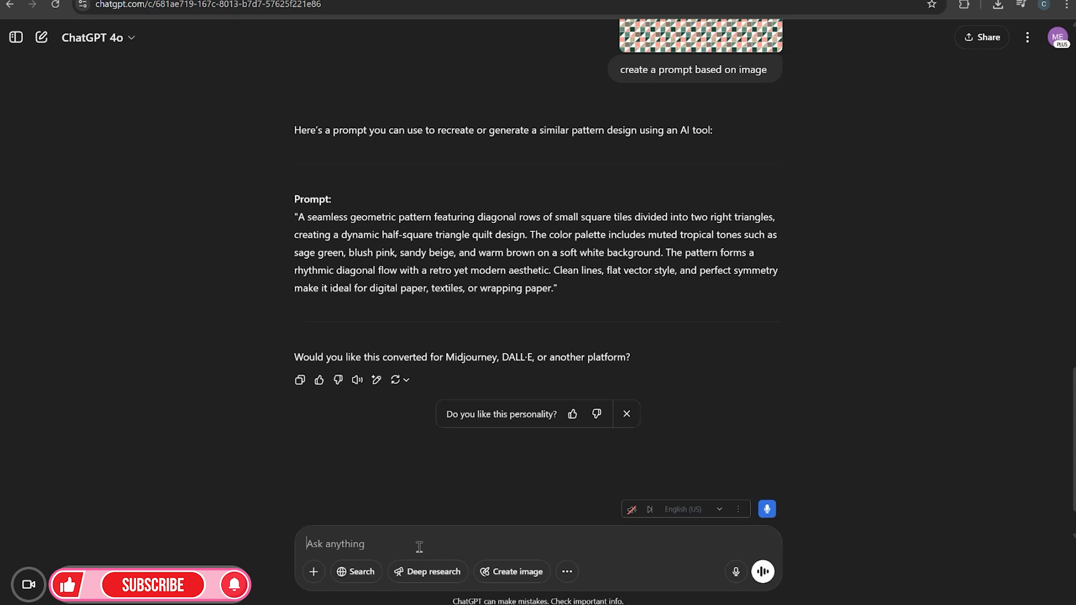
{"action": "type", "text": "Please remix this promp"}
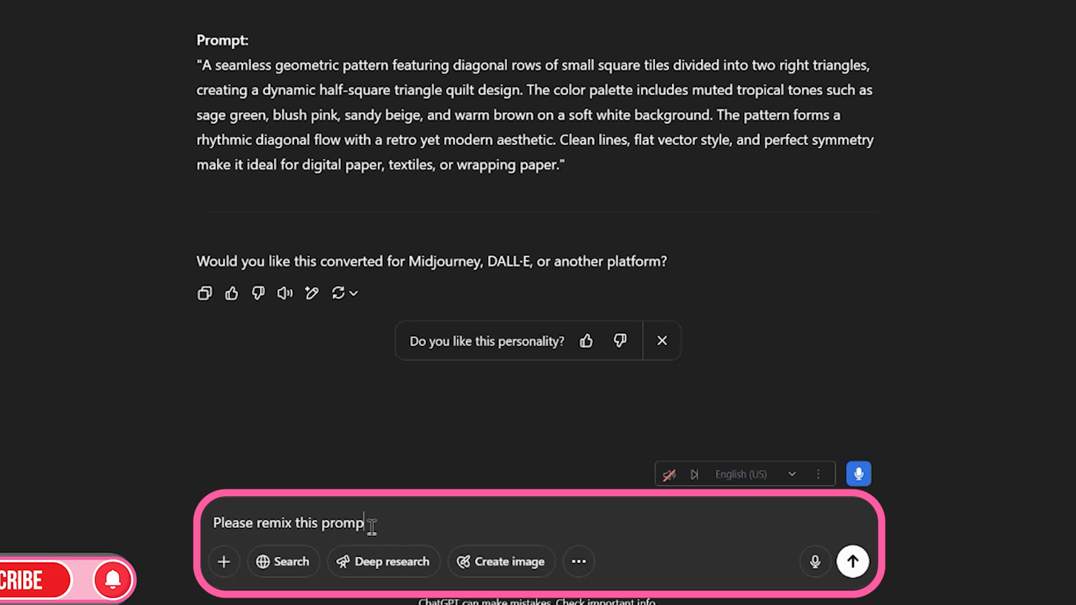
{"action": "type", "text": "t keep same colors but change the pattern"}
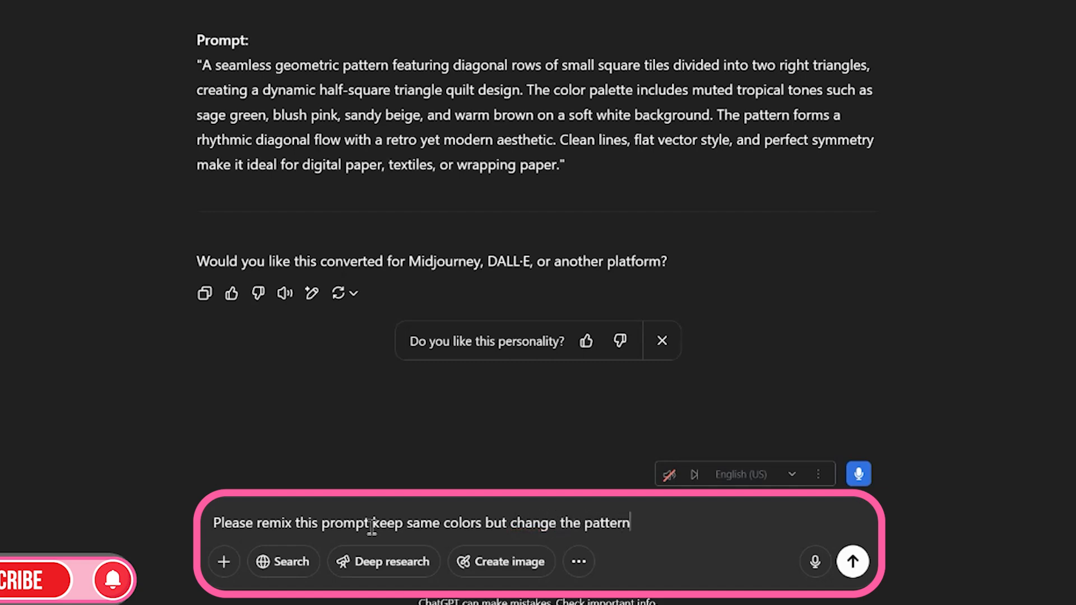
{"action": "key", "text": "Return"}
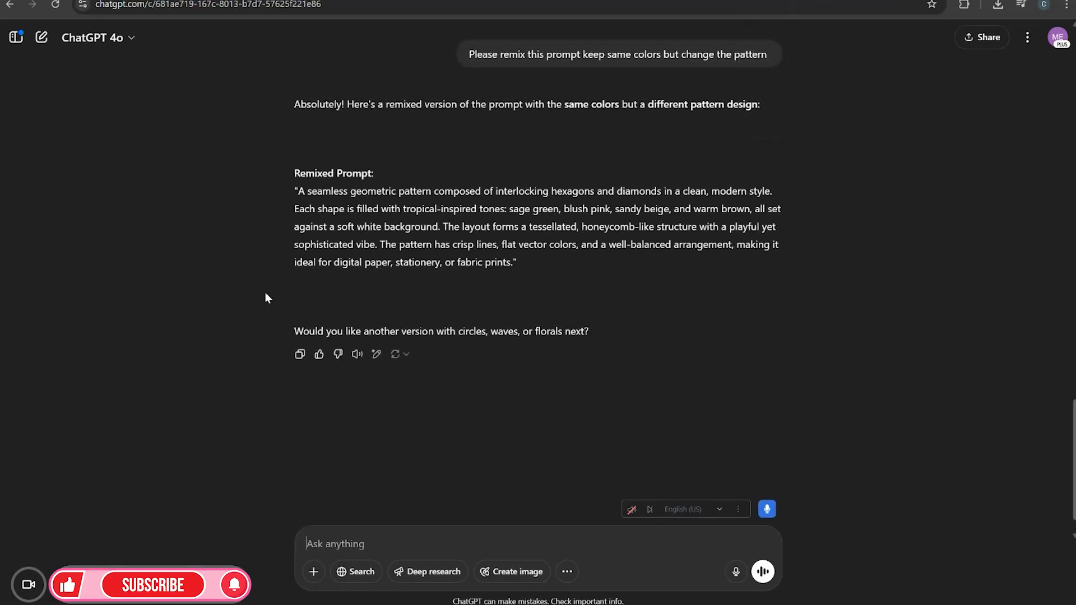
Copy the remixed hexagon-and-diamond pattern prompt text
{"action": "scroll", "coordinate": [690, 241], "scroll_direction": "up", "scroll_amount": 5}
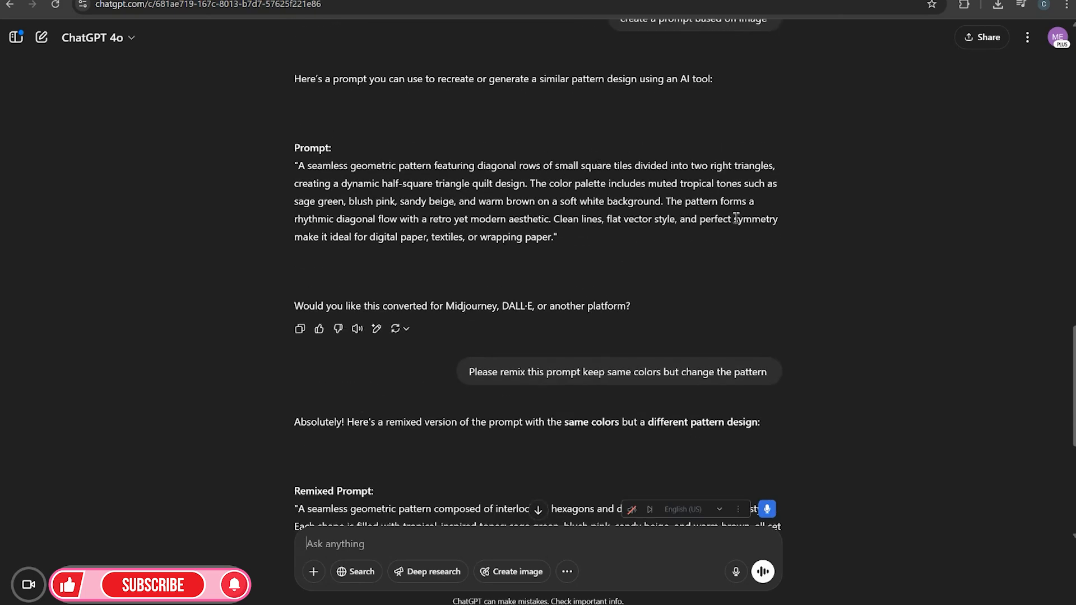
{"action": "scroll", "coordinate": [735, 219], "scroll_direction": "down", "scroll_amount": 4}
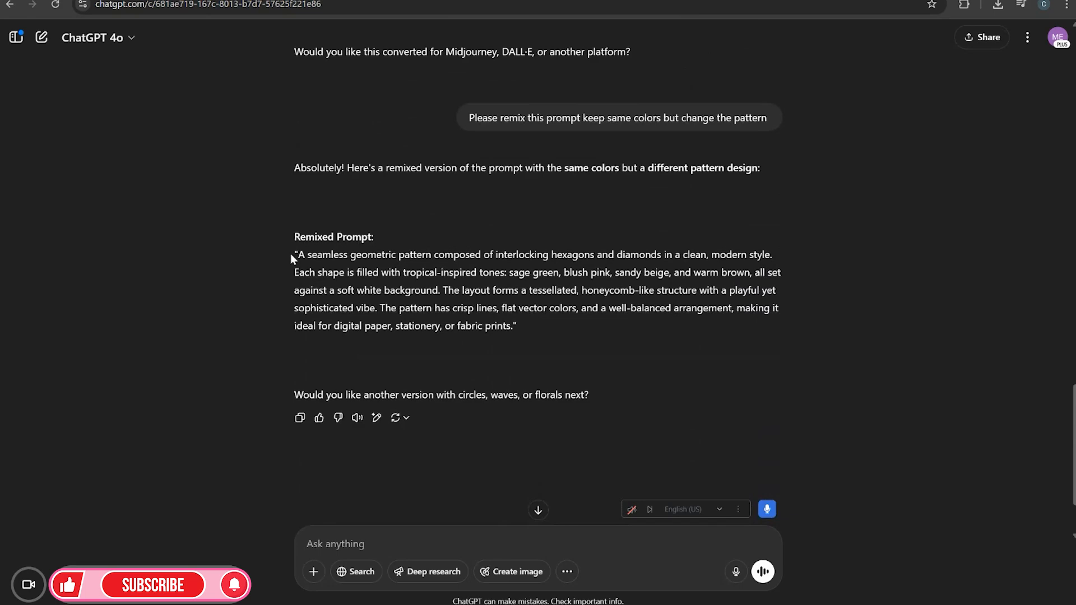
{"action": "left_click_drag", "start_coordinate": [290, 253], "coordinate": [503, 334]}
{"action": "right_click", "coordinate": [486, 318]}
{"action": "left_click", "coordinate": [509, 326]}
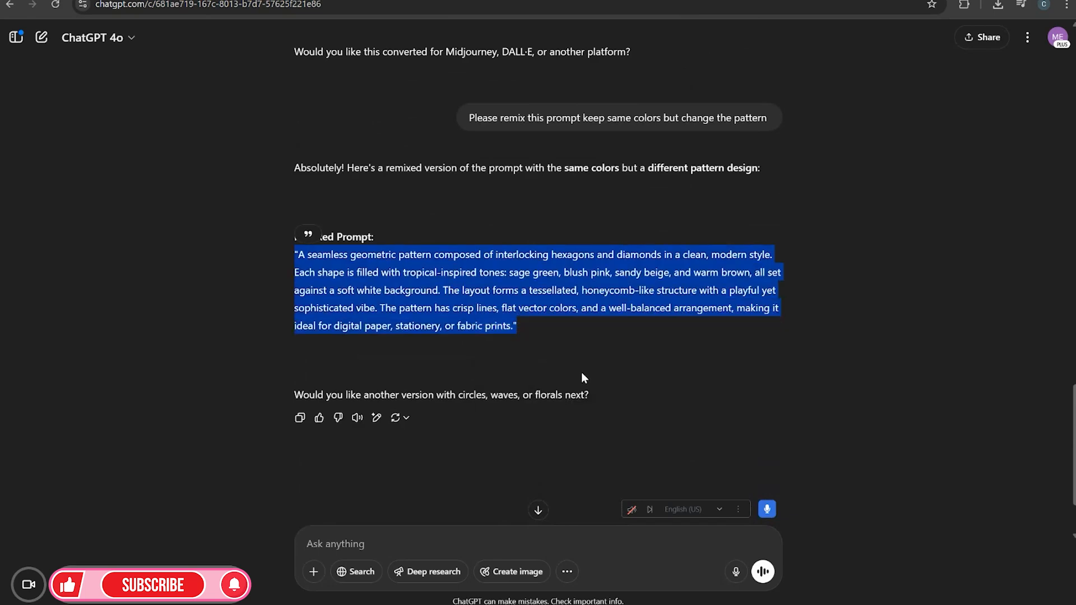
{"action": "left_click", "coordinate": [581, 372]}
In the Autumn Stripe Pattern Design chat, paste the remixed prompt, prefix it with "create", and send it
{"action": "scroll", "coordinate": [578, 373], "scroll_direction": "up", "scroll_amount": 5}
{"action": "left_click", "coordinate": [15, 38]}
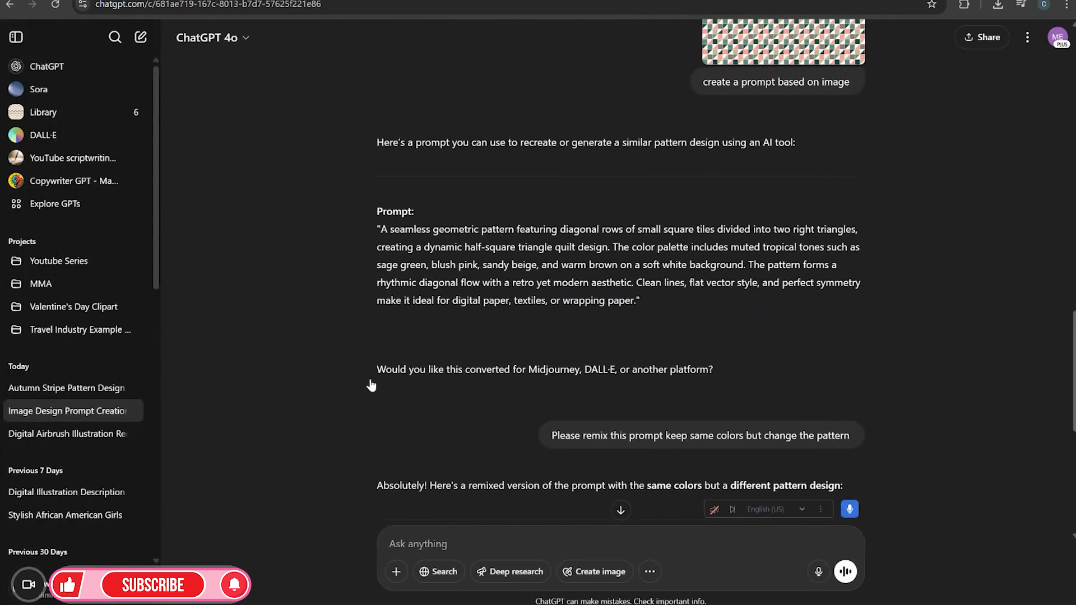
{"action": "left_click", "coordinate": [84, 391]}
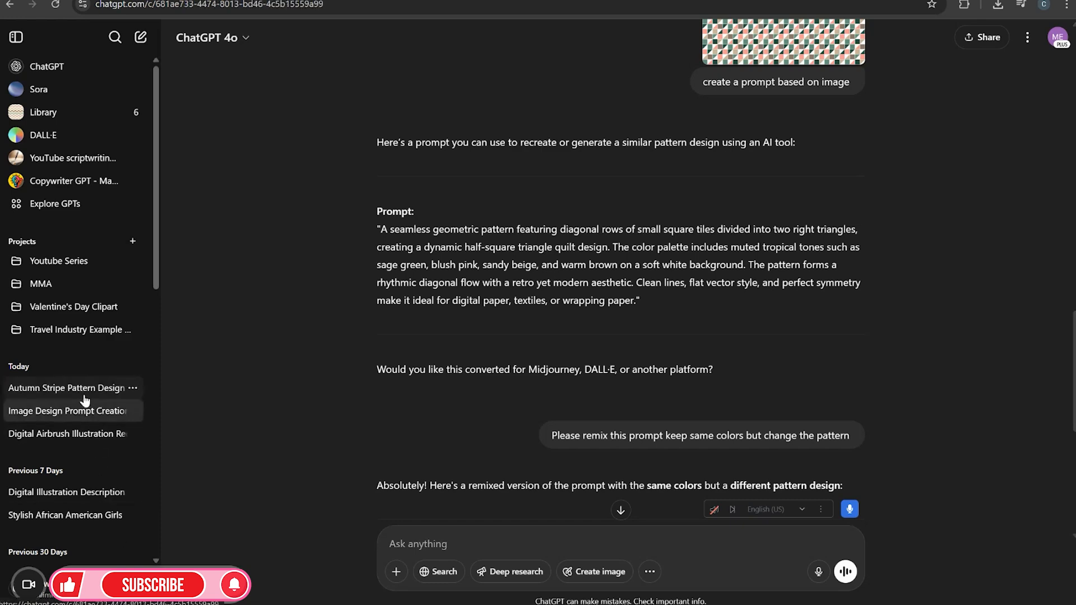
{"action": "left_click", "coordinate": [15, 37]}
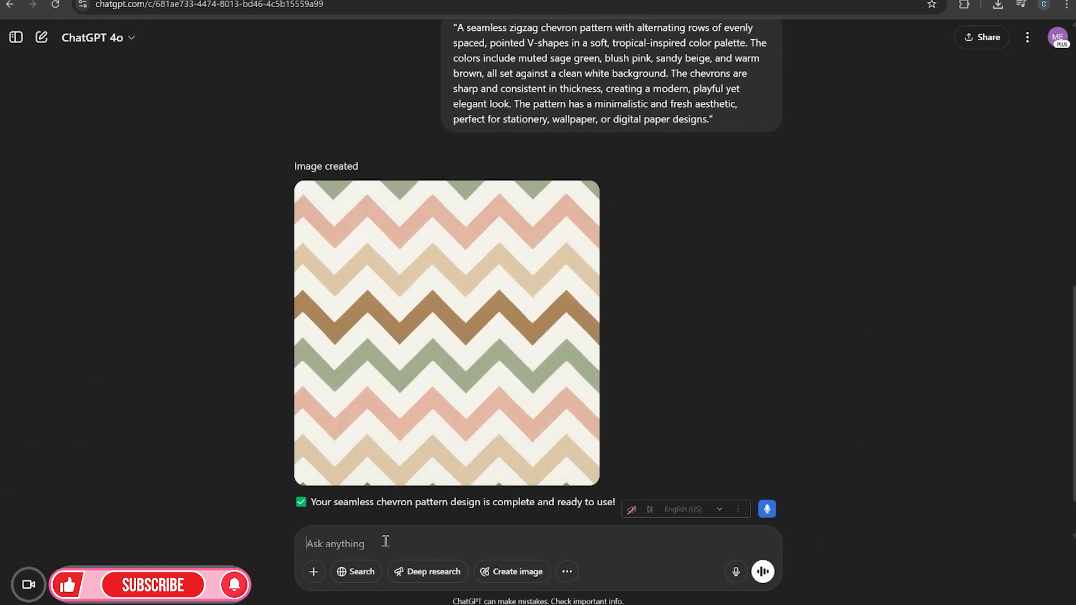
{"action": "key", "text": "ctrl+v"}
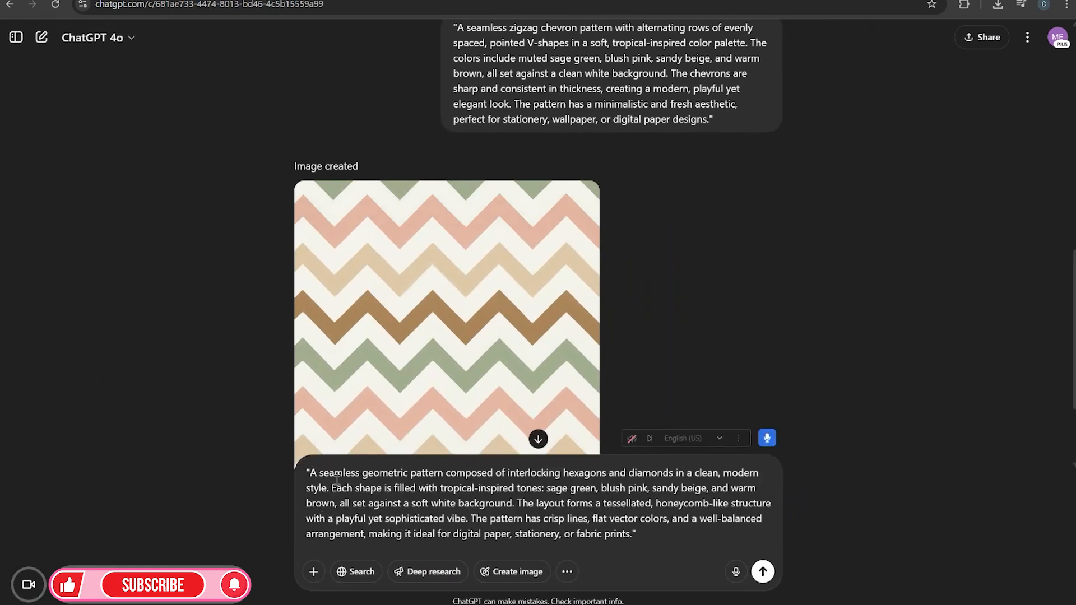
{"action": "type", "text": "create"}
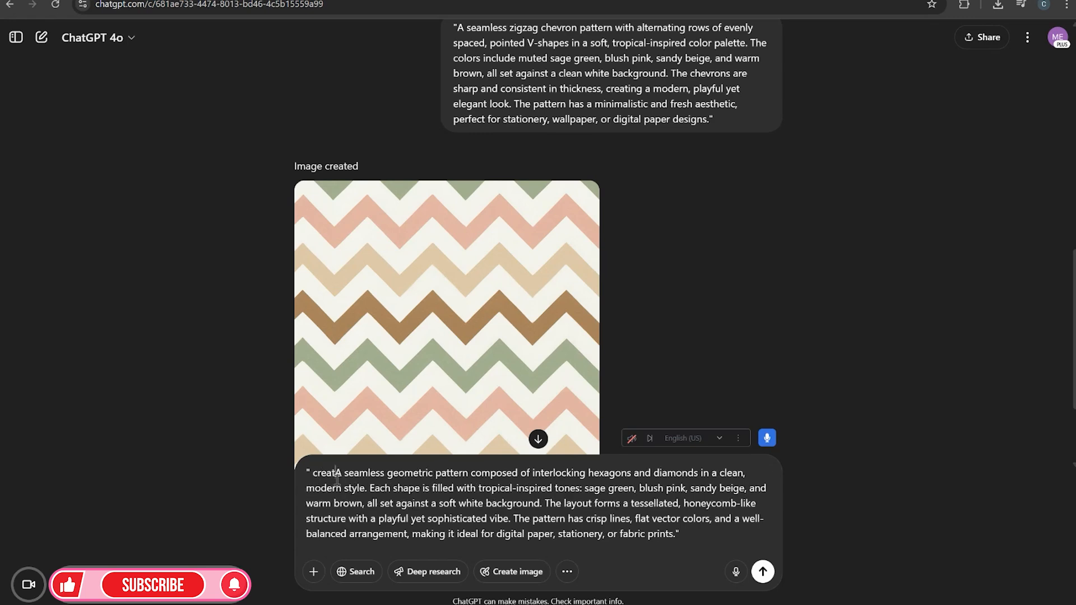
{"action": "key", "text": "Return"}
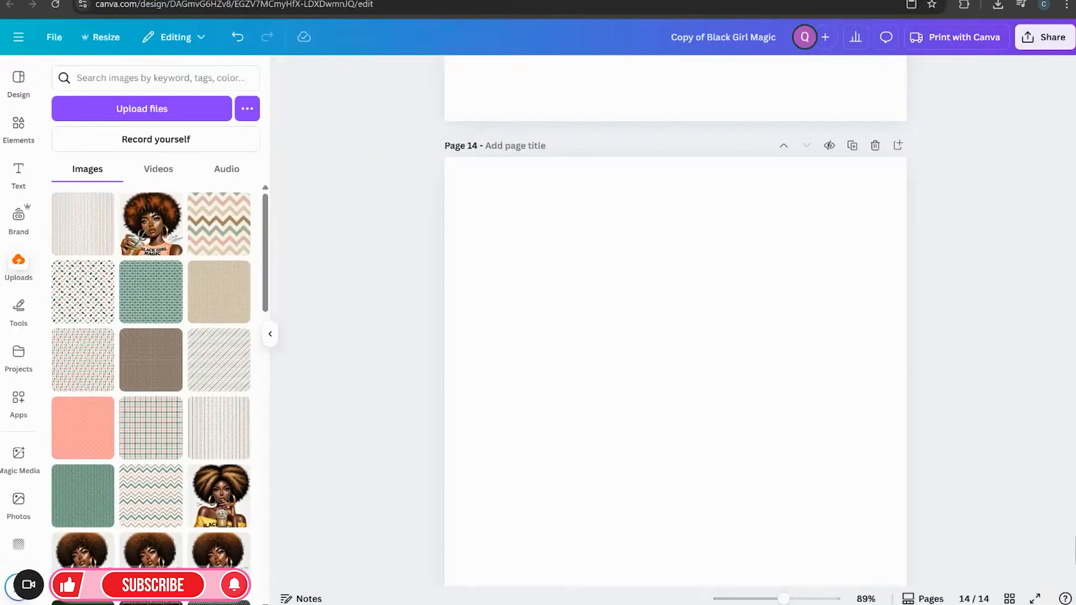
Upload the new triangle pattern image to the uploads library
{"action": "left_click", "coordinate": [120, 109]}
{"action": "left_click", "coordinate": [521, 280]}
{"action": "left_click", "coordinate": [539, 494]}
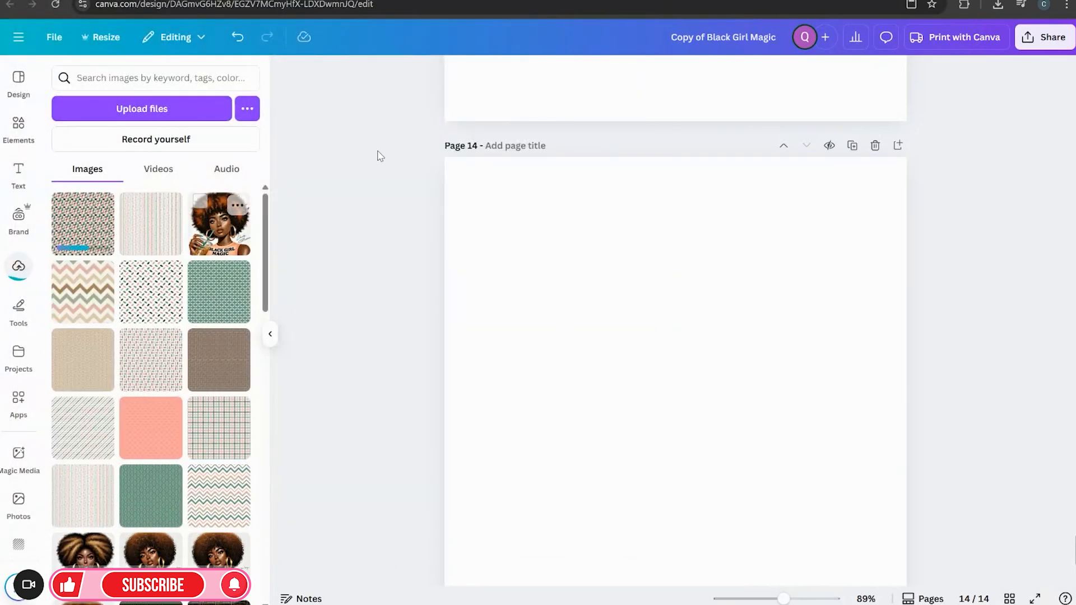
Place the triangle pattern on page 14, move it to the top-left corner and enlarge it to cover the whole page
{"action": "left_click", "coordinate": [66, 237]}
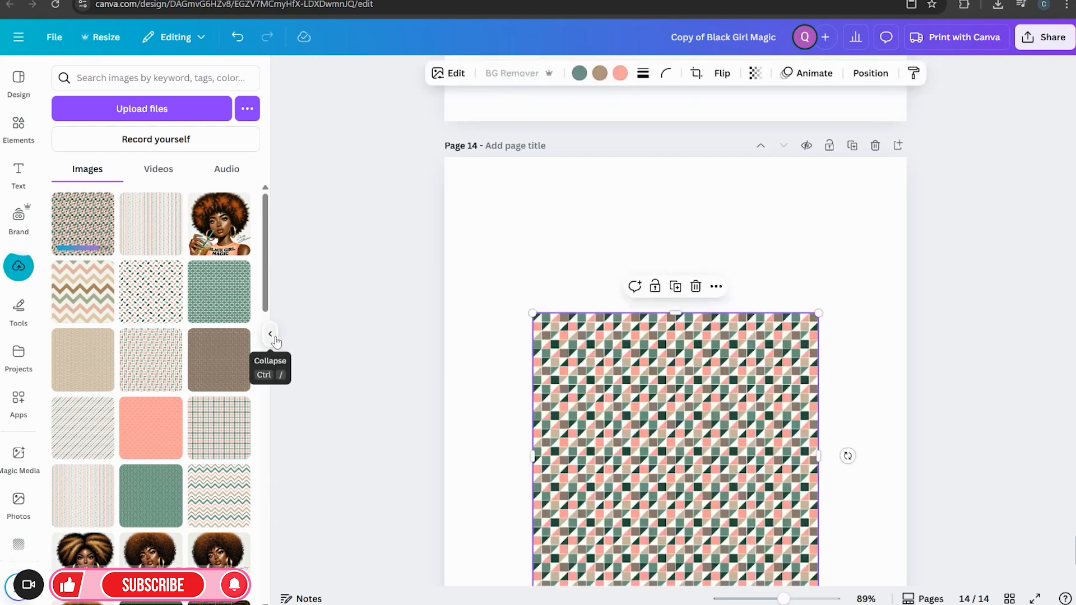
{"action": "left_click", "coordinate": [270, 334]}
{"action": "scroll", "coordinate": [811, 468], "scroll_direction": "up", "scroll_amount": 2}
{"action": "scroll", "coordinate": [798, 454], "scroll_direction": "down", "scroll_amount": 3}
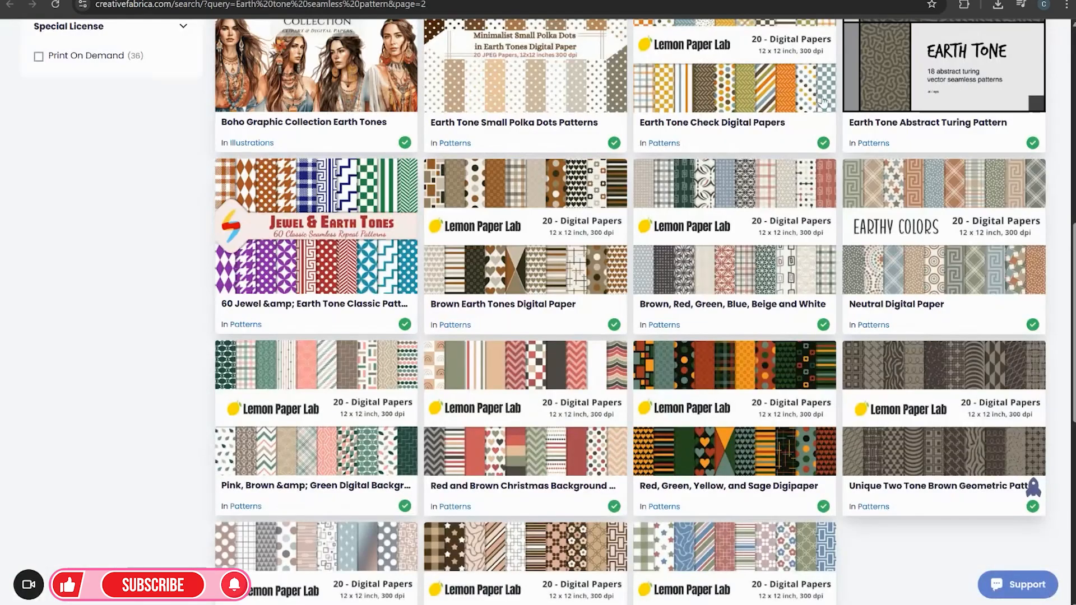
{"action": "left_click", "coordinate": [309, 444]}
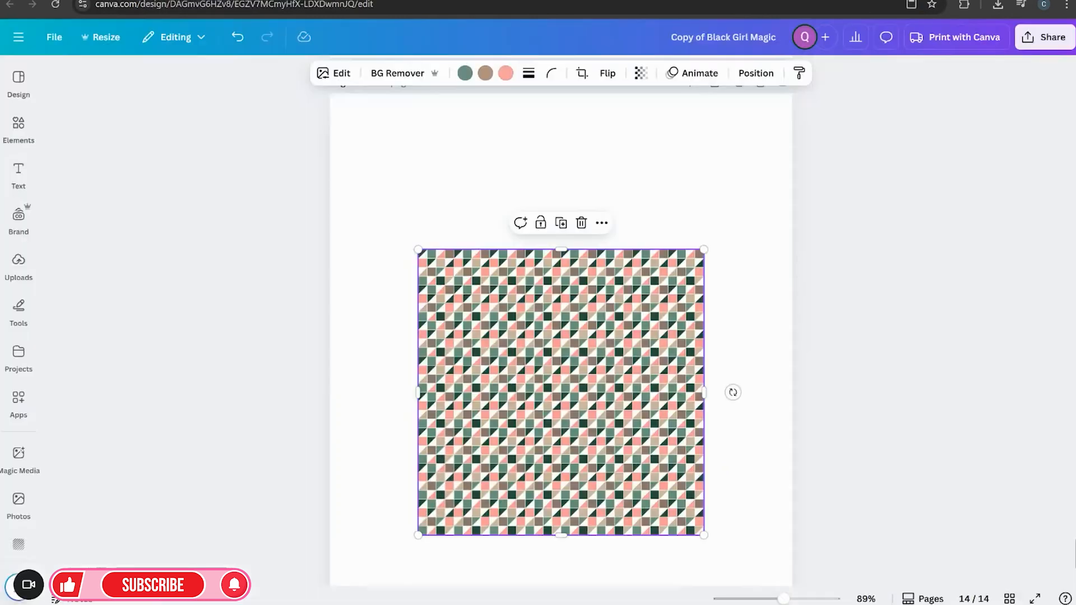
{"action": "scroll", "coordinate": [752, 446], "scroll_direction": "down", "scroll_amount": 2}
{"action": "scroll", "coordinate": [634, 427], "scroll_direction": "up", "scroll_amount": 2}
{"action": "left_click_drag", "start_coordinate": [634, 427], "coordinate": [547, 269]}
{"action": "scroll", "coordinate": [762, 402], "scroll_direction": "down", "scroll_amount": 2}
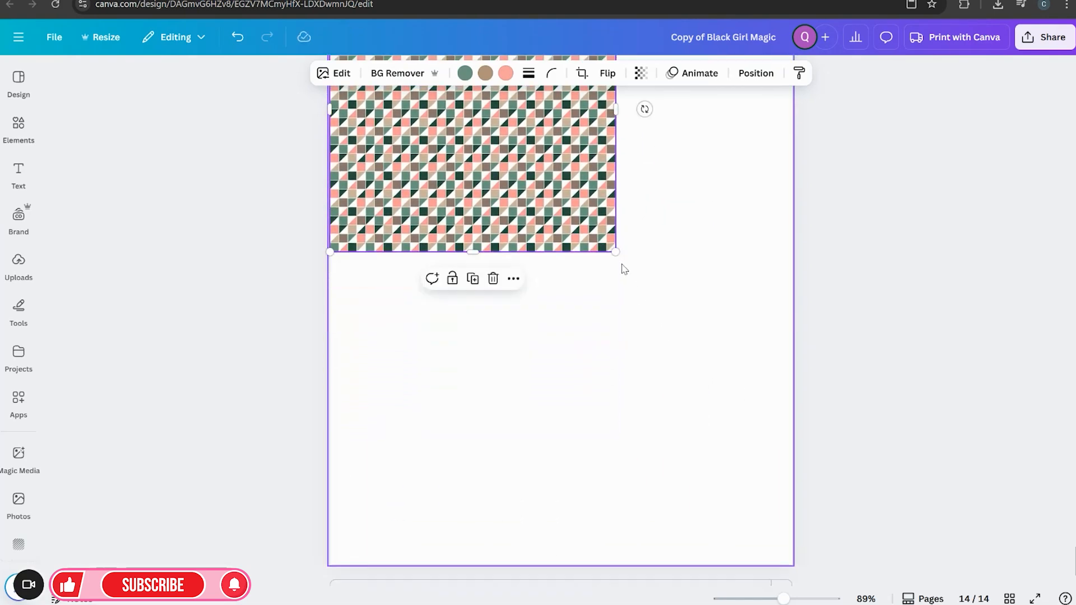
{"action": "left_click_drag", "start_coordinate": [616, 253], "coordinate": [837, 575]}
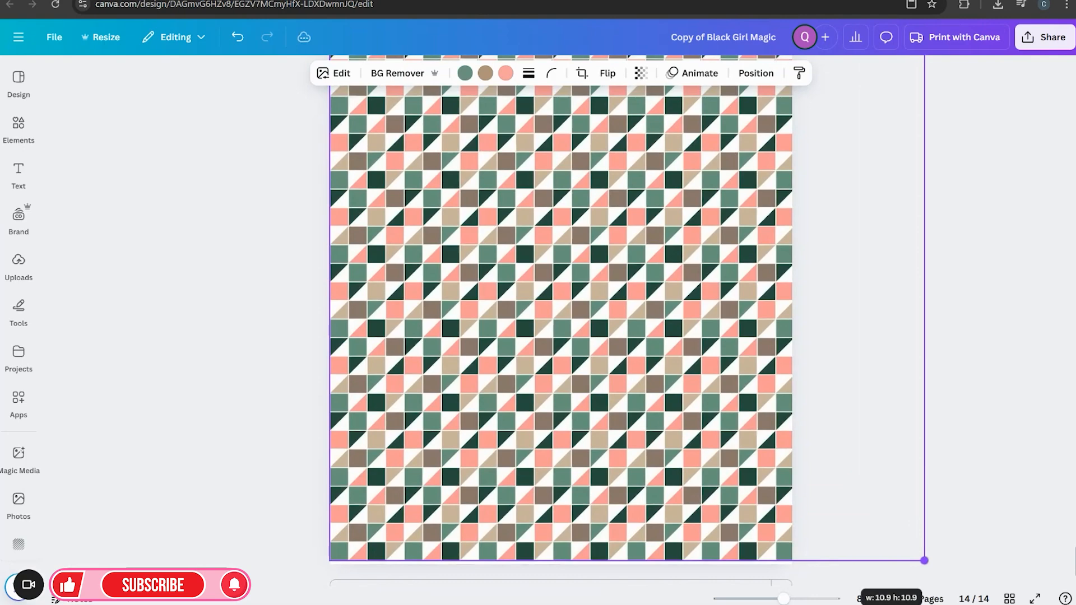
{"action": "left_click", "coordinate": [982, 457]}
Add a new page 15 after the pattern page and insert the Black Girl Magic illustration onto it
{"action": "scroll", "coordinate": [980, 457], "scroll_direction": "up", "scroll_amount": 2}
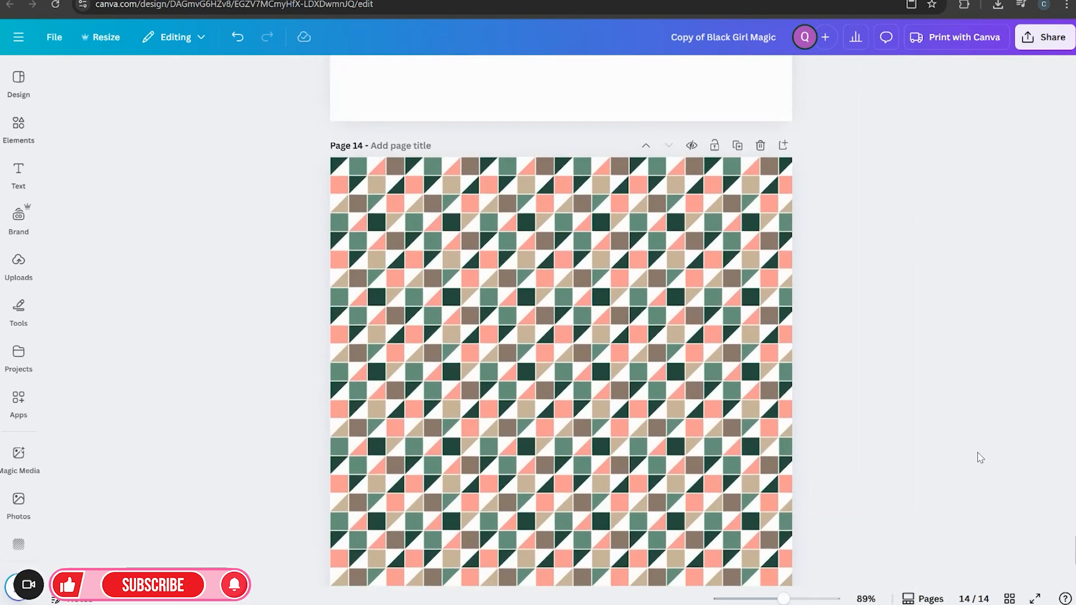
{"action": "scroll", "coordinate": [955, 472], "scroll_direction": "down", "scroll_amount": 2}
{"action": "scroll", "coordinate": [801, 477], "scroll_direction": "down", "scroll_amount": 2}
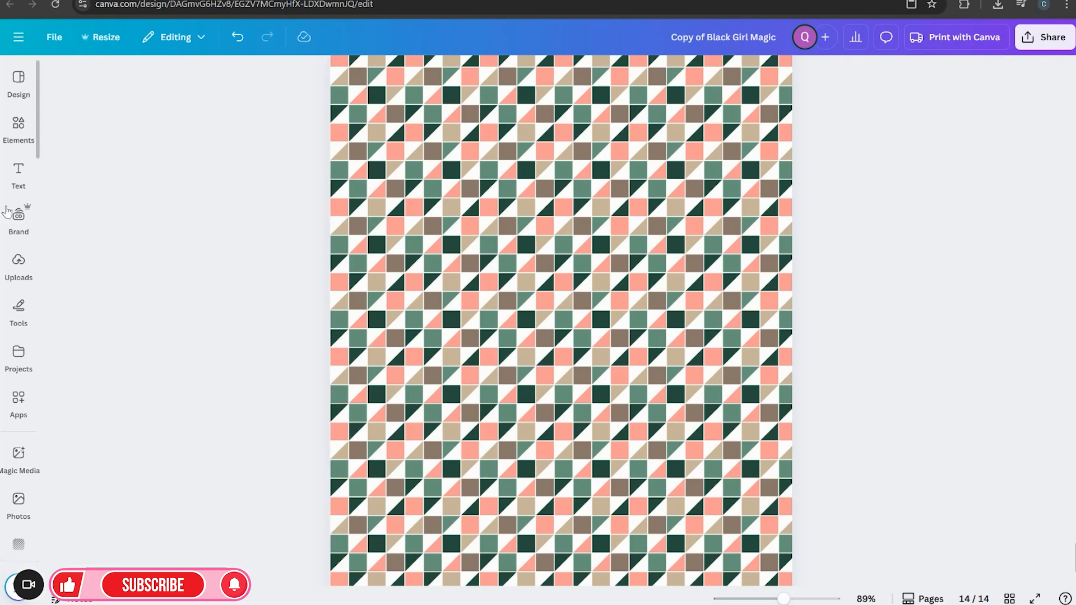
{"action": "scroll", "coordinate": [742, 320], "scroll_direction": "up", "scroll_amount": 1}
{"action": "scroll", "coordinate": [742, 319], "scroll_direction": "up", "scroll_amount": 5}
{"action": "scroll", "coordinate": [747, 323], "scroll_direction": "down", "scroll_amount": 3}
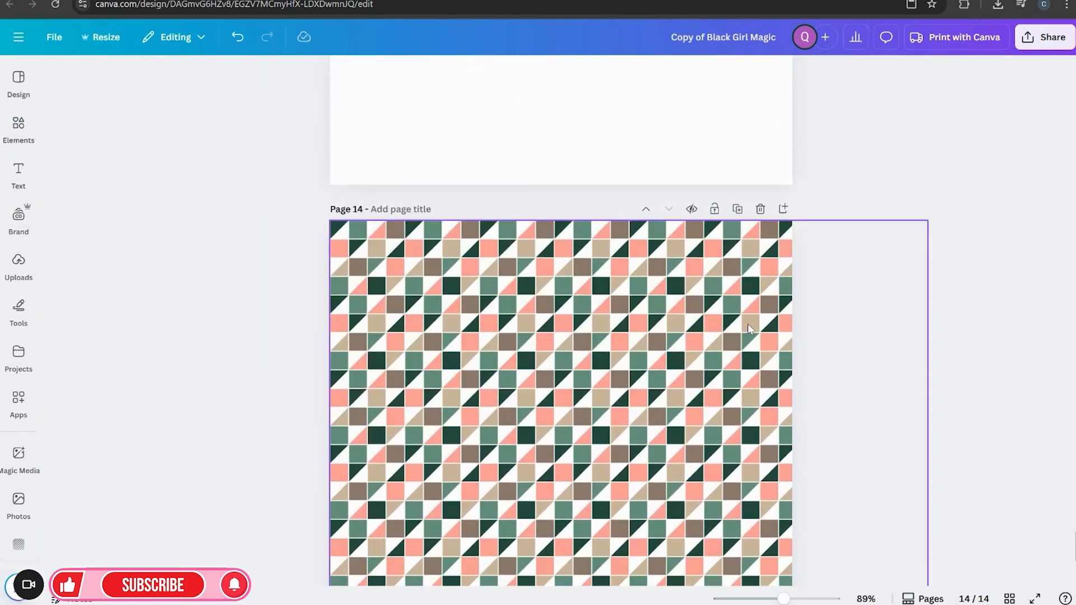
{"action": "left_click", "coordinate": [783, 211]}
{"action": "left_click", "coordinate": [19, 263]}
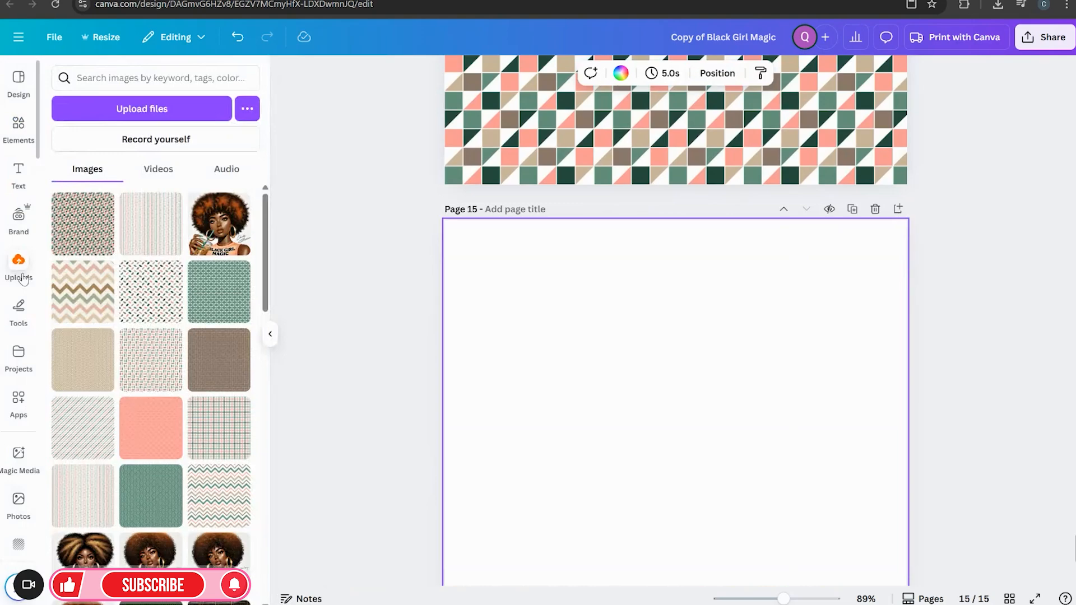
{"action": "left_click", "coordinate": [206, 235]}
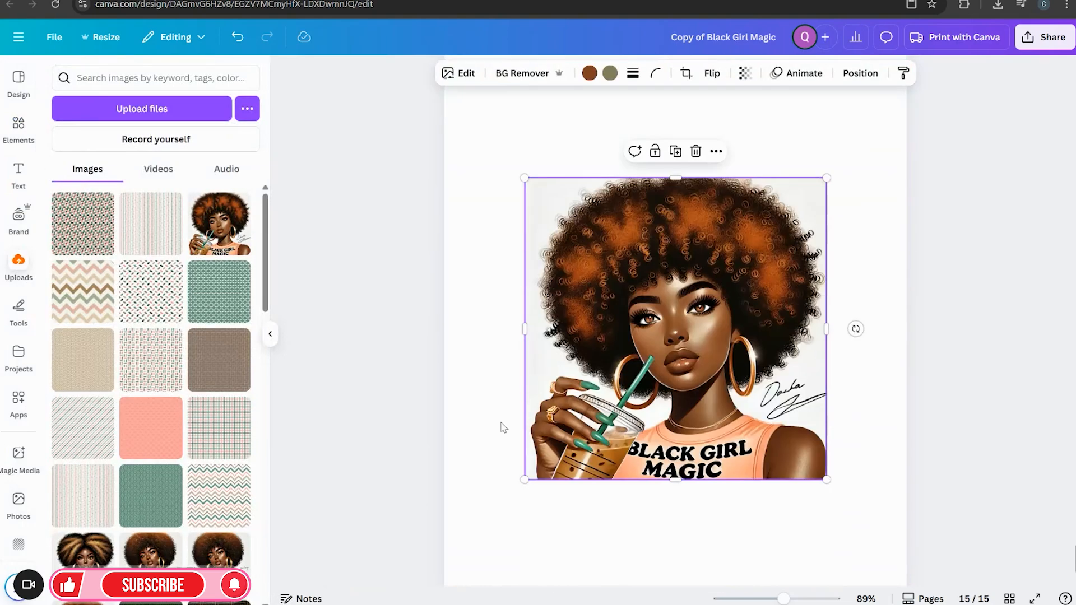
Resize the illustration to the full page width of about 8.5 and position it near the page top
{"action": "left_click", "coordinate": [270, 334]}
{"action": "left_click", "coordinate": [770, 459]}
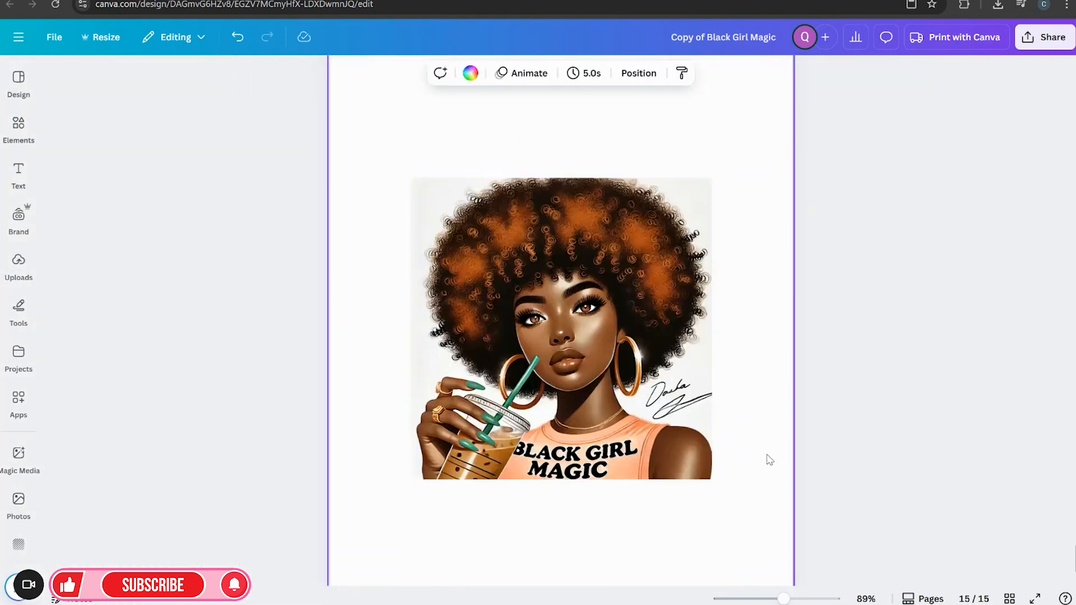
{"action": "left_click", "coordinate": [577, 402]}
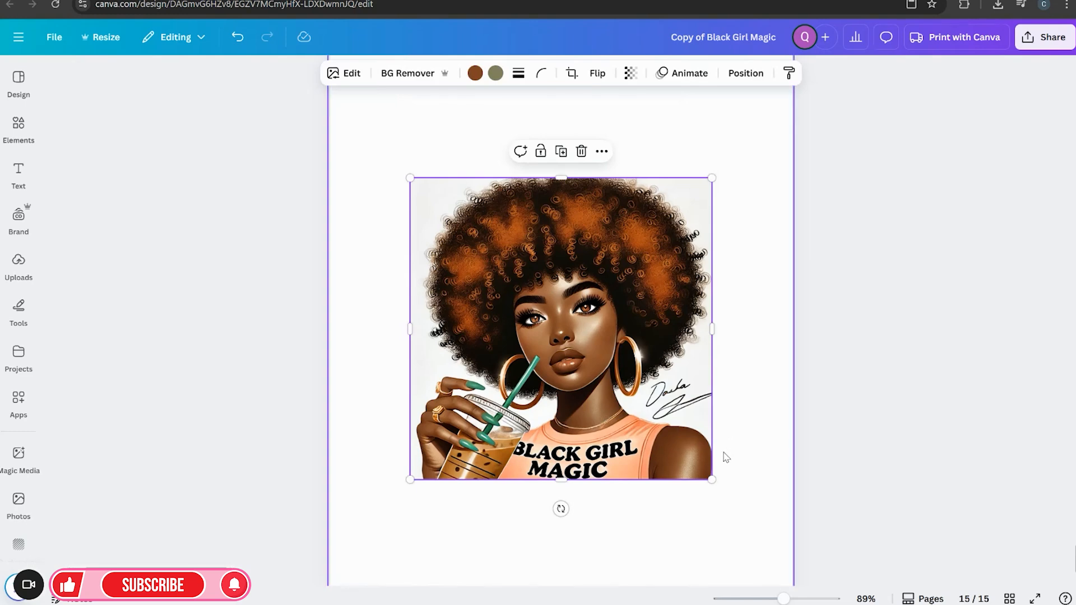
{"action": "scroll", "coordinate": [723, 451], "scroll_direction": "down", "scroll_amount": 2}
{"action": "left_click_drag", "start_coordinate": [712, 388], "coordinate": [774, 447]}
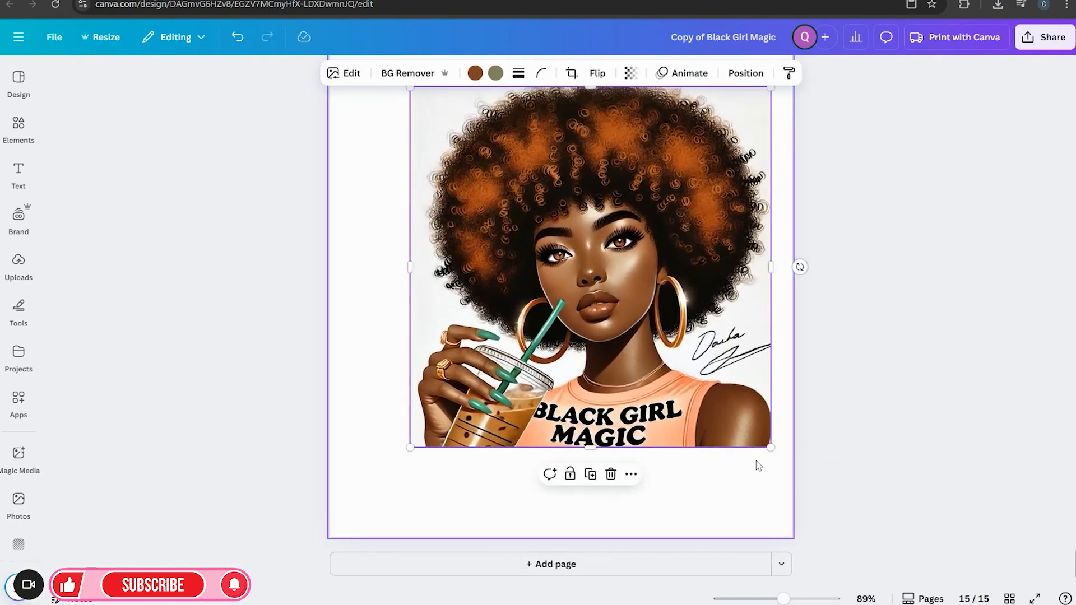
{"action": "scroll", "coordinate": [649, 437], "scroll_direction": "up", "scroll_amount": 3}
{"action": "left_click_drag", "start_coordinate": [648, 437], "coordinate": [623, 426]}
{"action": "left_click_drag", "start_coordinate": [783, 598], "coordinate": [769, 598]}
{"action": "left_click_drag", "start_coordinate": [561, 432], "coordinate": [526, 389]}
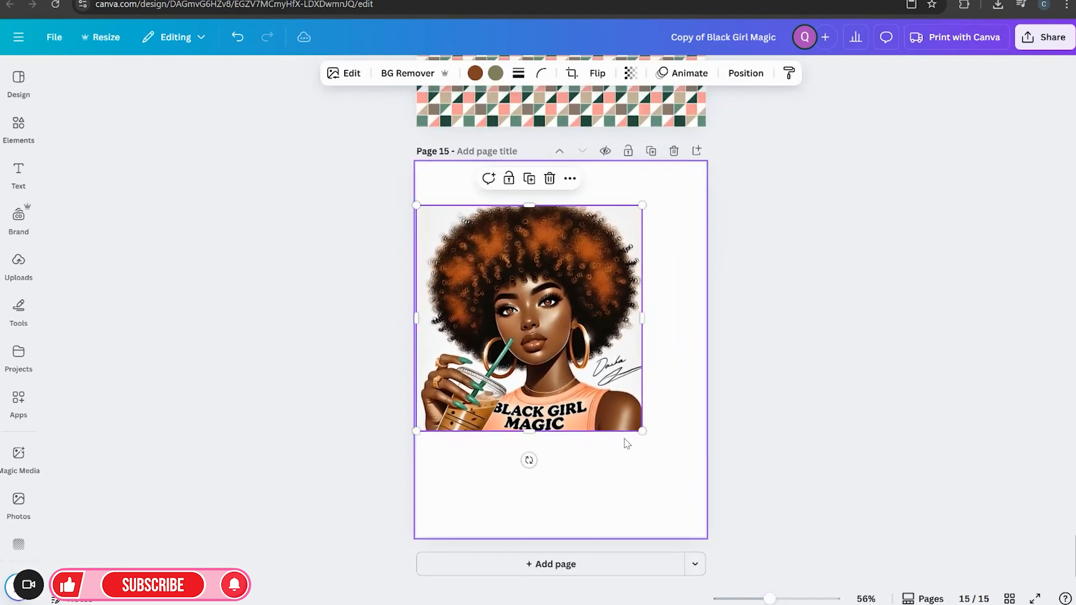
{"action": "left_click_drag", "start_coordinate": [640, 427], "coordinate": [715, 472]}
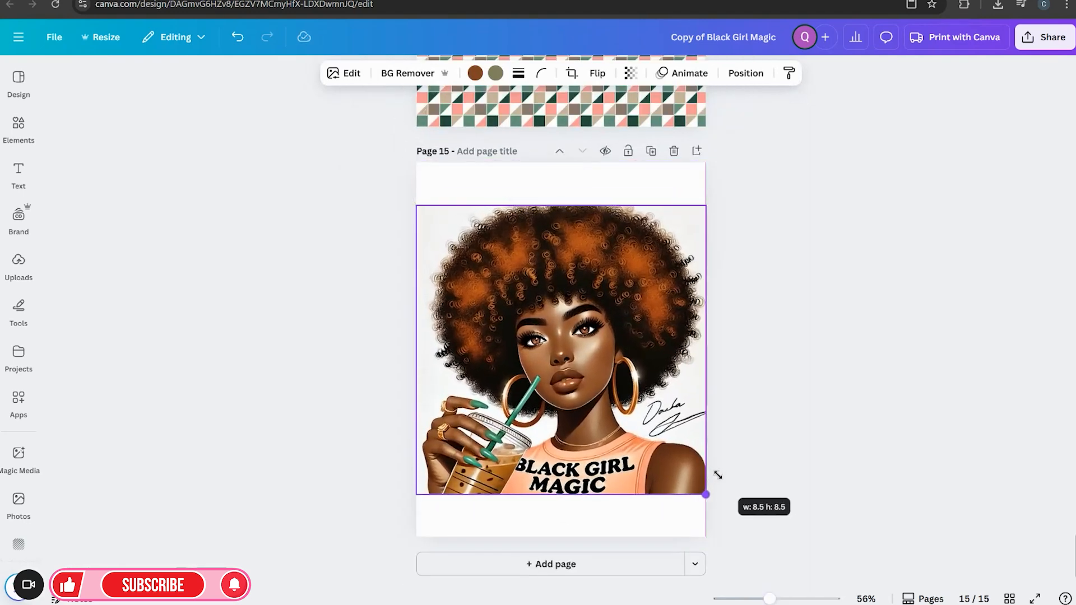
{"action": "left_click_drag", "start_coordinate": [653, 435], "coordinate": [651, 419]}
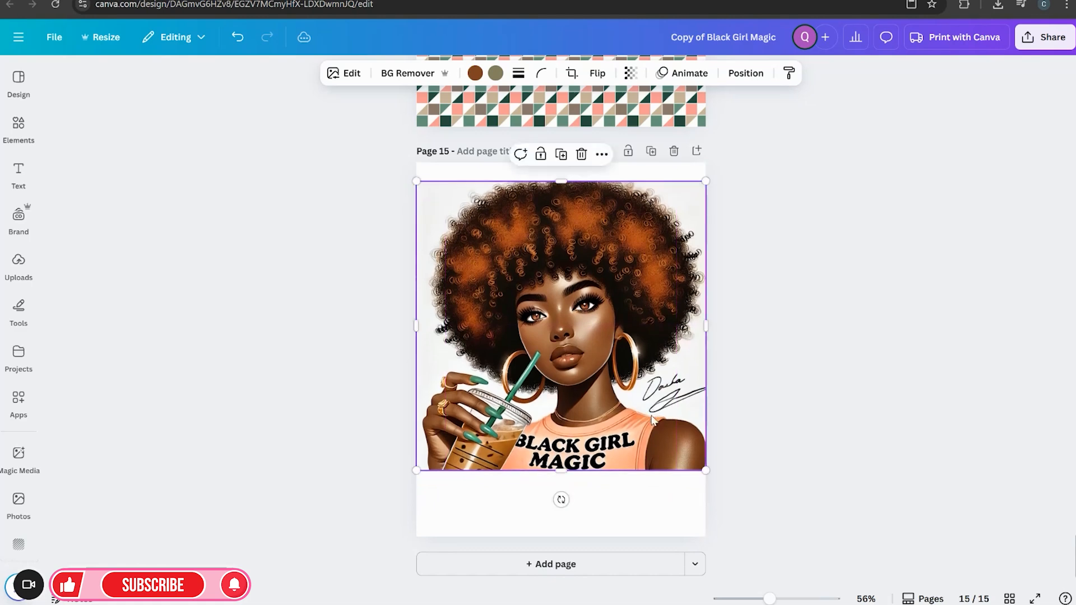
Use Magic Expand in freeform mode to extend the illustration upward to the page's top edge
{"action": "left_click", "coordinate": [332, 74]}
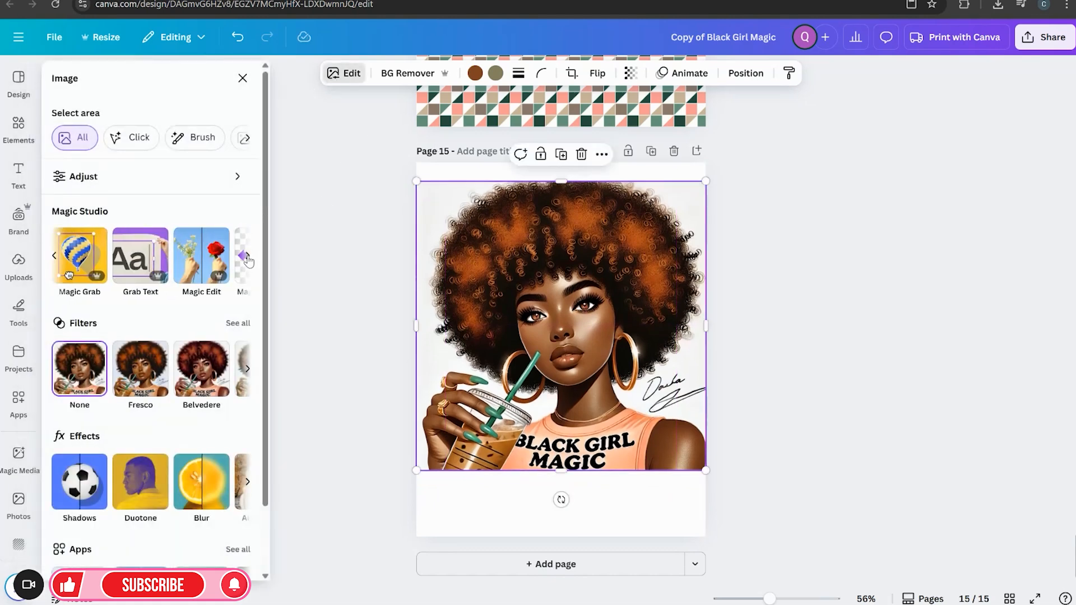
{"action": "left_click", "coordinate": [248, 258]}
{"action": "left_click", "coordinate": [222, 255]}
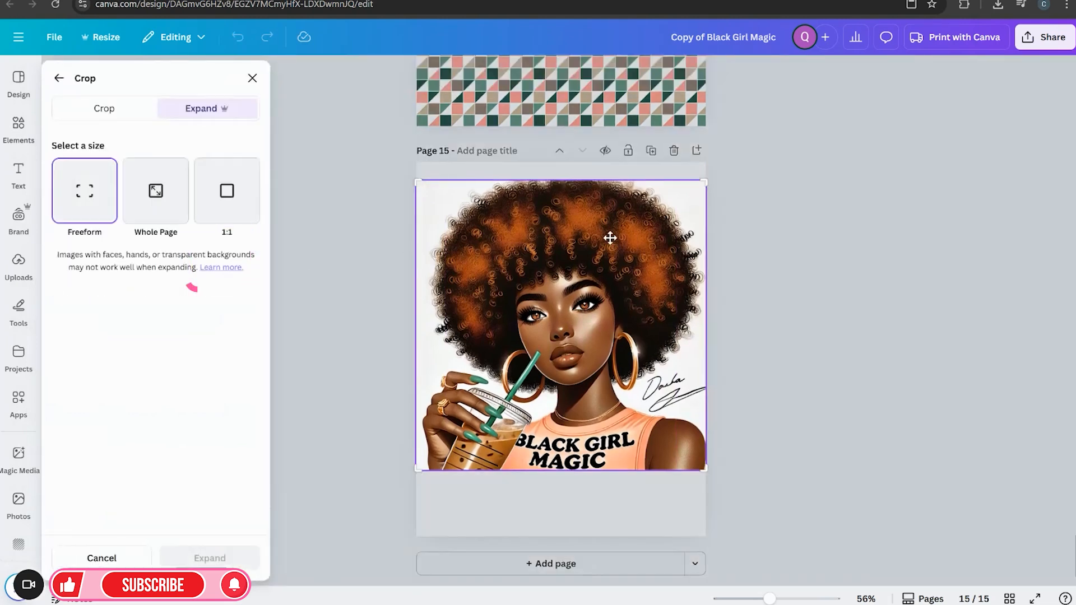
{"action": "left_click_drag", "start_coordinate": [705, 180], "coordinate": [704, 164]}
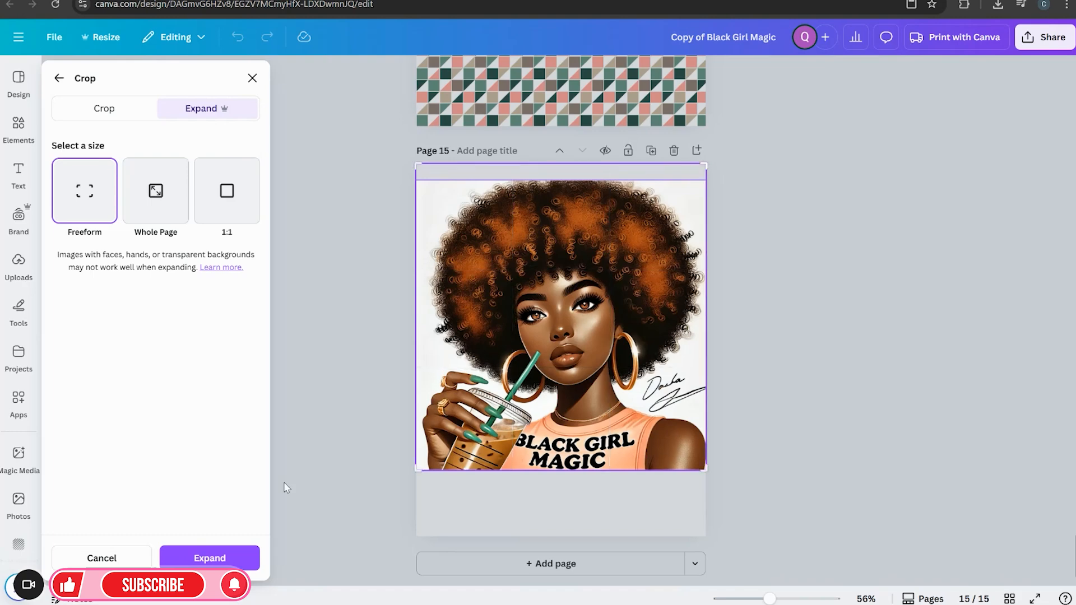
{"action": "left_click", "coordinate": [223, 557]}
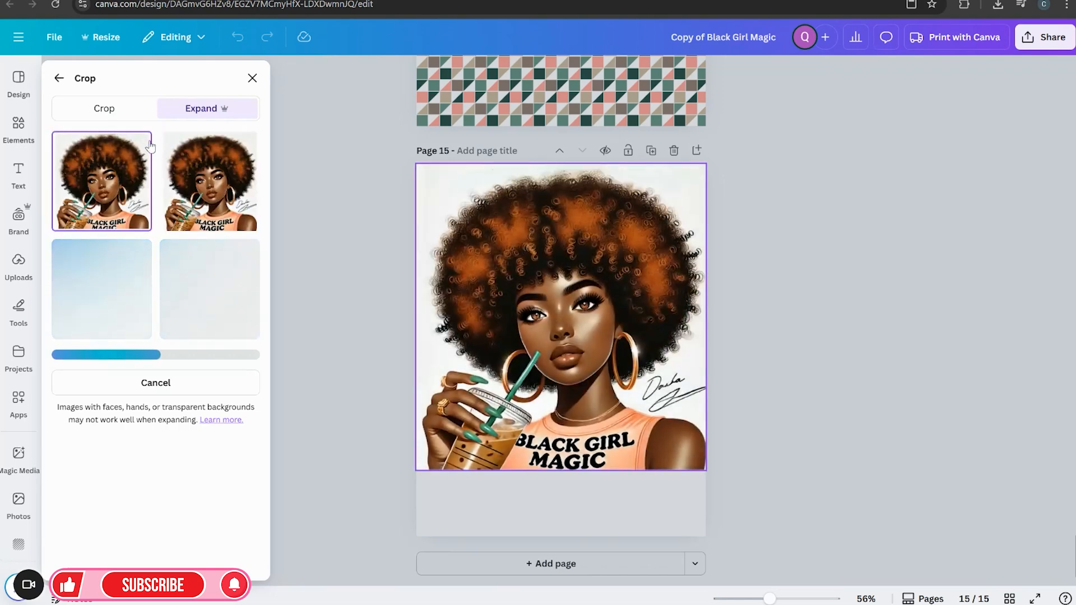
Compare the generated expansion results and apply the top-right version
{"action": "left_click", "coordinate": [209, 179]}
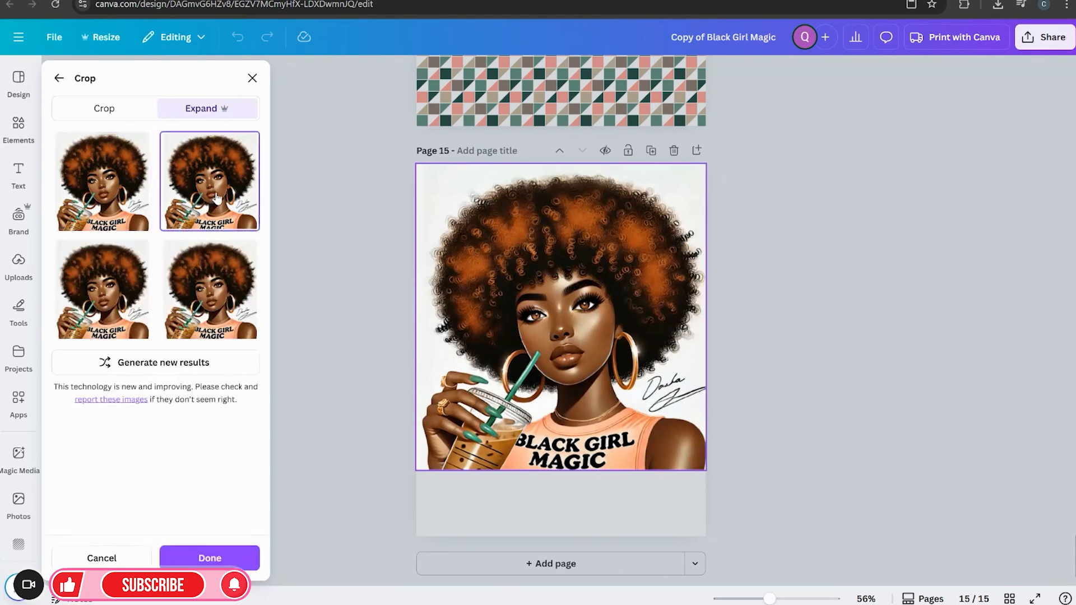
{"action": "left_click", "coordinate": [102, 289]}
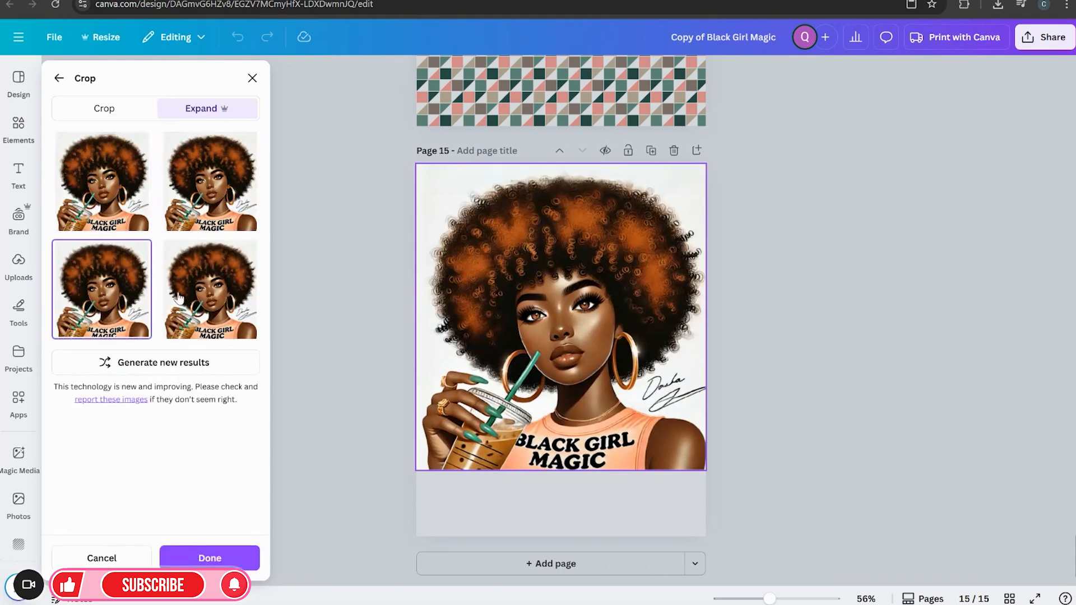
{"action": "left_click", "coordinate": [179, 297]}
{"action": "left_click", "coordinate": [140, 262]}
{"action": "left_click", "coordinate": [193, 201]}
{"action": "left_click", "coordinate": [125, 205]}
{"action": "left_click", "coordinate": [183, 218]}
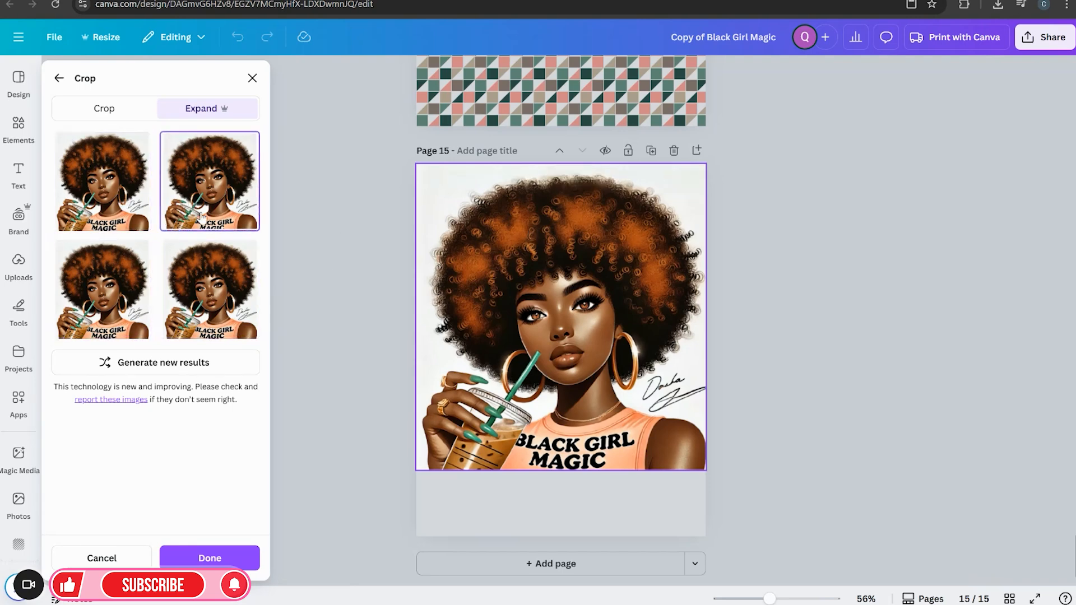
{"action": "left_click", "coordinate": [110, 305]}
{"action": "left_click", "coordinate": [180, 229]}
{"action": "left_click", "coordinate": [195, 556]}
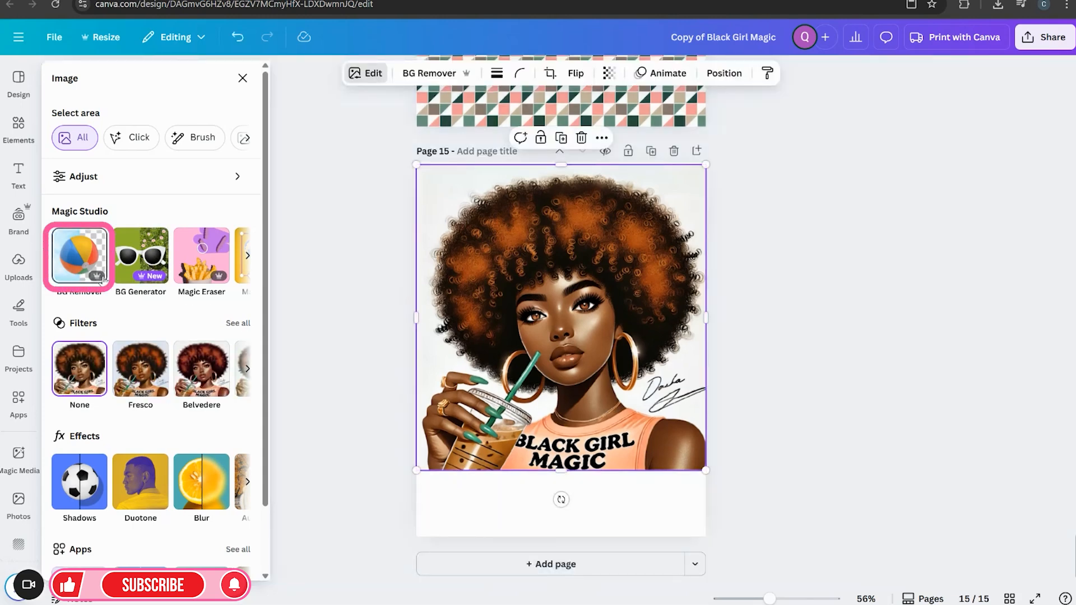
Remove the illustration's background, then erase the signature beside the shoulder with Magic Eraser at brush size 6
{"action": "left_click", "coordinate": [83, 270]}
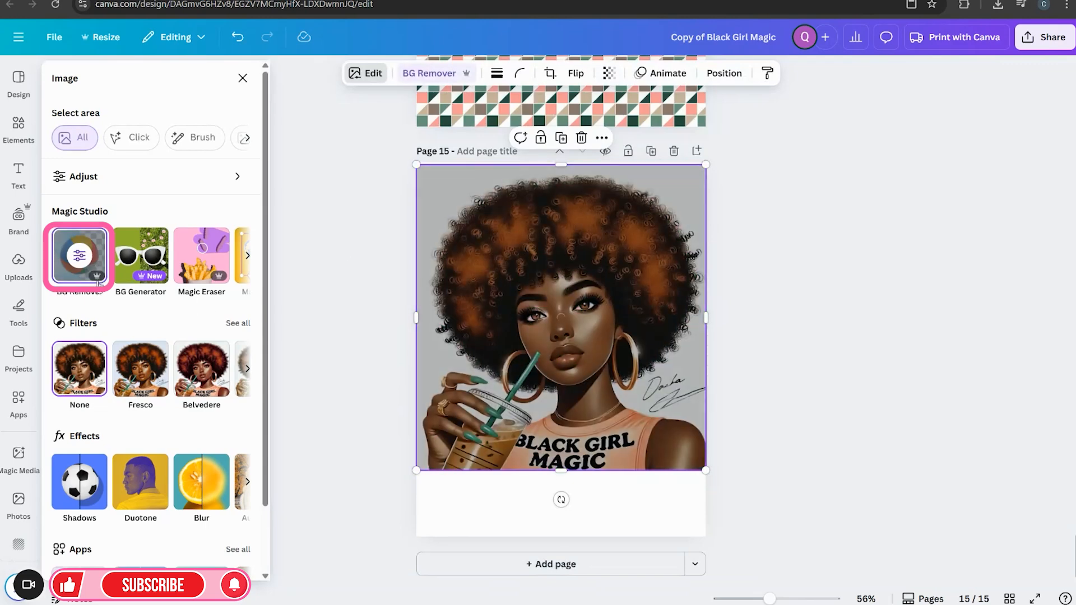
{"action": "left_click", "coordinate": [340, 353]}
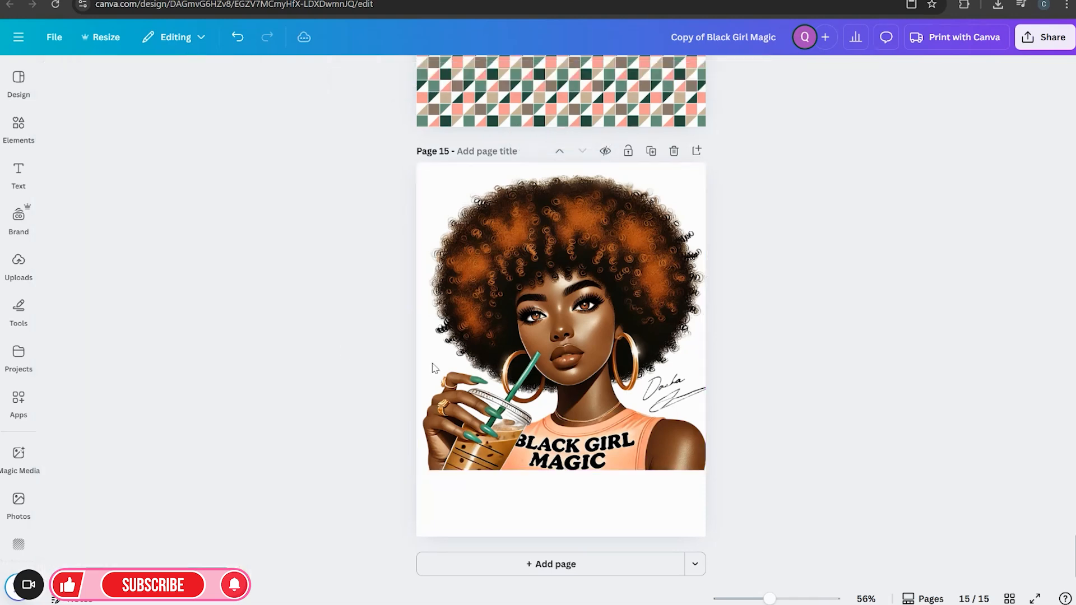
{"action": "left_click", "coordinate": [539, 414]}
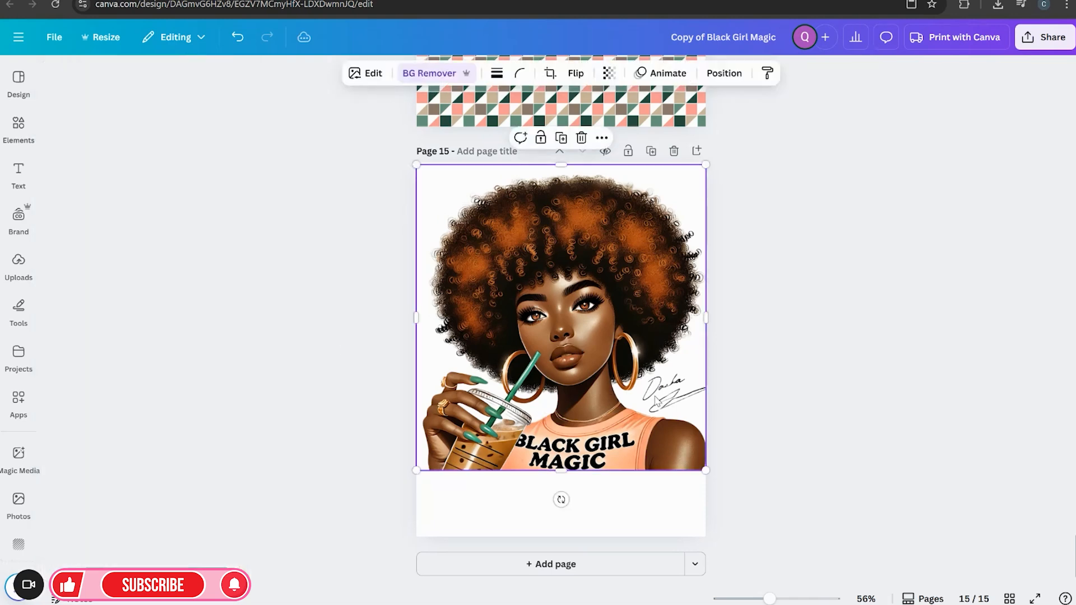
{"action": "left_click", "coordinate": [373, 74]}
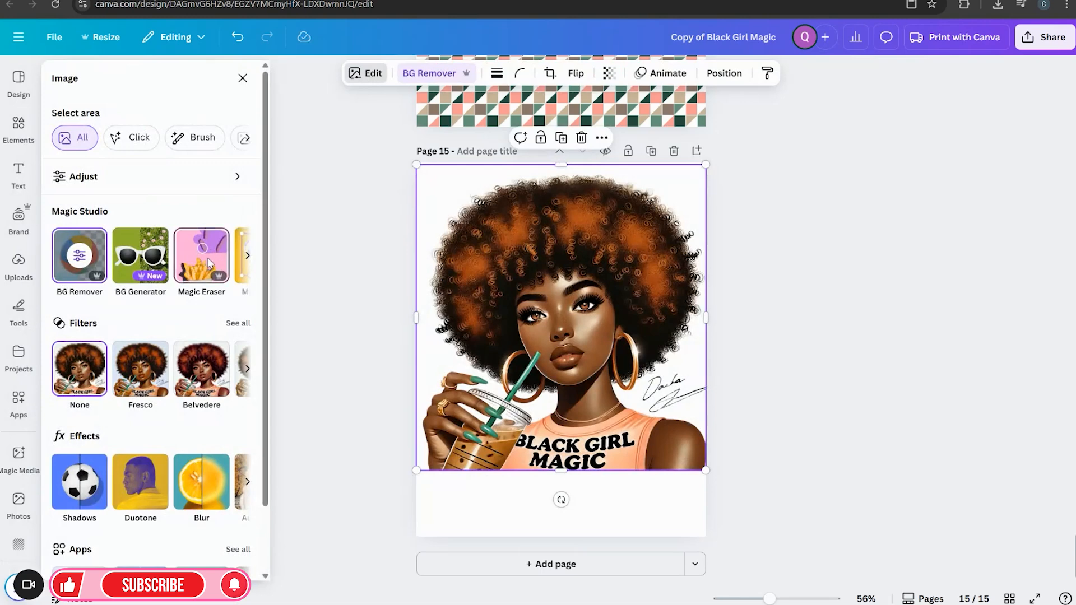
{"action": "left_click", "coordinate": [208, 263]}
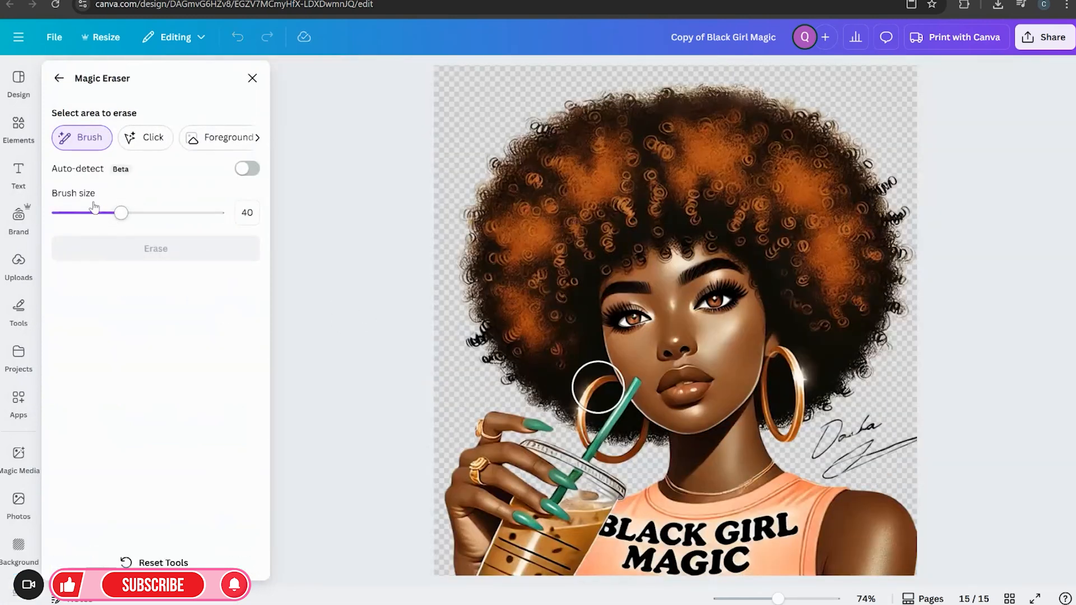
{"action": "left_click_drag", "start_coordinate": [121, 213], "coordinate": [65, 218]}
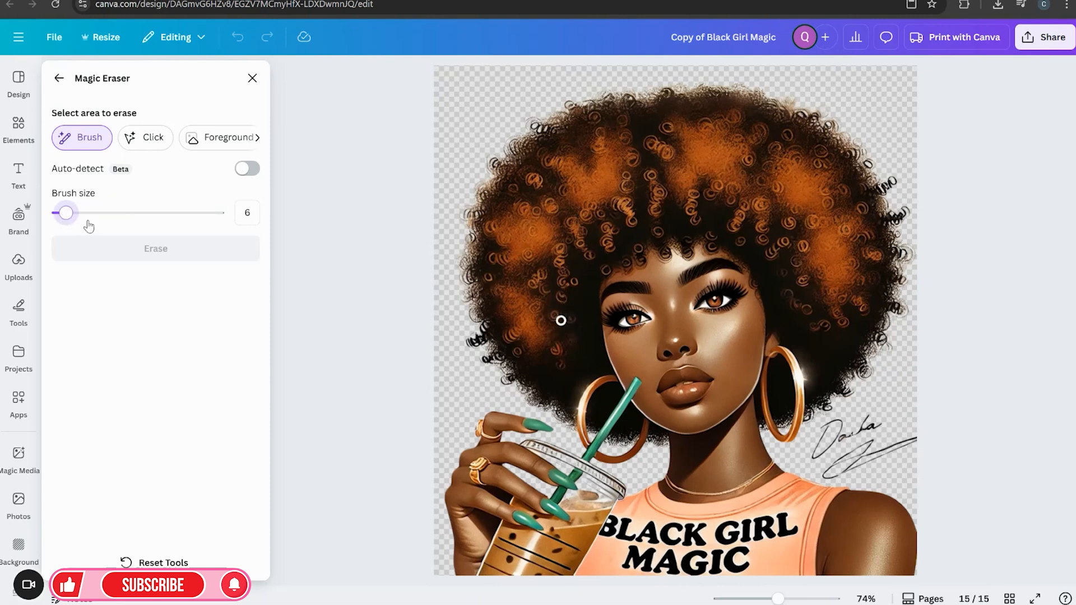
{"action": "mouse_move", "coordinate": [825, 450]}
{"action": "left_mouse_down"}
{"action": "mouse_move", "coordinate": [862, 432]}
{"action": "mouse_move", "coordinate": [871, 452]}
{"action": "mouse_move", "coordinate": [849, 468]}
{"action": "mouse_move", "coordinate": [881, 457]}
{"action": "mouse_move", "coordinate": [831, 476]}
{"action": "mouse_move", "coordinate": [837, 448]}
{"action": "left_mouse_up"}
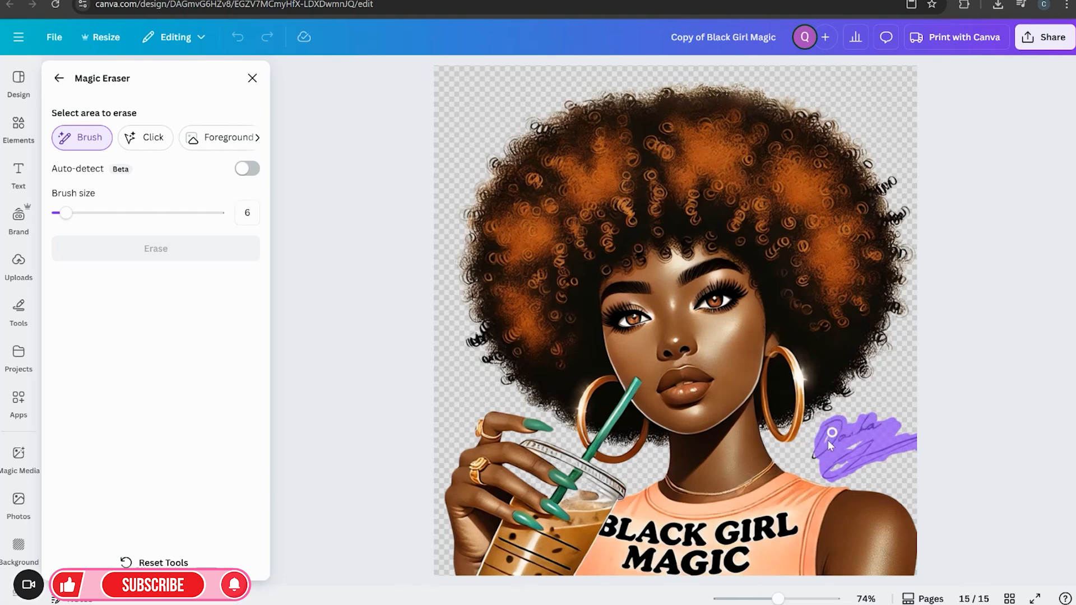
{"action": "left_click_drag", "start_coordinate": [831, 466], "coordinate": [824, 477]}
{"action": "left_click_drag", "start_coordinate": [879, 457], "coordinate": [880, 457]}
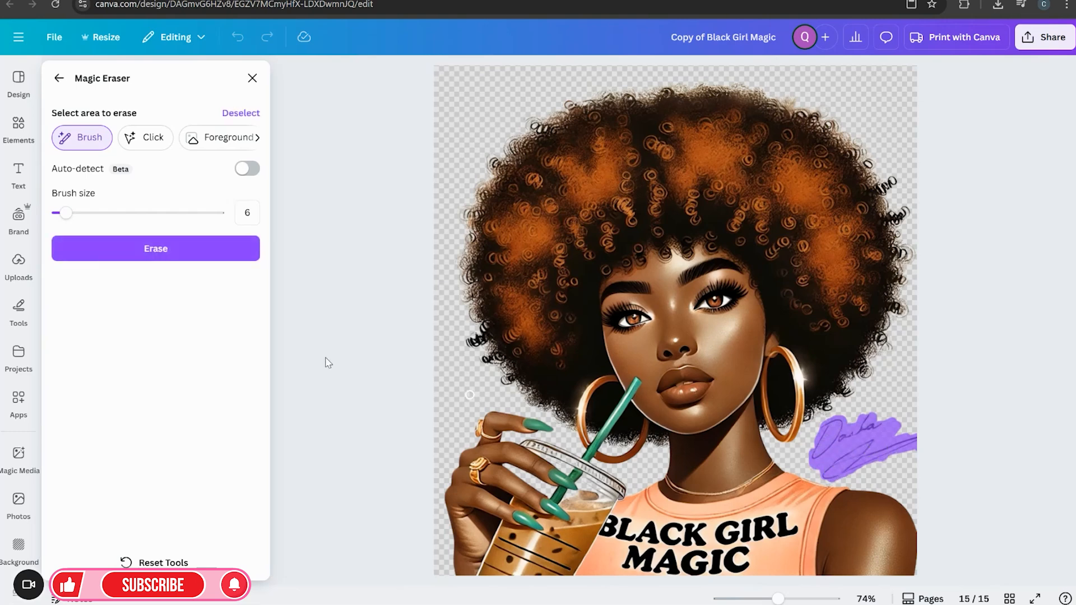
{"action": "left_click", "coordinate": [226, 258]}
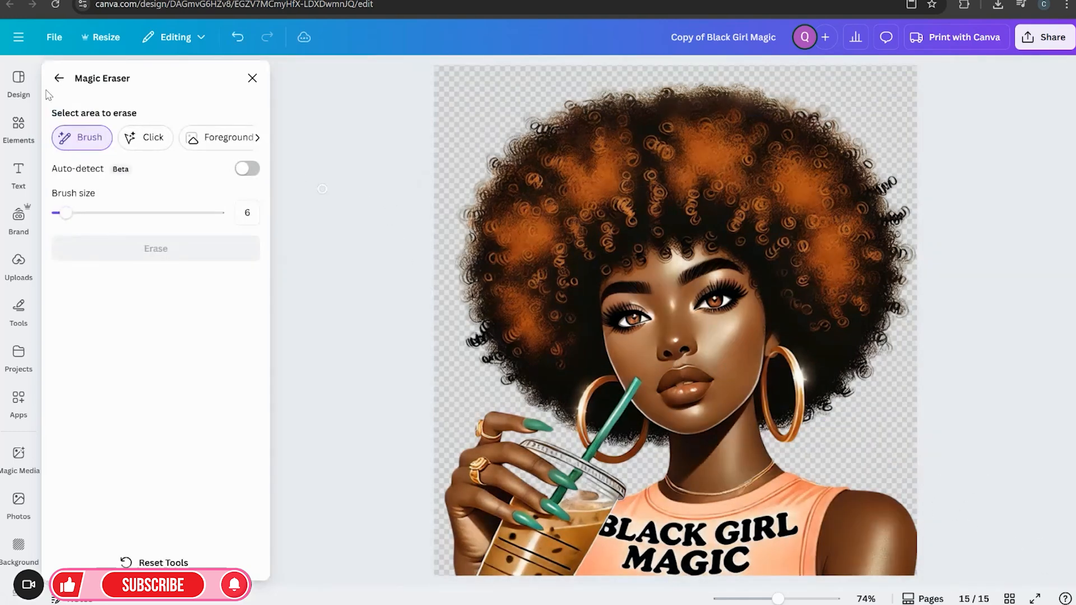
{"action": "left_click", "coordinate": [250, 78]}
{"action": "left_click", "coordinate": [797, 366]}
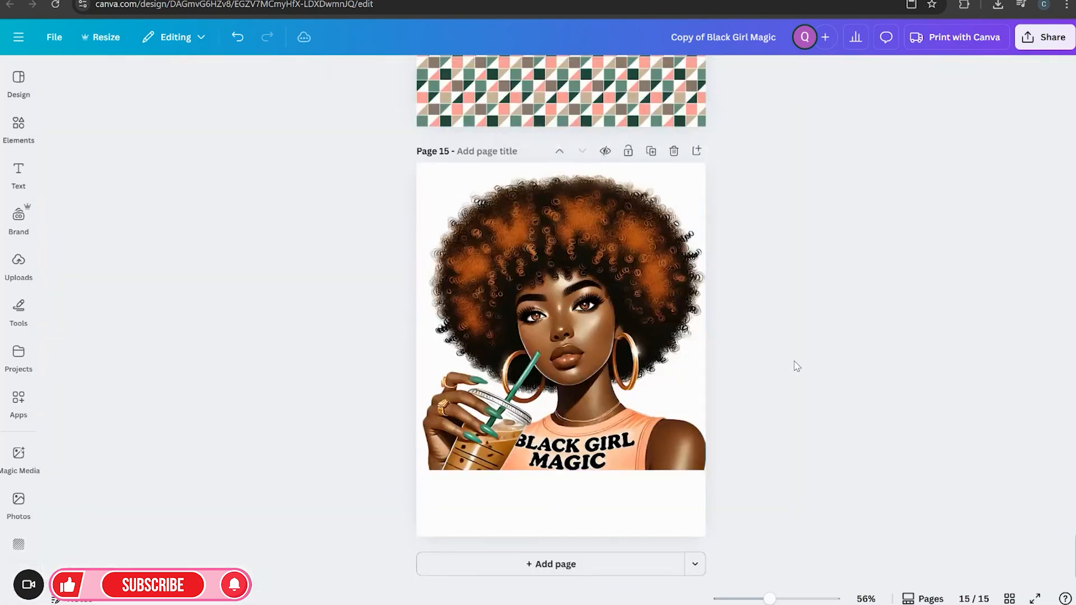
Copy the illustration from page 15 and paste it onto page 14, shrinking it and placing it at the bottom over the pattern
{"action": "scroll", "coordinate": [462, 327], "scroll_direction": "up", "scroll_amount": 2}
{"action": "left_click", "coordinate": [493, 340]}
{"action": "right_click", "coordinate": [493, 341]}
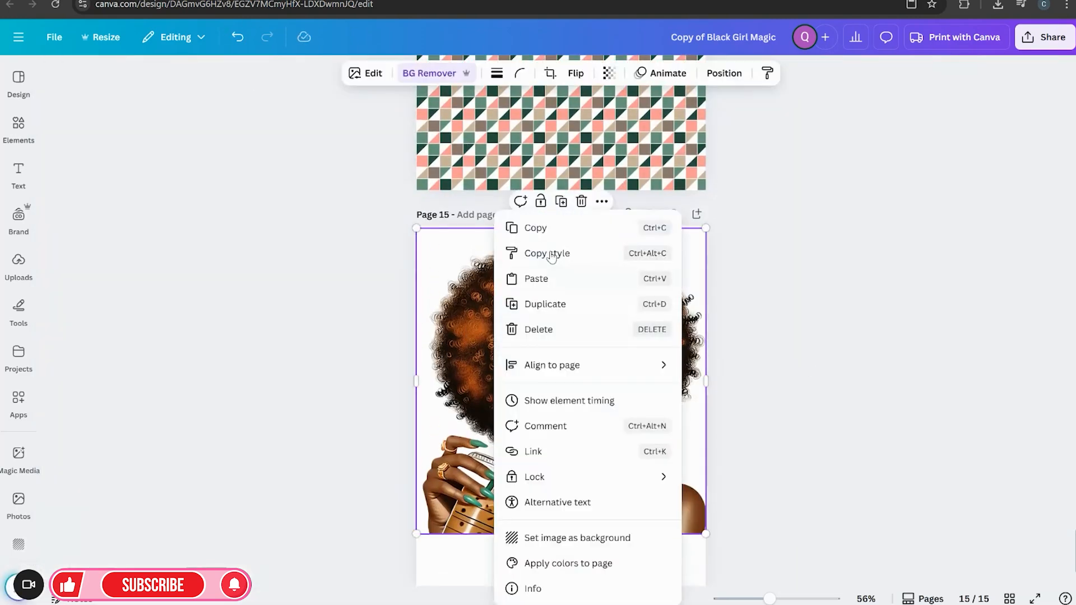
{"action": "left_click", "coordinate": [550, 239]}
{"action": "scroll", "coordinate": [751, 341], "scroll_direction": "up", "scroll_amount": 10}
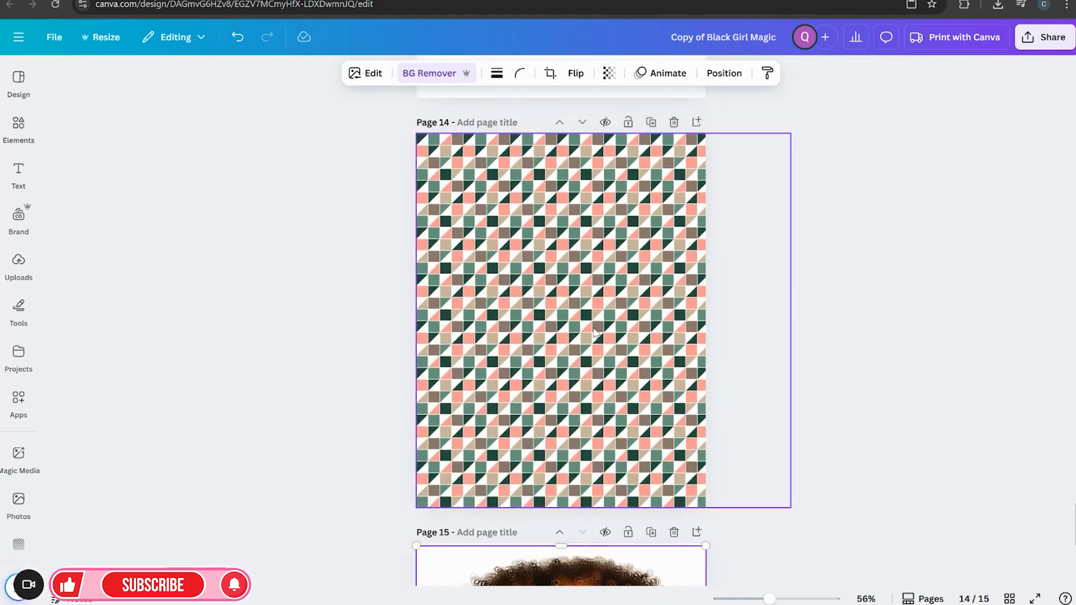
{"action": "right_click", "coordinate": [594, 333]}
{"action": "left_click", "coordinate": [616, 278]}
{"action": "left_click_drag", "start_coordinate": [601, 392], "coordinate": [598, 412]}
{"action": "left_click_drag", "start_coordinate": [695, 508], "coordinate": [665, 474]}
{"action": "left_click_drag", "start_coordinate": [572, 372], "coordinate": [603, 404]}
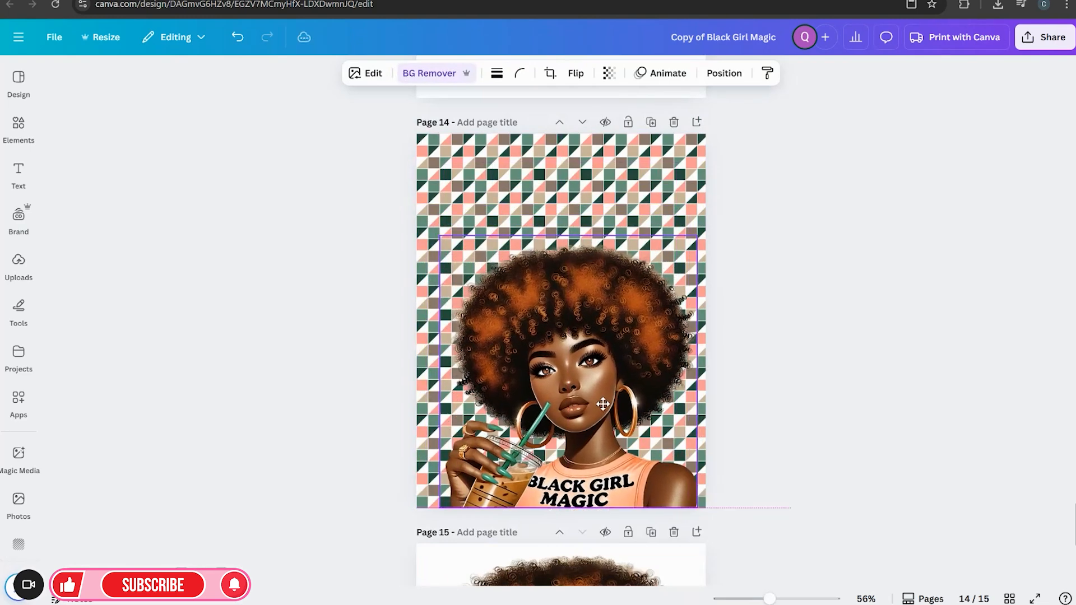
{"action": "left_click", "coordinate": [754, 403]}
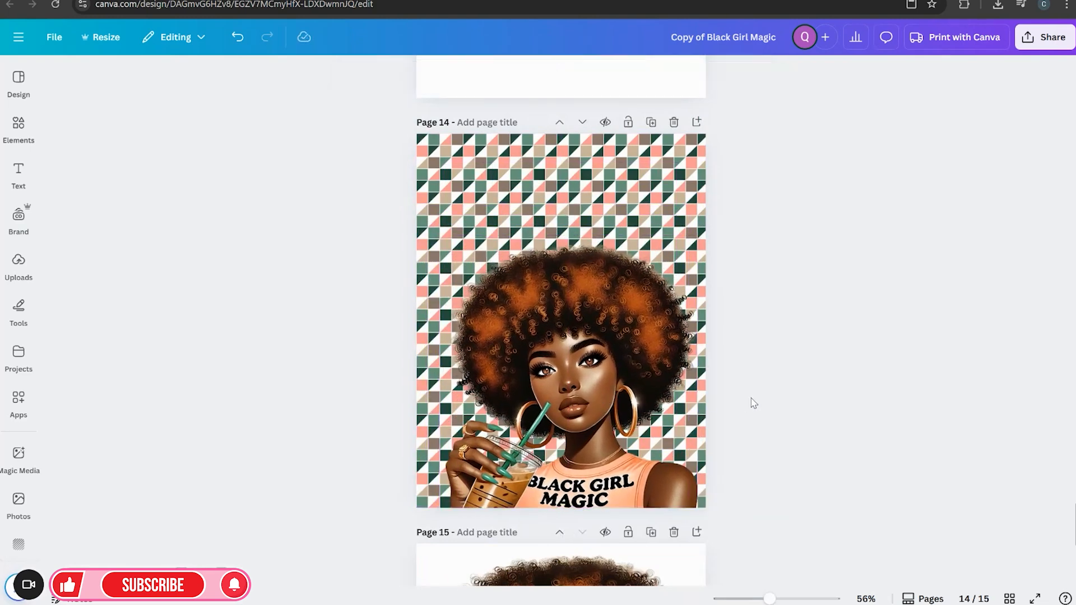
Recolor the pattern's pink tiles on page 14 to peach #FEB88F sampled with the eyedropper from the shirt
{"action": "left_click", "coordinate": [719, 327]}
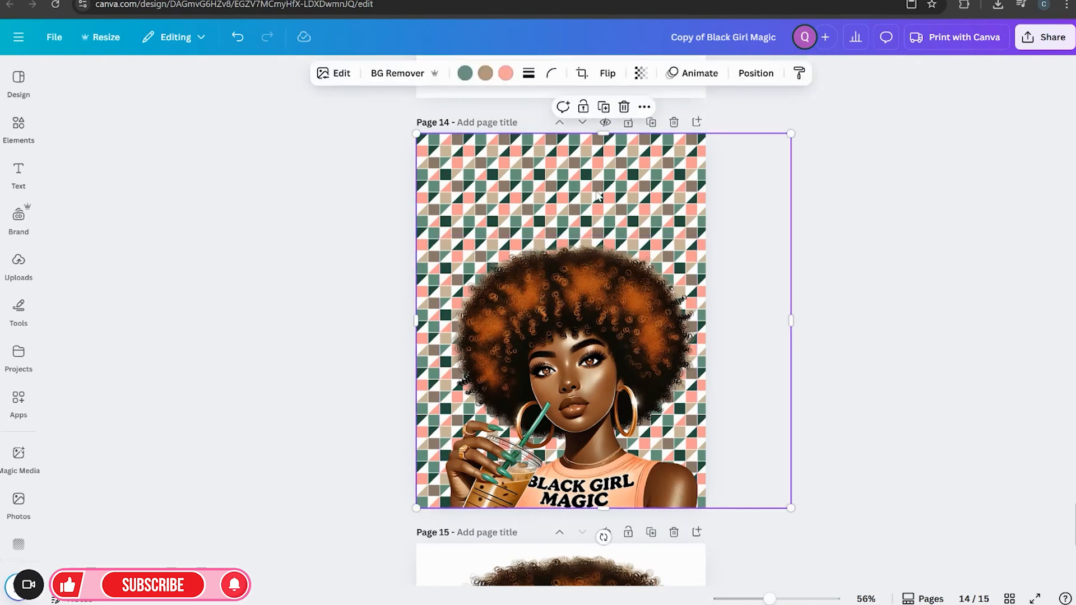
{"action": "left_click_drag", "start_coordinate": [770, 599], "coordinate": [775, 598]}
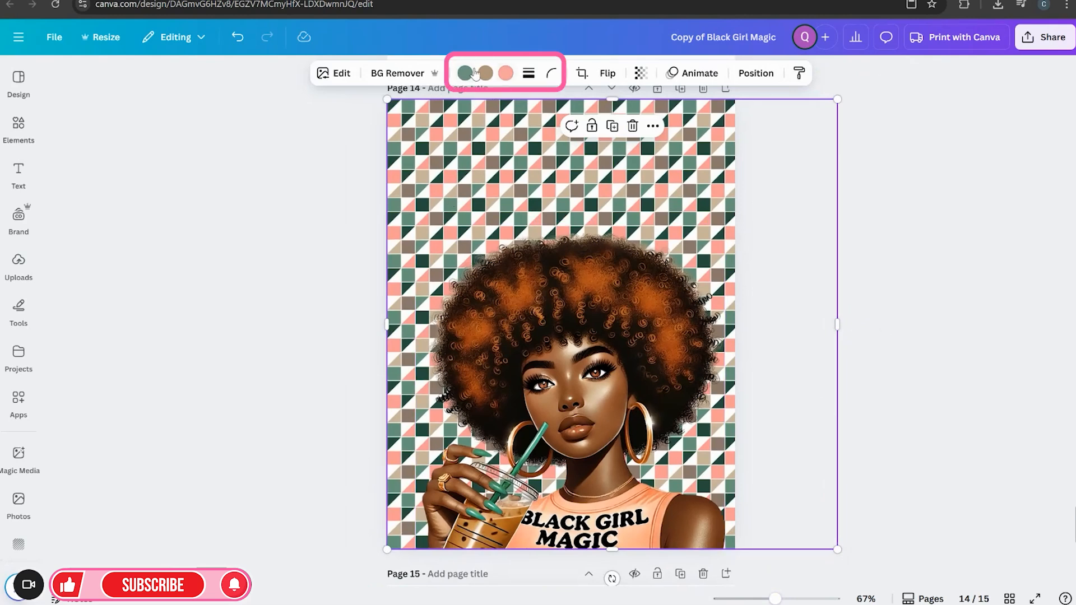
{"action": "left_click", "coordinate": [504, 76]}
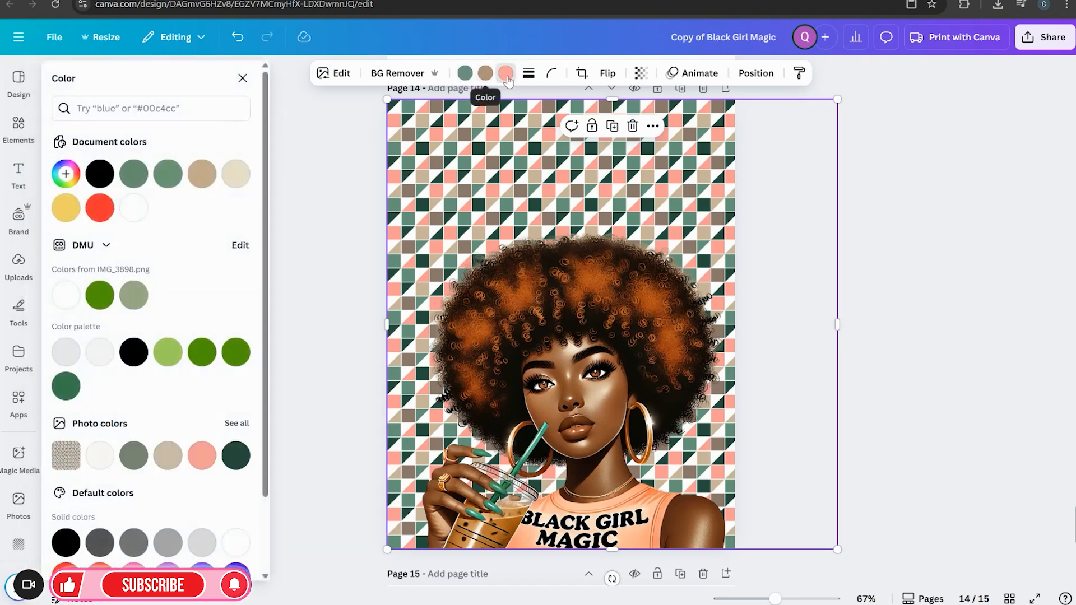
{"action": "scroll", "coordinate": [297, 426], "scroll_direction": "down", "scroll_amount": 3}
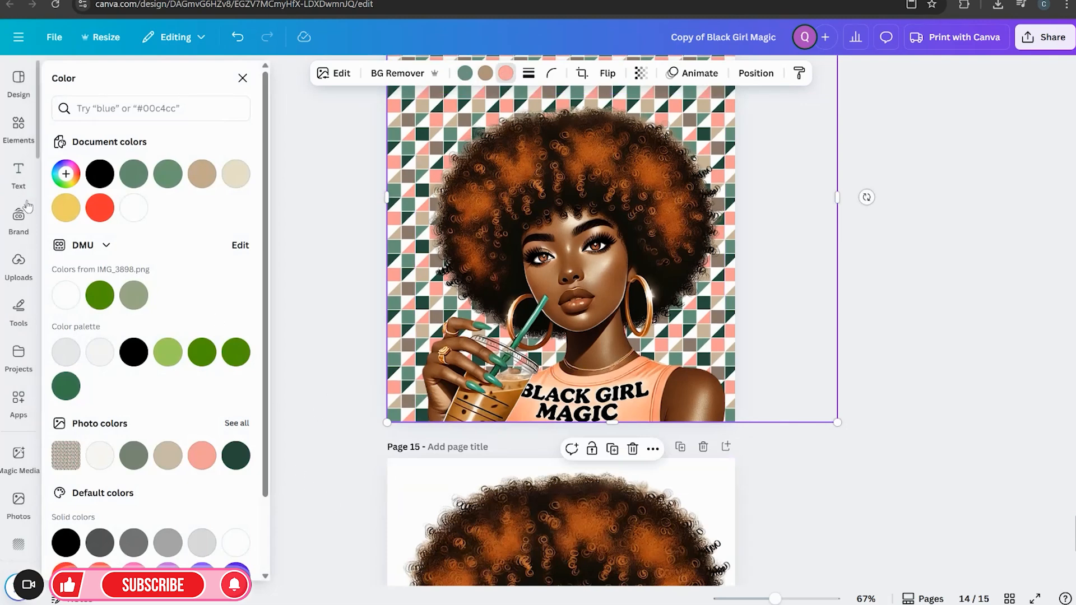
{"action": "left_click", "coordinate": [67, 180]}
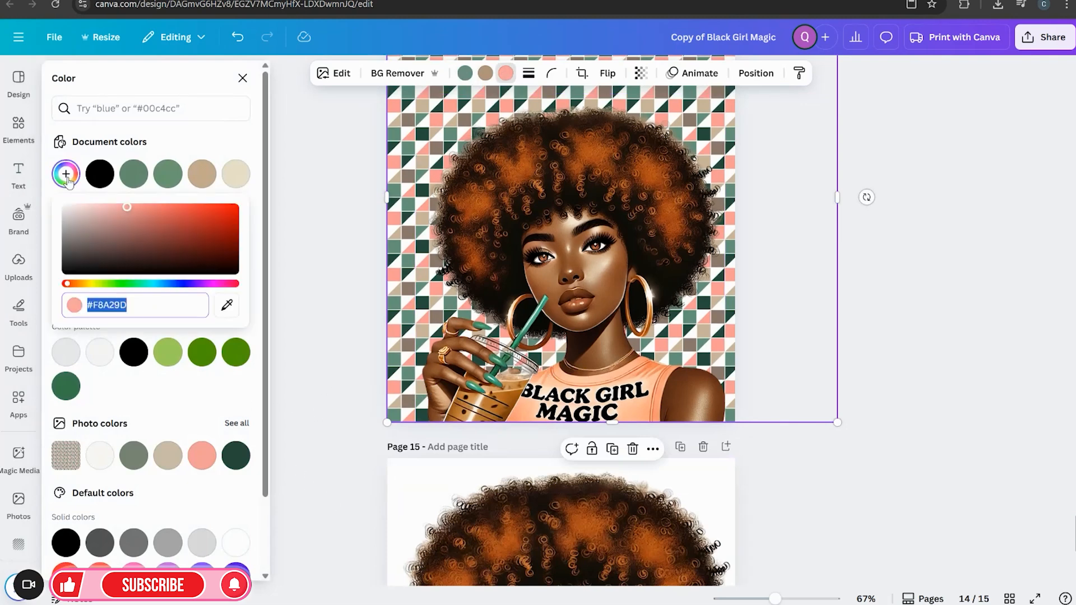
{"action": "left_click", "coordinate": [226, 305]}
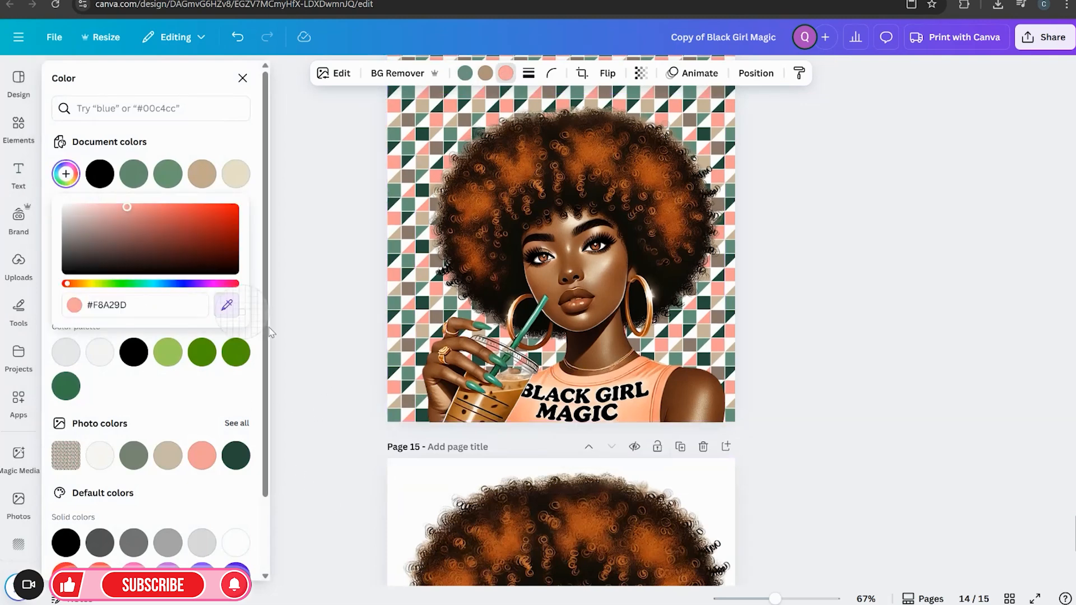
{"action": "left_click", "coordinate": [634, 413]}
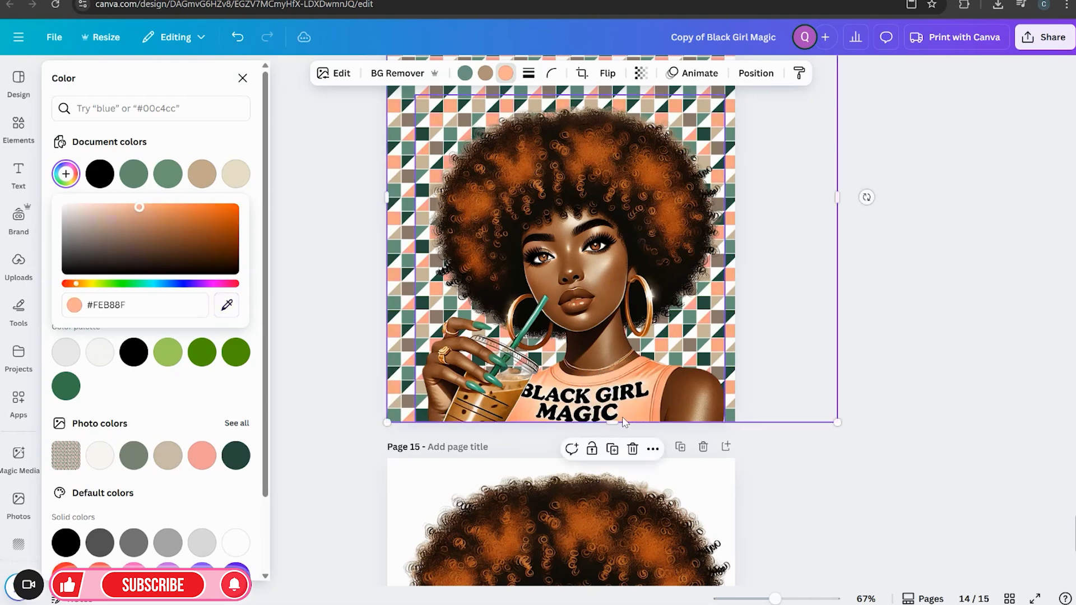
{"action": "left_click", "coordinate": [140, 401]}
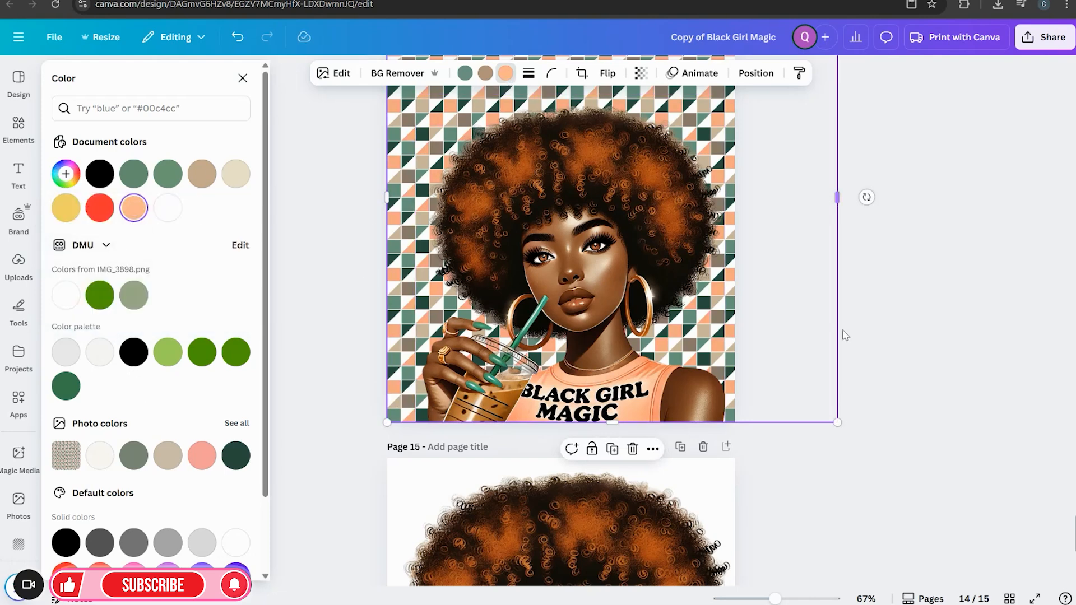
{"action": "left_click", "coordinate": [886, 353]}
{"action": "left_click", "coordinate": [887, 356]}
{"action": "scroll", "coordinate": [869, 365], "scroll_direction": "up", "scroll_amount": 3}
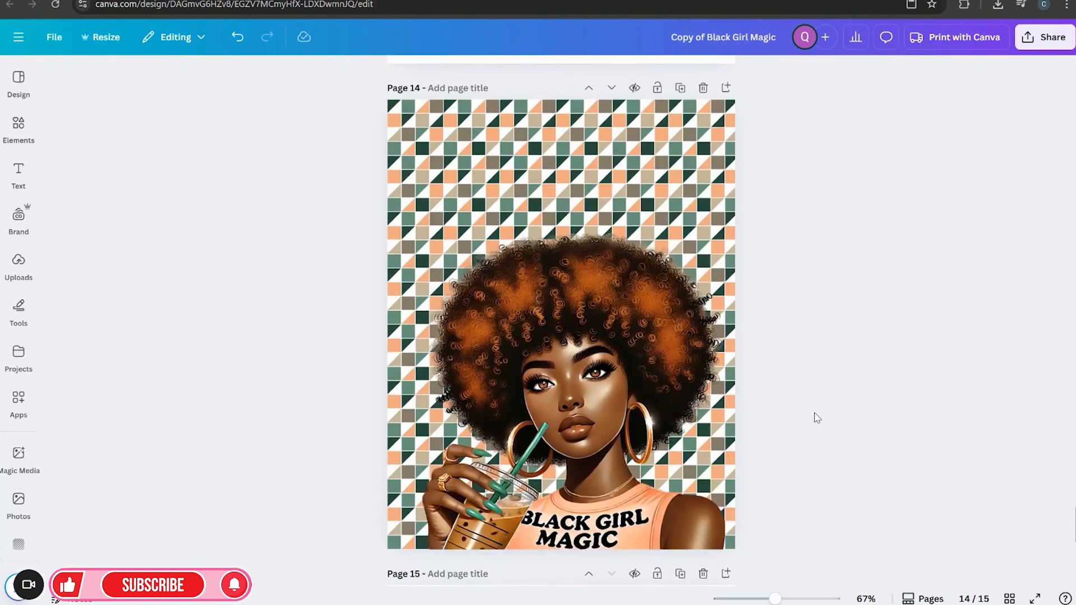
Return to the design and add a new blank page after page 14
{"action": "scroll", "coordinate": [754, 401], "scroll_direction": "down", "scroll_amount": 5}
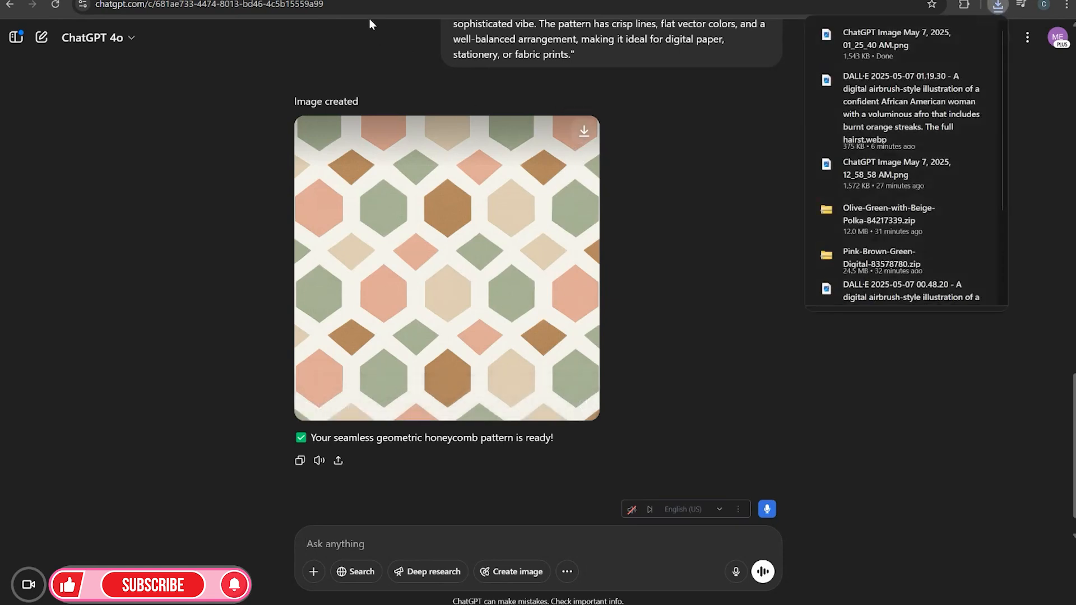
{"action": "left_click", "coordinate": [375, 0]}
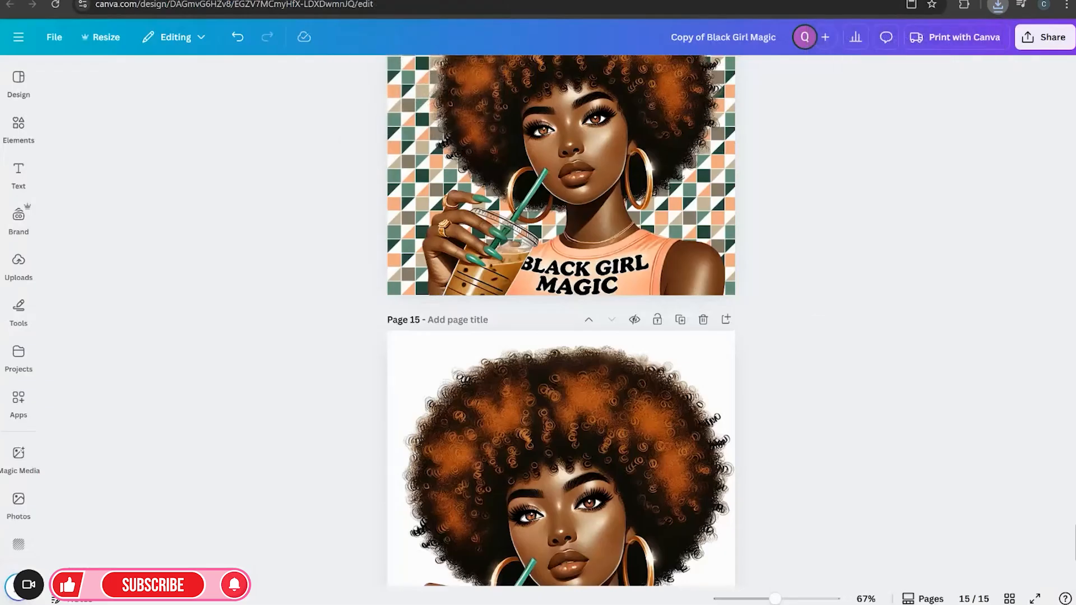
{"action": "scroll", "coordinate": [733, 288], "scroll_direction": "up", "scroll_amount": 3}
{"action": "scroll", "coordinate": [732, 288], "scroll_direction": "up", "scroll_amount": 1}
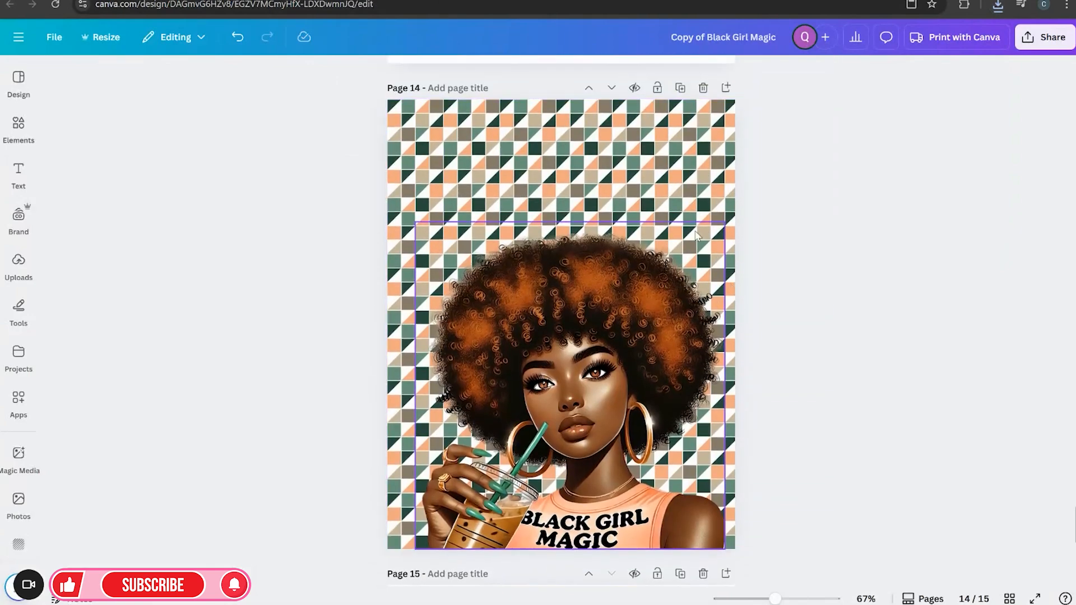
{"action": "left_click", "coordinate": [726, 88]}
Upload the honeycomb pattern image 'ChatGPT Image May 7, 2025, 01_25_40 AM' from Downloads
{"action": "left_click", "coordinate": [13, 273]}
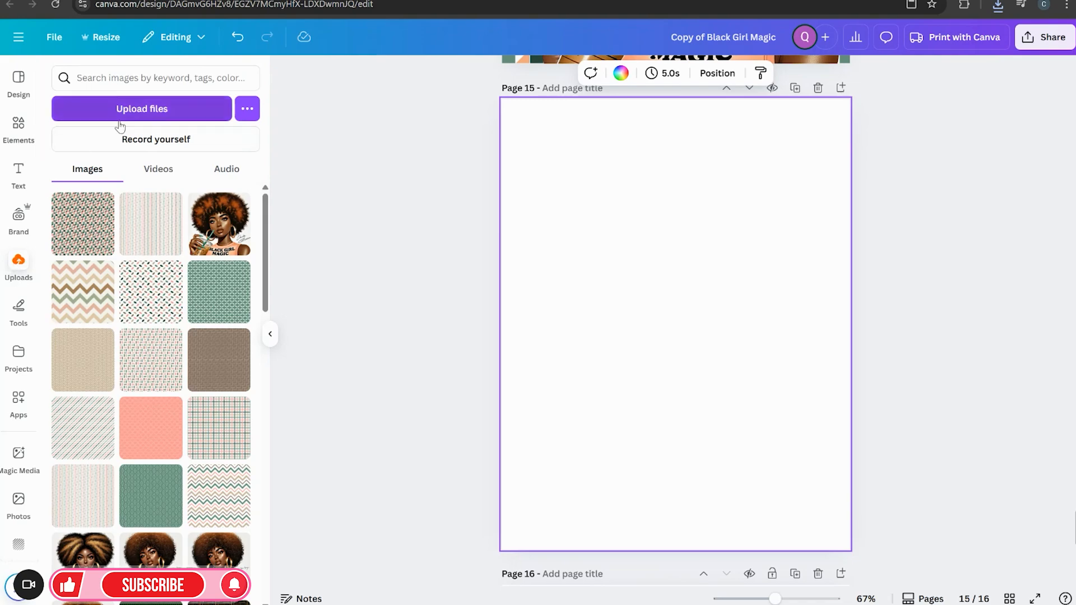
{"action": "left_click", "coordinate": [141, 108]}
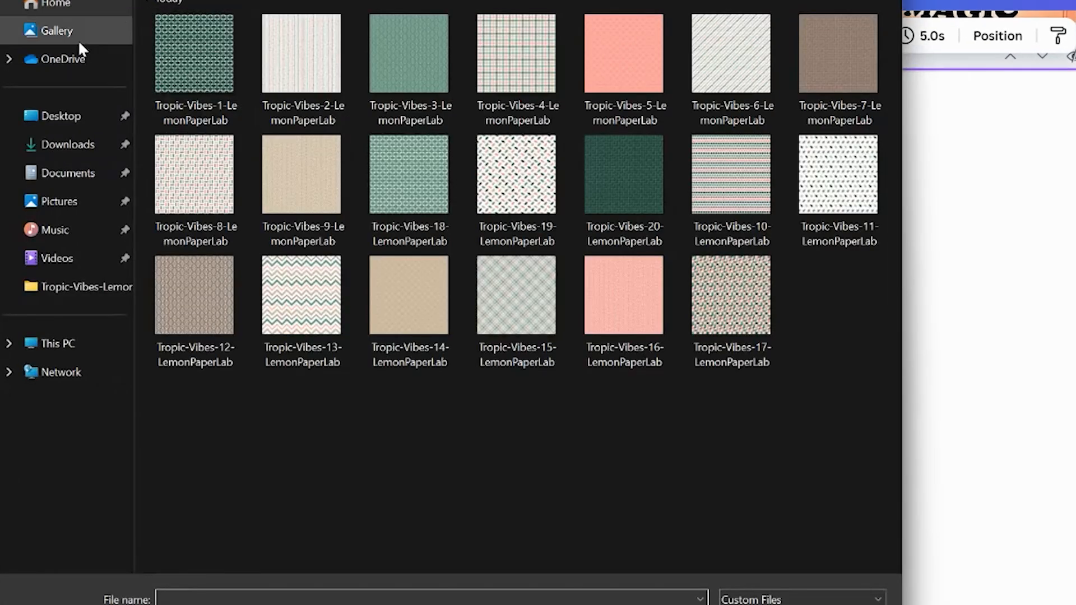
{"action": "left_click", "coordinate": [67, 146]}
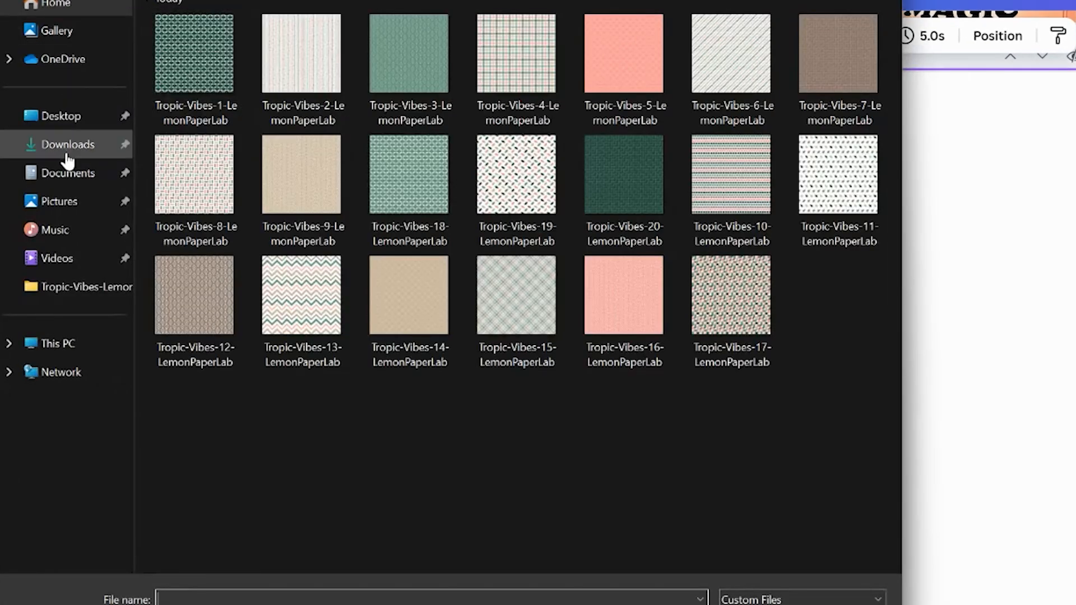
{"action": "left_click", "coordinate": [338, 47]}
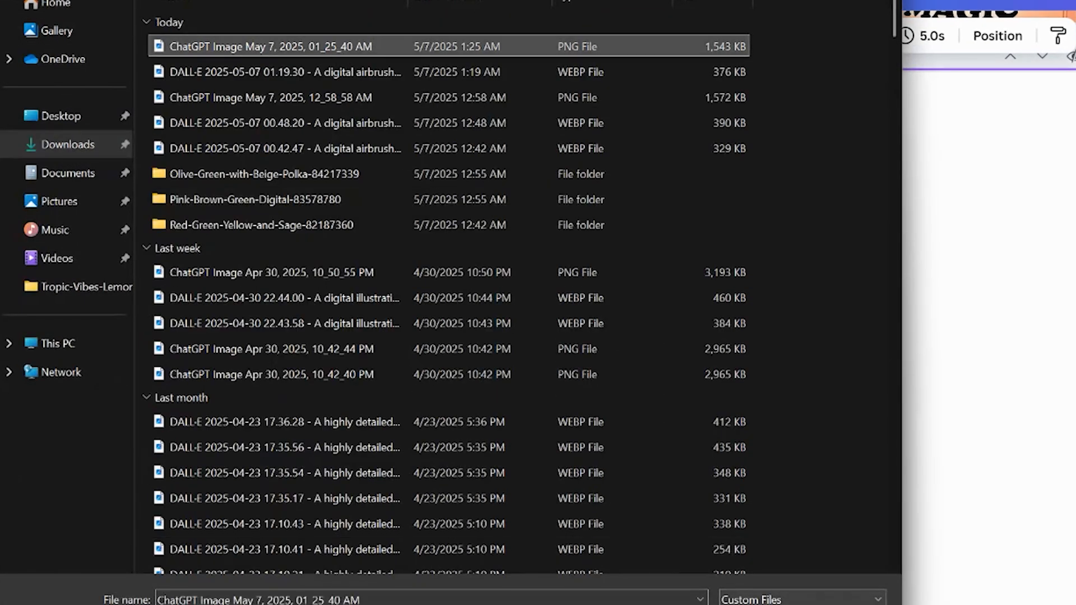
{"action": "left_click", "coordinate": [546, 500]}
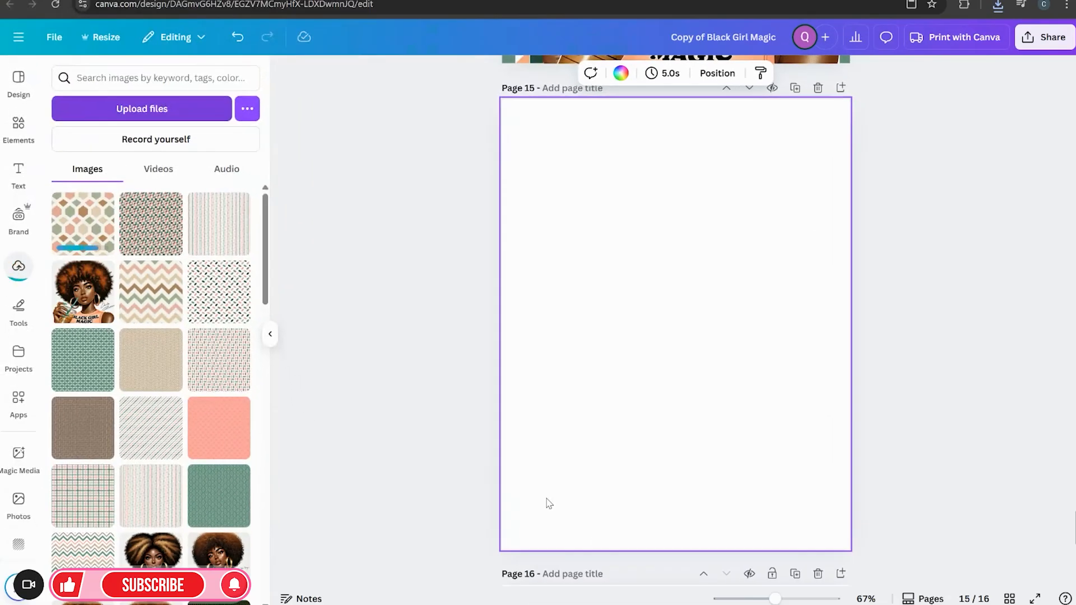
Add the uploaded honeycomb pattern to the new page 15 and enlarge it to cover the whole page
{"action": "left_click", "coordinate": [104, 229]}
{"action": "left_click", "coordinate": [269, 333]}
{"action": "left_click_drag", "start_coordinate": [499, 367], "coordinate": [428, 258]}
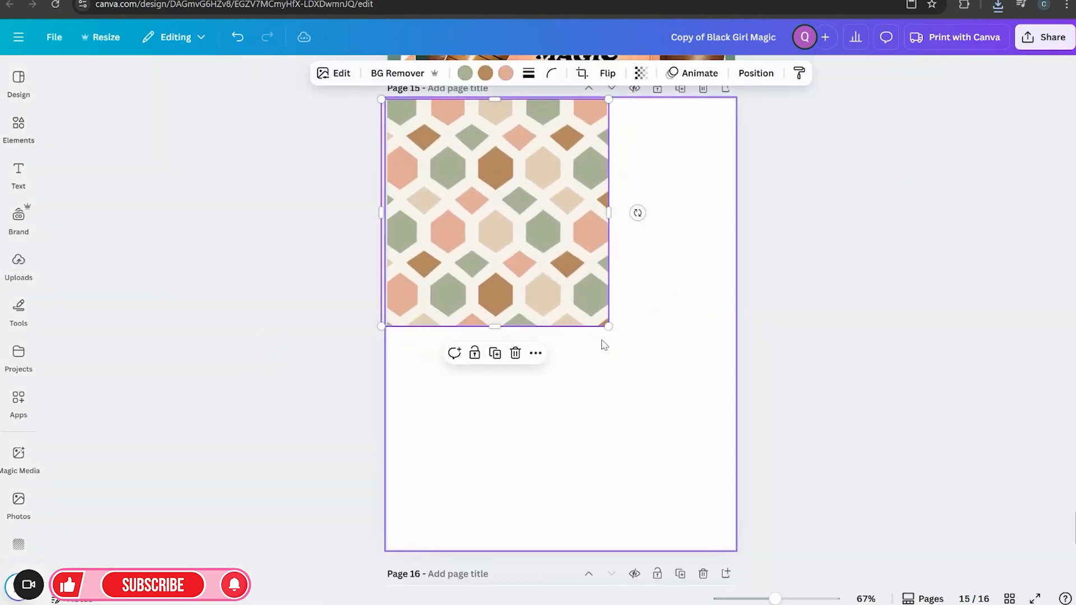
{"action": "left_click_drag", "start_coordinate": [607, 325], "coordinate": [793, 563]}
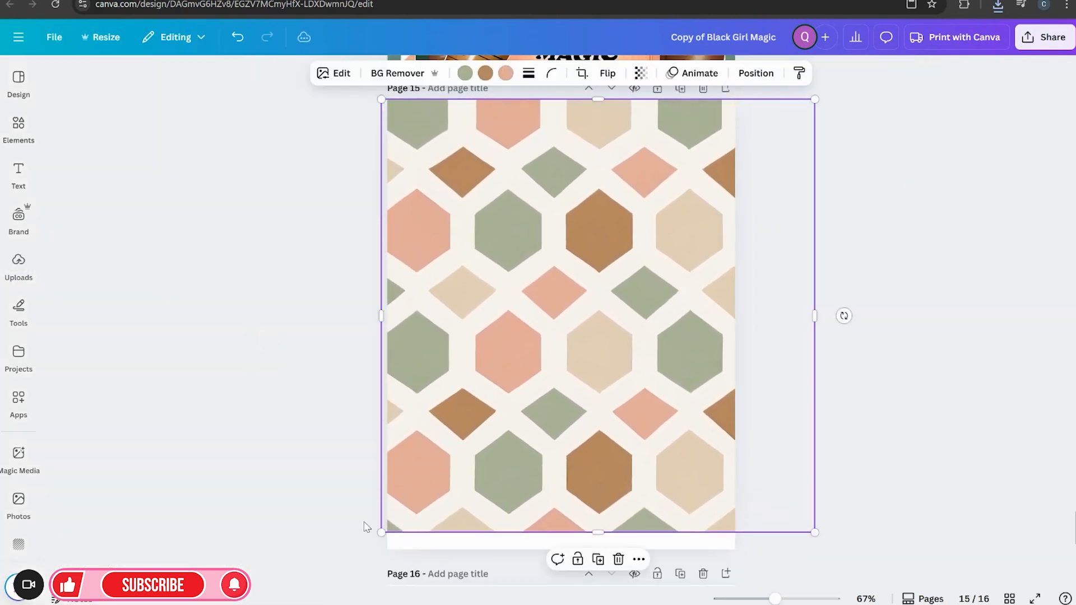
{"action": "left_click_drag", "start_coordinate": [378, 532], "coordinate": [364, 549]}
{"action": "left_click", "coordinate": [886, 428]}
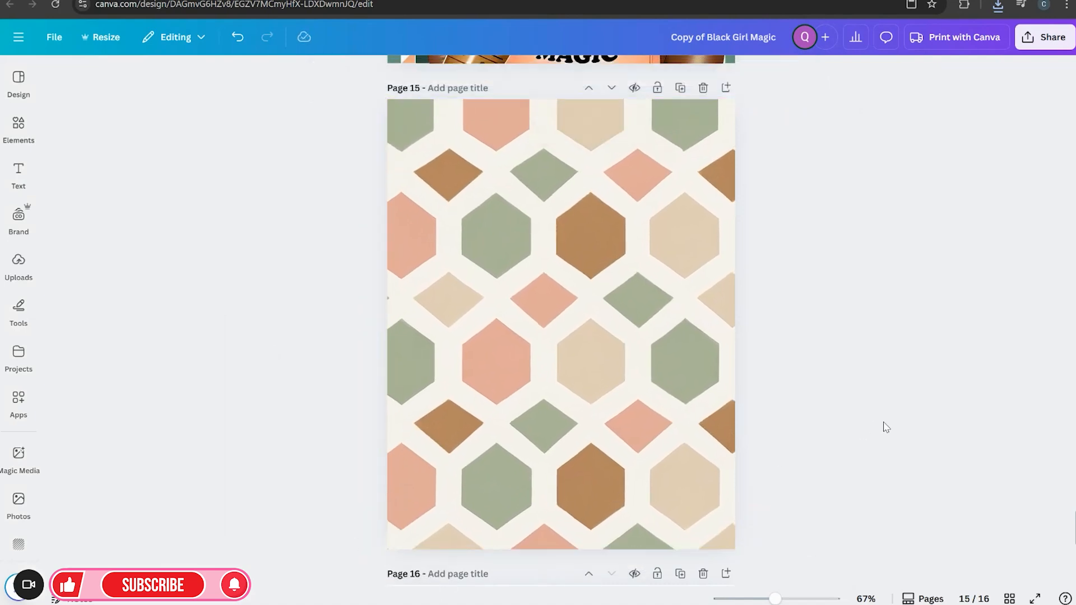
Open page 14 from the page grid and copy its illustration
{"action": "scroll", "coordinate": [883, 423], "scroll_direction": "up", "scroll_amount": 15}
{"action": "scroll", "coordinate": [521, 165], "scroll_direction": "up", "scroll_amount": 15}
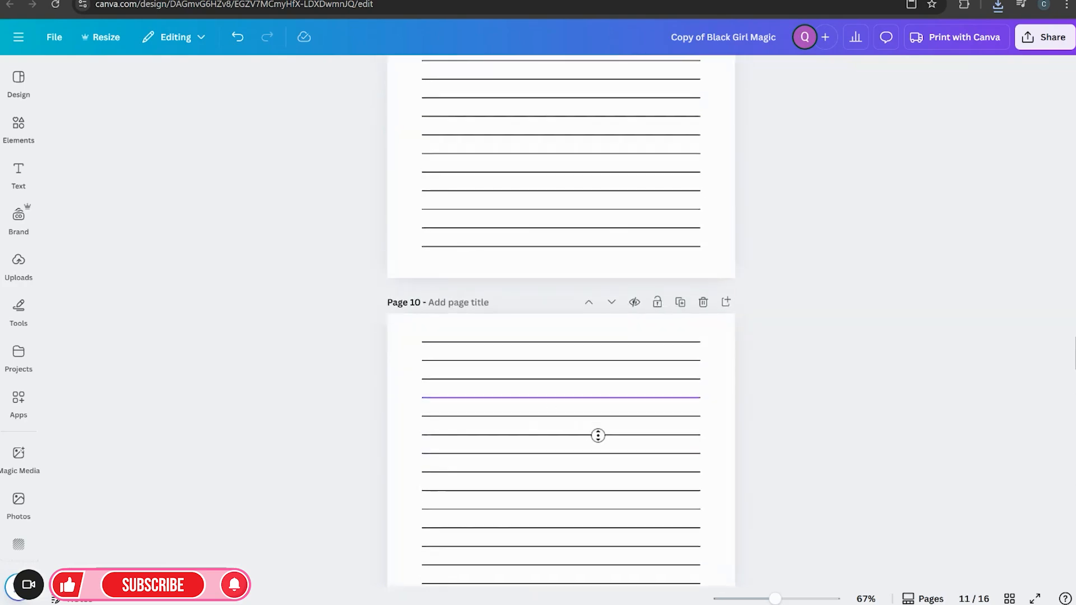
{"action": "scroll", "coordinate": [596, 434], "scroll_direction": "down", "scroll_amount": 10}
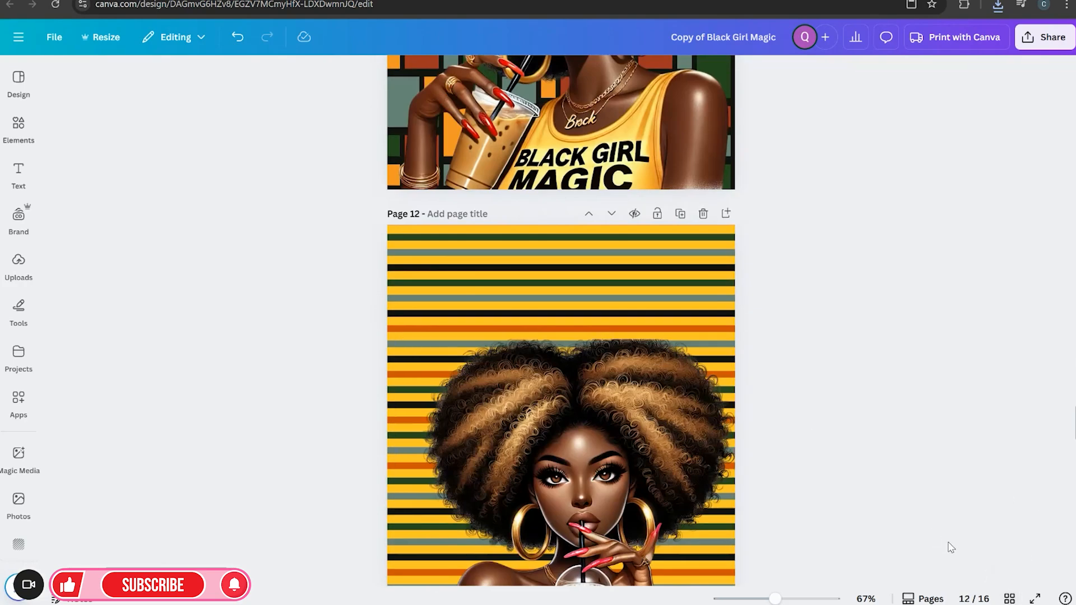
{"action": "left_click", "coordinate": [1009, 597]}
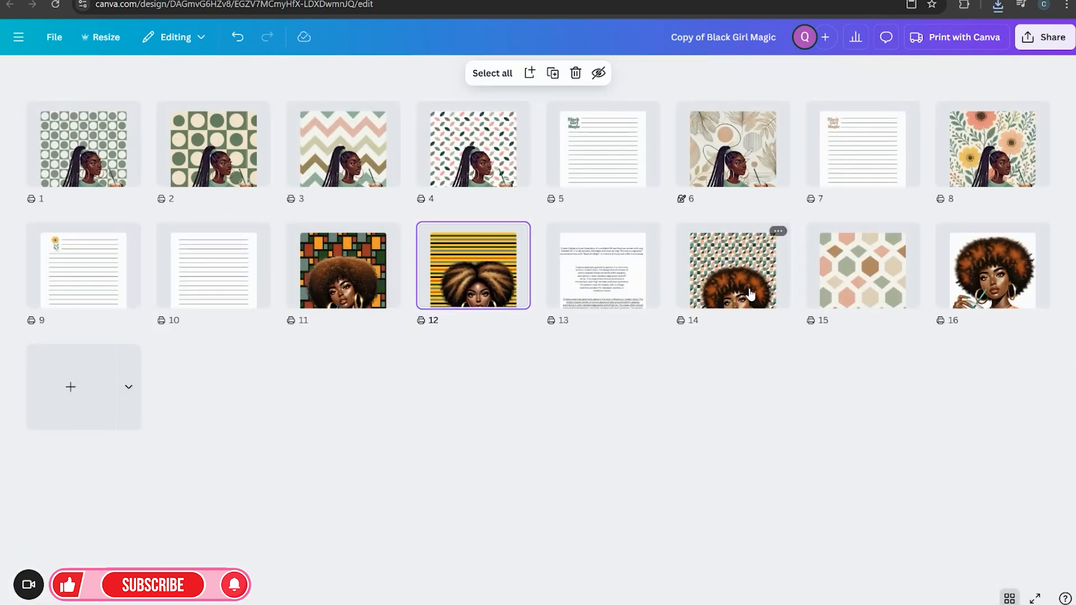
{"action": "double_click", "coordinate": [751, 294]}
{"action": "left_click", "coordinate": [619, 378]}
{"action": "right_click", "coordinate": [620, 378]}
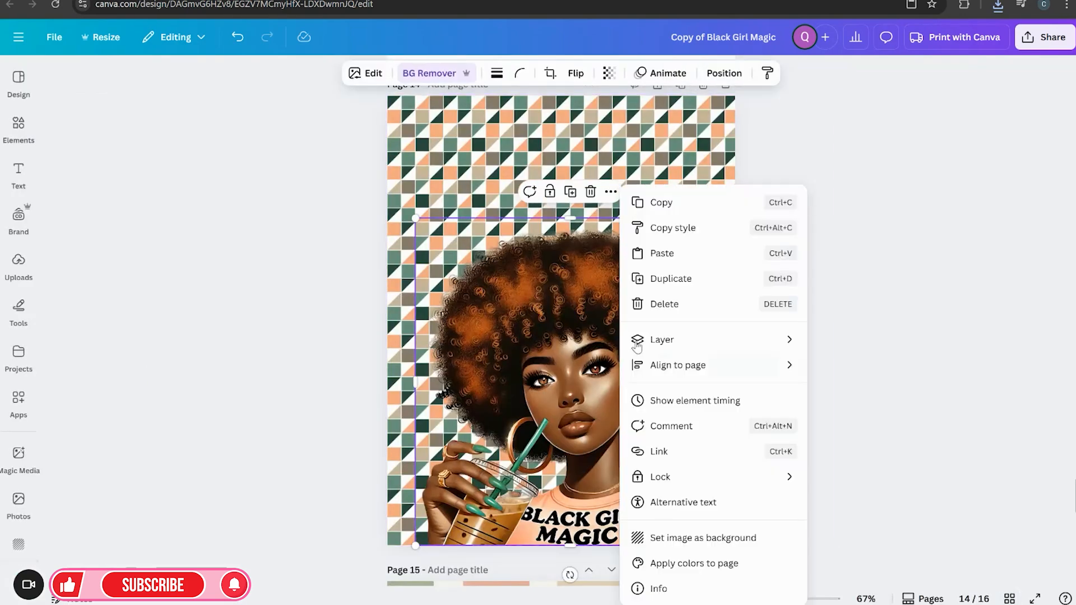
{"action": "left_click", "coordinate": [686, 216]}
Paste the illustration onto page 15 and nudge it into place at the bottom over the honeycomb pattern
{"action": "scroll", "coordinate": [807, 401], "scroll_direction": "up", "scroll_amount": 4}
{"action": "scroll", "coordinate": [806, 414], "scroll_direction": "down", "scroll_amount": 12}
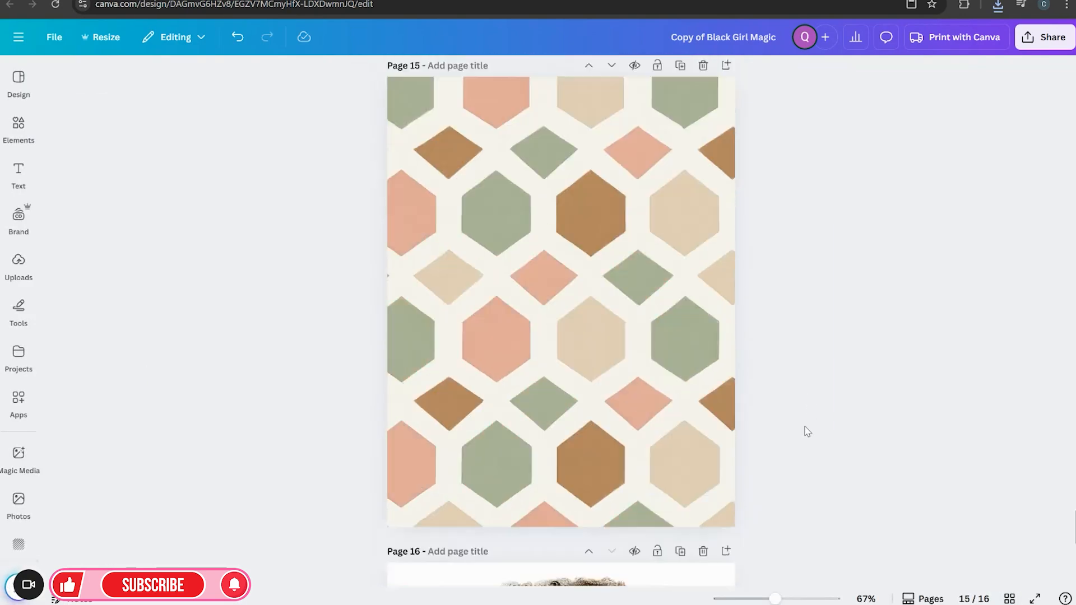
{"action": "scroll", "coordinate": [807, 431], "scroll_direction": "down", "scroll_amount": 2}
{"action": "left_click", "coordinate": [529, 283]}
{"action": "right_click", "coordinate": [528, 283]}
{"action": "left_click", "coordinate": [561, 278]}
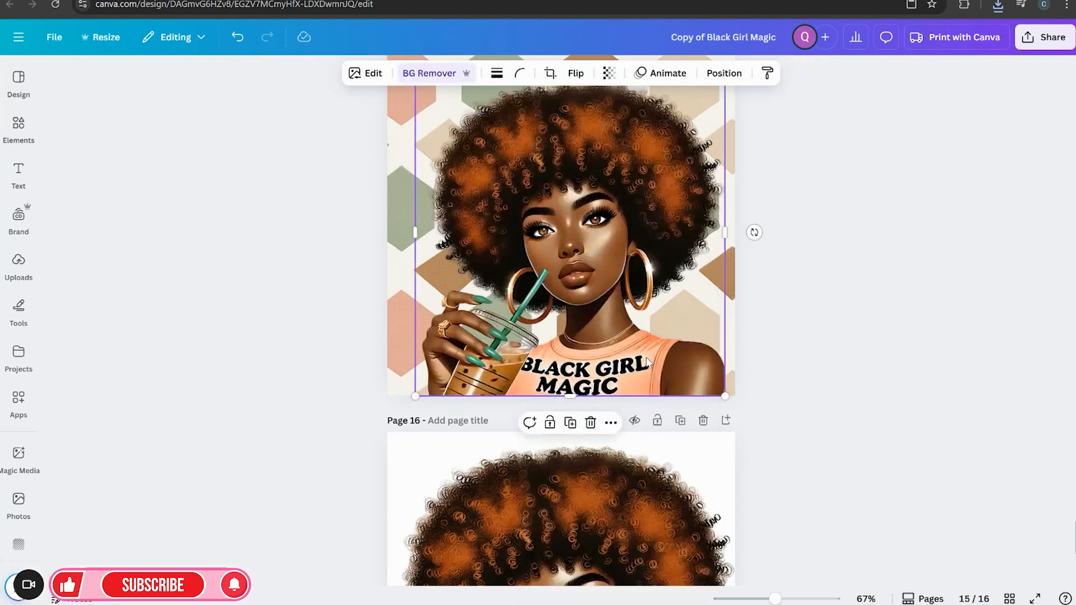
{"action": "left_click", "coordinate": [753, 368]}
{"action": "left_click_drag", "start_coordinate": [648, 357], "coordinate": [656, 357]}
{"action": "left_click", "coordinate": [847, 482]}
{"action": "scroll", "coordinate": [845, 481], "scroll_direction": "up", "scroll_amount": 3}
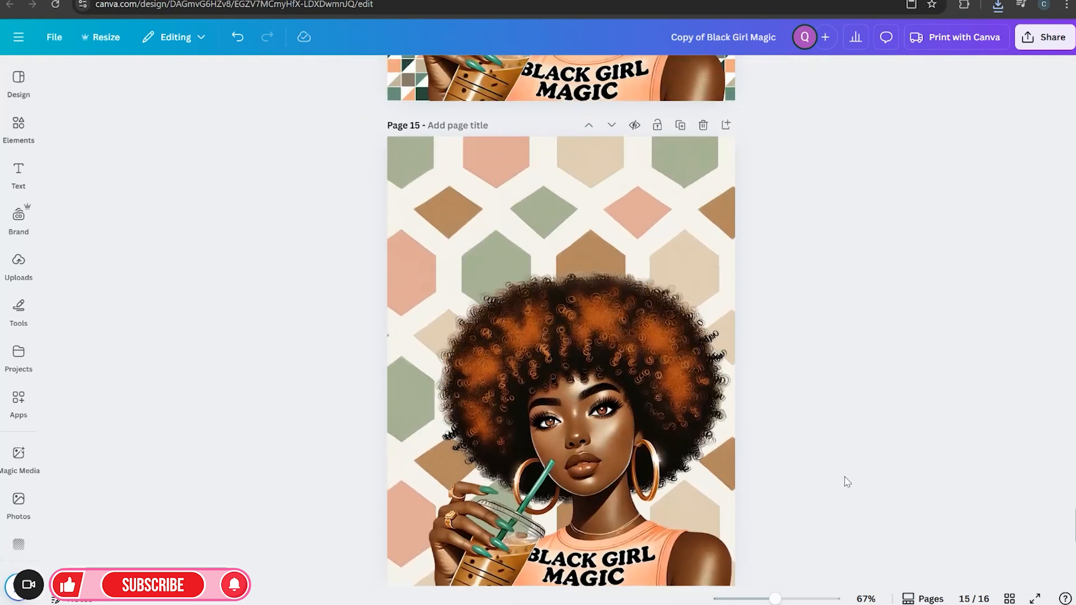
{"action": "scroll", "coordinate": [917, 446], "scroll_direction": "down", "scroll_amount": 2}
{"action": "mouse_move", "coordinate": [657, 364]}
{"action": "left_mouse_down"}
{"action": "mouse_move", "coordinate": [646, 365]}
{"action": "mouse_move", "coordinate": [673, 367]}
{"action": "left_mouse_up"}
{"action": "left_click", "coordinate": [831, 389]}
{"action": "scroll", "coordinate": [830, 388], "scroll_direction": "up", "scroll_amount": 2}
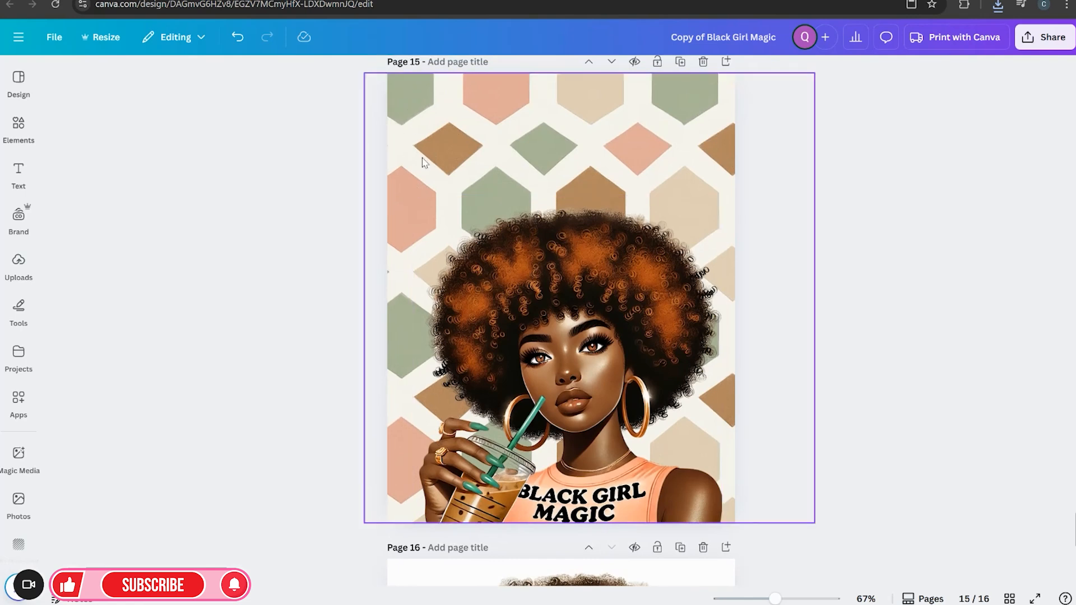
Recolor the honeycomb pattern's pink hexagons to the peach #FEB88F document color
{"action": "scroll", "coordinate": [774, 463], "scroll_direction": "down", "scroll_amount": 2}
{"action": "scroll", "coordinate": [535, 157], "scroll_direction": "up", "scroll_amount": 4}
{"action": "left_click", "coordinate": [558, 170]}
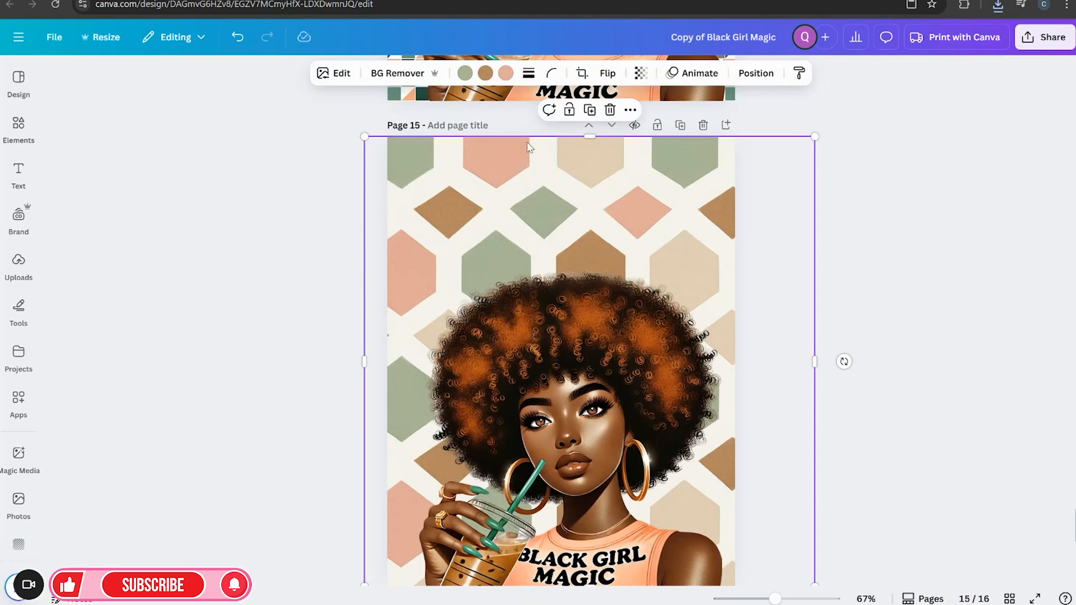
{"action": "left_click", "coordinate": [503, 73]}
{"action": "left_click", "coordinate": [94, 212]}
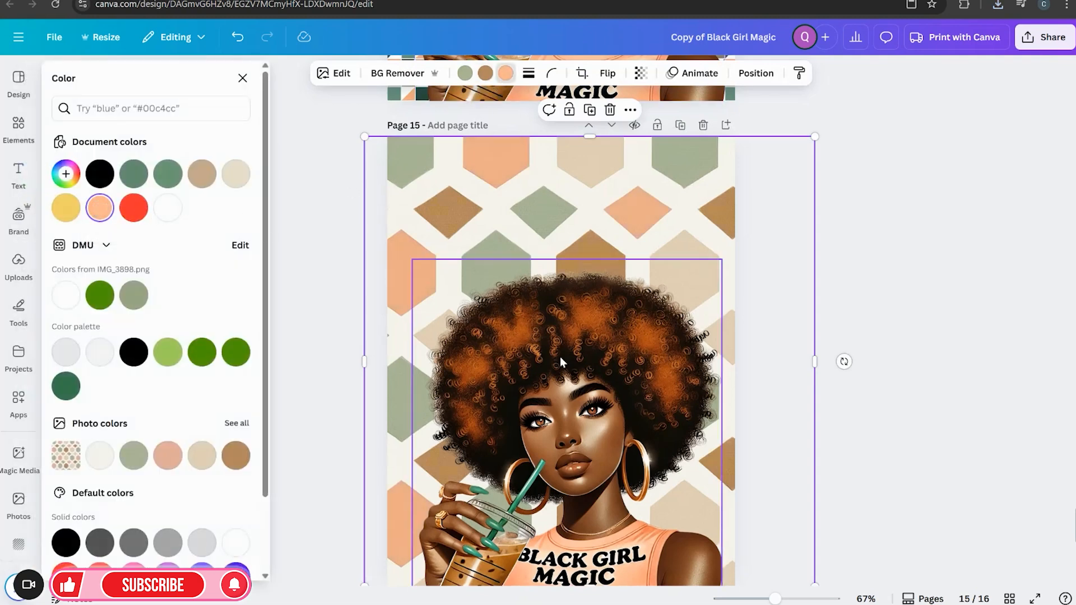
{"action": "left_click", "coordinate": [908, 403]}
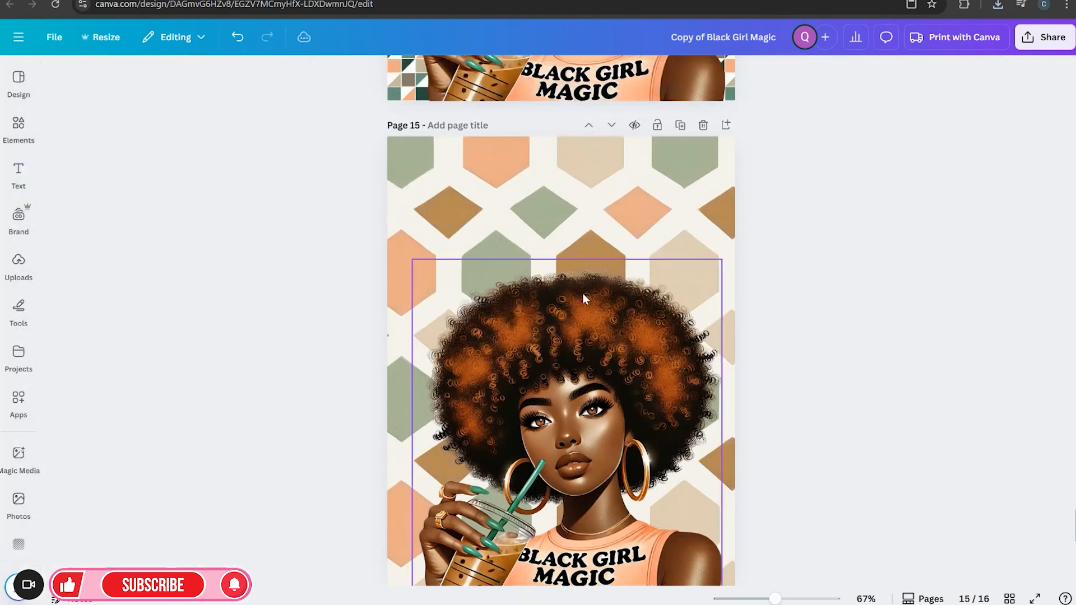
Delete page 16, the leftover plain illustration page
{"action": "scroll", "coordinate": [732, 402], "scroll_direction": "down", "scroll_amount": 2}
{"action": "scroll", "coordinate": [733, 402], "scroll_direction": "down", "scroll_amount": 2}
{"action": "left_click", "coordinate": [702, 420]}
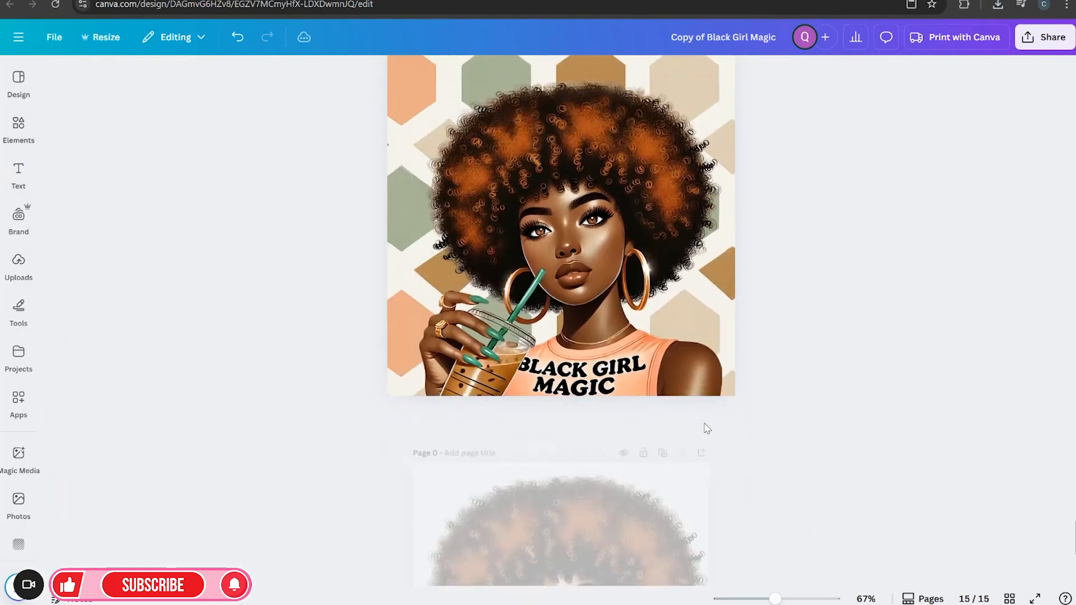
Add a new blank page 16 and insert a straight line on it, placing it near the top-left
{"action": "left_click", "coordinate": [726, 329]}
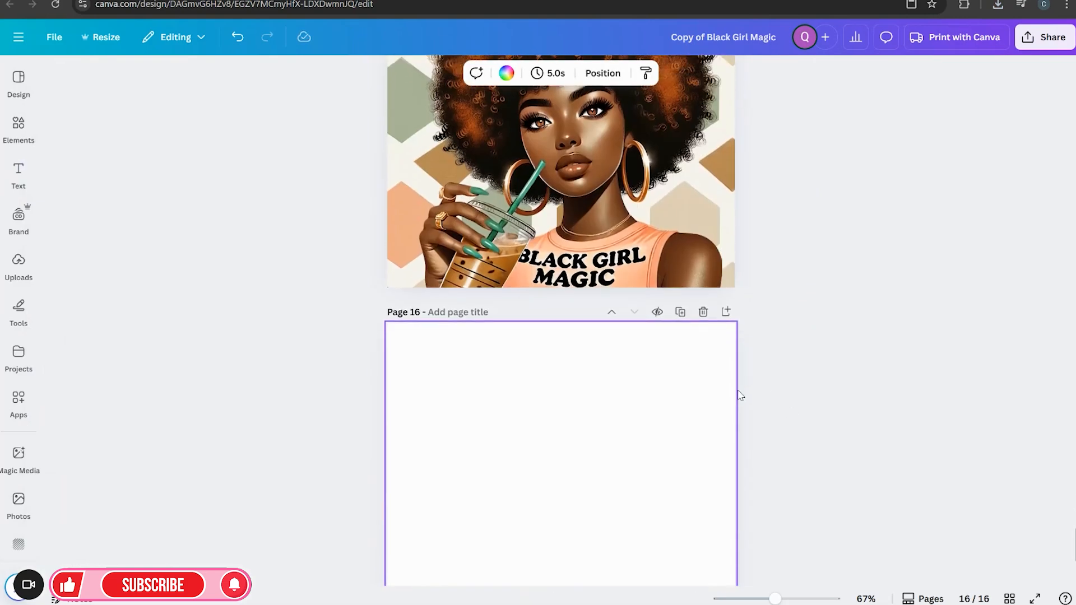
{"action": "left_click", "coordinate": [18, 216]}
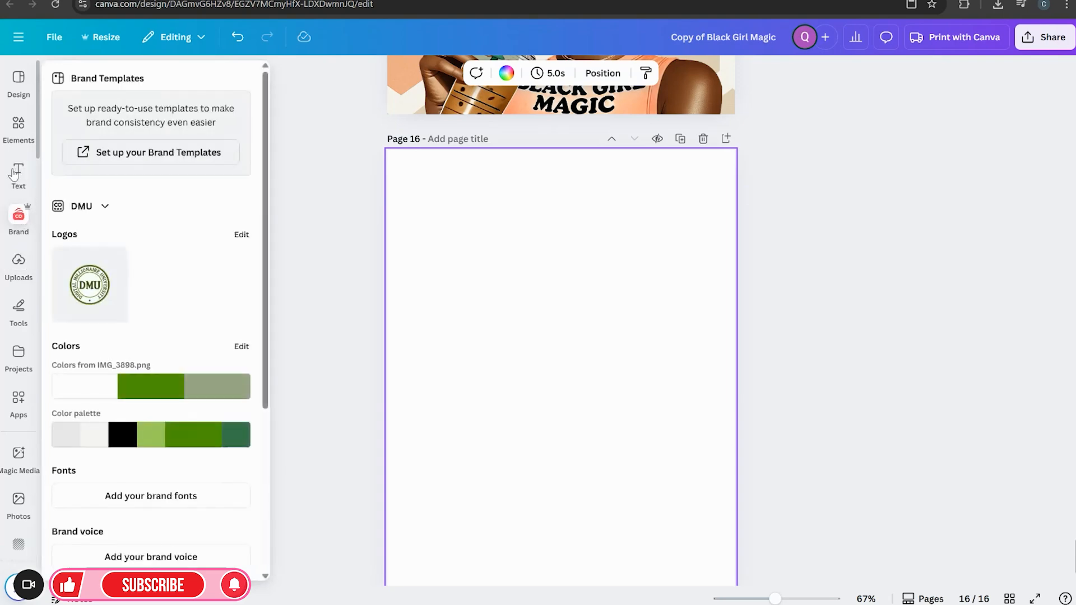
{"action": "left_click", "coordinate": [18, 151]}
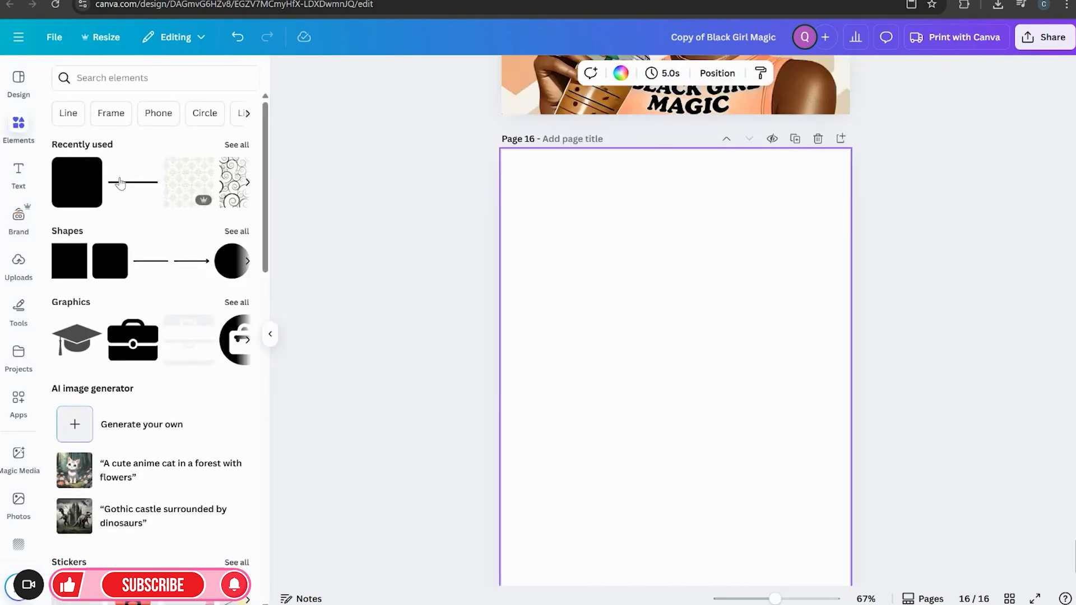
{"action": "left_click", "coordinate": [131, 84]}
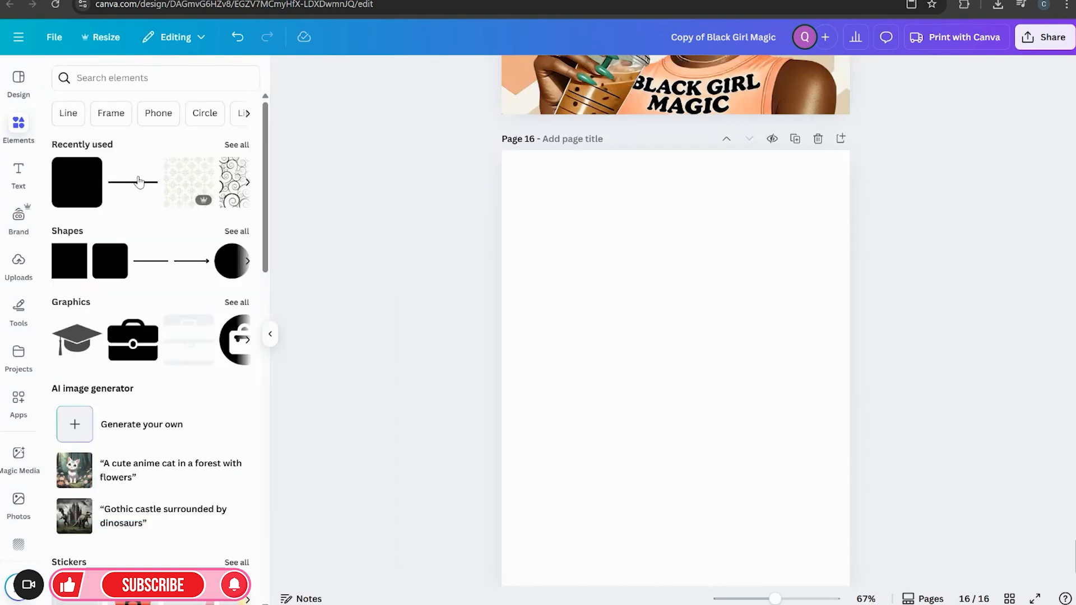
{"action": "left_click", "coordinate": [140, 181]}
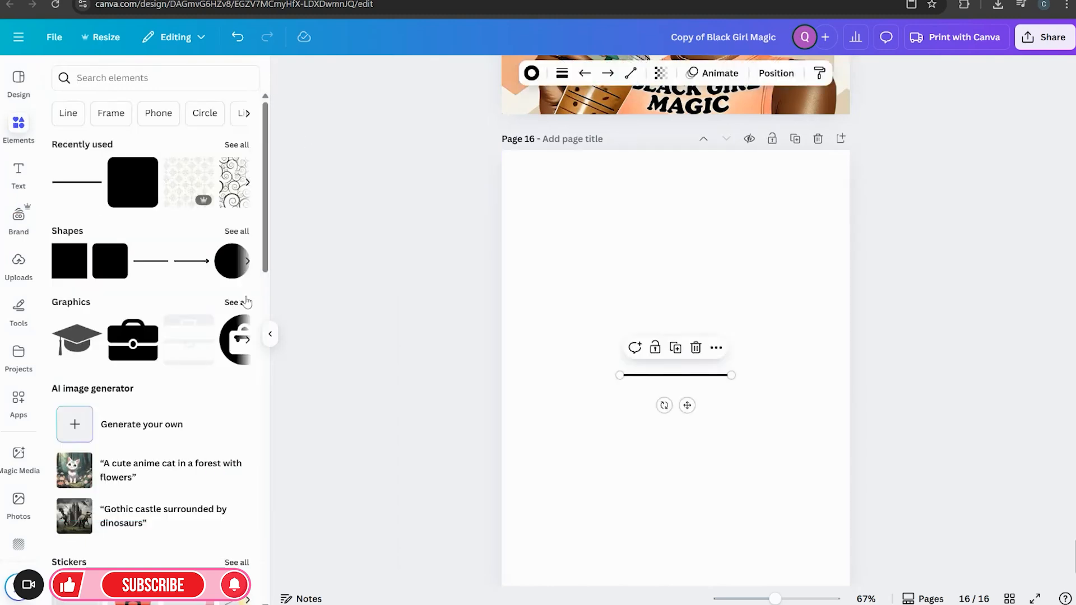
{"action": "left_click", "coordinate": [270, 336]}
{"action": "left_click_drag", "start_coordinate": [572, 405], "coordinate": [489, 231]}
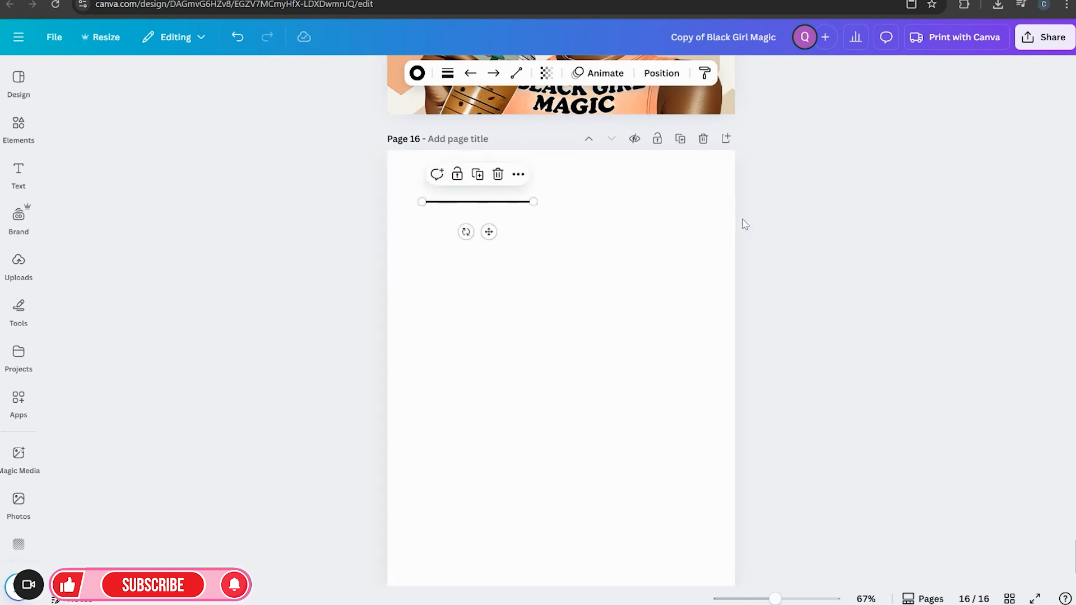
Adjust the line's weight and stretch the line across the page to about the right margin
{"action": "left_click", "coordinate": [447, 73]}
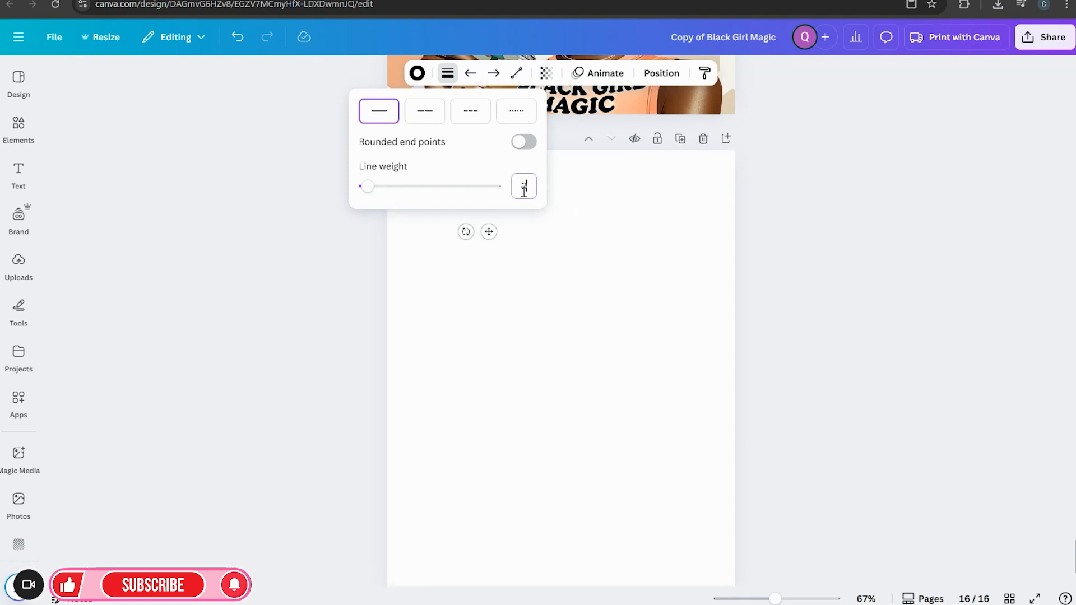
{"action": "left_click", "coordinate": [660, 216]}
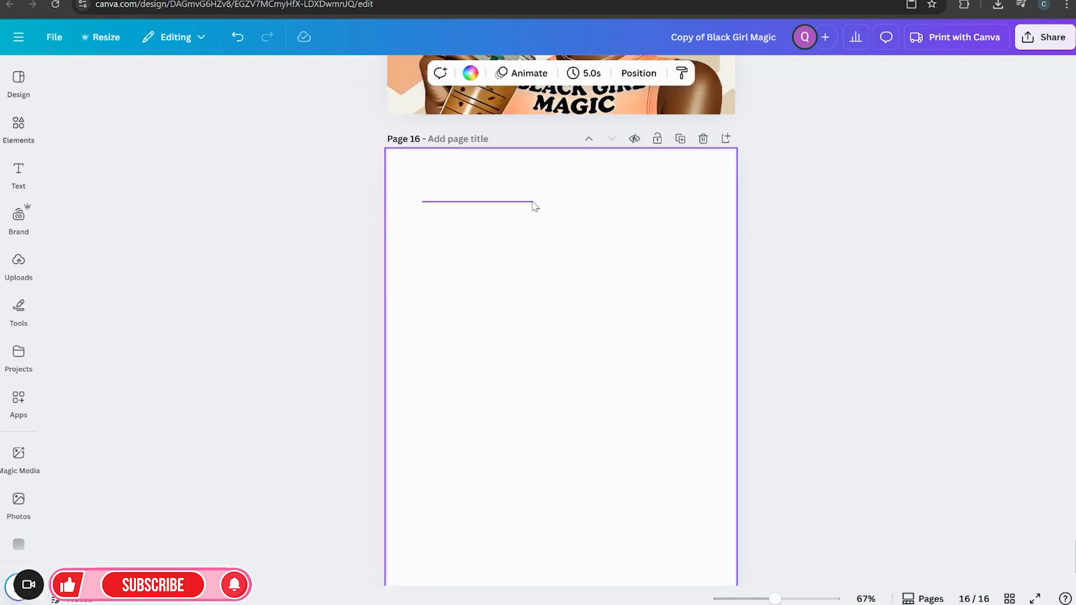
{"action": "left_click", "coordinate": [532, 204]}
{"action": "left_click_drag", "start_coordinate": [537, 201], "coordinate": [702, 200]}
Duplicate the line repeatedly, stacking evenly spaced copies down the page to make ruled notebook paper
{"action": "left_click", "coordinate": [559, 173]}
{"action": "left_click_drag", "start_coordinate": [579, 238], "coordinate": [576, 253]}
{"action": "left_click", "coordinate": [559, 192]}
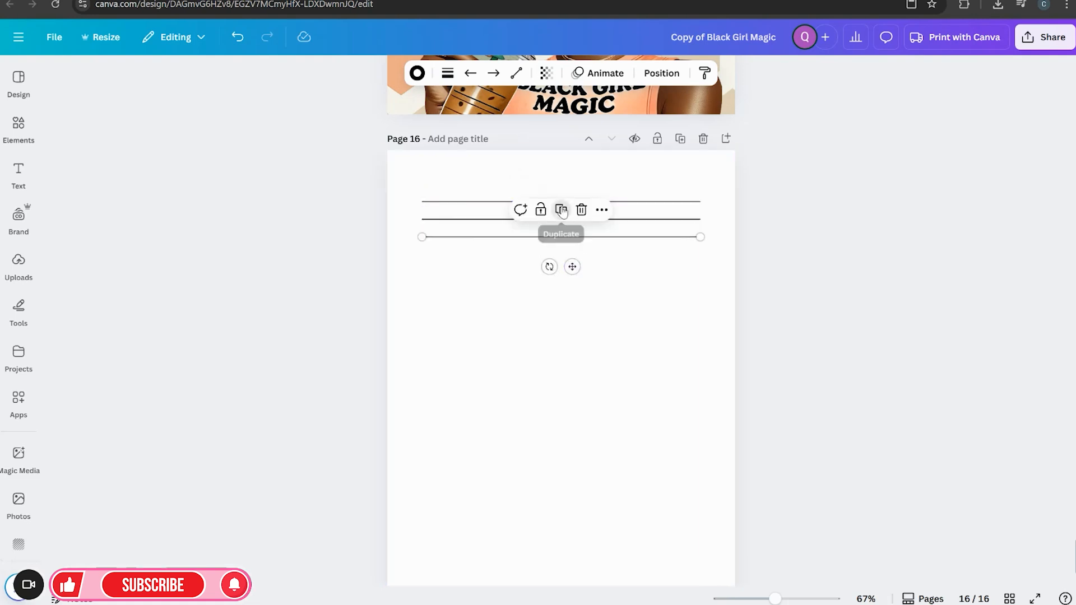
{"action": "left_click", "coordinate": [560, 211]}
{"action": "left_click", "coordinate": [561, 227]}
{"action": "left_click", "coordinate": [562, 245]}
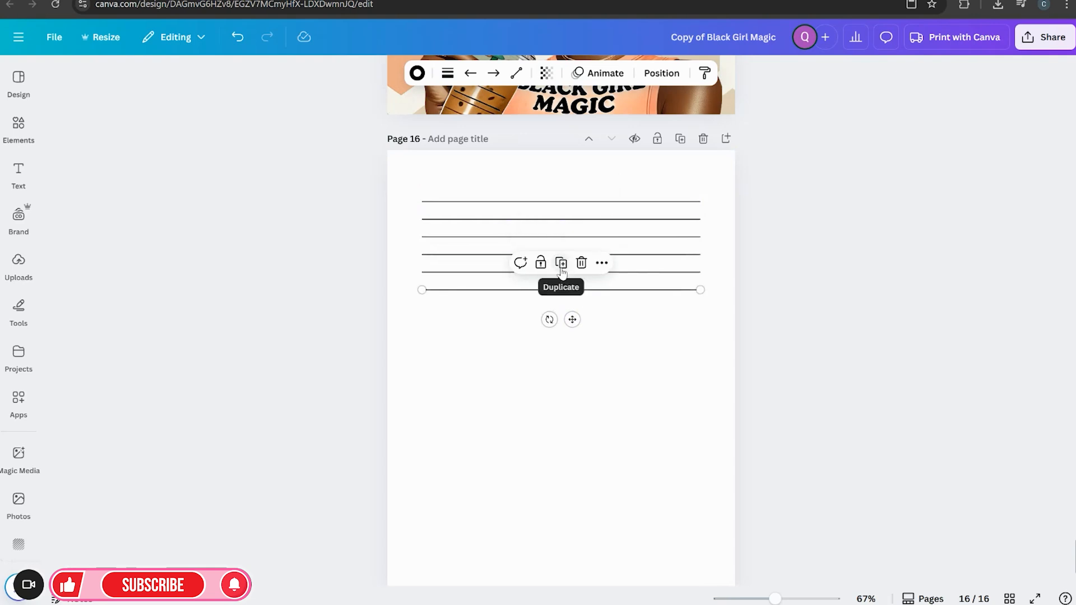
{"action": "left_click", "coordinate": [561, 264]}
{"action": "left_click", "coordinate": [561, 281]}
{"action": "left_click", "coordinate": [561, 300]}
{"action": "left_click", "coordinate": [561, 317]}
{"action": "left_click", "coordinate": [561, 334]}
{"action": "left_click", "coordinate": [562, 351]}
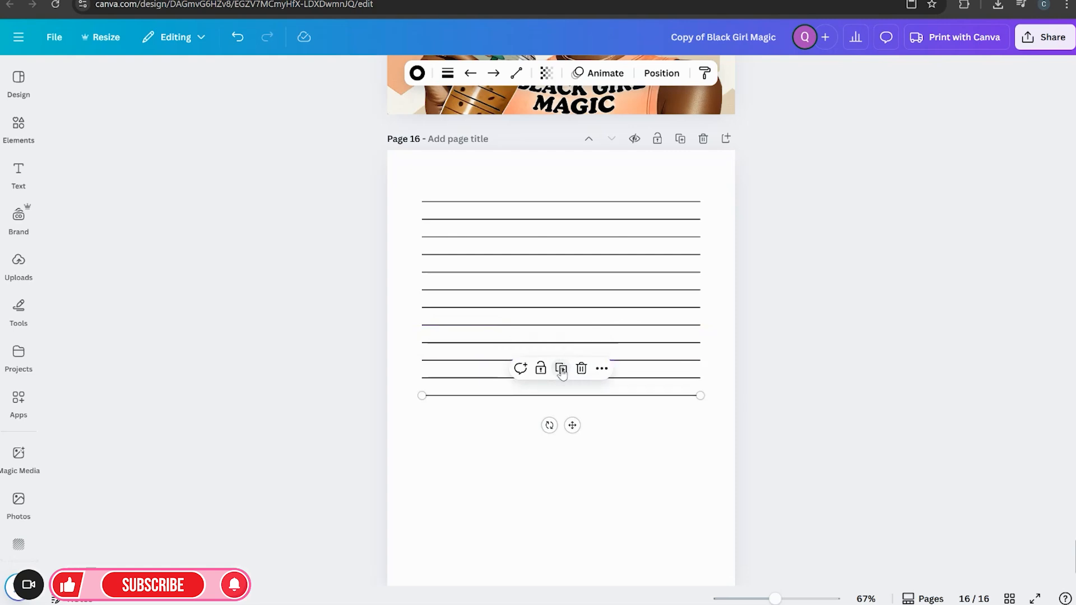
{"action": "left_click", "coordinate": [561, 369]}
{"action": "left_click", "coordinate": [561, 387]}
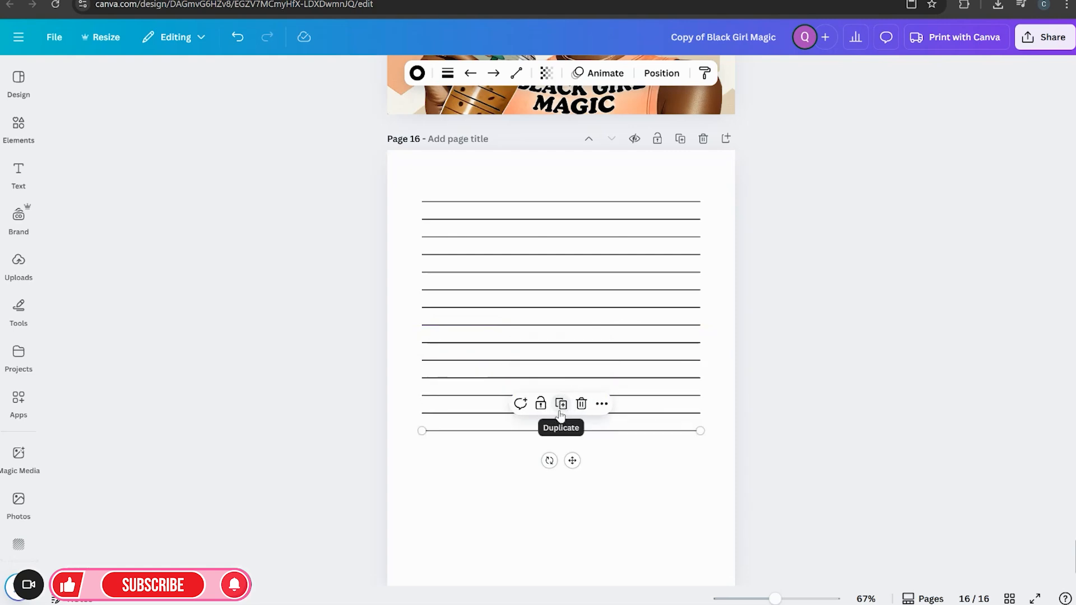
{"action": "left_click", "coordinate": [561, 405]}
{"action": "left_click", "coordinate": [561, 421]}
{"action": "left_click", "coordinate": [561, 439]}
{"action": "left_click", "coordinate": [562, 456]}
{"action": "left_click", "coordinate": [561, 474]}
{"action": "left_click", "coordinate": [561, 491]}
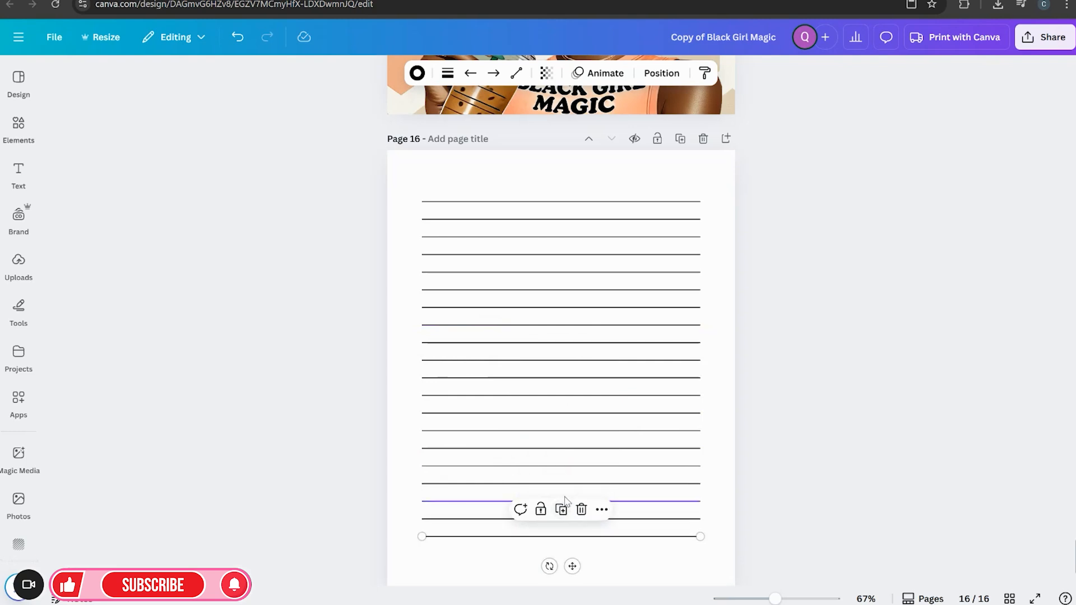
{"action": "left_click", "coordinate": [561, 509]}
{"action": "left_click", "coordinate": [561, 525]}
{"action": "scroll", "coordinate": [927, 528], "scroll_direction": "down", "scroll_amount": 2}
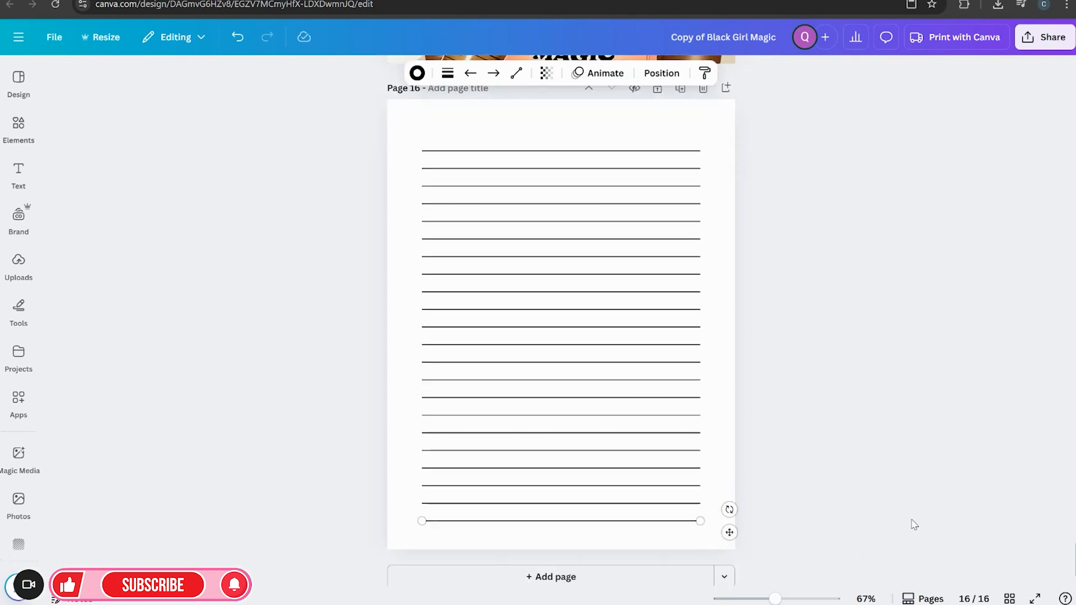
{"action": "left_click", "coordinate": [826, 480]}
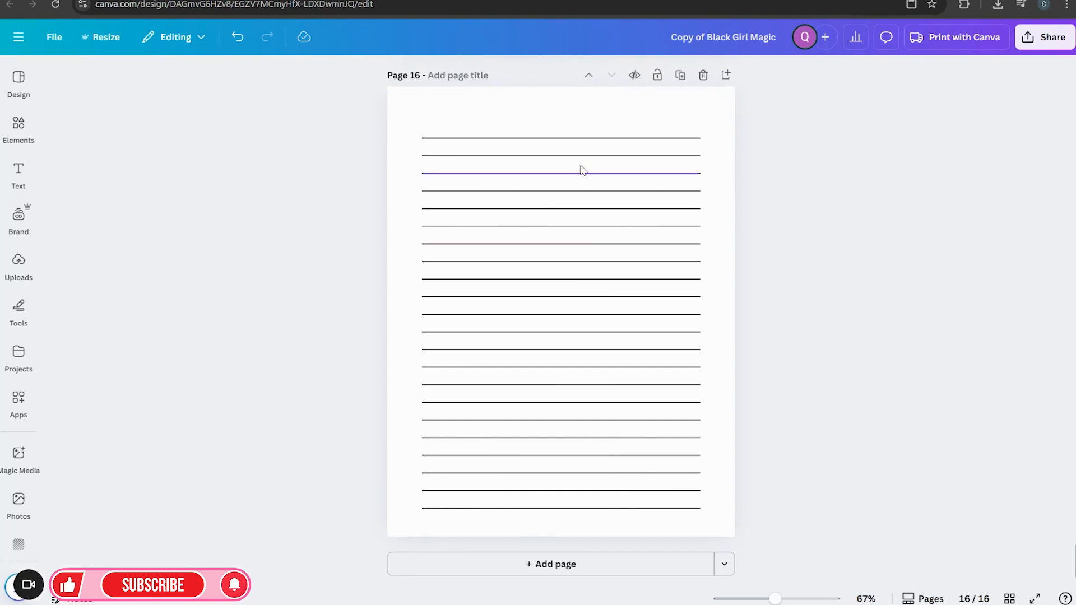
Scroll between the illustration page 15 and the ruled page 16 to compare them
{"action": "scroll", "coordinate": [780, 528], "scroll_direction": "up", "scroll_amount": 3}
{"action": "scroll", "coordinate": [576, 404], "scroll_direction": "up", "scroll_amount": 4}
{"action": "scroll", "coordinate": [571, 411], "scroll_direction": "down", "scroll_amount": 4}
{"action": "scroll", "coordinate": [567, 413], "scroll_direction": "up", "scroll_amount": 3}
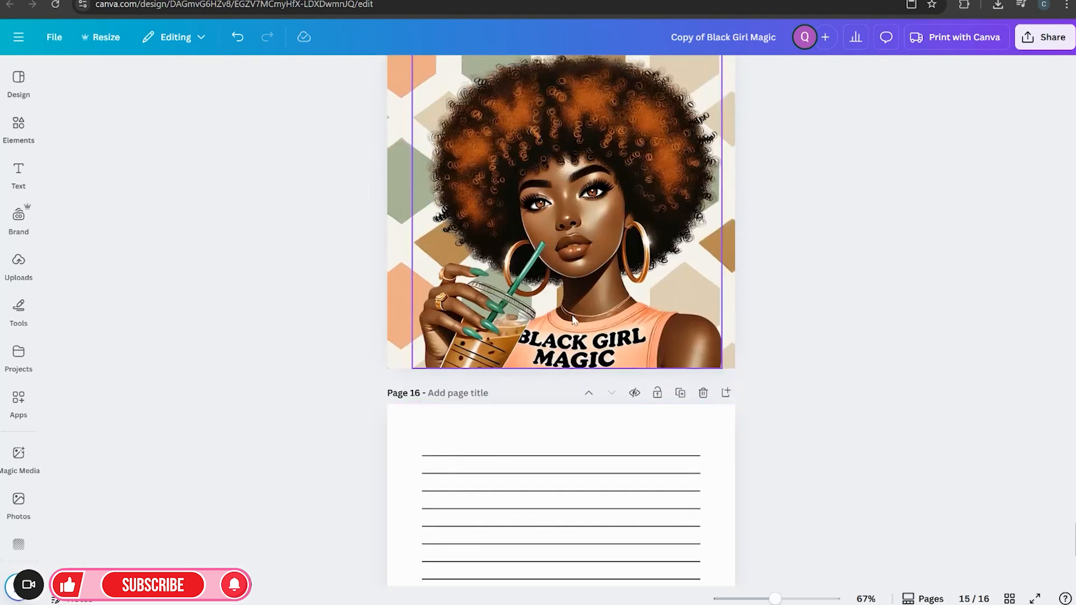
{"action": "scroll", "coordinate": [574, 373], "scroll_direction": "up", "scroll_amount": 1}
{"action": "scroll", "coordinate": [566, 228], "scroll_direction": "down", "scroll_amount": 4}
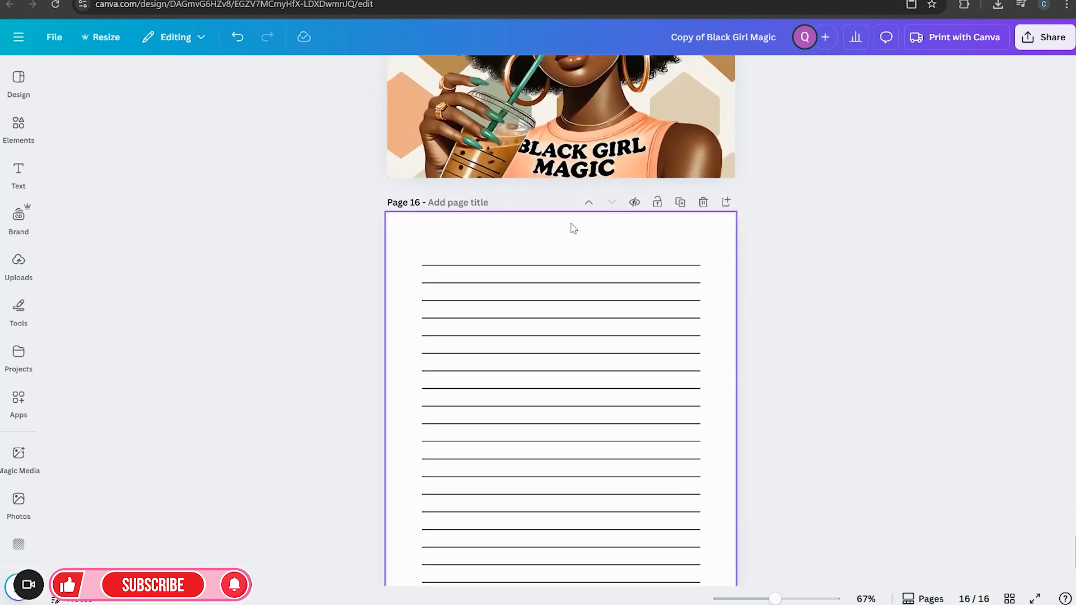
{"action": "scroll", "coordinate": [628, 292], "scroll_direction": "down", "scroll_amount": 1}
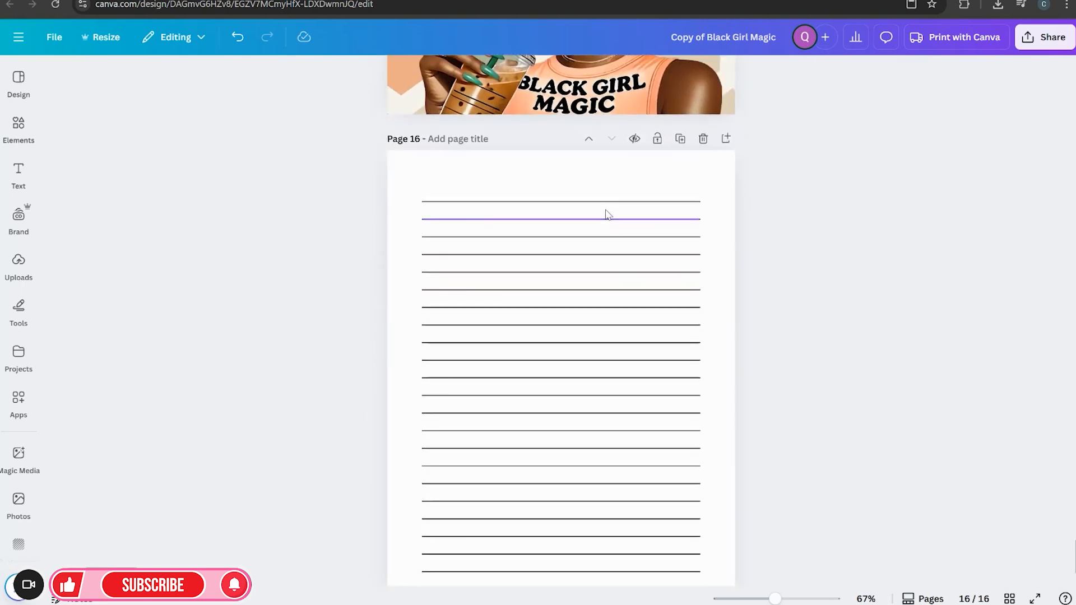
{"action": "scroll", "coordinate": [607, 214], "scroll_direction": "up", "scroll_amount": 7}
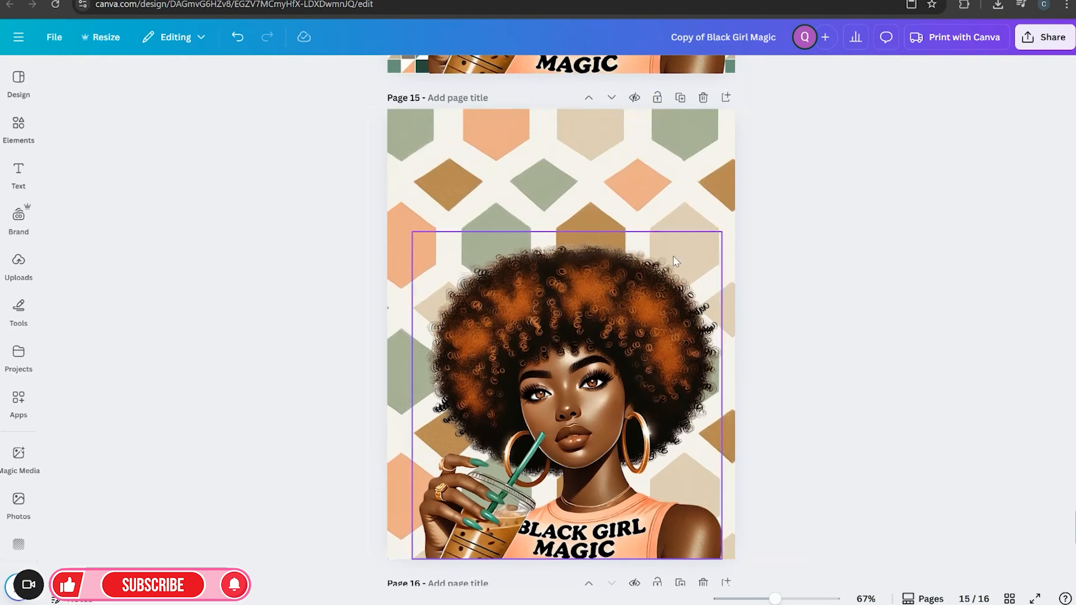
{"action": "scroll", "coordinate": [675, 258], "scroll_direction": "down", "scroll_amount": 5}
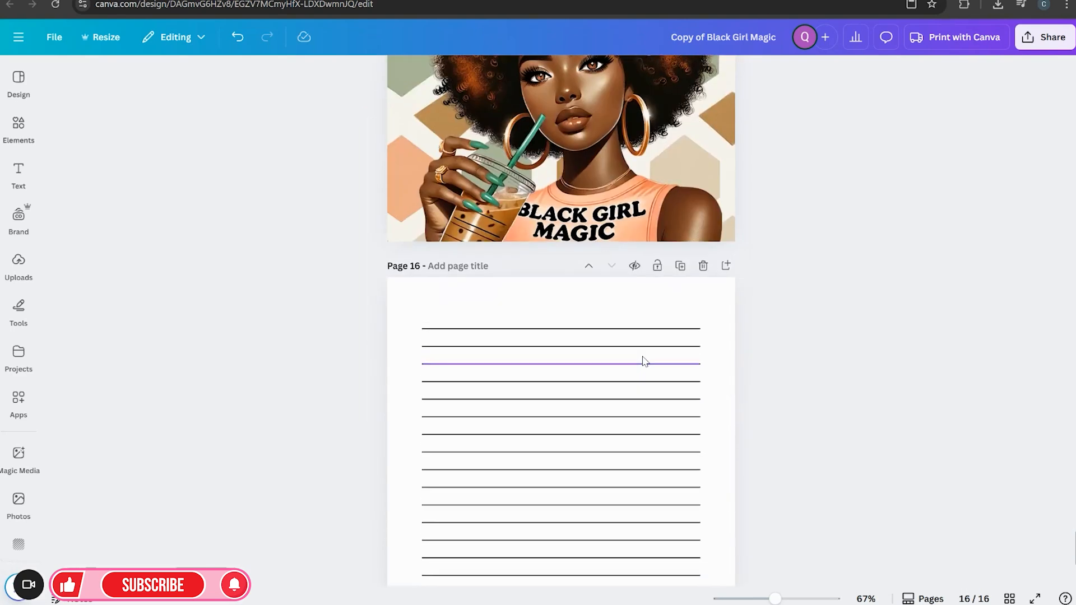
{"action": "scroll", "coordinate": [644, 361], "scroll_direction": "down", "scroll_amount": 2}
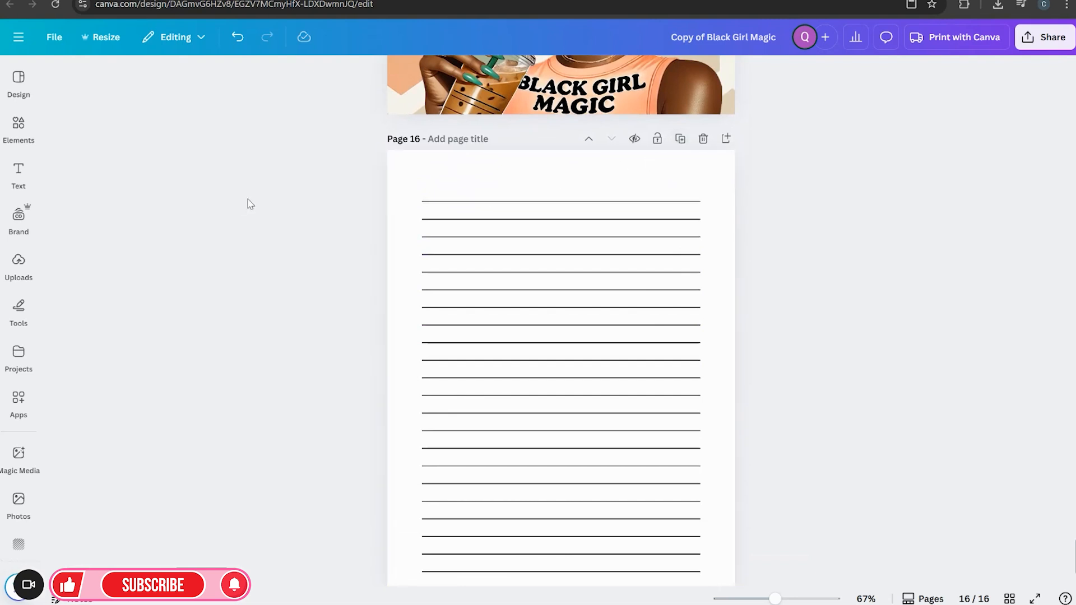
Add the "Goals & objectives" font combination text to the top of page 16
{"action": "left_click", "coordinate": [17, 174]}
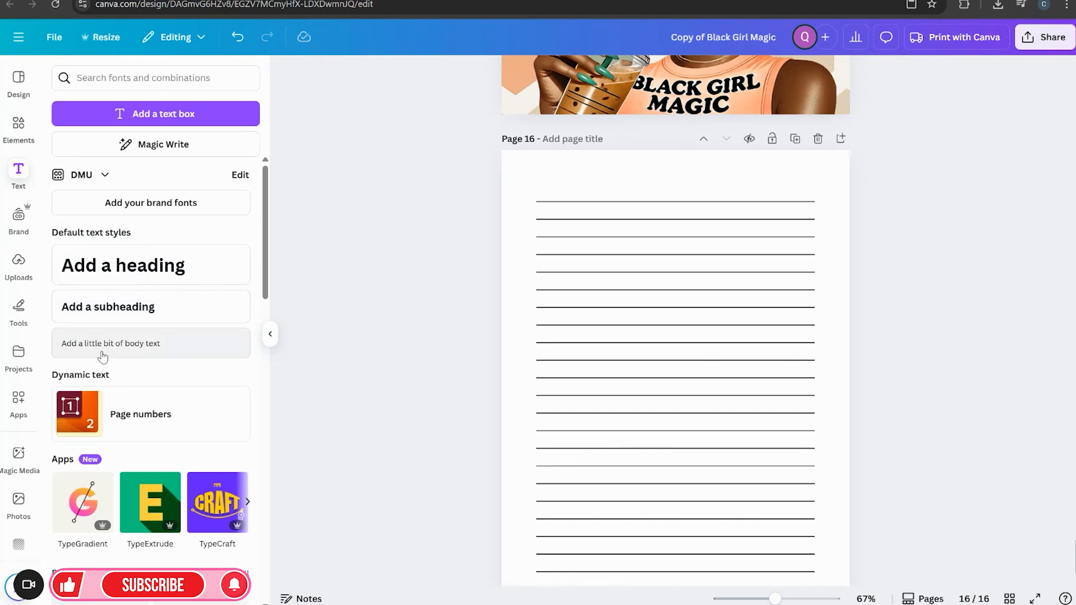
{"action": "scroll", "coordinate": [132, 401], "scroll_direction": "down", "scroll_amount": 7}
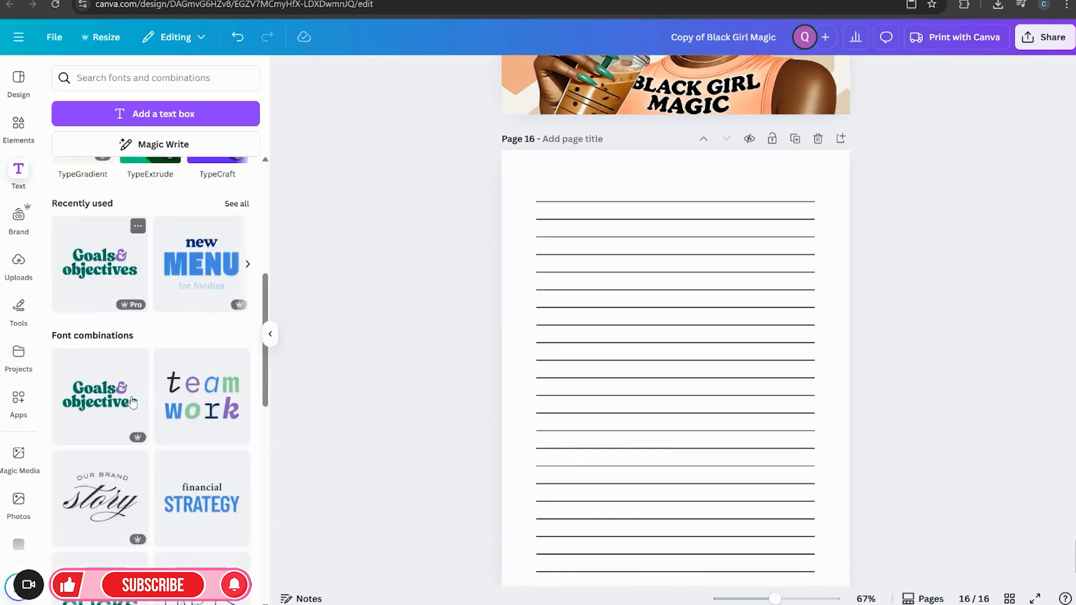
{"action": "scroll", "coordinate": [132, 402], "scroll_direction": "down", "scroll_amount": 1}
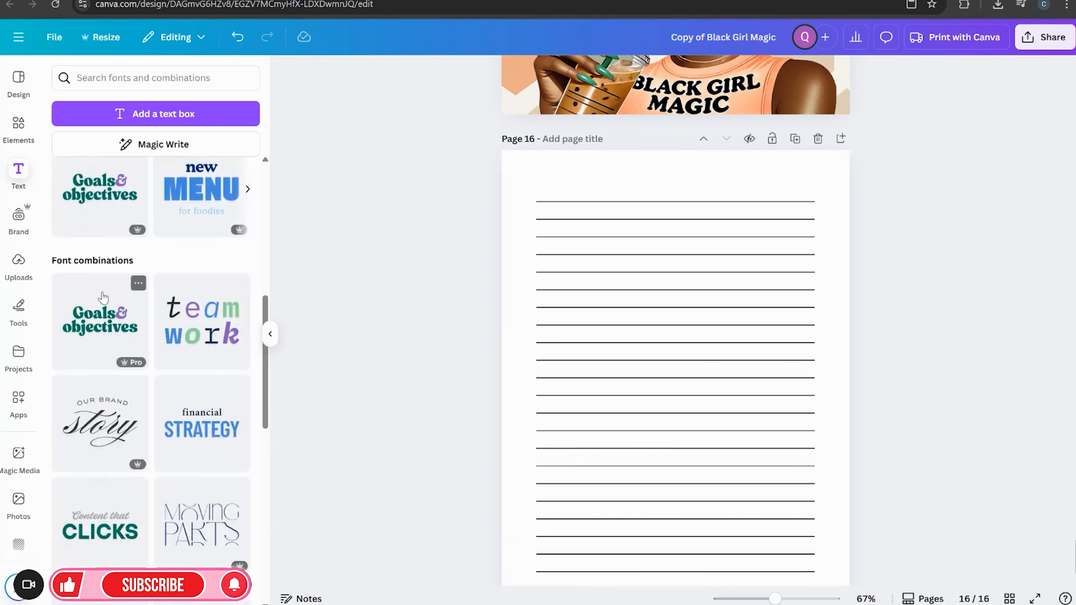
{"action": "left_click", "coordinate": [91, 327]}
{"action": "left_click_drag", "start_coordinate": [671, 390], "coordinate": [610, 219]}
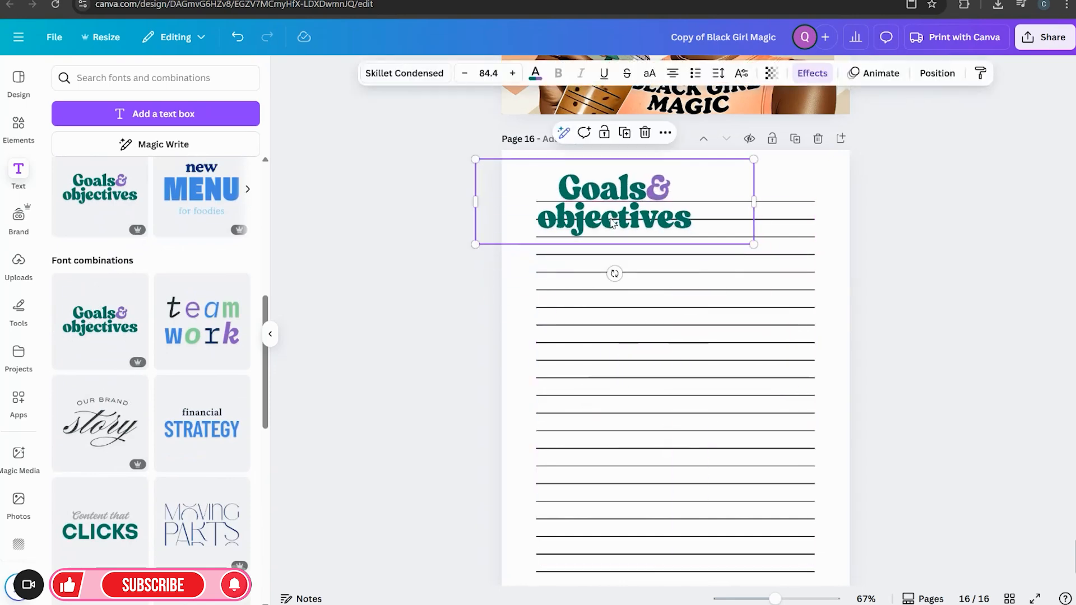
{"action": "left_click", "coordinate": [269, 332]}
Replace the heading text with "Black Girl Magic", one word per line
{"action": "double_click", "coordinate": [451, 208]}
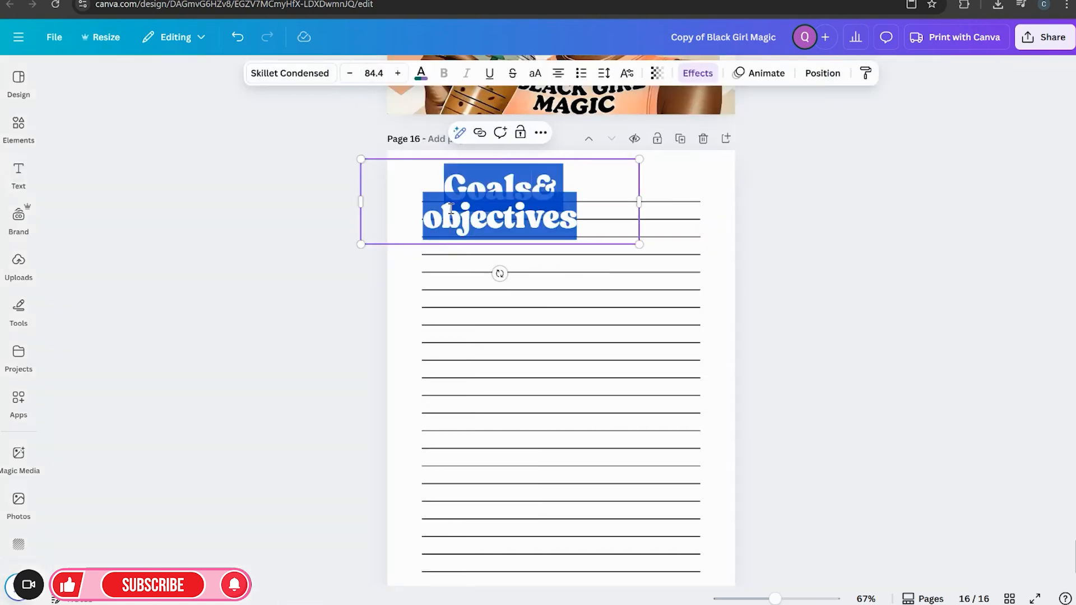
{"action": "type", "text": "Black"}
{"action": "key", "text": "Return"}
{"action": "type", "text": "Girl M"}
{"action": "key", "text": "BackSpace"}
{"action": "key", "text": "Return"}
{"action": "type", "text": "Mafi"}
{"action": "key", "text": "BackSpace"}
{"action": "key", "text": "BackSpace"}
{"action": "type", "text": "gic"}
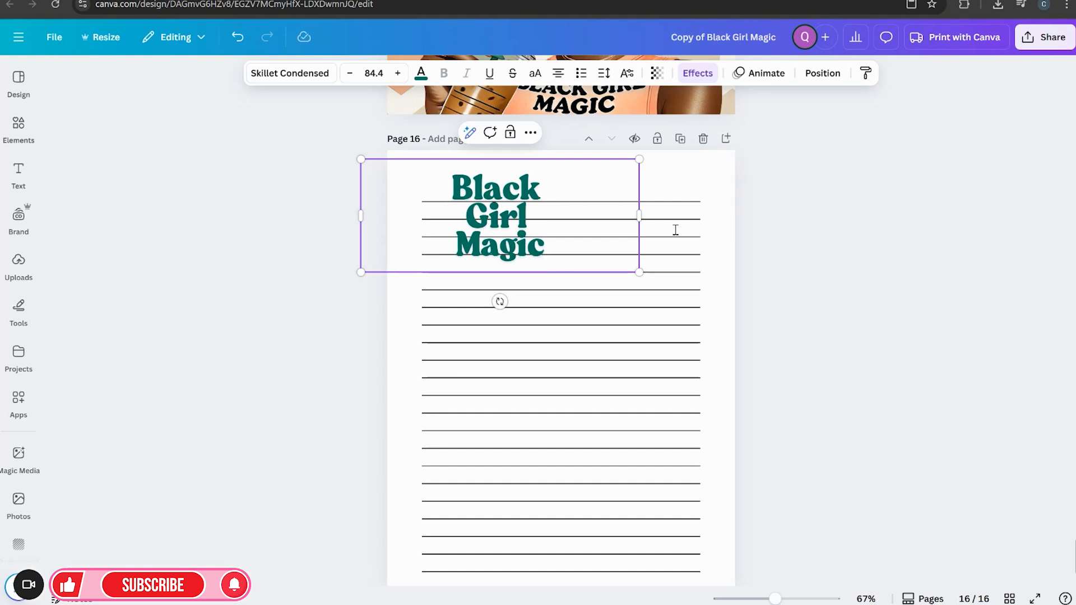
Shrink the heading to font size 40.1 and move it to the page's top-left corner over the lines
{"action": "key", "text": "Escape"}
{"action": "left_click_drag", "start_coordinate": [638, 272], "coordinate": [493, 215]}
{"action": "left_click_drag", "start_coordinate": [431, 185], "coordinate": [445, 219]}
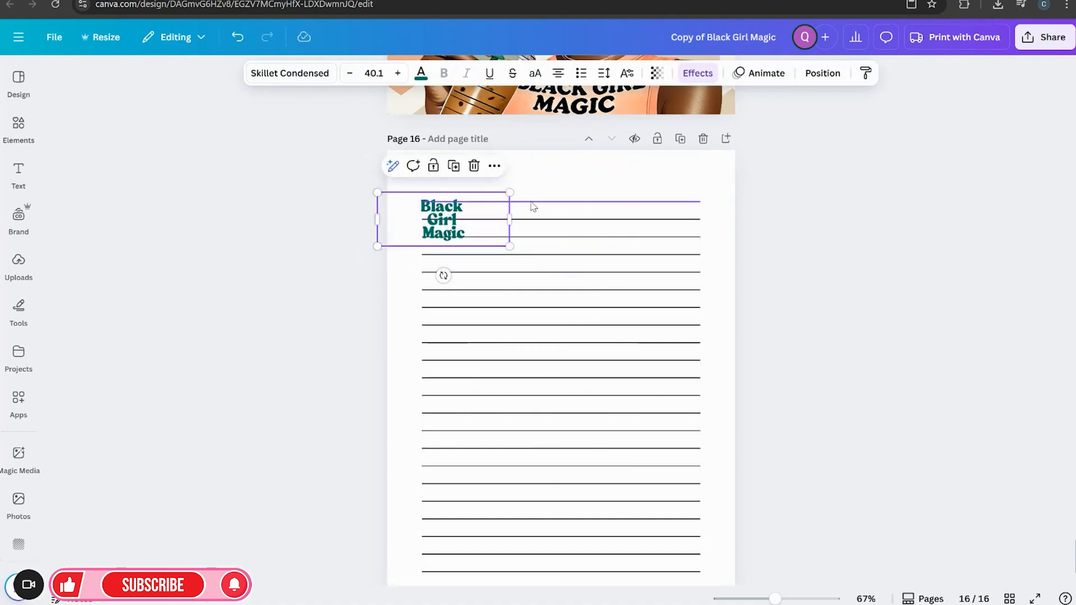
Shorten the top three ruled lines so they start to the right of the heading, then reposition the heading
{"action": "left_click", "coordinate": [532, 202]}
{"action": "left_click_drag", "start_coordinate": [422, 201], "coordinate": [469, 202]}
{"action": "left_click", "coordinate": [457, 225]}
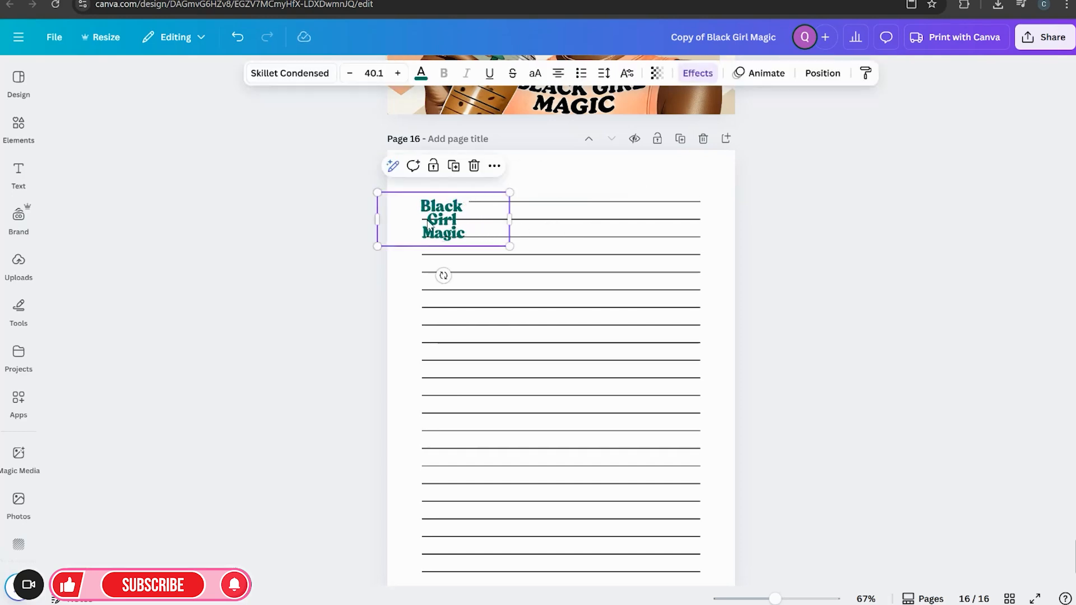
{"action": "left_click_drag", "start_coordinate": [436, 224], "coordinate": [415, 182]}
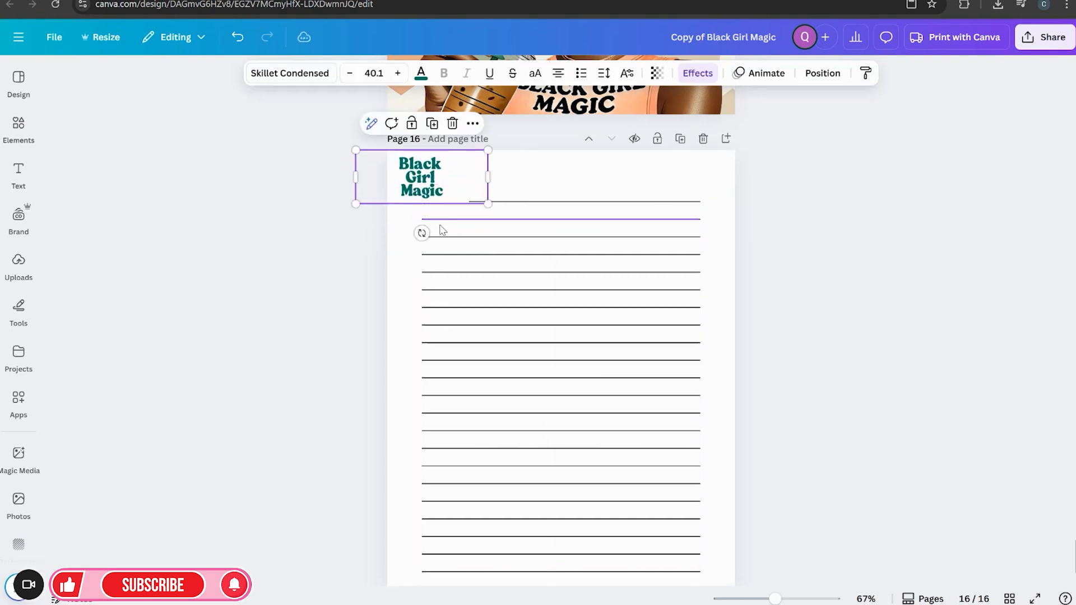
{"action": "left_click", "coordinate": [440, 226]}
{"action": "left_click_drag", "start_coordinate": [421, 220], "coordinate": [469, 238]}
{"action": "left_click", "coordinate": [440, 237]}
{"action": "left_click_drag", "start_coordinate": [429, 178], "coordinate": [453, 222]}
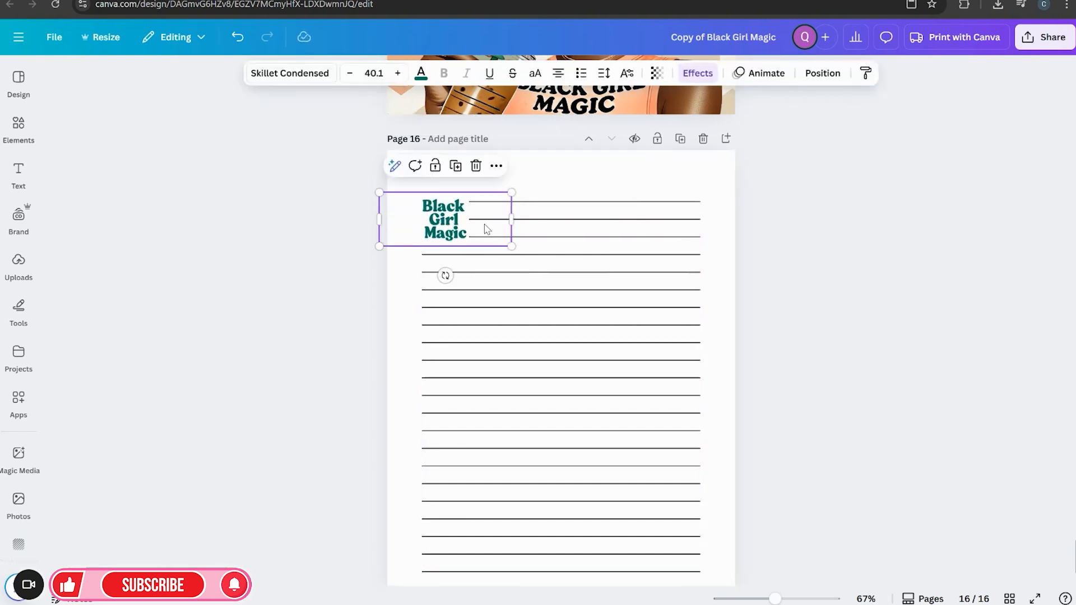
{"action": "left_click", "coordinate": [925, 337]}
Recolor the heading text to the peach document color
{"action": "left_click", "coordinate": [457, 218]}
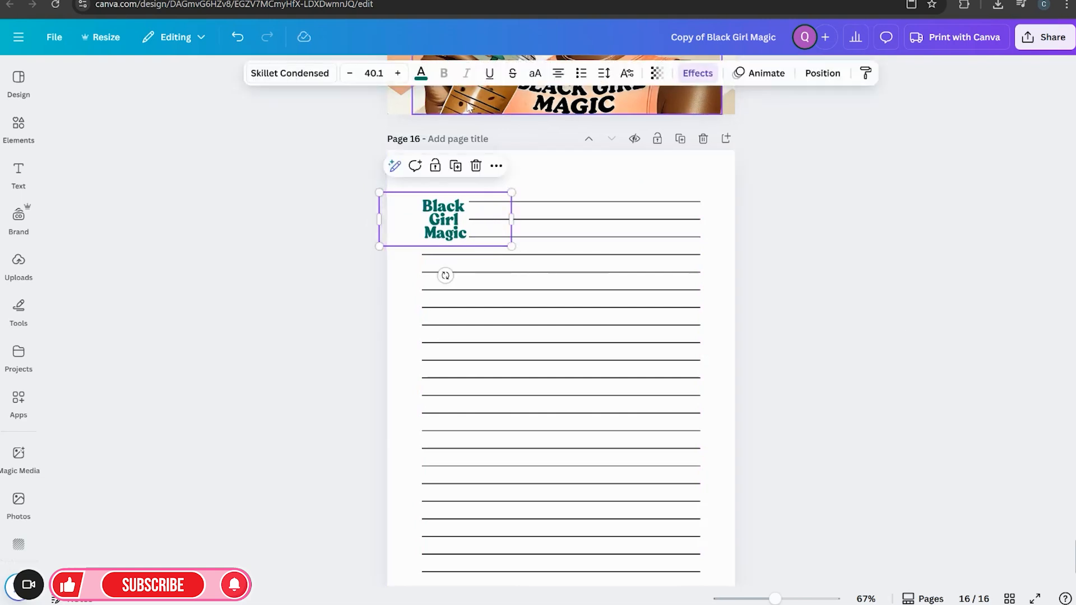
{"action": "left_click", "coordinate": [421, 74]}
{"action": "left_click", "coordinate": [135, 240]}
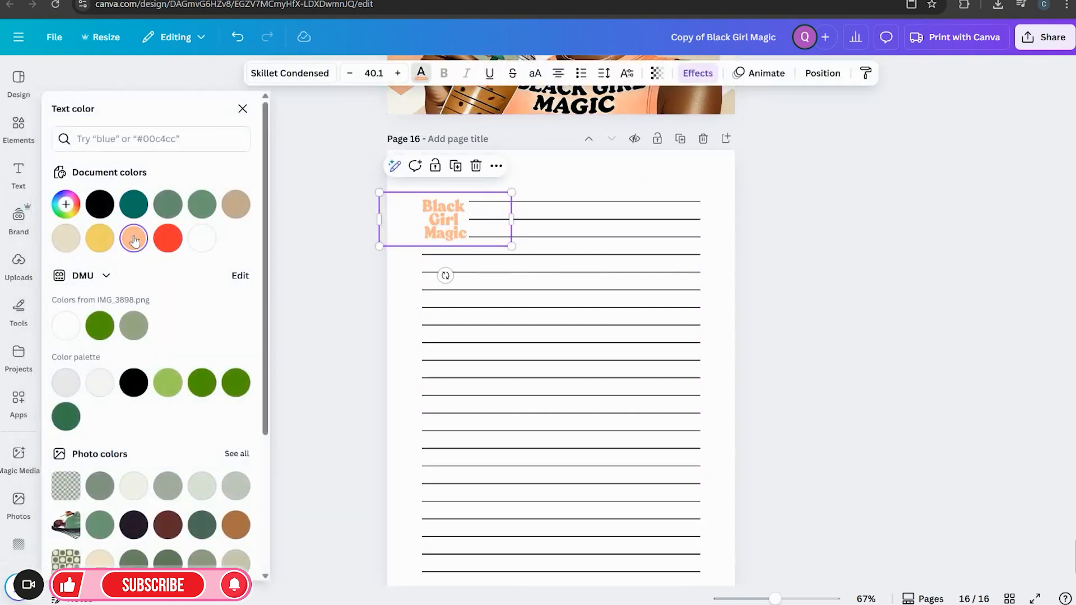
{"action": "left_click", "coordinate": [869, 294]}
{"action": "scroll", "coordinate": [870, 295], "scroll_direction": "up", "scroll_amount": 3}
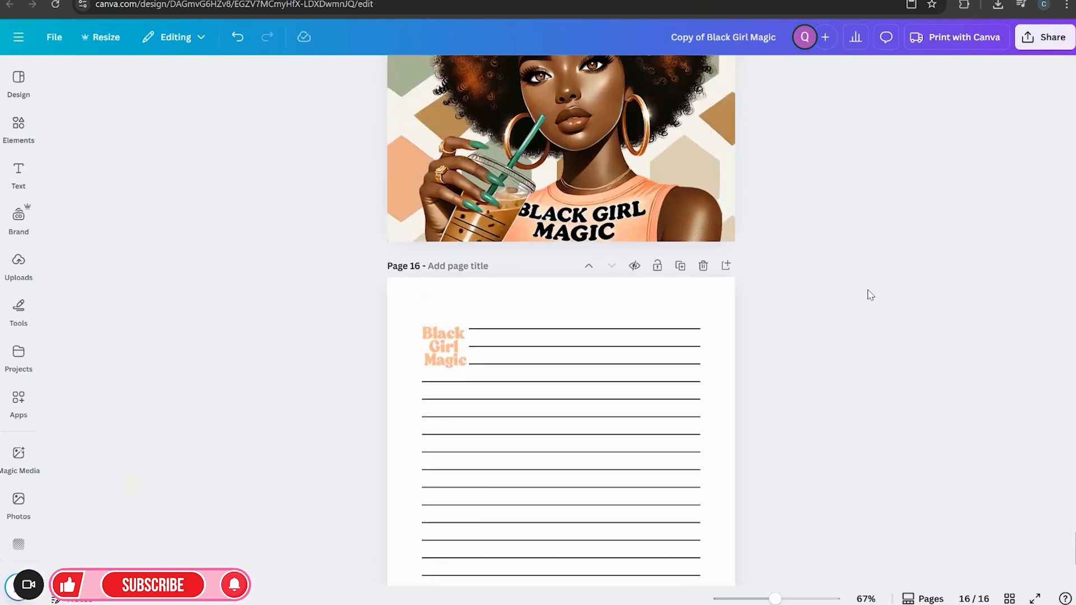
{"action": "scroll", "coordinate": [639, 423], "scroll_direction": "up", "scroll_amount": 3}
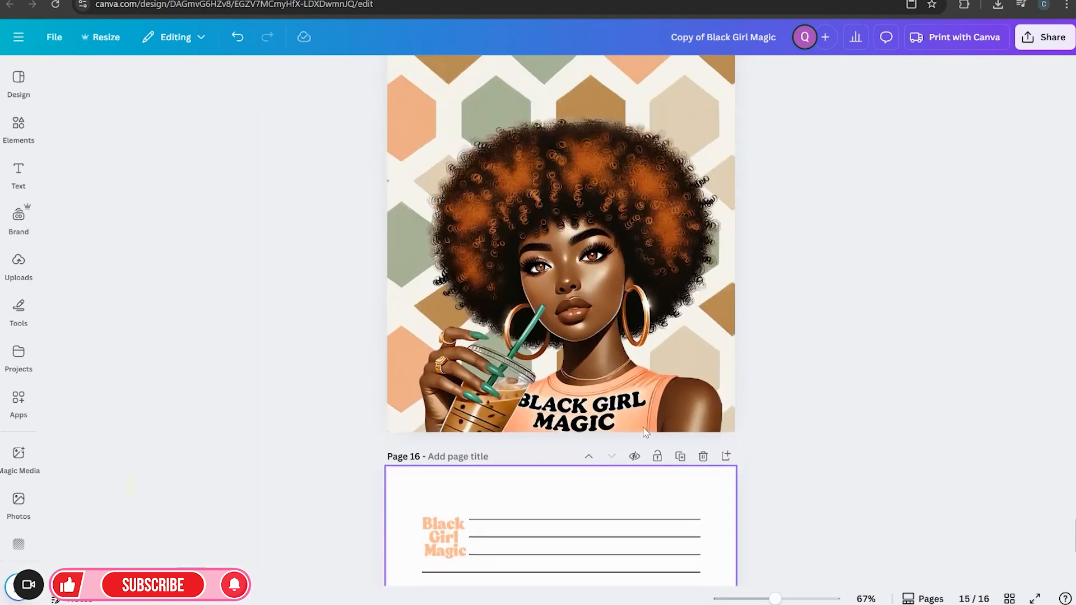
Try recoloring the heading with a color sampled from the illustration using the eyedropper, keeping it peach
{"action": "scroll", "coordinate": [643, 427], "scroll_direction": "down", "scroll_amount": 3}
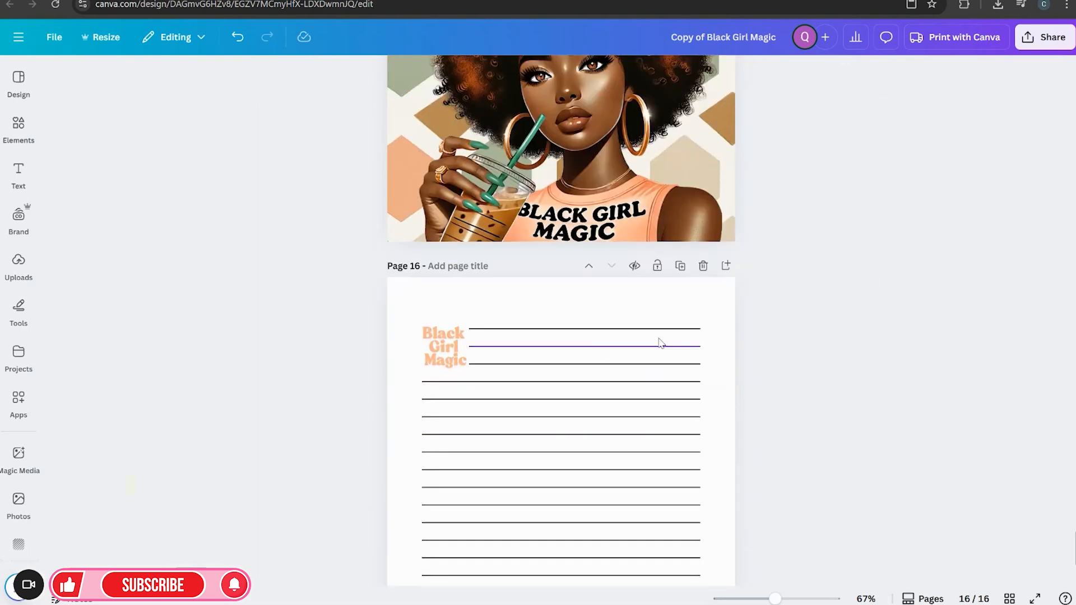
{"action": "left_click", "coordinate": [444, 409]}
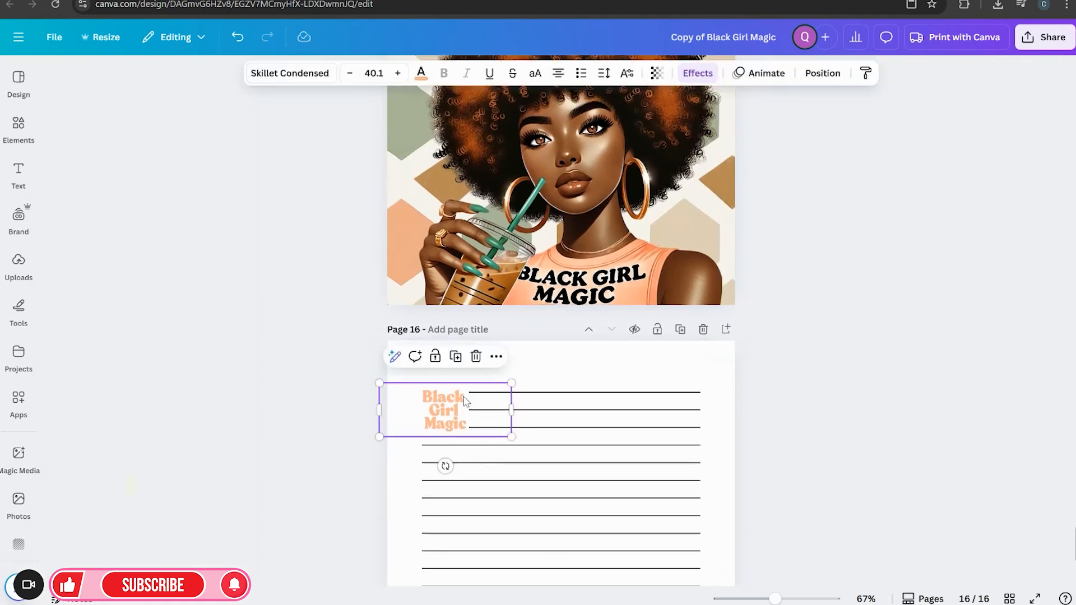
{"action": "left_click", "coordinate": [420, 73]}
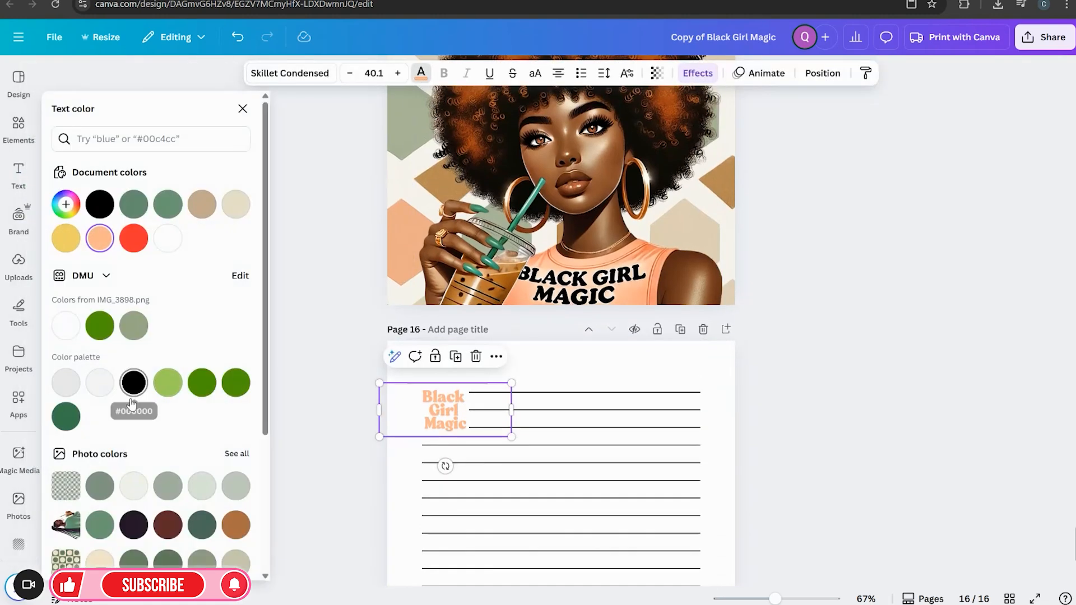
{"action": "left_click", "coordinate": [555, 273]}
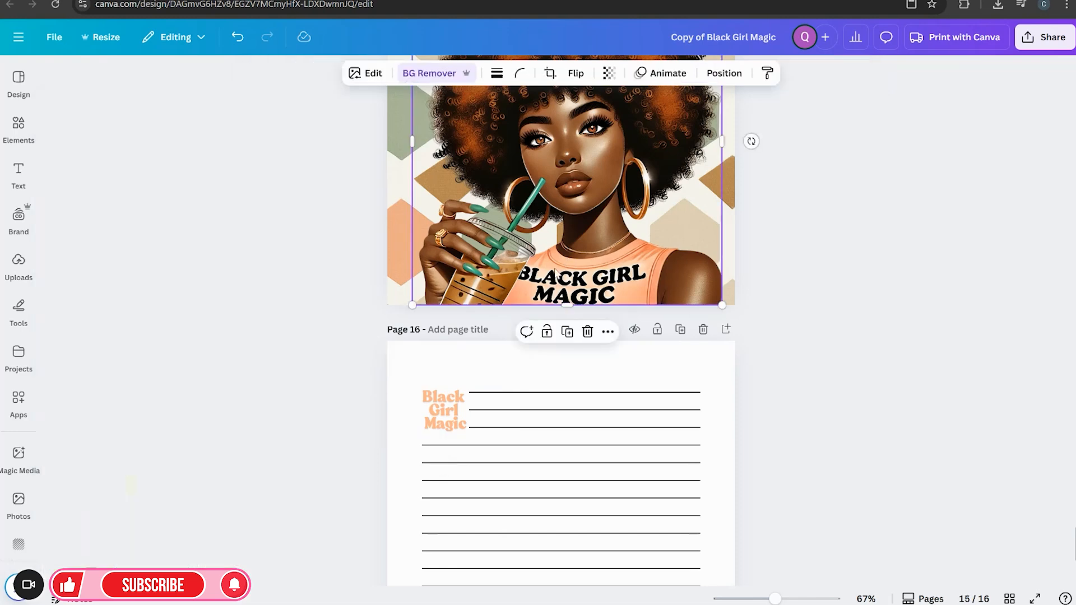
{"action": "left_click", "coordinate": [443, 418]}
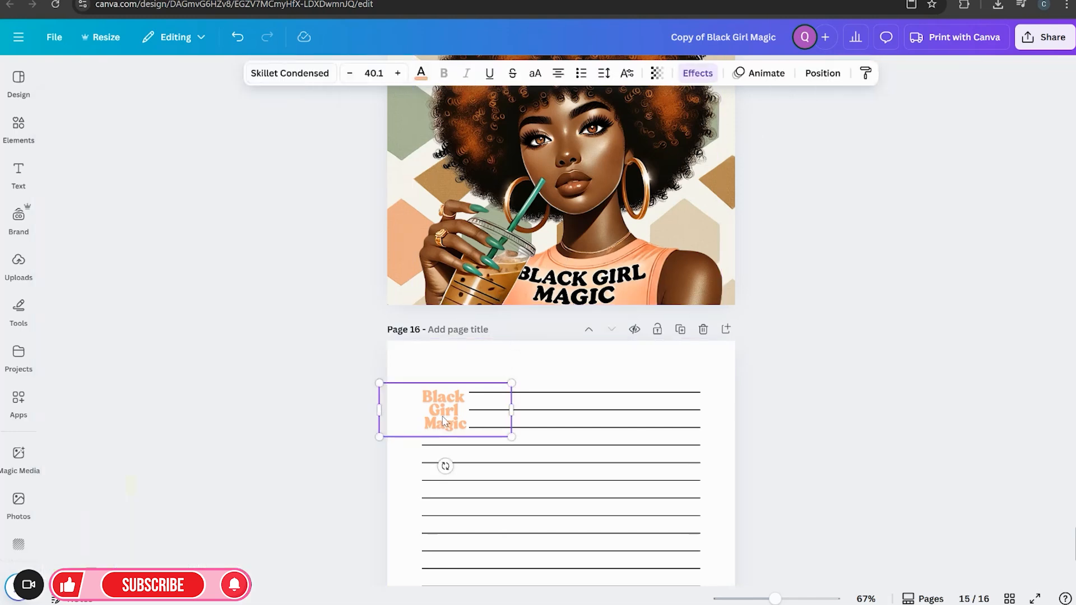
{"action": "left_click", "coordinate": [421, 72]}
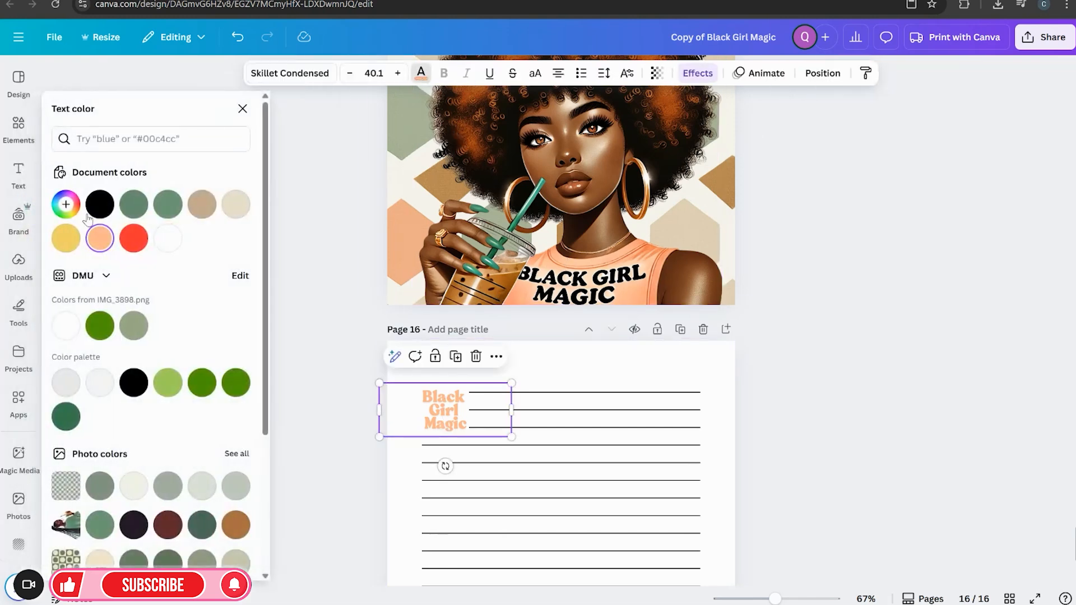
{"action": "left_click", "coordinate": [66, 205]}
{"action": "left_click", "coordinate": [227, 335]}
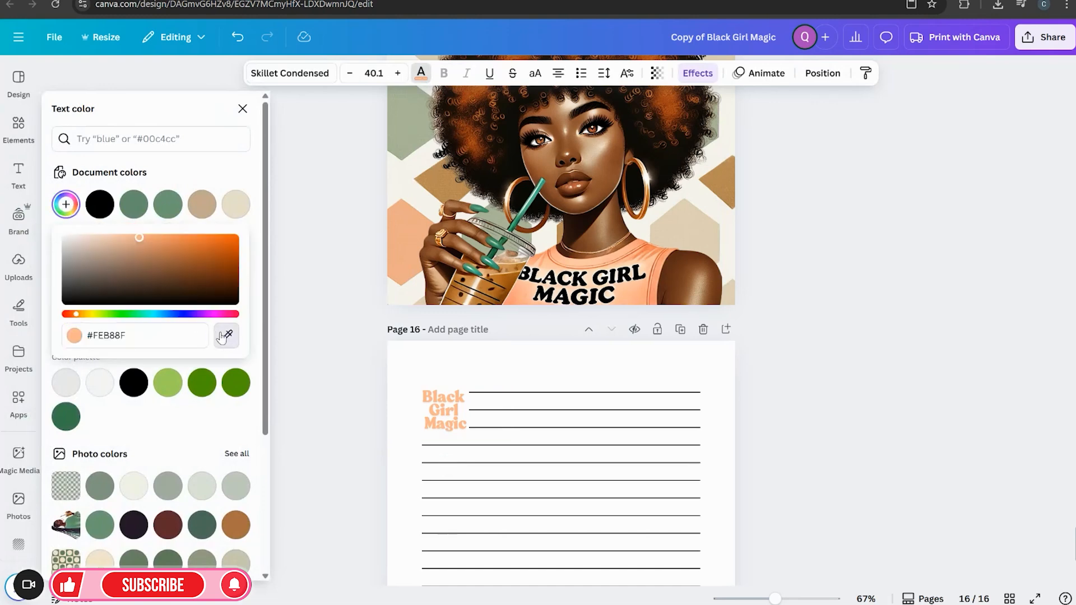
{"action": "left_click", "coordinate": [405, 122]}
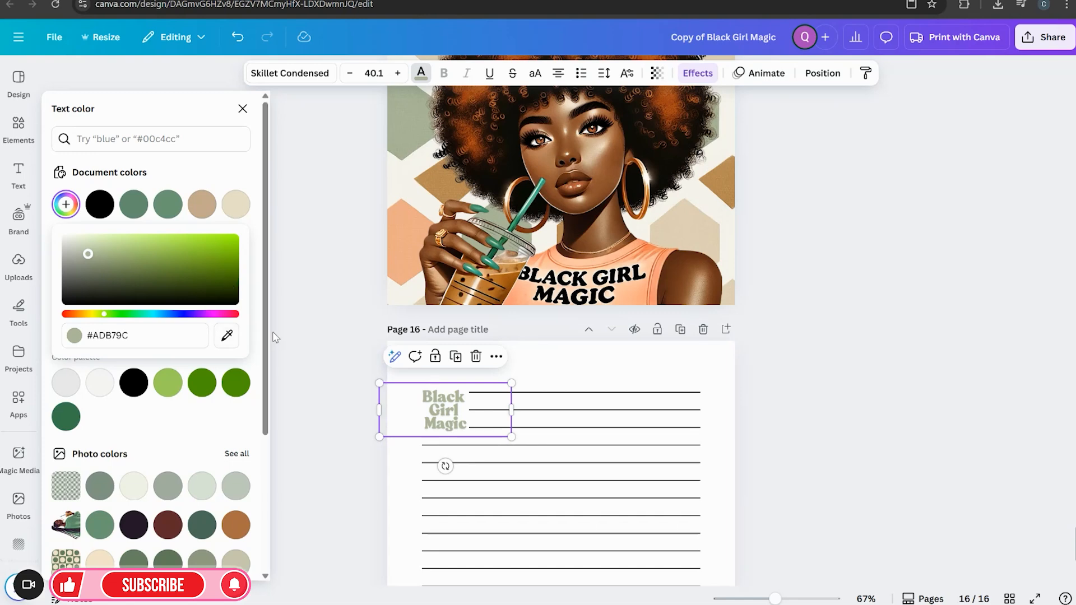
{"action": "left_click", "coordinate": [255, 324]}
{"action": "left_click", "coordinate": [133, 242]}
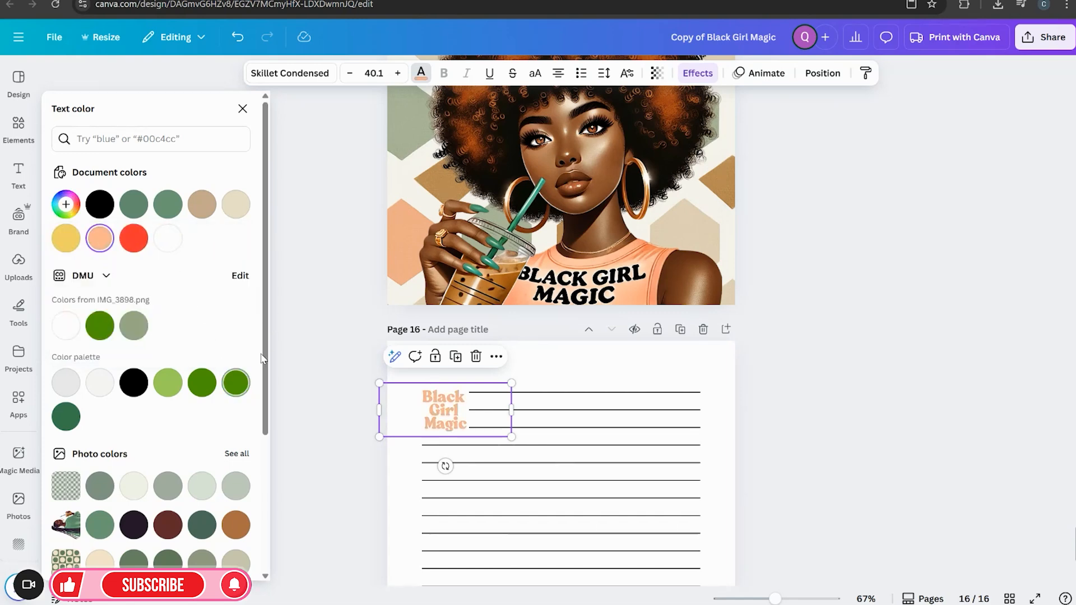
{"action": "left_click", "coordinate": [303, 343]}
Duplicate the branded ruled note page
{"action": "scroll", "coordinate": [336, 361], "scroll_direction": "up", "scroll_amount": 2}
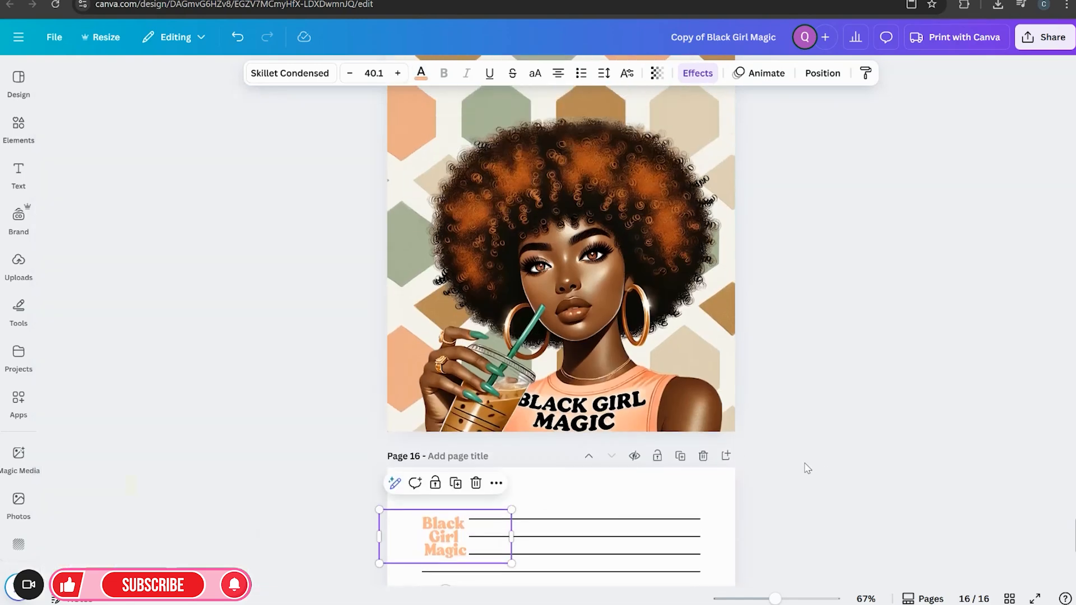
{"action": "scroll", "coordinate": [809, 469], "scroll_direction": "down", "scroll_amount": 2}
{"action": "left_click", "coordinate": [680, 330]}
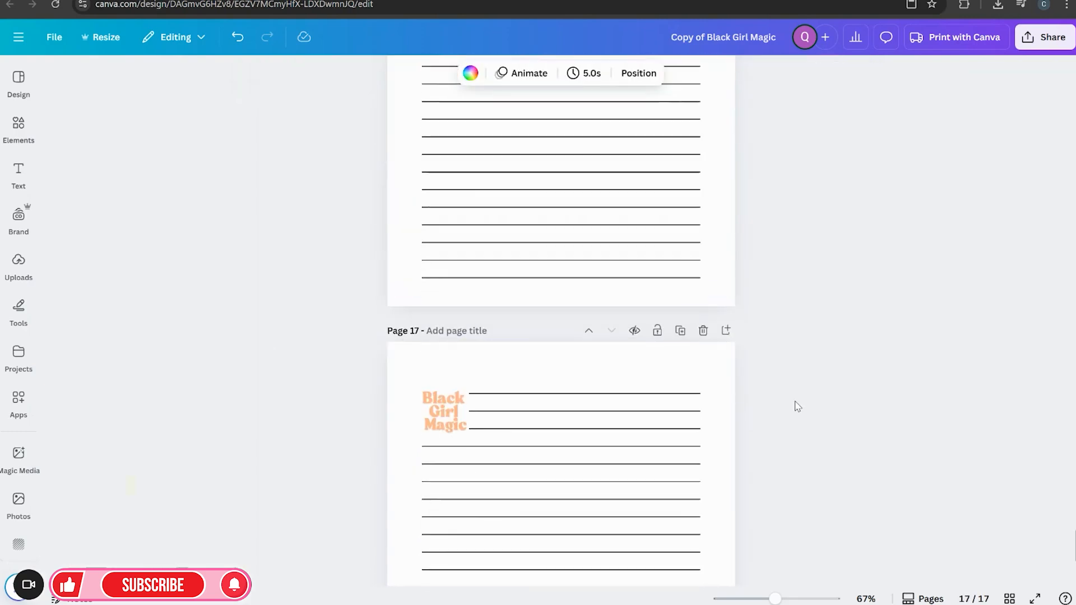
Select the patterned cover page and view the design in full-screen presentation mode
{"action": "scroll", "coordinate": [795, 406], "scroll_direction": "up", "scroll_amount": 10}
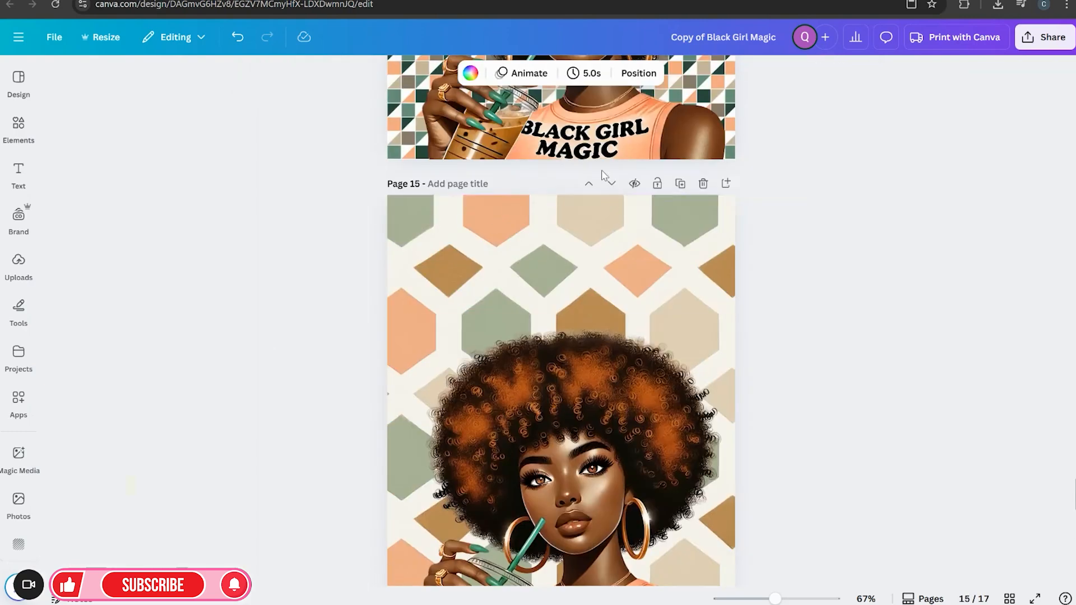
{"action": "scroll", "coordinate": [589, 252], "scroll_direction": "up", "scroll_amount": 6}
{"action": "scroll", "coordinate": [589, 253], "scroll_direction": "up", "scroll_amount": 3}
{"action": "left_click", "coordinate": [598, 277]}
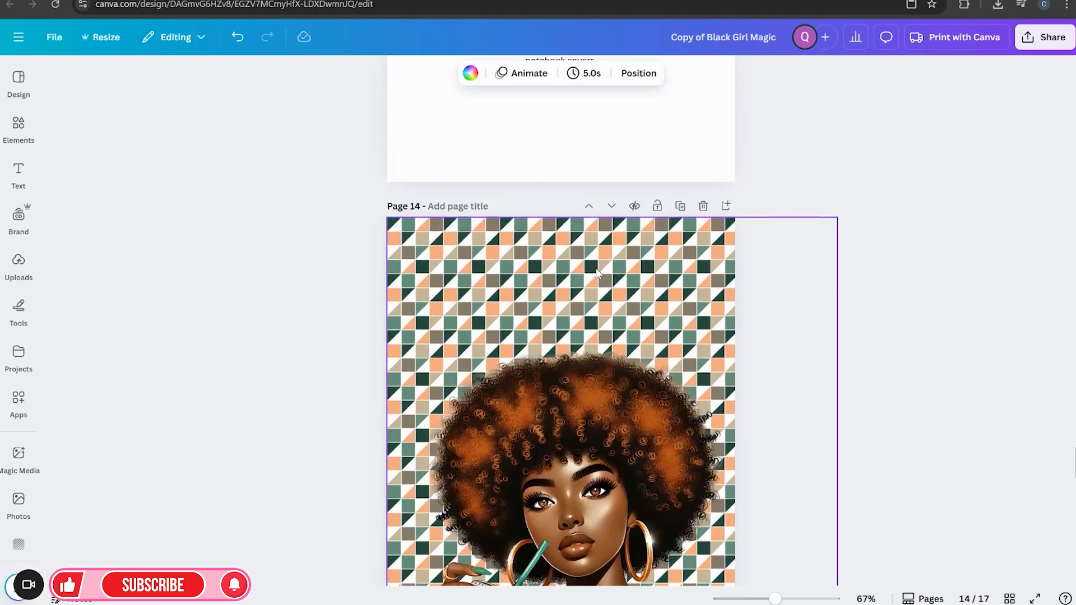
{"action": "left_click", "coordinate": [1034, 598]}
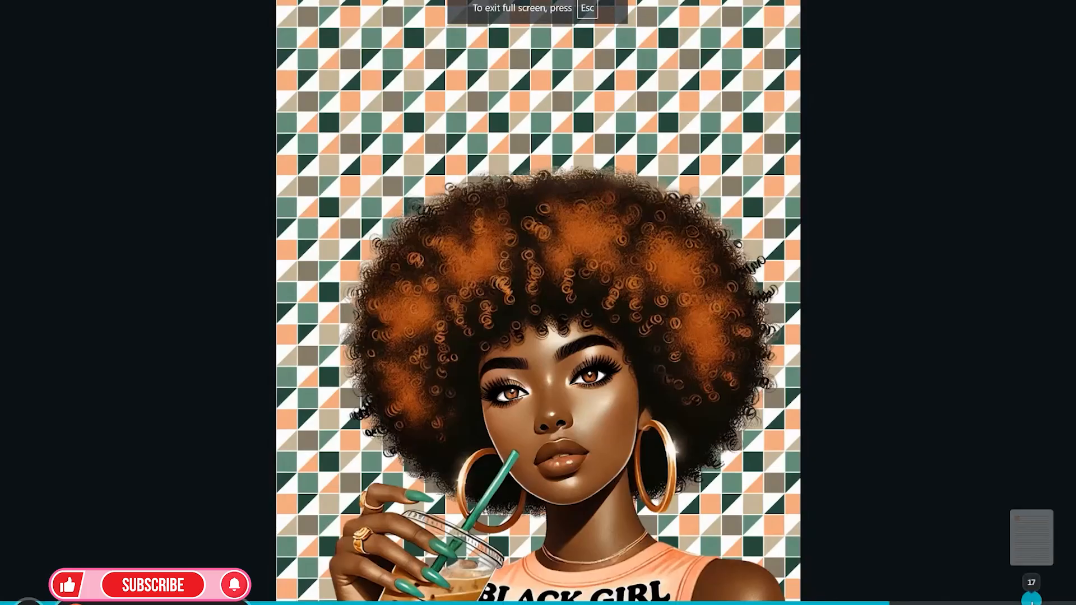
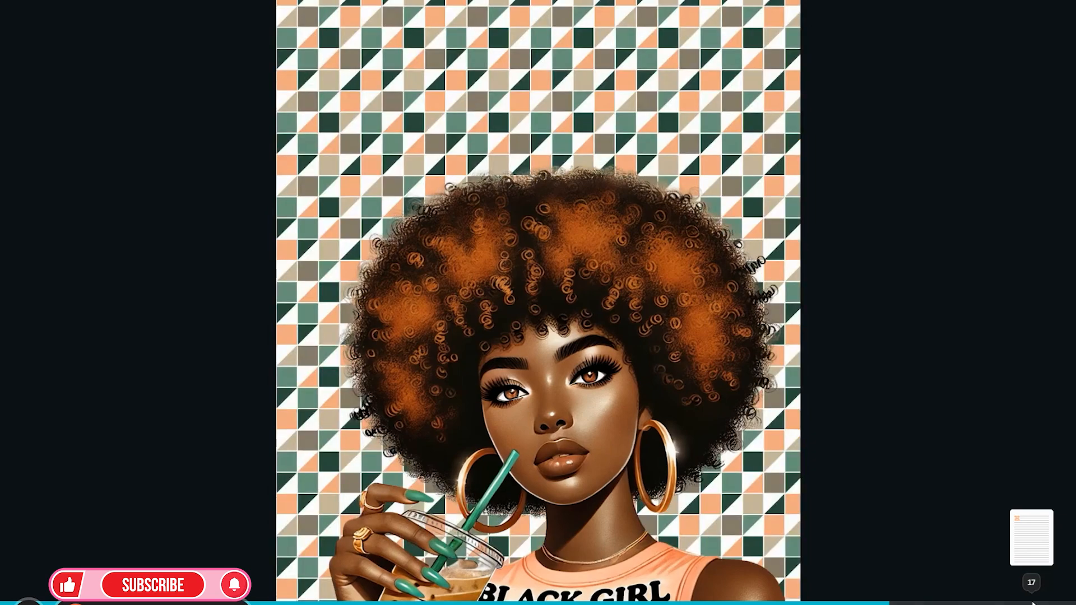
Preview the design in full-screen presentation, stepping from the patterned cover page to the ruled note page
{"action": "key", "text": "Escape"}
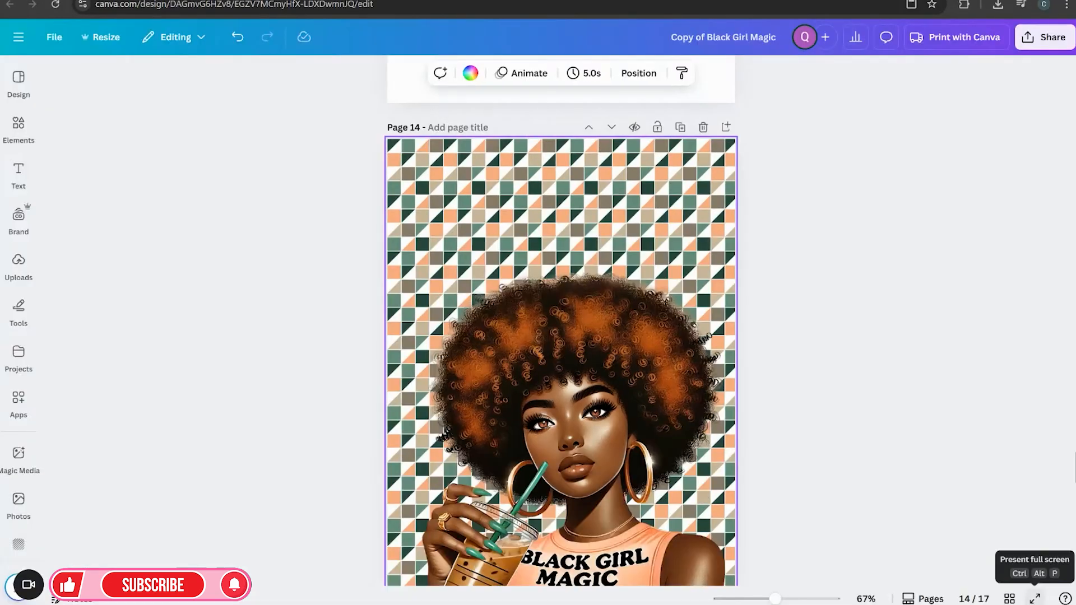
{"action": "left_click", "coordinate": [1008, 598]}
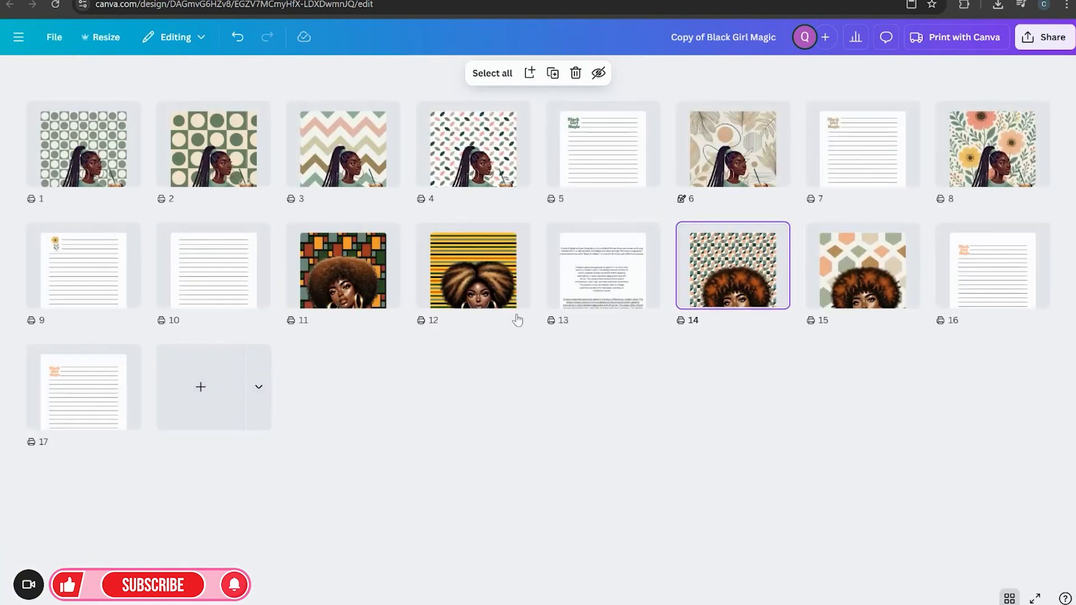
{"action": "double_click", "coordinate": [747, 274]}
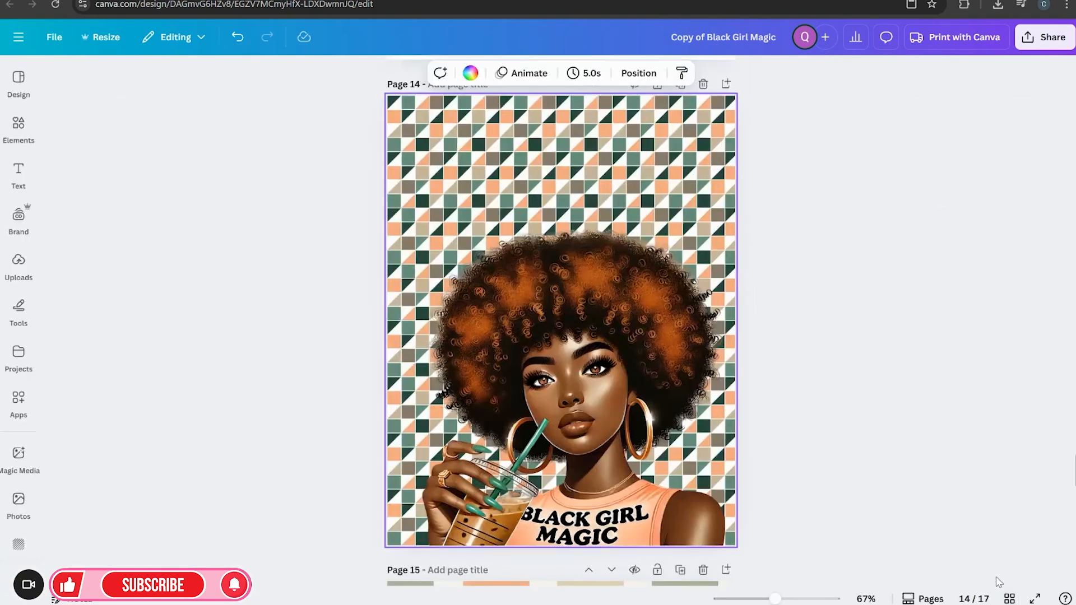
{"action": "left_click", "coordinate": [1033, 598]}
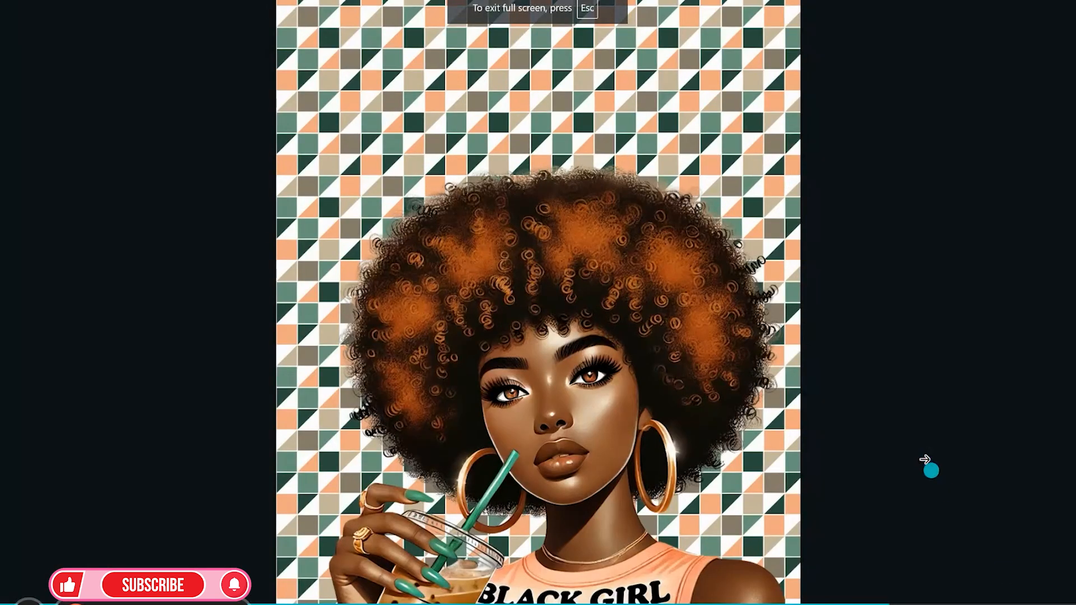
{"action": "left_click", "coordinate": [924, 459]}
{"action": "left_click", "coordinate": [925, 459]}
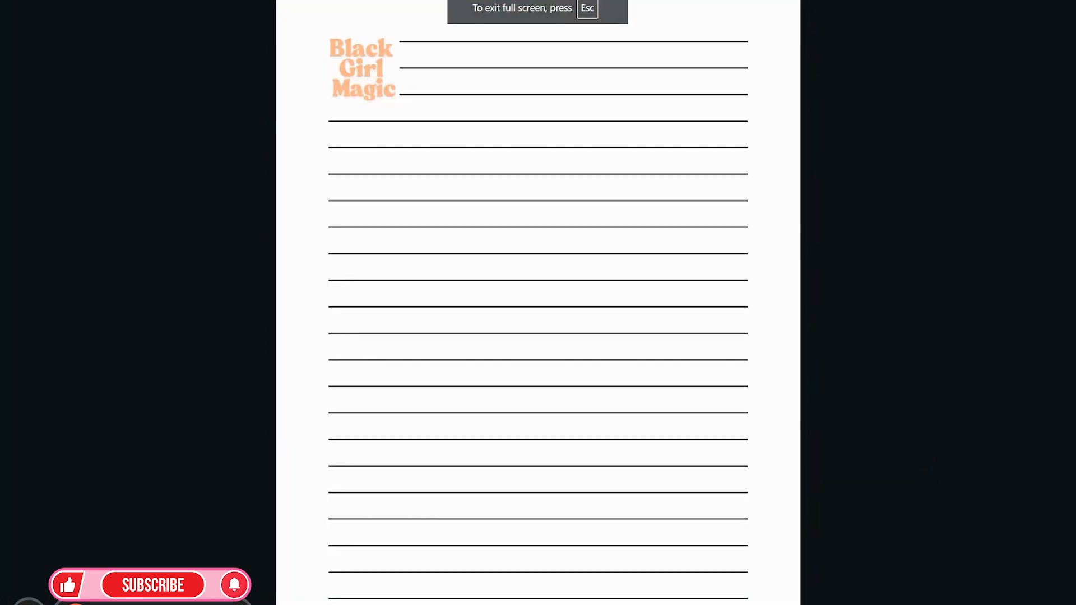
{"action": "key", "text": "Escape"}
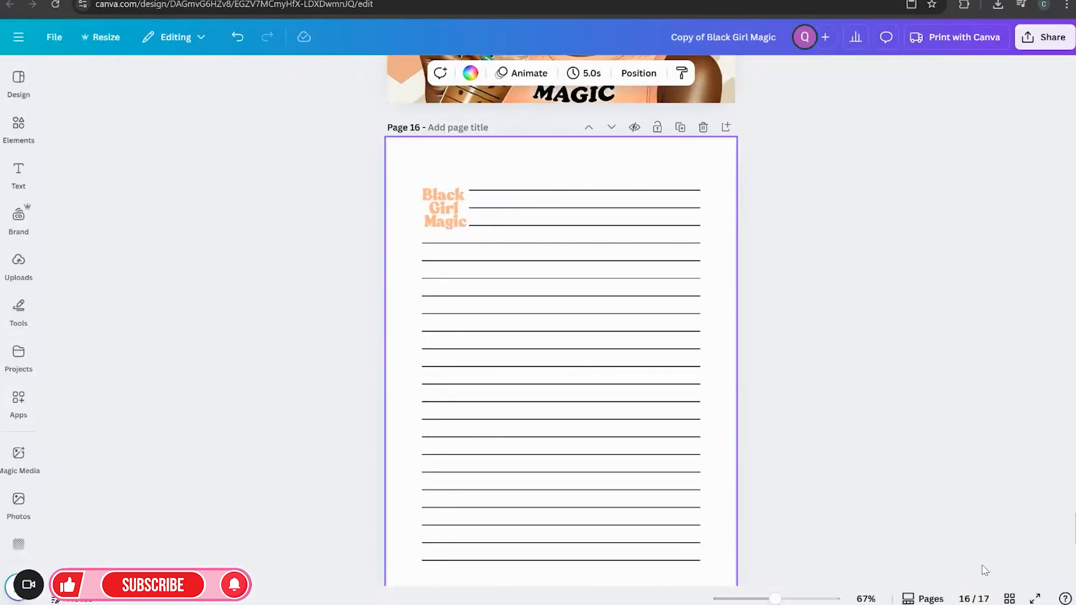
Duplicate the last ruled note page seven times in the page grid view
{"action": "left_click", "coordinate": [1009, 598]}
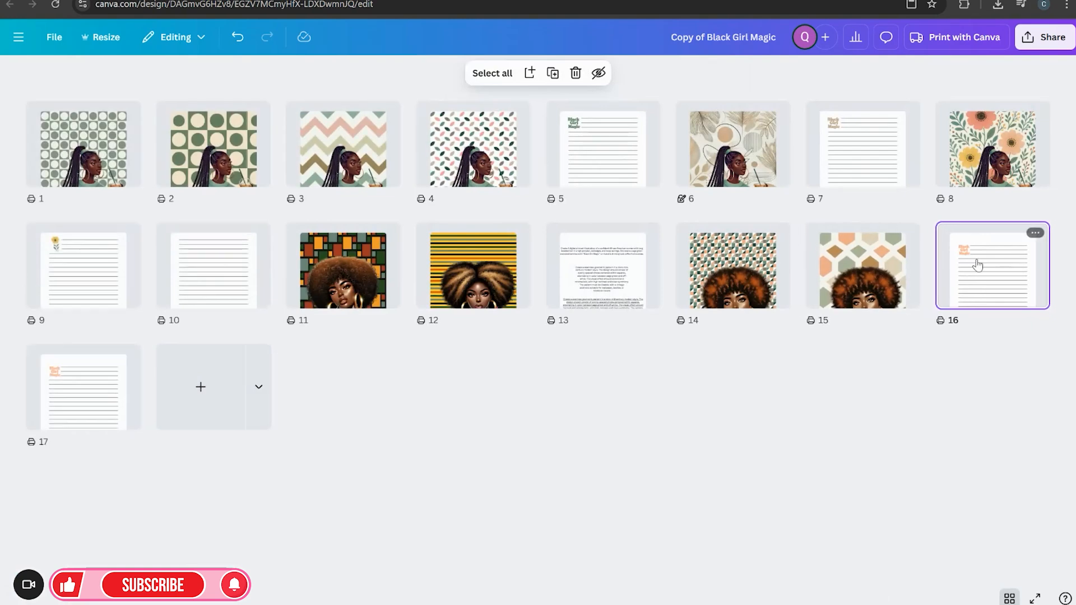
{"action": "left_click", "coordinate": [106, 383]}
{"action": "left_click", "coordinate": [128, 353]}
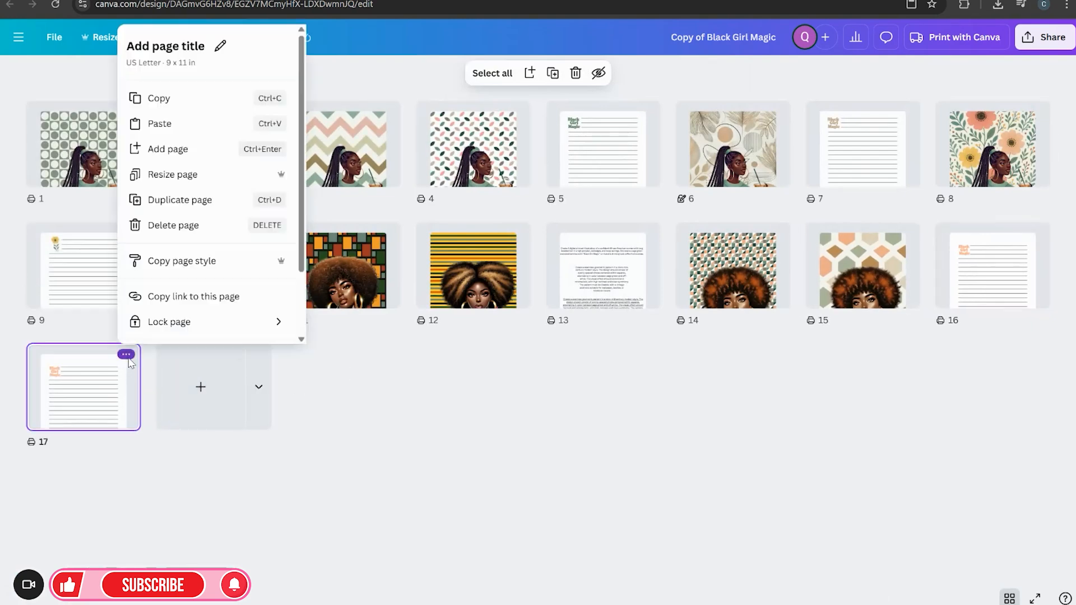
{"action": "left_click", "coordinate": [202, 200]}
{"action": "left_click", "coordinate": [255, 354]}
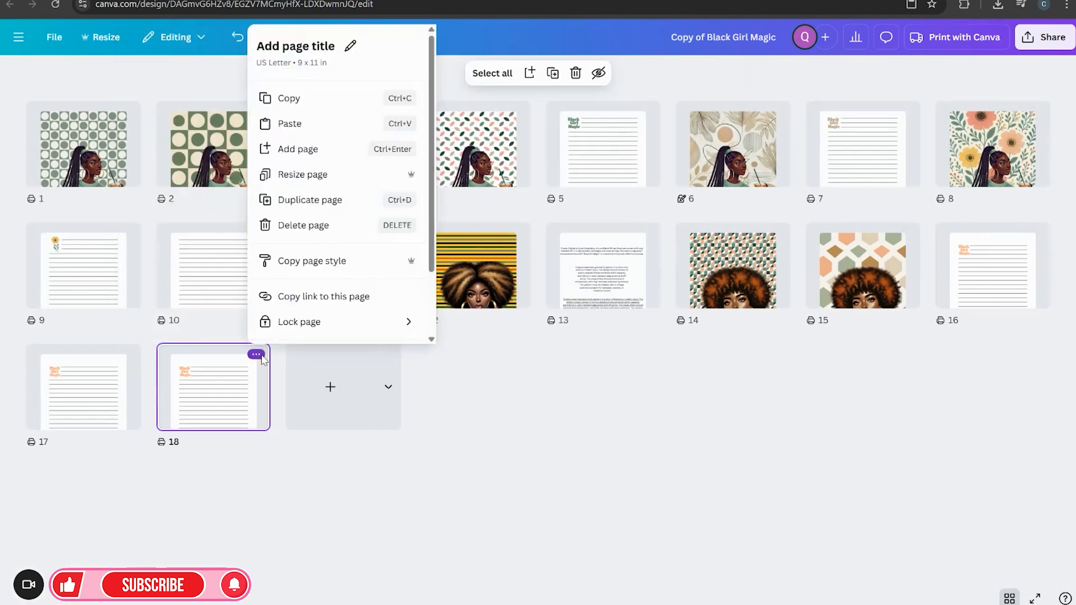
{"action": "left_click", "coordinate": [314, 201]}
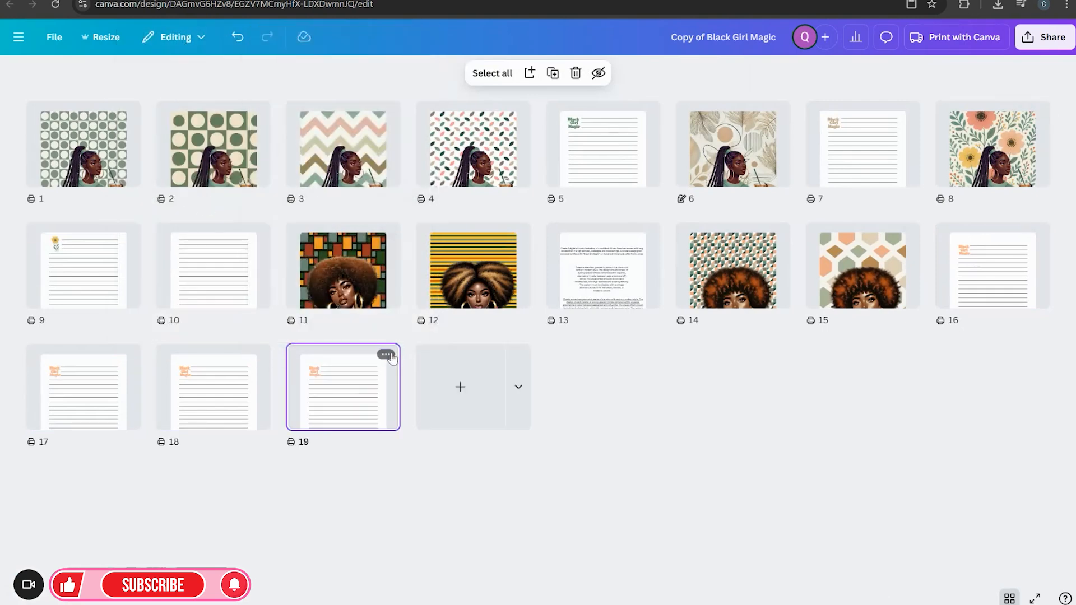
{"action": "left_click", "coordinate": [386, 354]}
{"action": "left_click", "coordinate": [446, 200]}
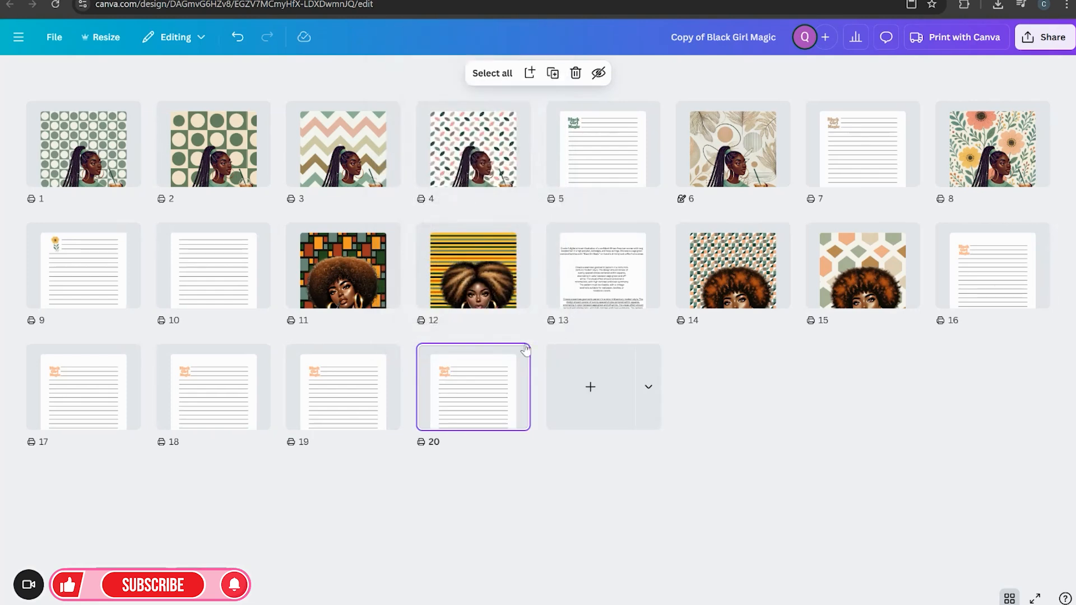
{"action": "left_click", "coordinate": [516, 355]}
{"action": "left_click", "coordinate": [577, 200]}
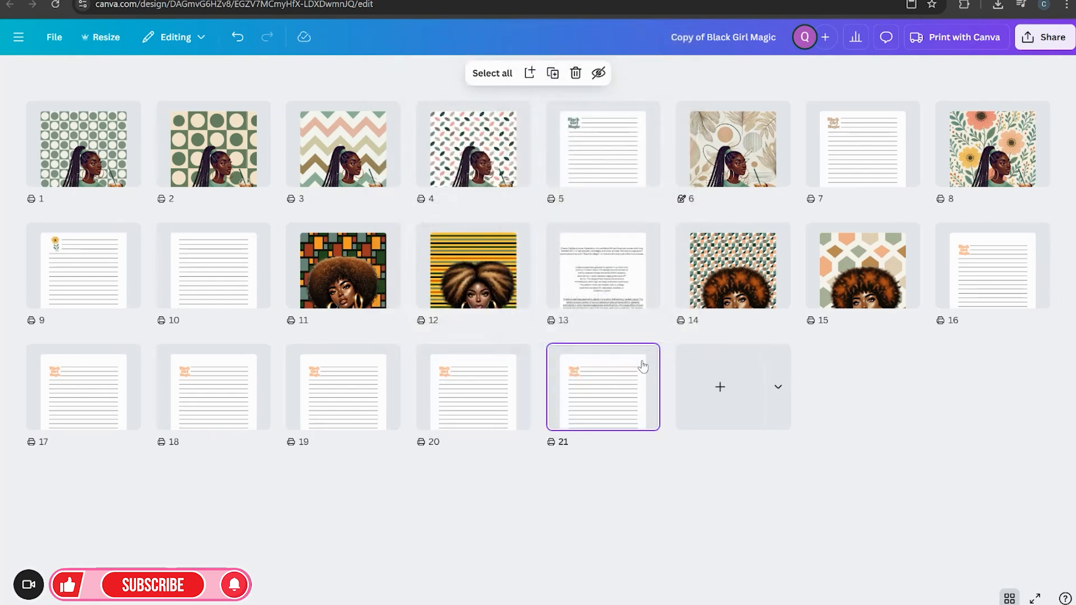
{"action": "left_click", "coordinate": [645, 355]}
{"action": "left_click", "coordinate": [700, 201]}
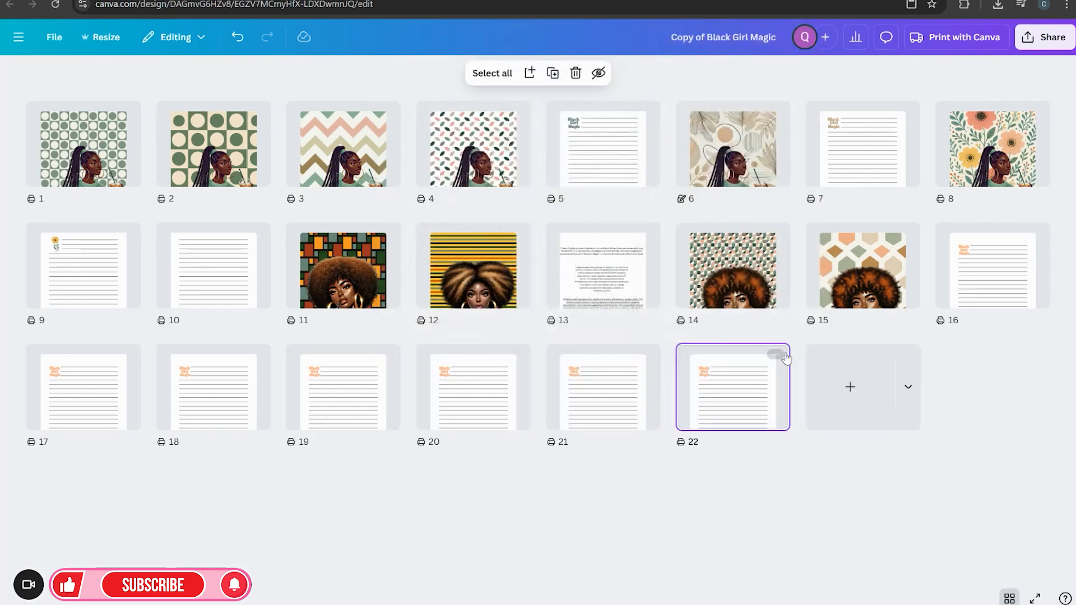
{"action": "left_click", "coordinate": [778, 355]}
{"action": "left_click", "coordinate": [832, 200]}
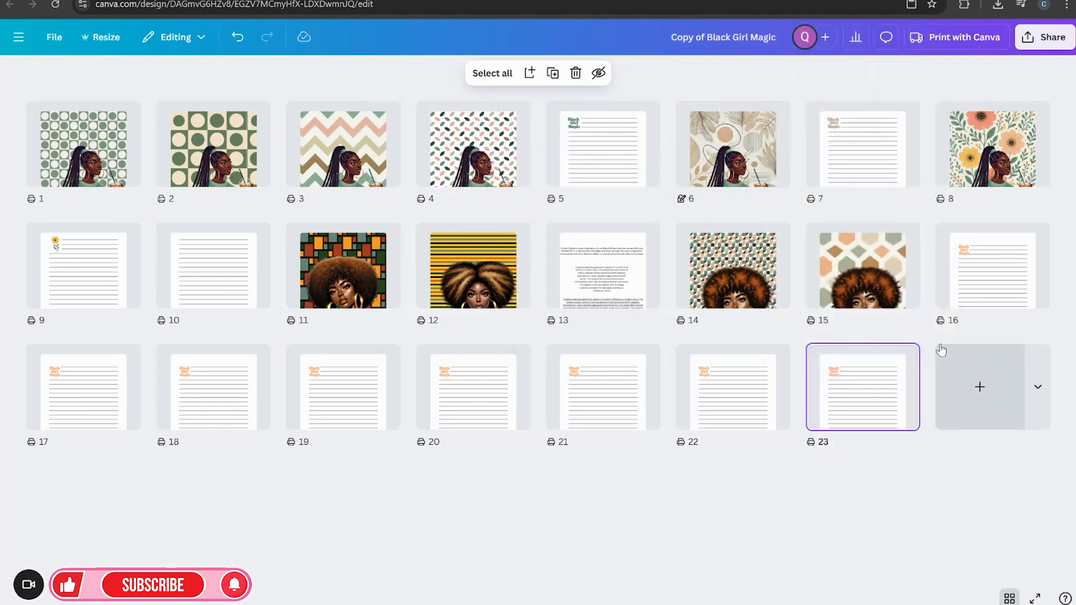
{"action": "left_click", "coordinate": [906, 354]}
{"action": "left_click", "coordinate": [957, 200]}
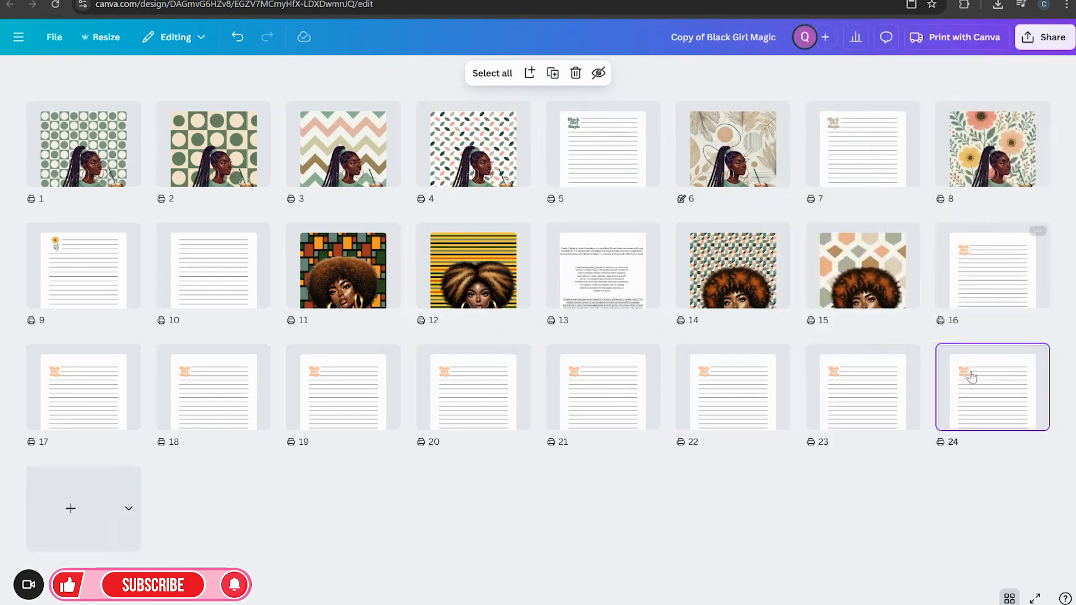
Select the eight ruled note pages 17 to 24 and duplicate them together
{"action": "left_click_drag", "start_coordinate": [1015, 456], "coordinate": [24, 343]}
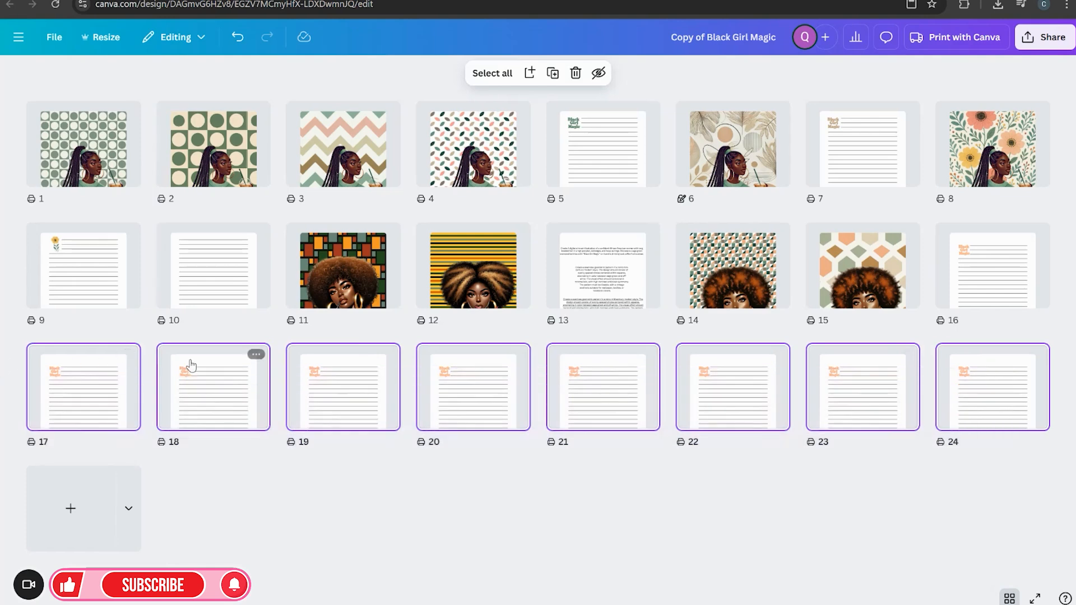
{"action": "right_click", "coordinate": [124, 374]}
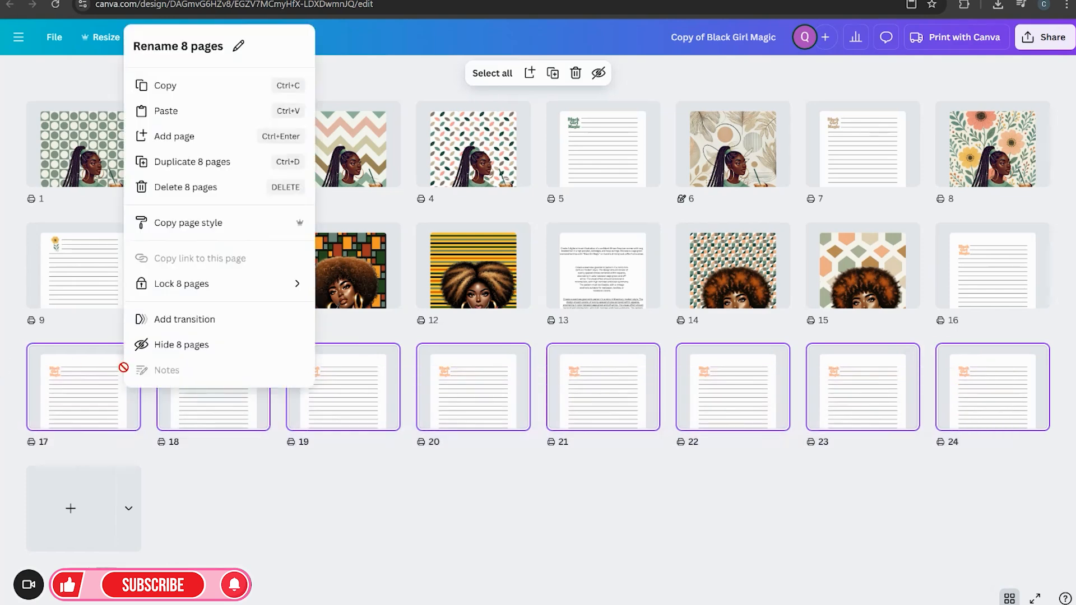
{"action": "left_click", "coordinate": [193, 161]}
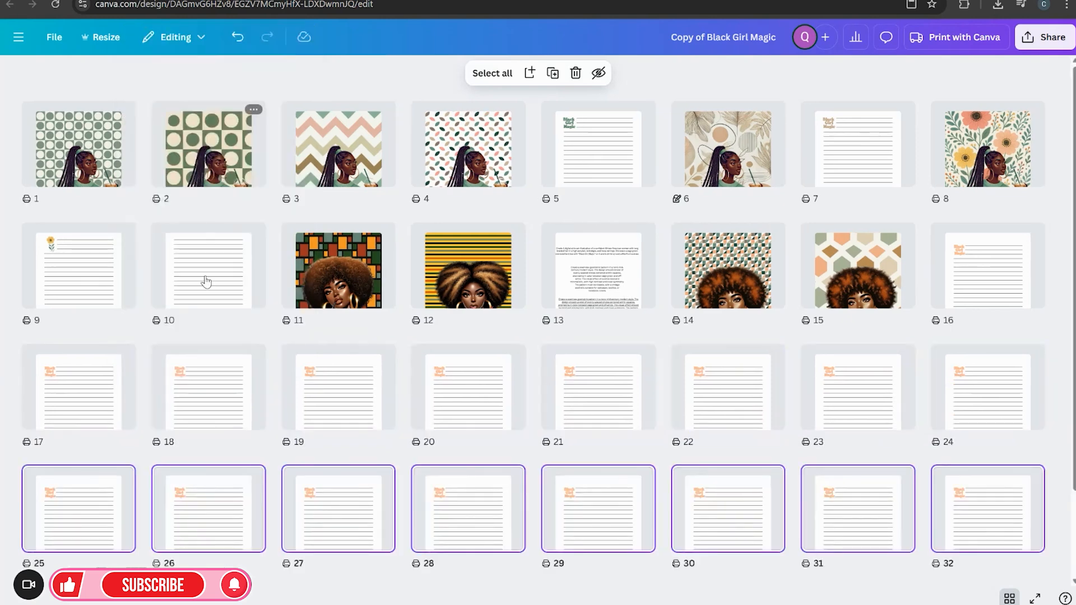
Delete the newly duplicated eight pages and undo that deletion
{"action": "left_click", "coordinate": [121, 476]}
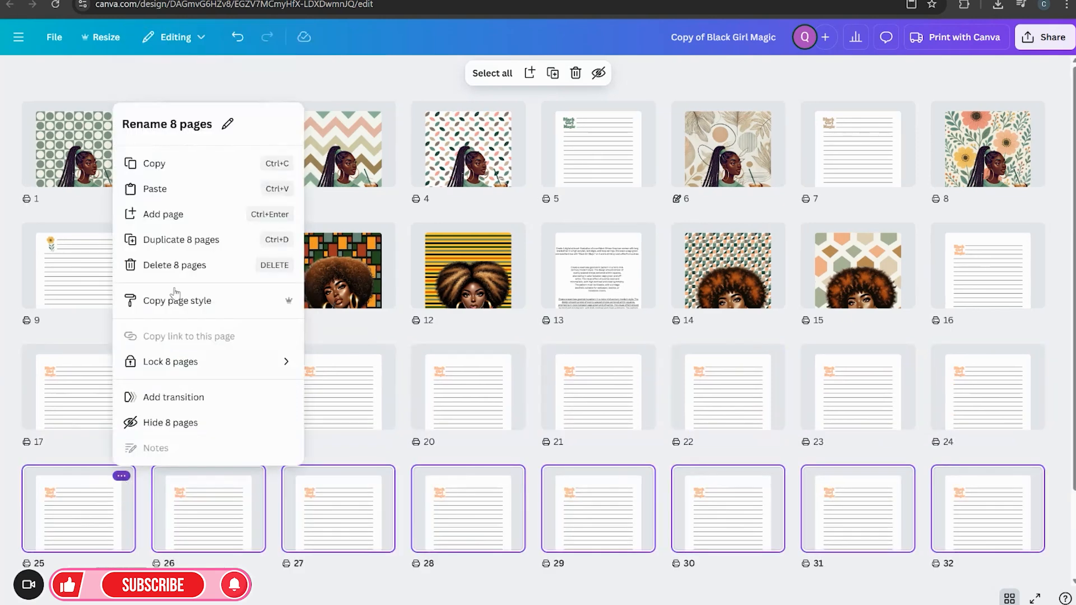
{"action": "left_click", "coordinate": [198, 267]}
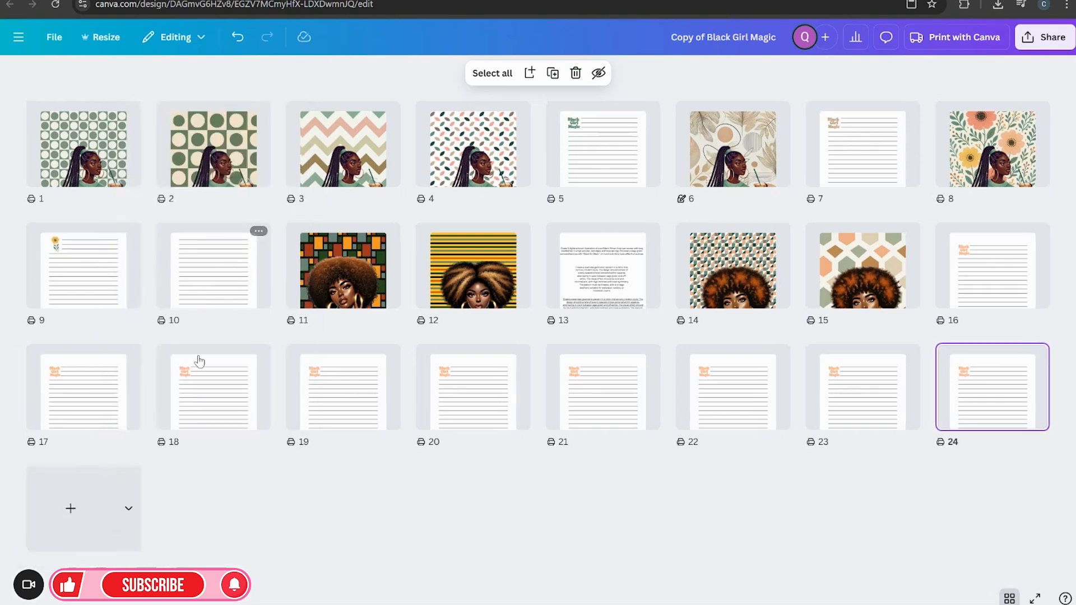
{"action": "left_click", "coordinate": [237, 37]}
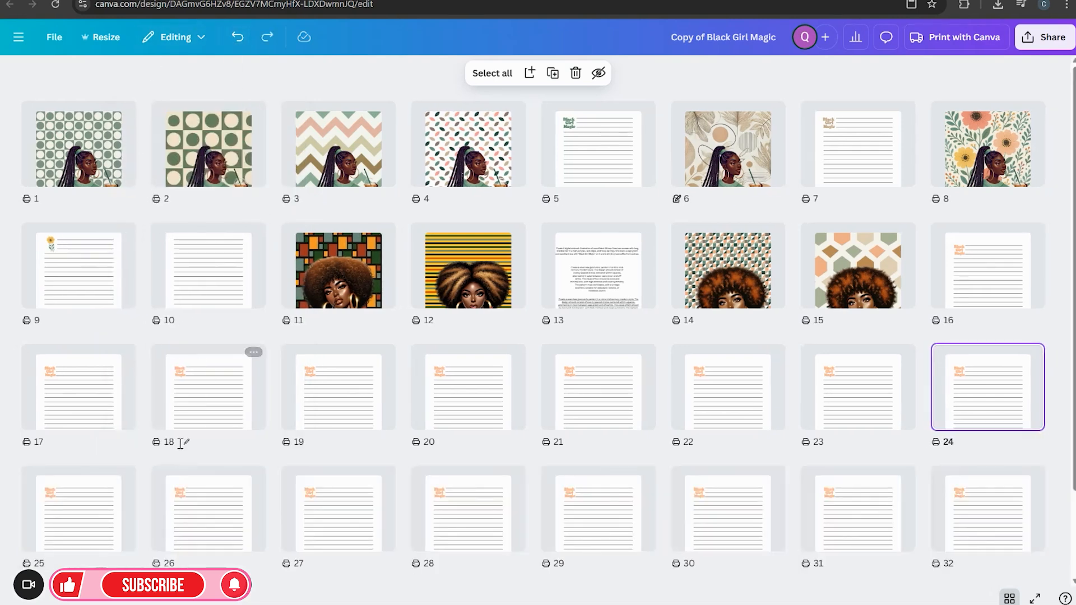
Select the ruled note pages 25 to 32 and duplicate the eight pages
{"action": "scroll", "coordinate": [197, 429], "scroll_direction": "down", "scroll_amount": 2}
{"action": "left_click", "coordinate": [104, 408]}
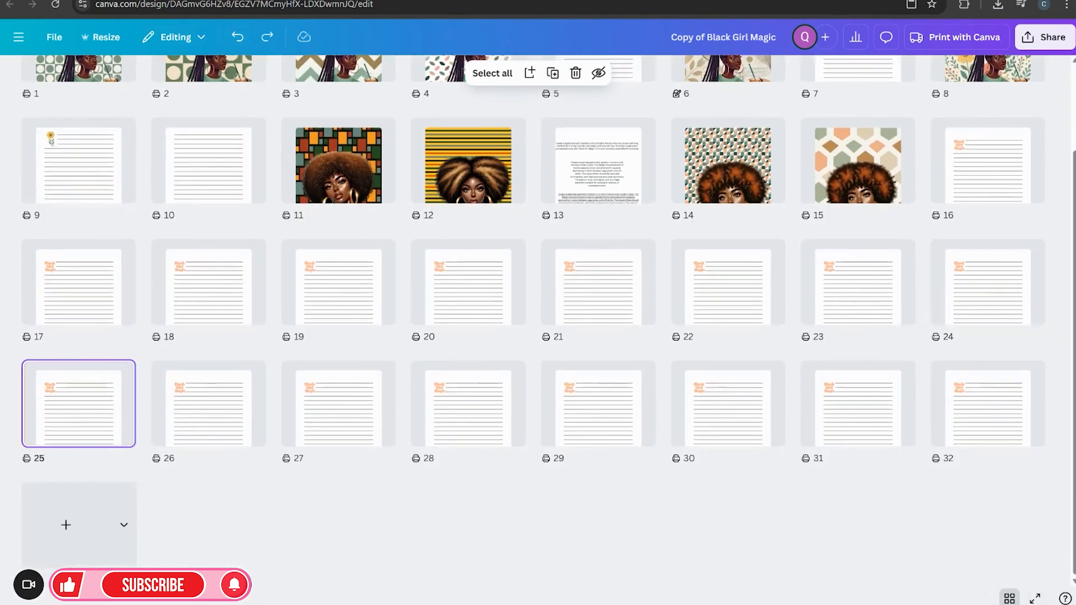
{"action": "left_click_drag", "start_coordinate": [980, 498], "coordinate": [51, 365]}
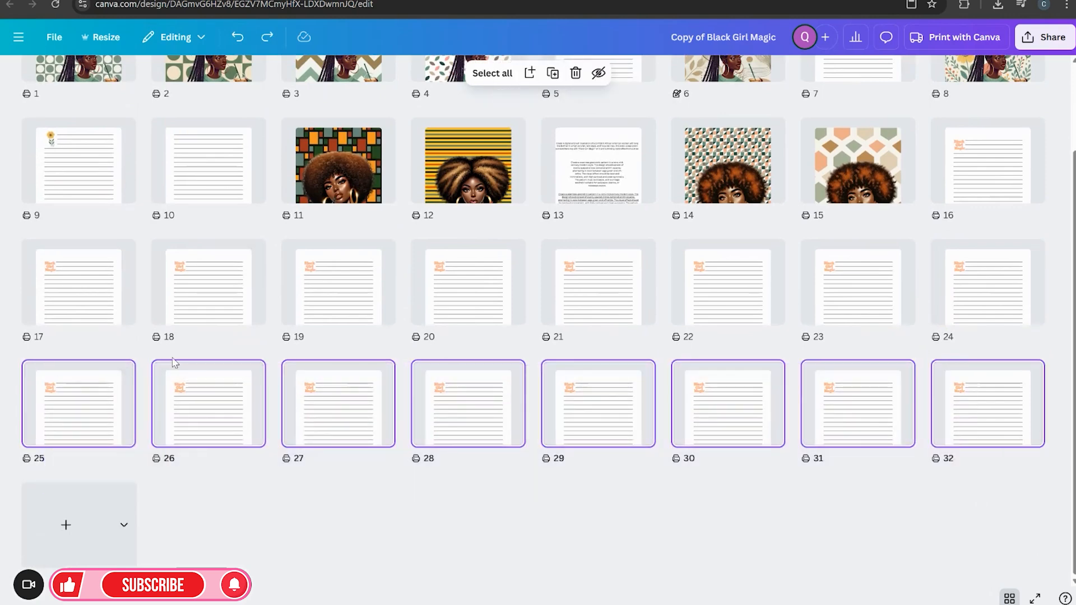
{"action": "left_click", "coordinate": [120, 371]}
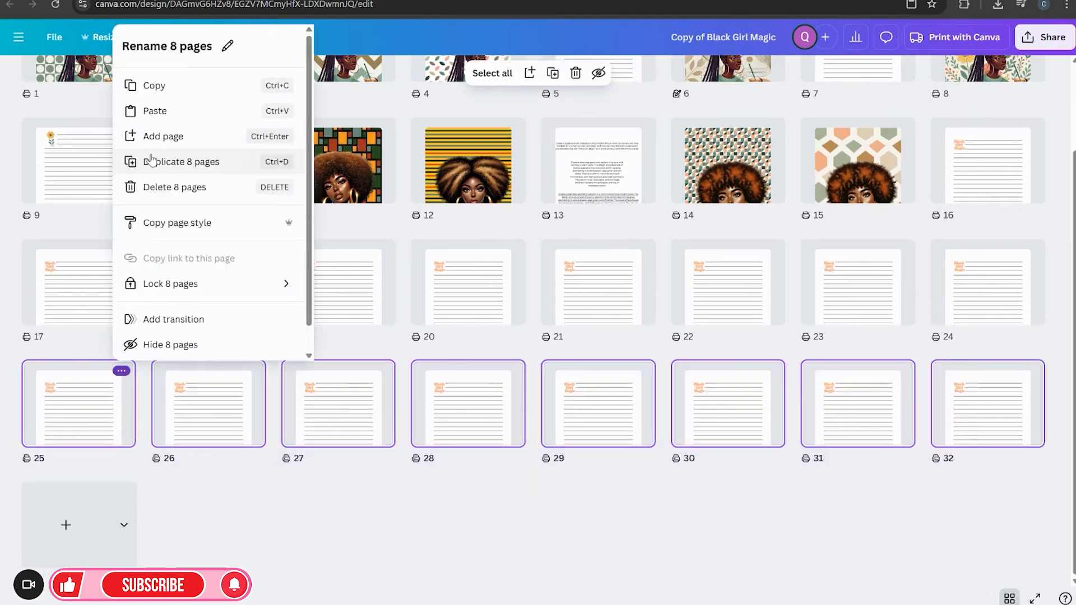
{"action": "left_click", "coordinate": [152, 161]}
Duplicate each newest block of eight ruled note pages four more times
{"action": "scroll", "coordinate": [239, 528], "scroll_direction": "down", "scroll_amount": 3}
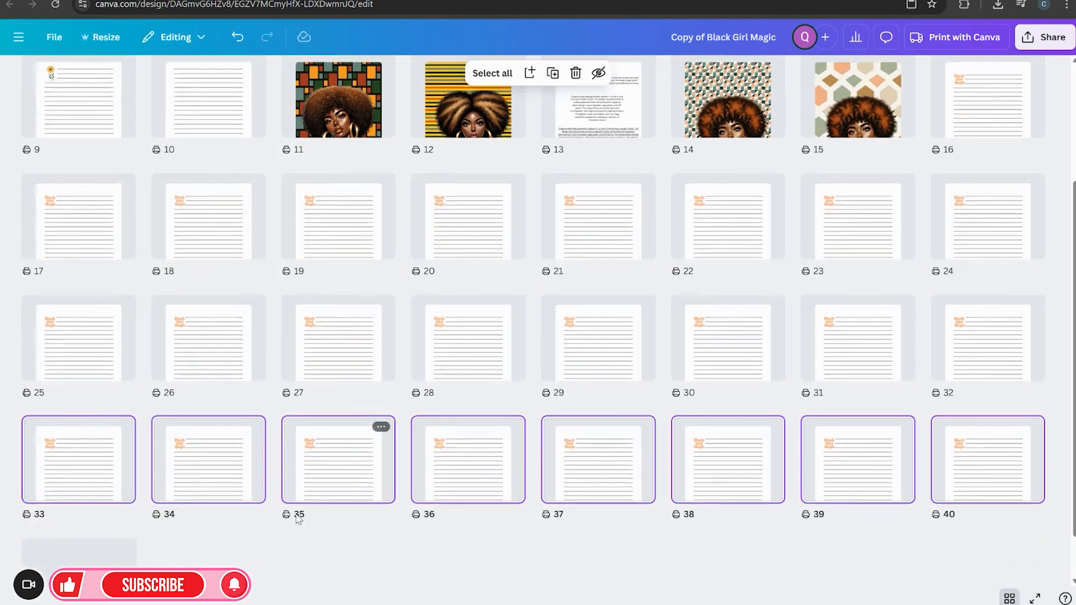
{"action": "left_click", "coordinate": [121, 370]}
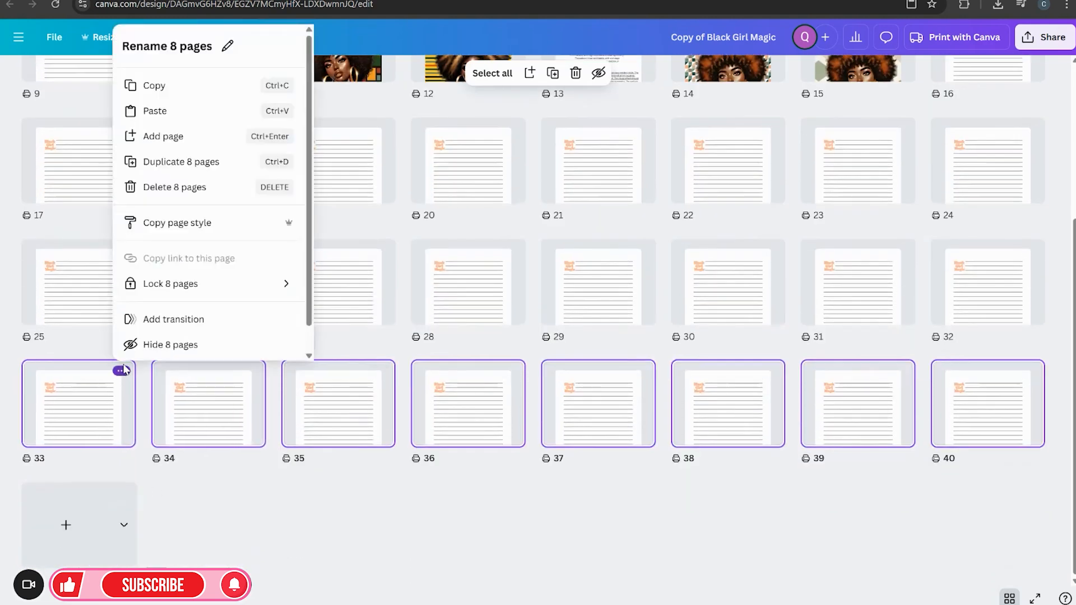
{"action": "left_click", "coordinate": [195, 164]}
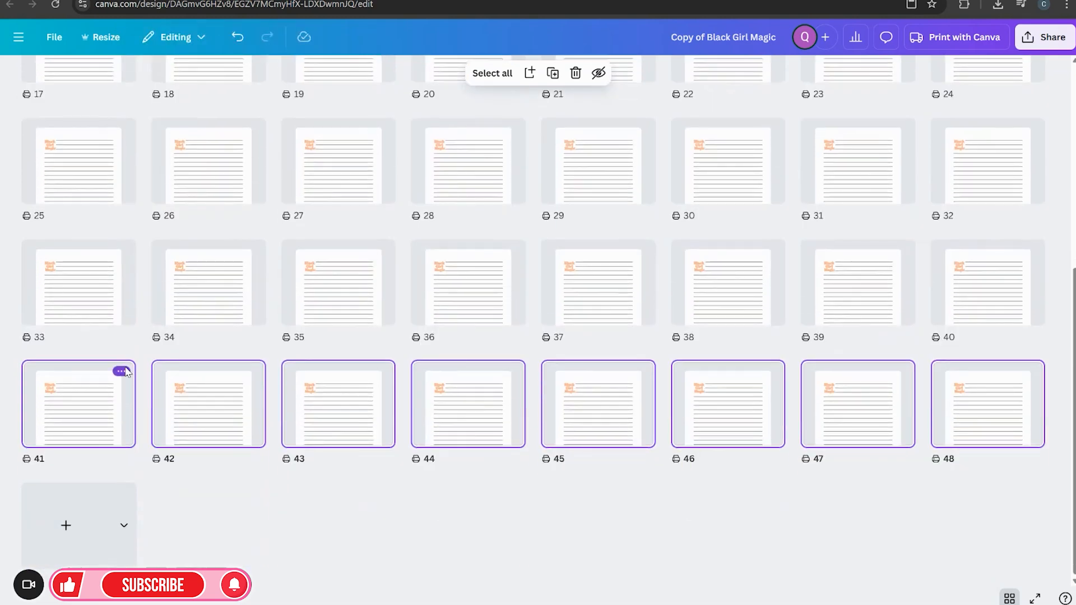
{"action": "left_click", "coordinate": [121, 370]}
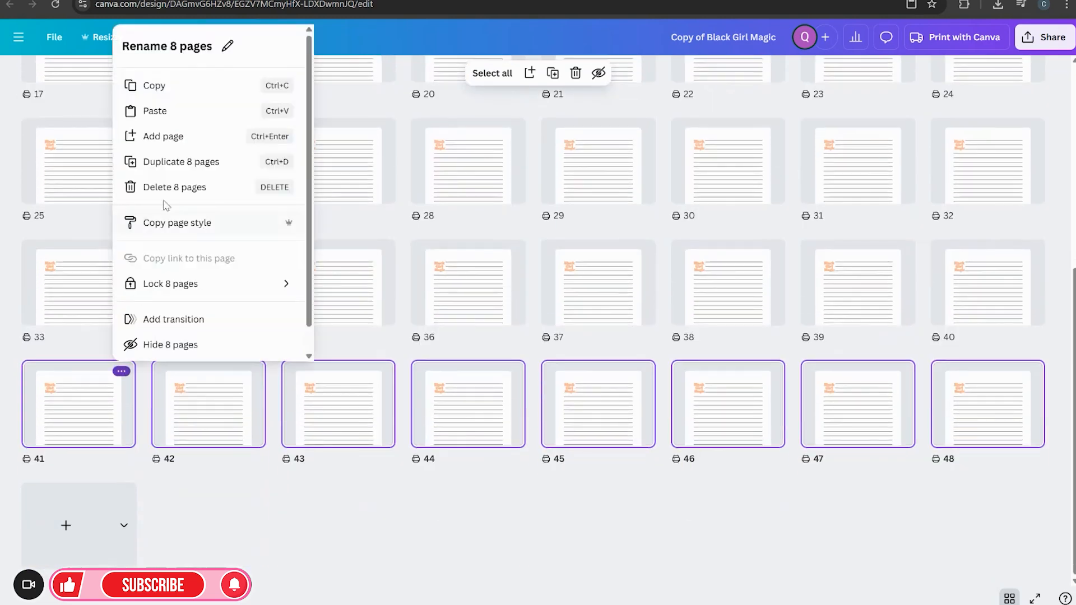
{"action": "left_click", "coordinate": [168, 162]}
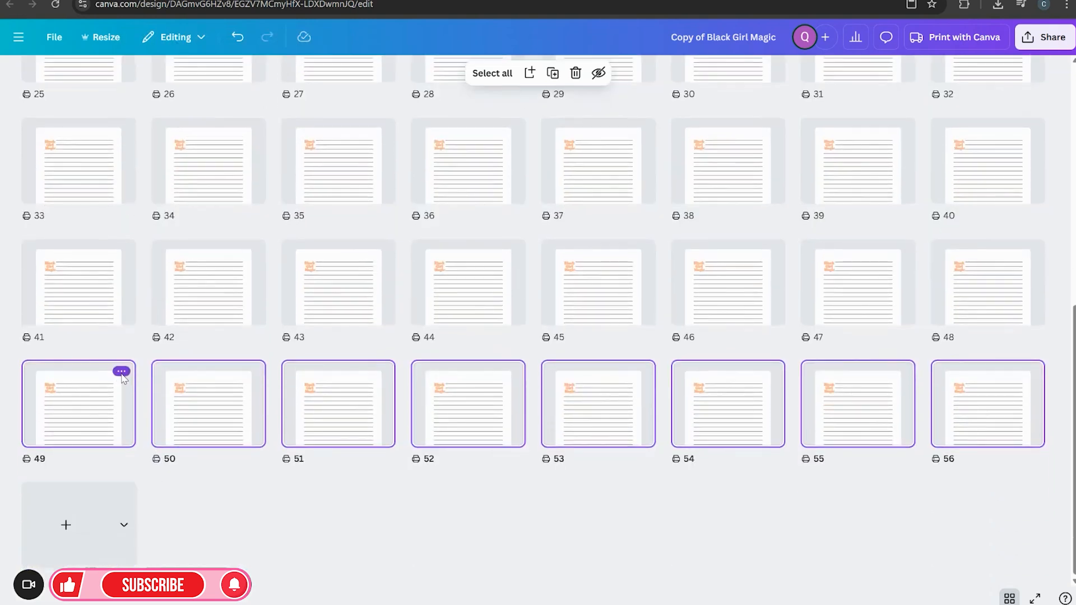
{"action": "left_click", "coordinate": [122, 373]}
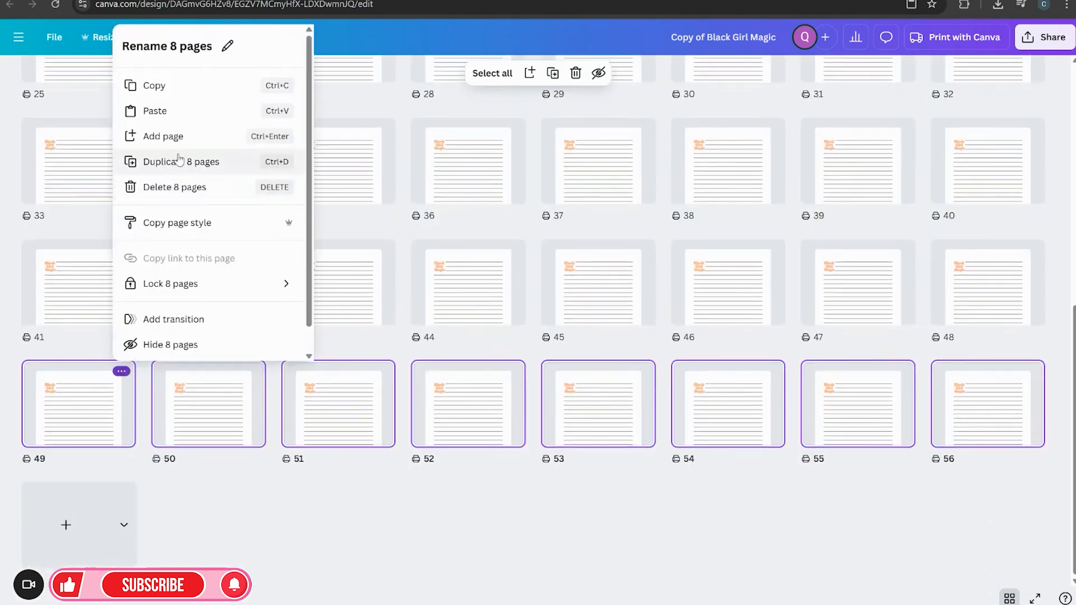
{"action": "left_click", "coordinate": [178, 174]}
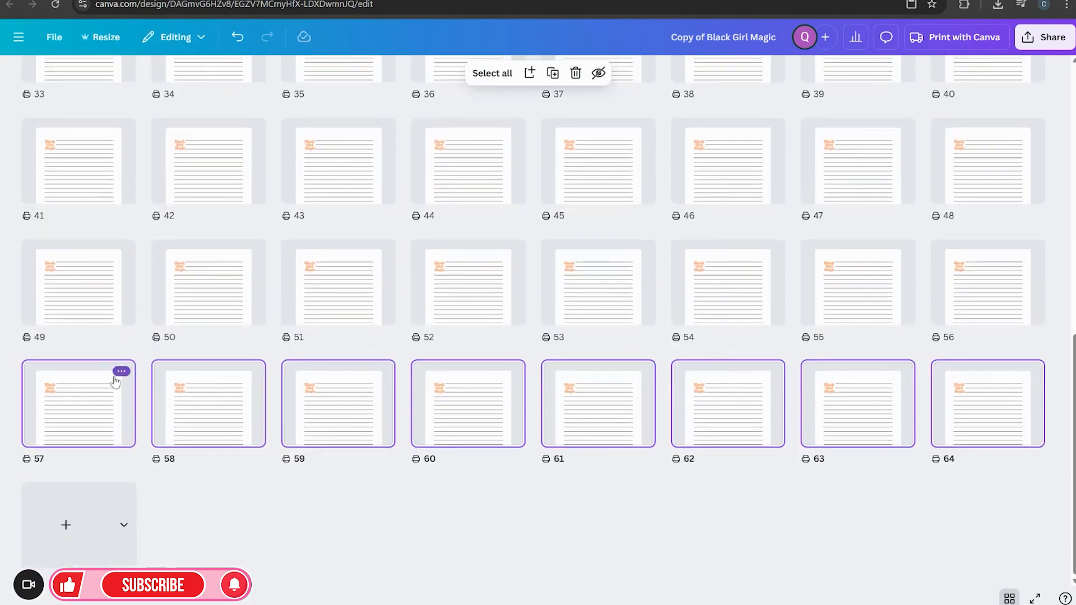
{"action": "left_click", "coordinate": [121, 371]}
{"action": "left_click", "coordinate": [168, 161]}
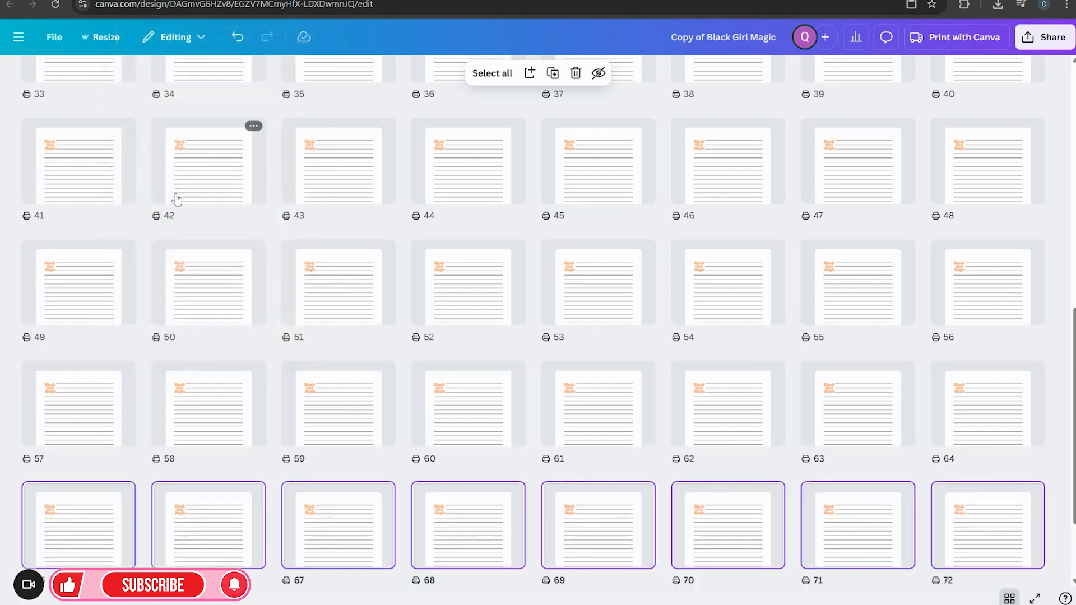
Open the editor view and scroll through the ruled note pages to check them
{"action": "scroll", "coordinate": [505, 430], "scroll_direction": "up", "scroll_amount": 9}
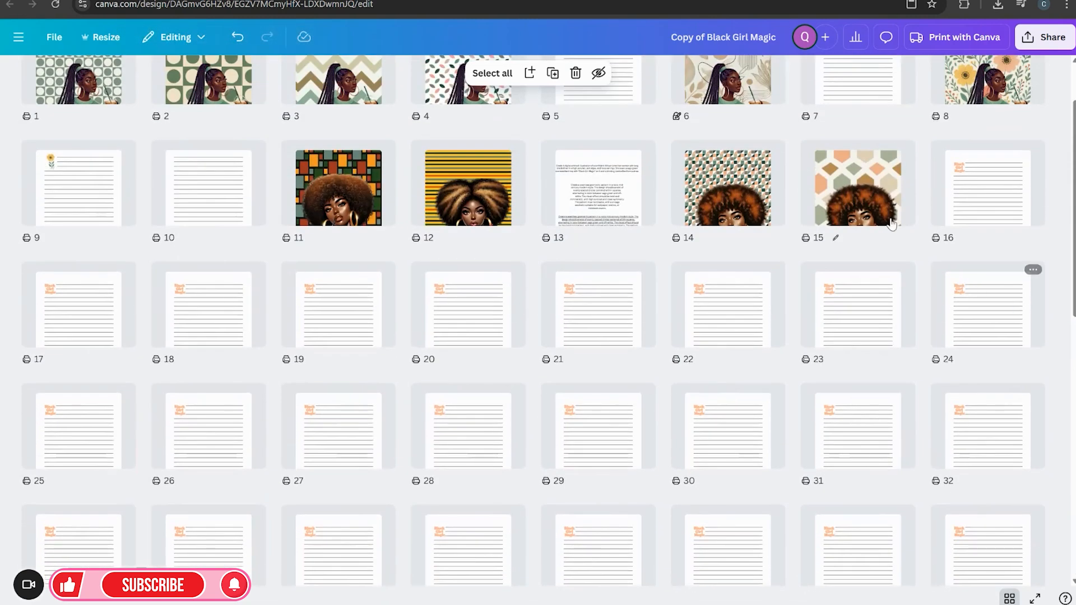
{"action": "double_click", "coordinate": [886, 226]}
{"action": "scroll", "coordinate": [818, 513], "scroll_direction": "down", "scroll_amount": 8}
{"action": "scroll", "coordinate": [813, 520], "scroll_direction": "down", "scroll_amount": 10}
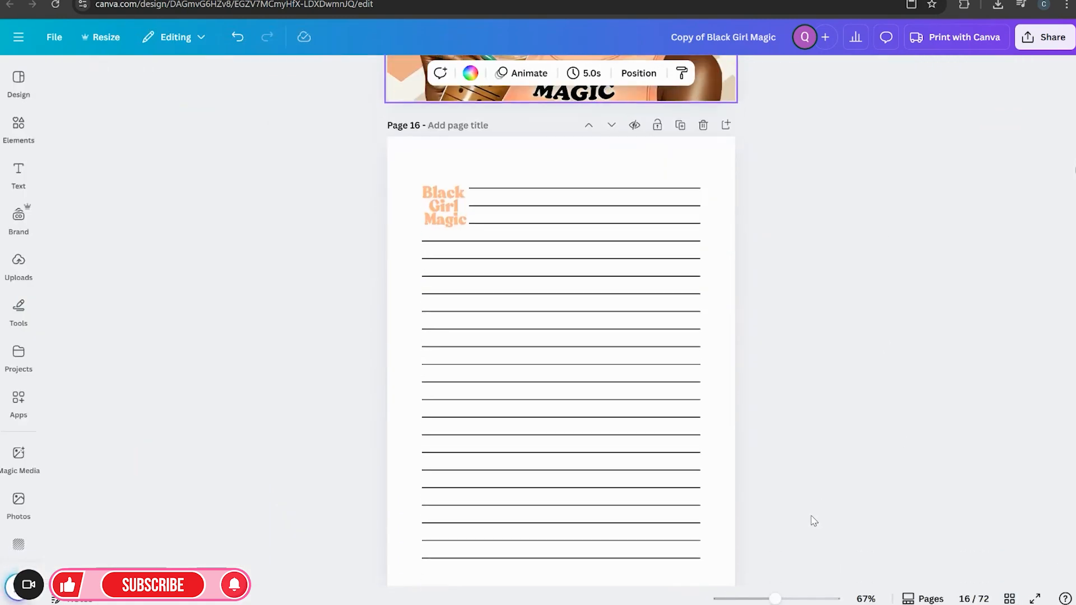
{"action": "scroll", "coordinate": [607, 387], "scroll_direction": "down", "scroll_amount": 10}
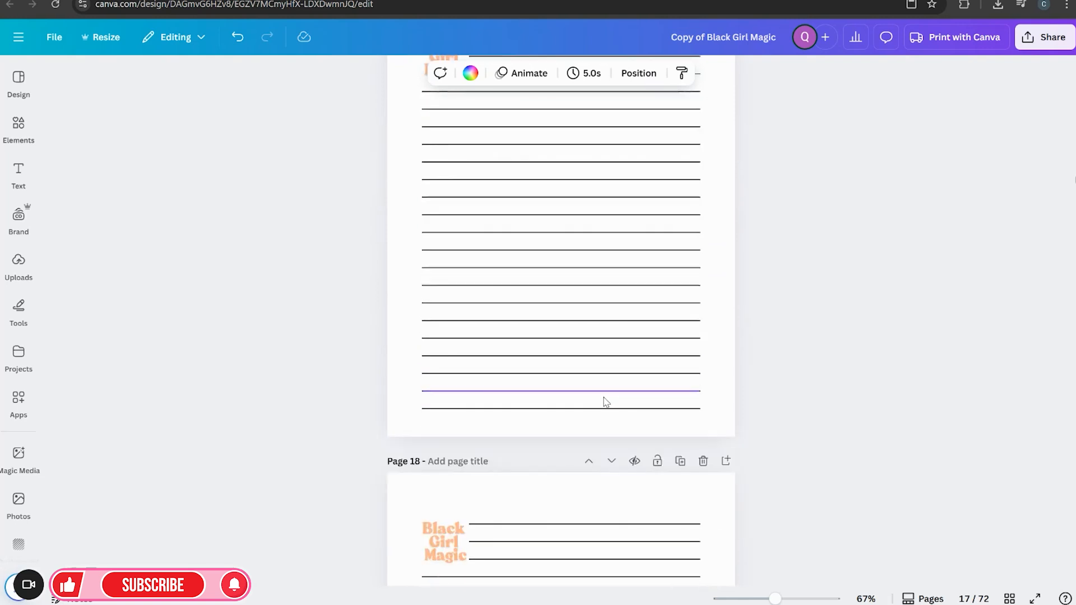
Switch to the page grid and open page 15, the afro cover illustration
{"action": "left_click", "coordinate": [1009, 598]}
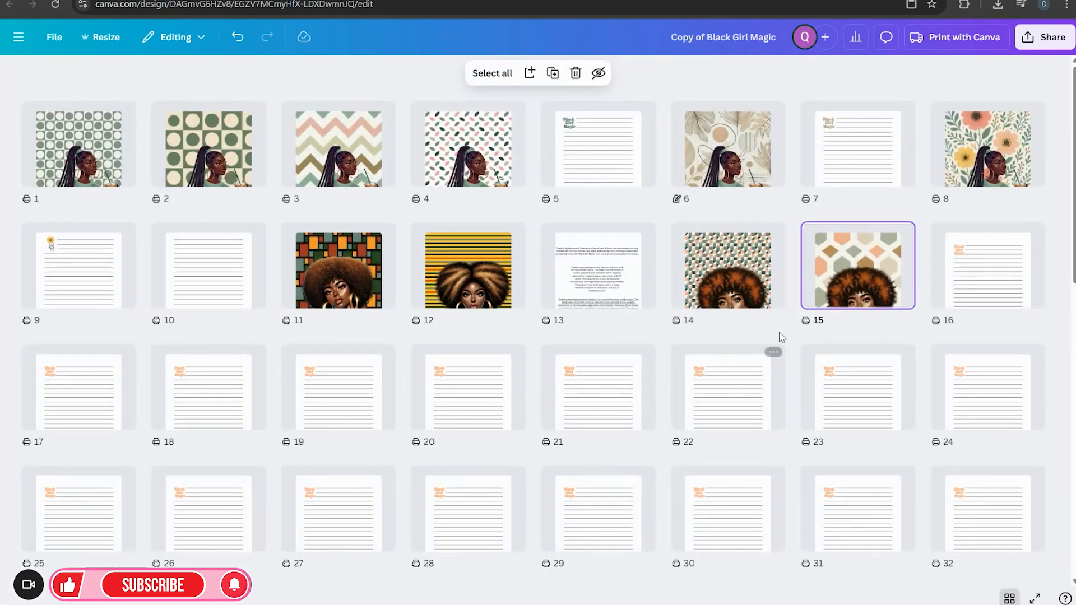
{"action": "double_click", "coordinate": [835, 292]}
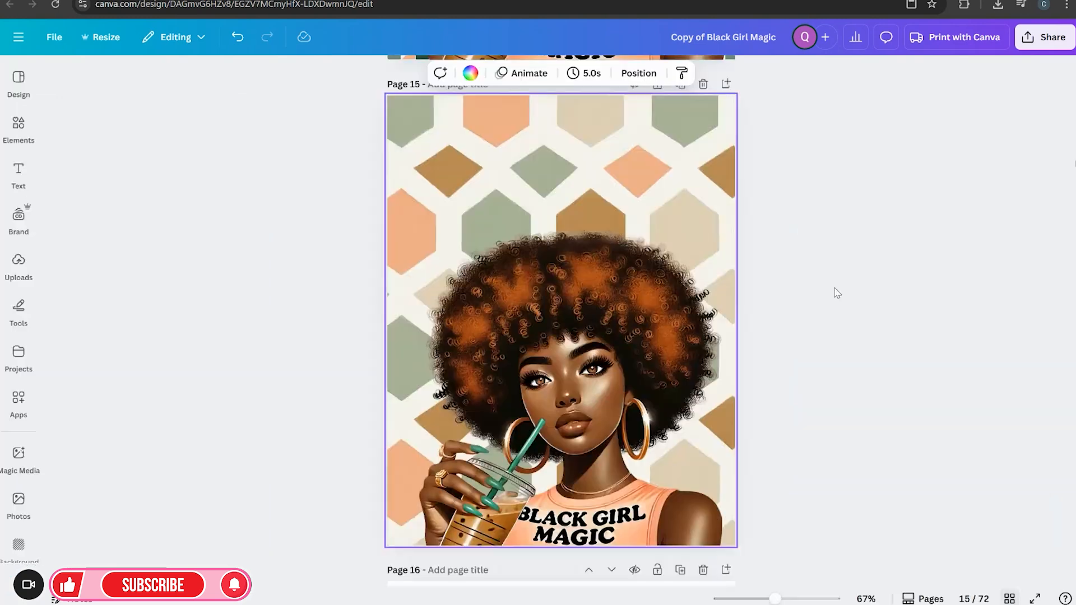
{"action": "left_click", "coordinate": [649, 191]}
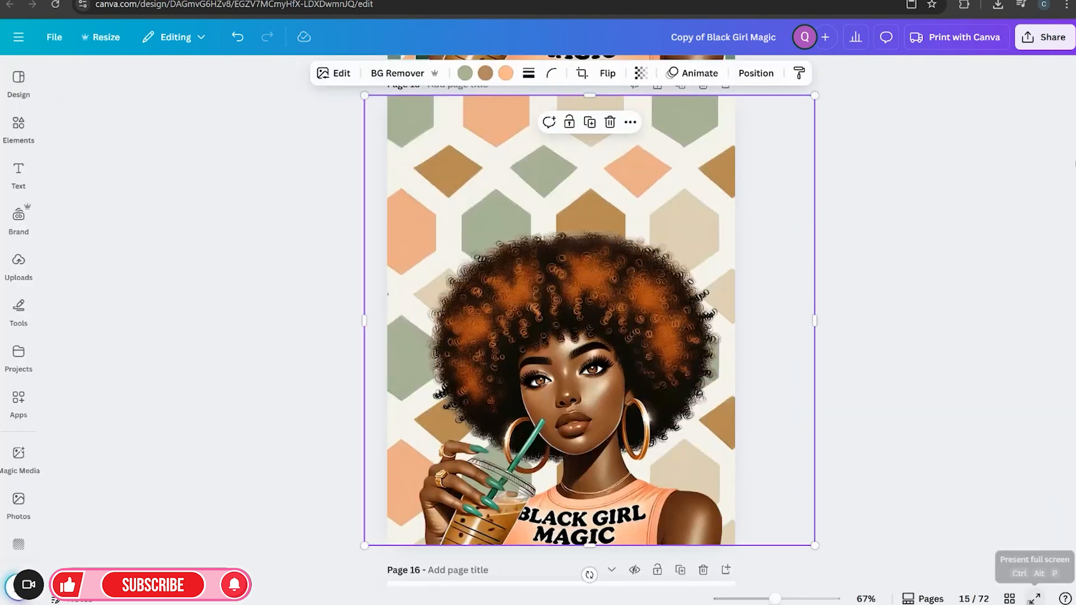
{"action": "left_click", "coordinate": [1043, 37]}
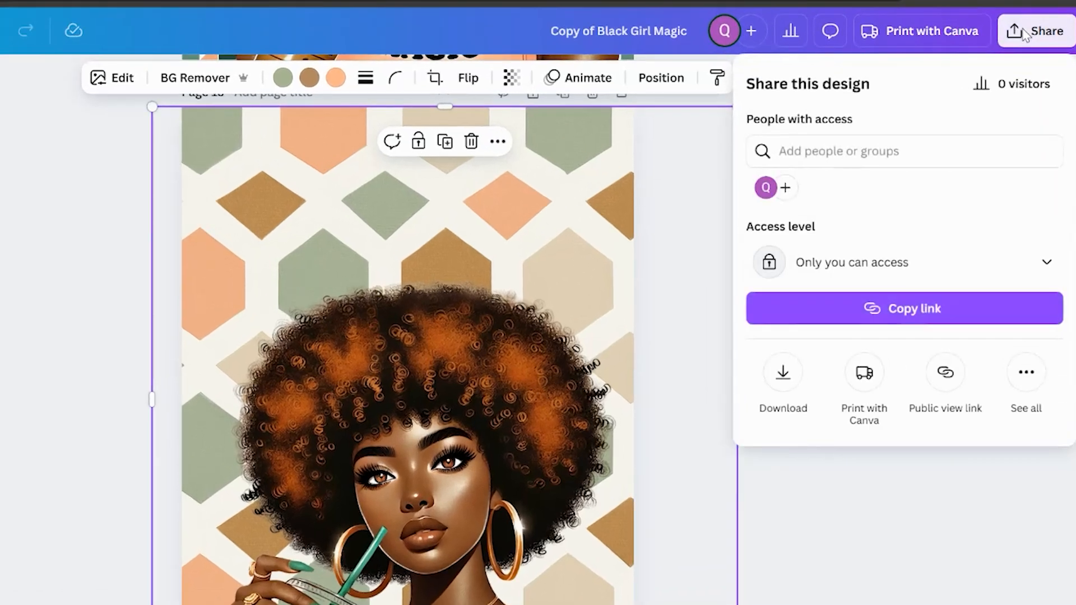
{"action": "left_click", "coordinate": [881, 581]}
{"action": "left_click", "coordinate": [835, 561]}
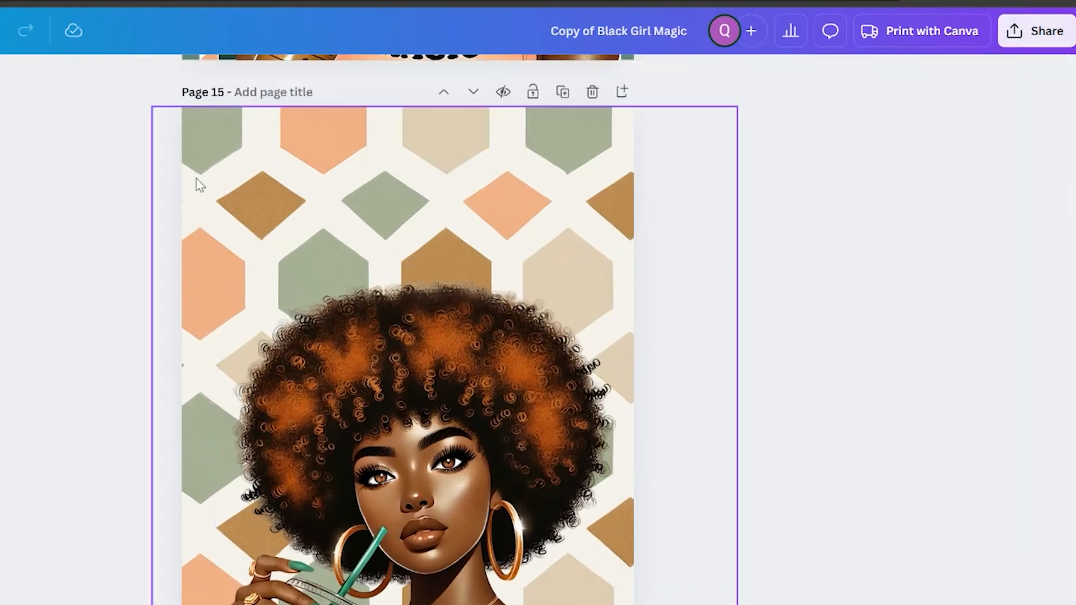
Open the download options for the design and choose PDF Standard as the file type
{"action": "left_click", "coordinate": [1035, 30]}
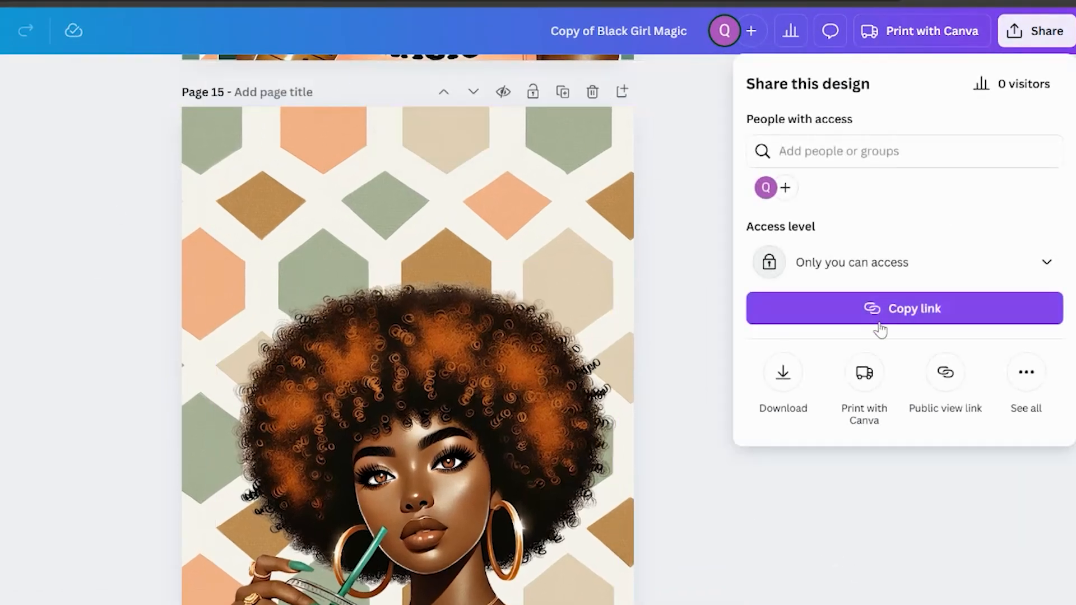
{"action": "left_click", "coordinate": [795, 377]}
{"action": "left_click", "coordinate": [1028, 148]}
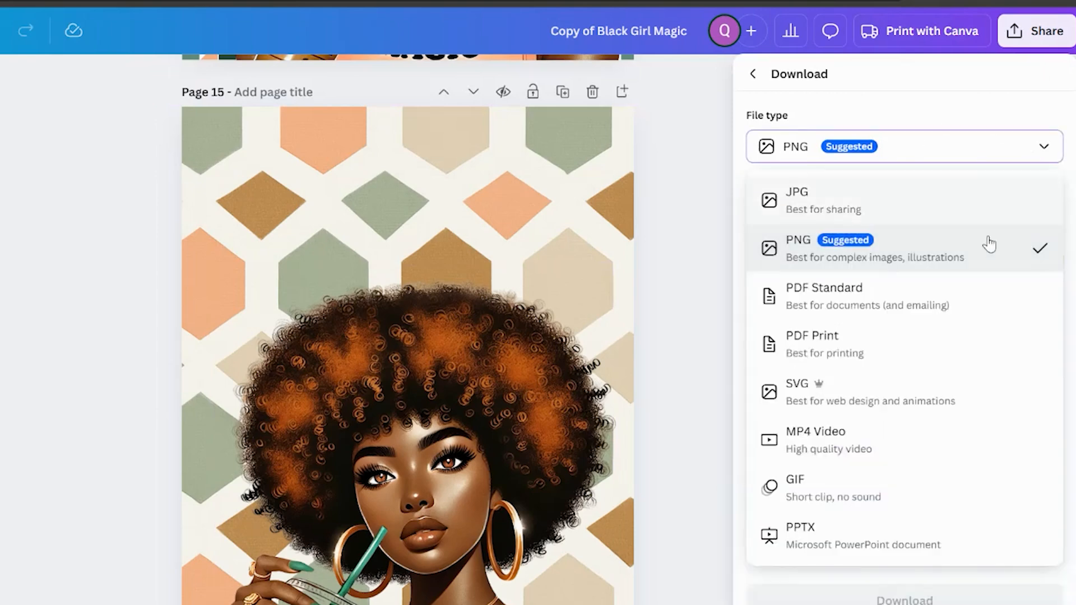
{"action": "left_click", "coordinate": [951, 303]}
{"action": "left_click", "coordinate": [1040, 266]}
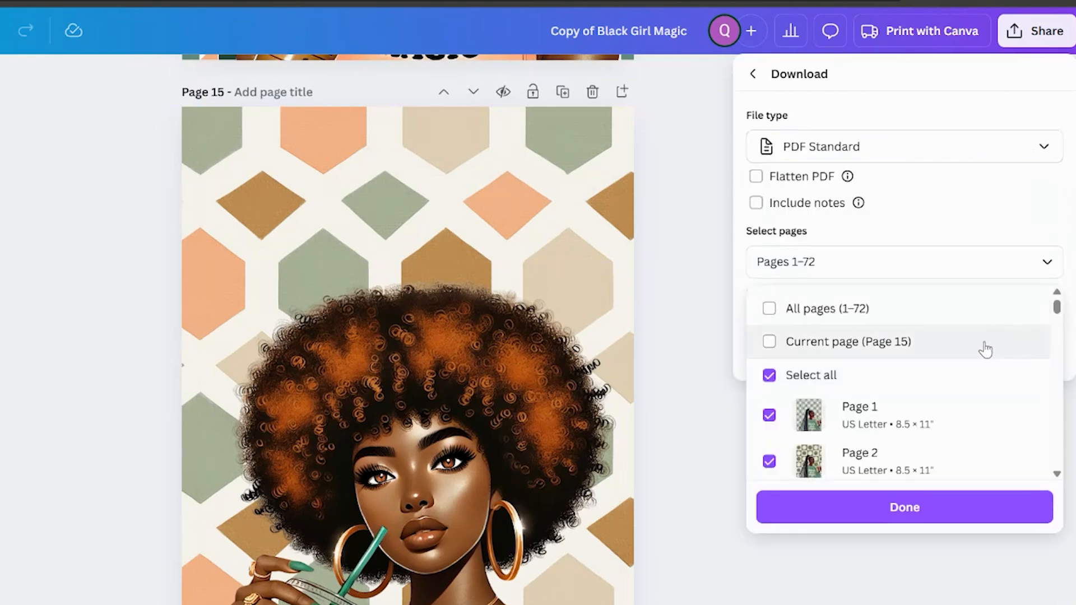
Set the download page range to 15-72 and download the PDF
{"action": "left_click", "coordinate": [862, 320]}
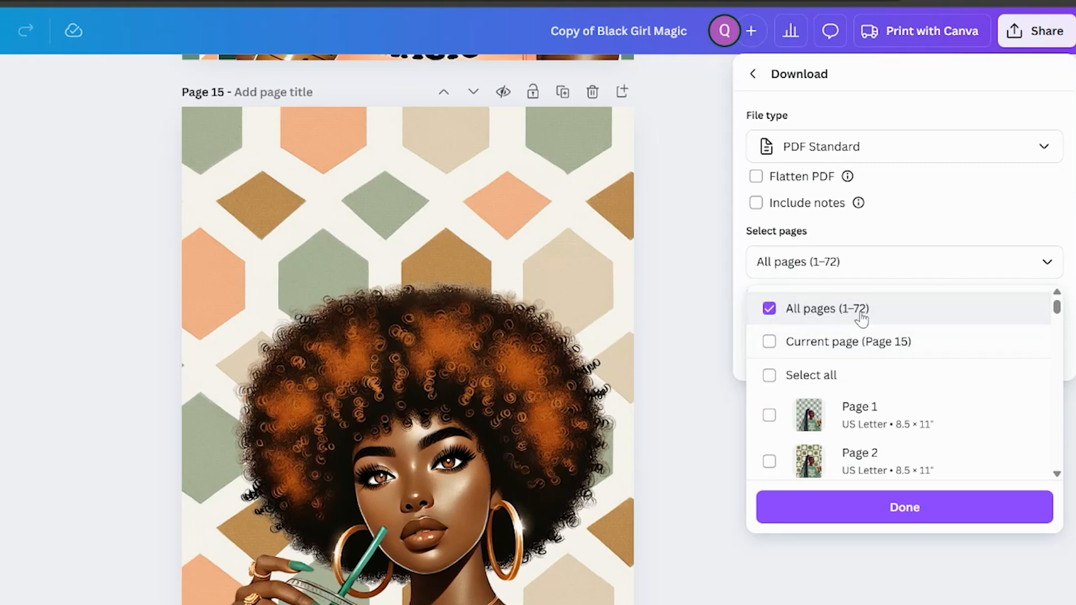
{"action": "left_click", "coordinate": [855, 308]}
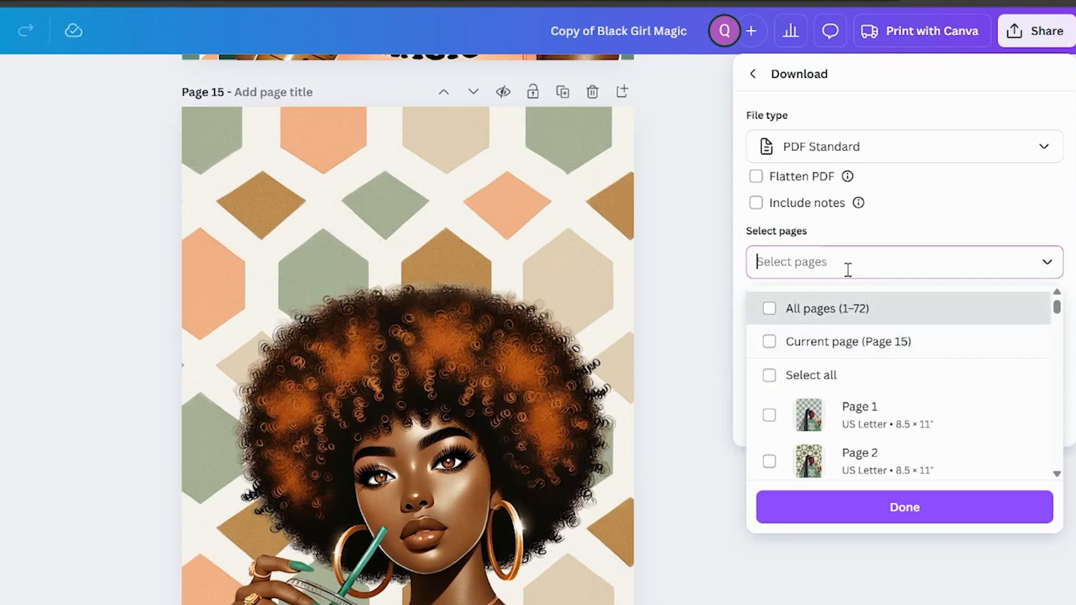
{"action": "type", "text": "15-72"}
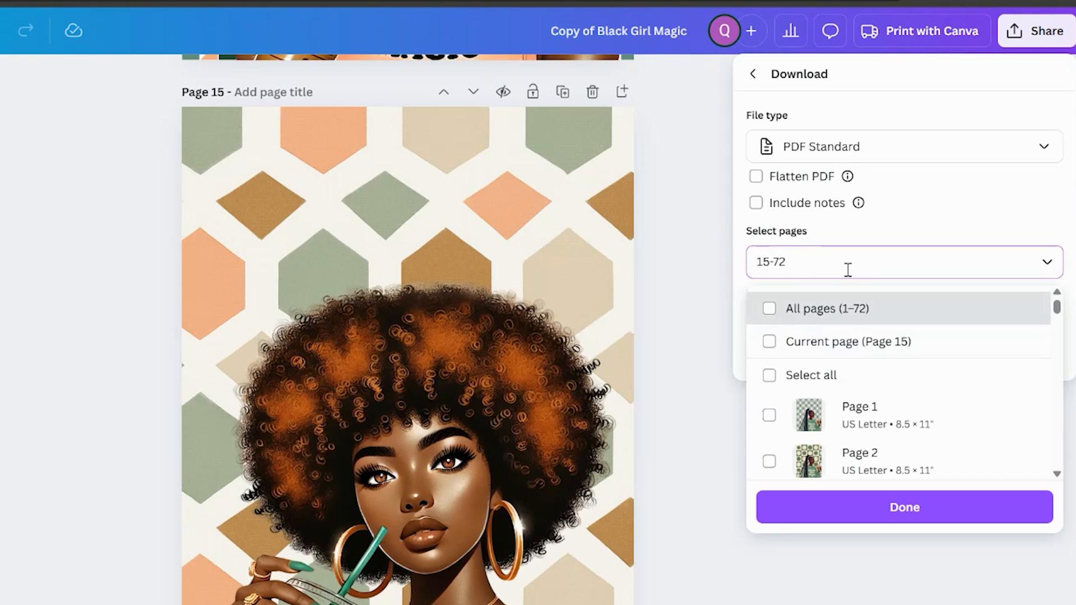
{"action": "key", "text": "Return"}
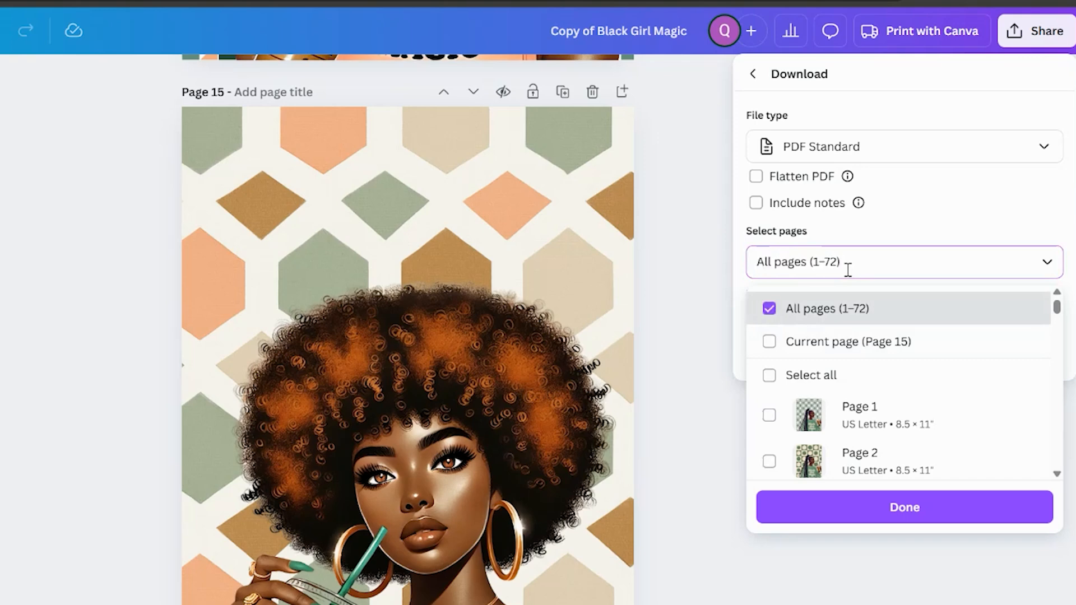
{"action": "left_click_drag", "start_coordinate": [843, 262], "coordinate": [739, 280]}
{"action": "key", "text": "BackSpace"}
{"action": "type", "text": "15-72"}
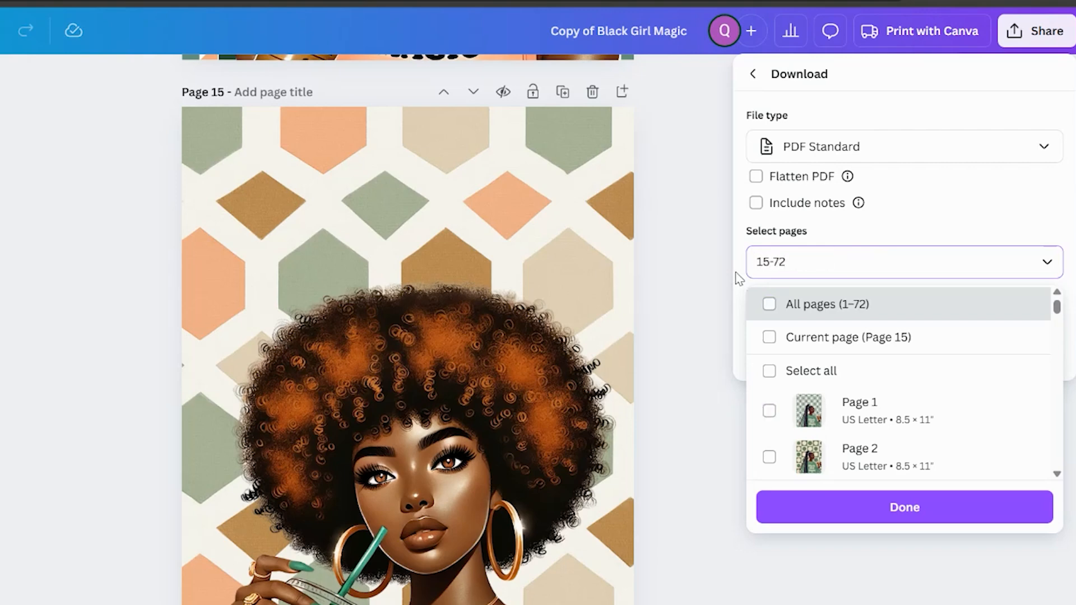
{"action": "left_click", "coordinate": [946, 223]}
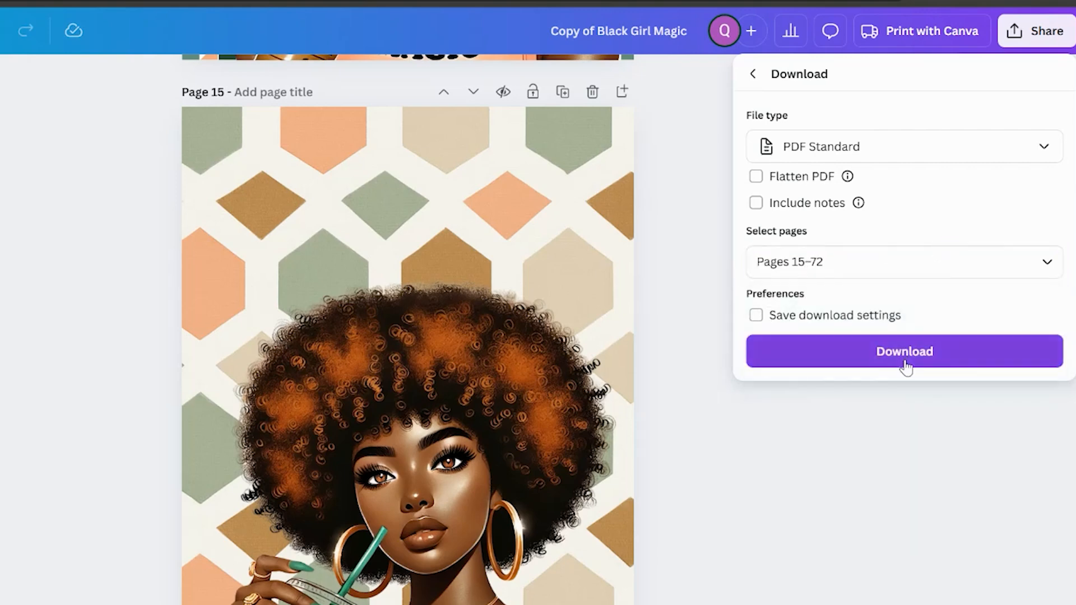
{"action": "left_click", "coordinate": [821, 361]}
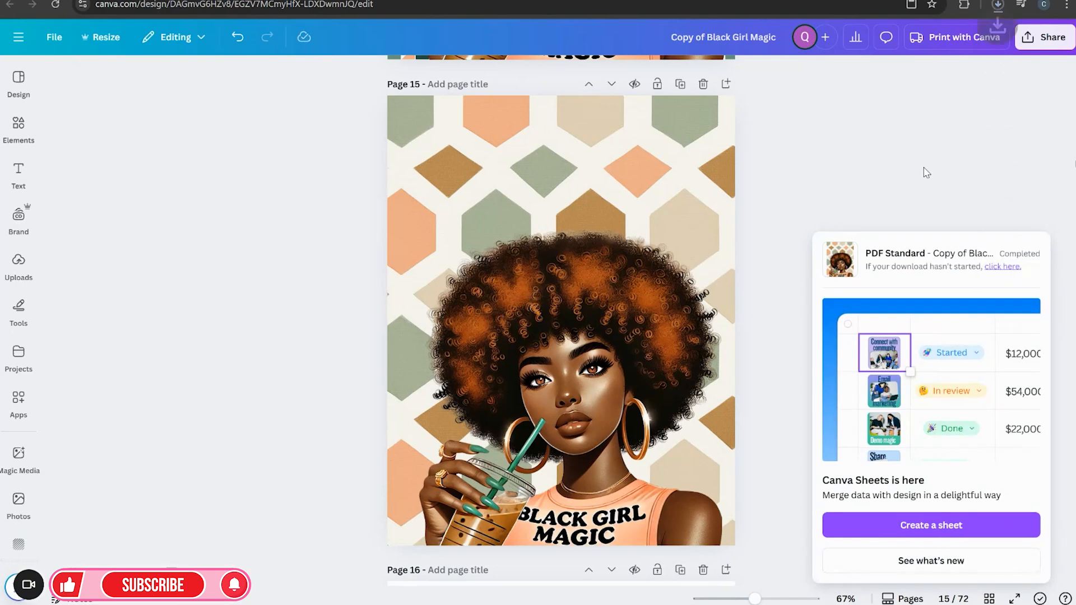
{"action": "left_click", "coordinate": [997, 5]}
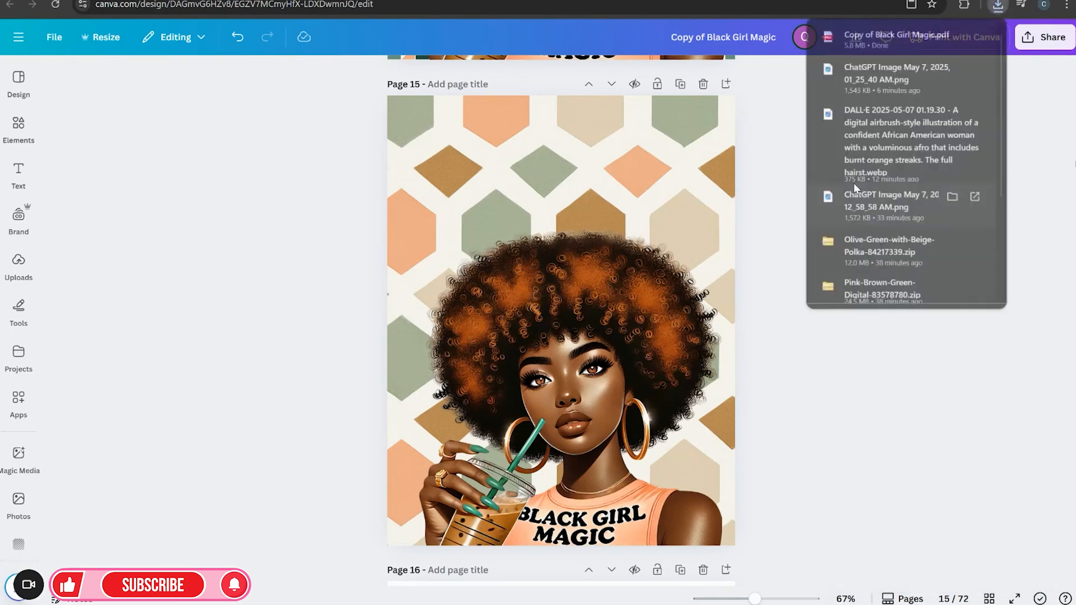
{"action": "left_click", "coordinate": [880, 403]}
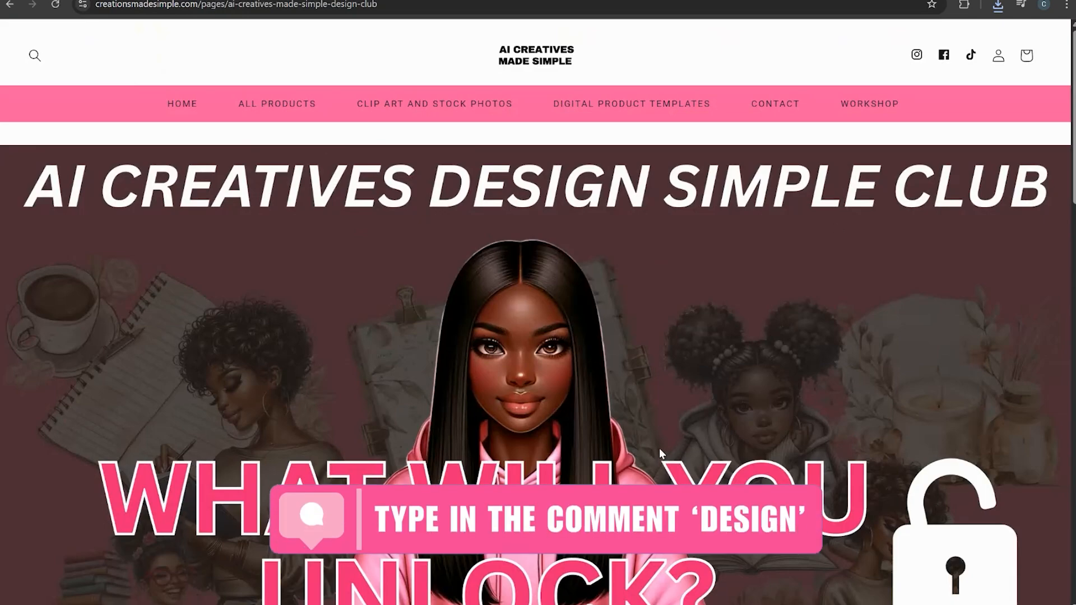
{"action": "scroll", "coordinate": [621, 393], "scroll_direction": "down", "scroll_amount": 2}
{"action": "scroll", "coordinate": [621, 393], "scroll_direction": "down", "scroll_amount": 10}
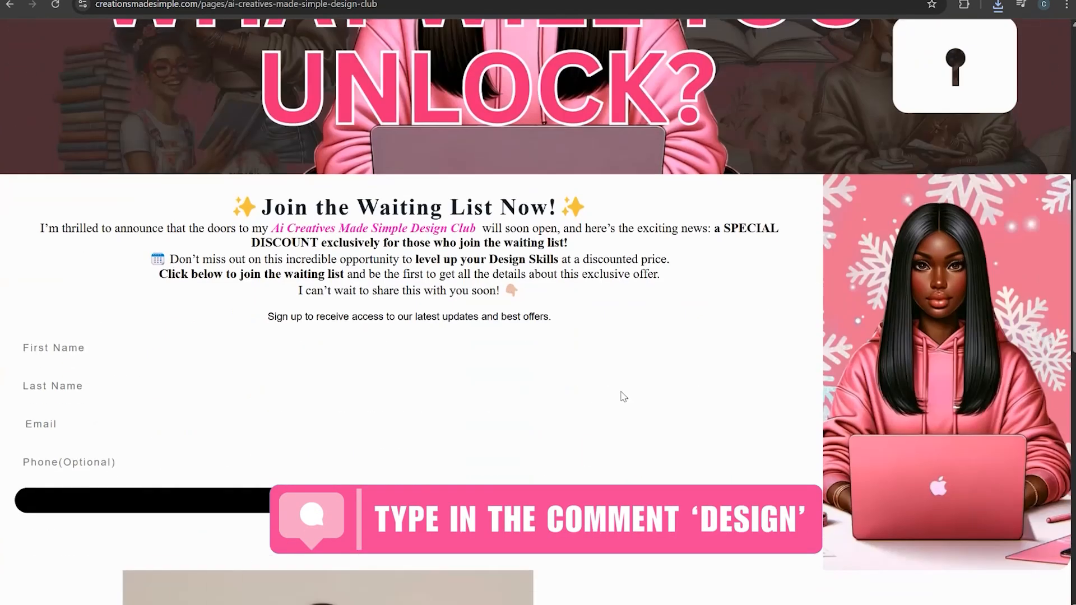
{"action": "scroll", "coordinate": [387, 275], "scroll_direction": "down", "scroll_amount": 12}
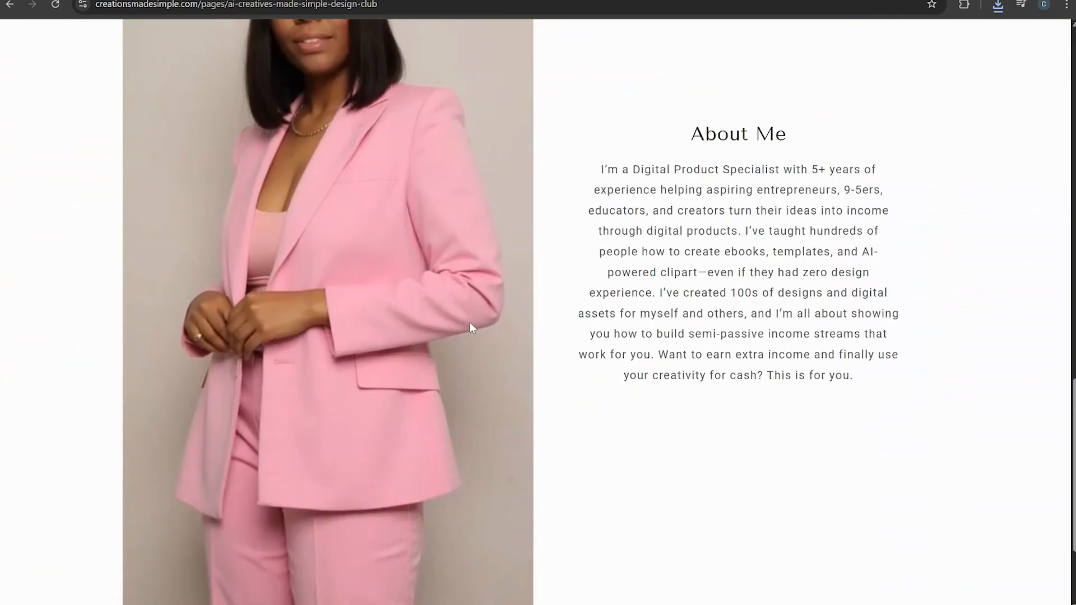
{"action": "scroll", "coordinate": [564, 334], "scroll_direction": "up", "scroll_amount": 6}
{"action": "scroll", "coordinate": [565, 334], "scroll_direction": "up", "scroll_amount": 10}
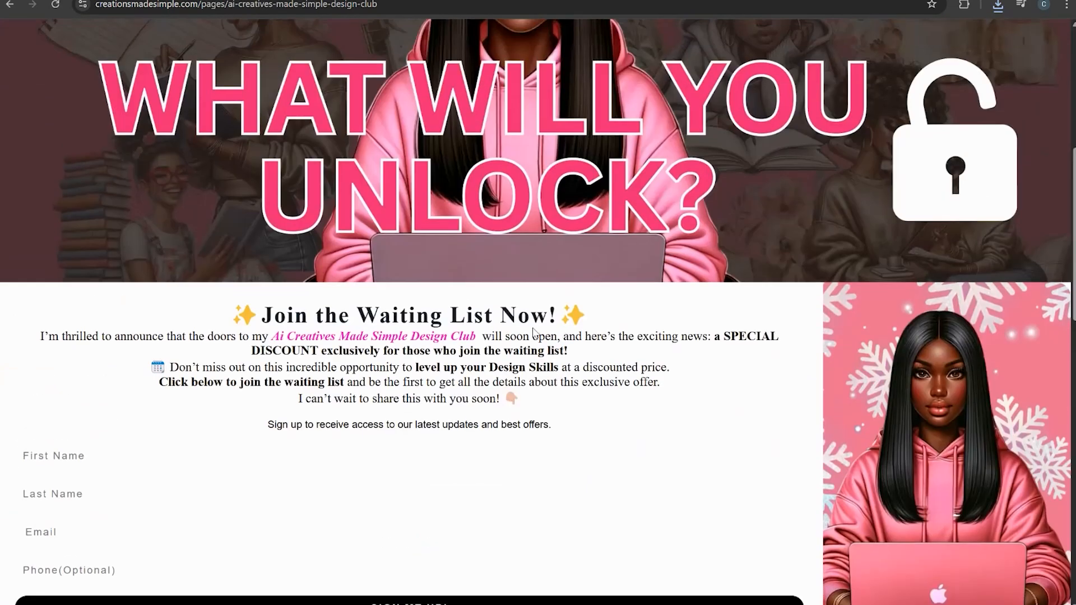
{"action": "scroll", "coordinate": [637, 303], "scroll_direction": "up", "scroll_amount": 1}
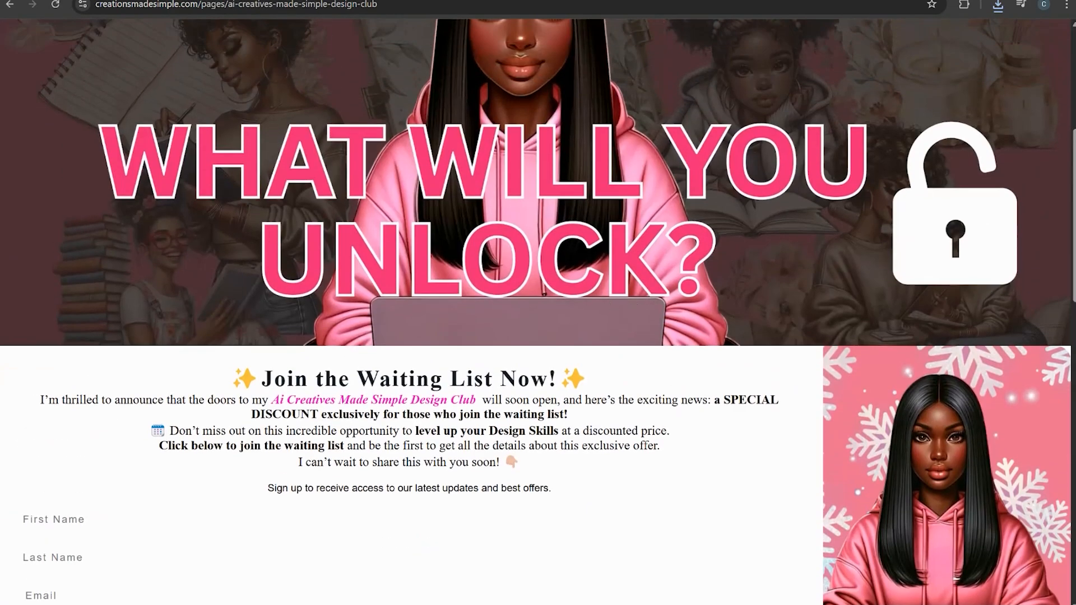
Open the downloaded Copy of Black Girl Magic PDF and scroll through its pages to review them
{"action": "left_click", "coordinate": [1002, 10]}
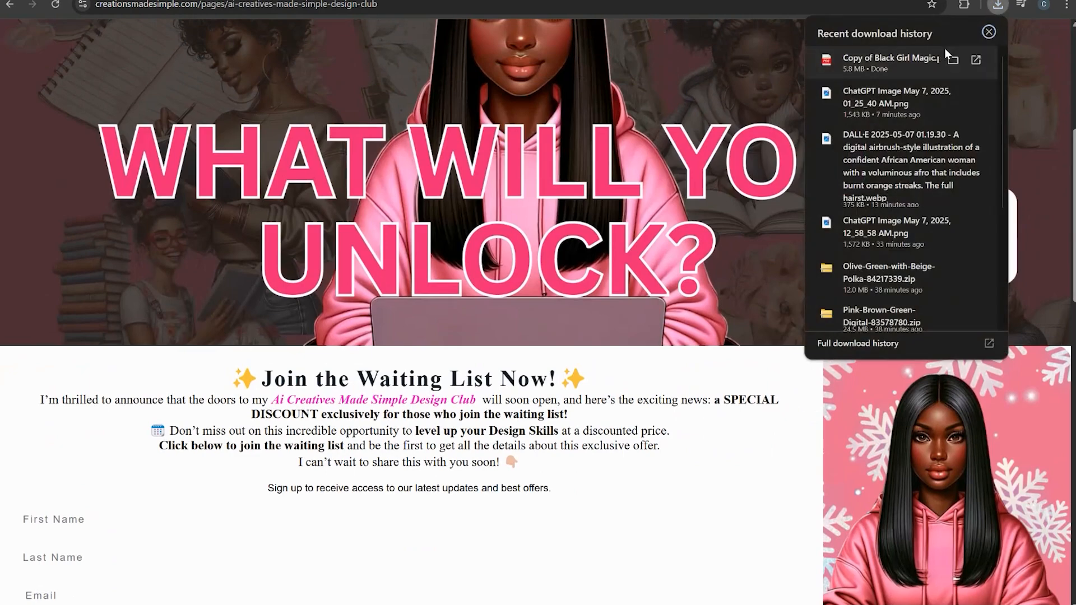
{"action": "left_click", "coordinate": [921, 50]}
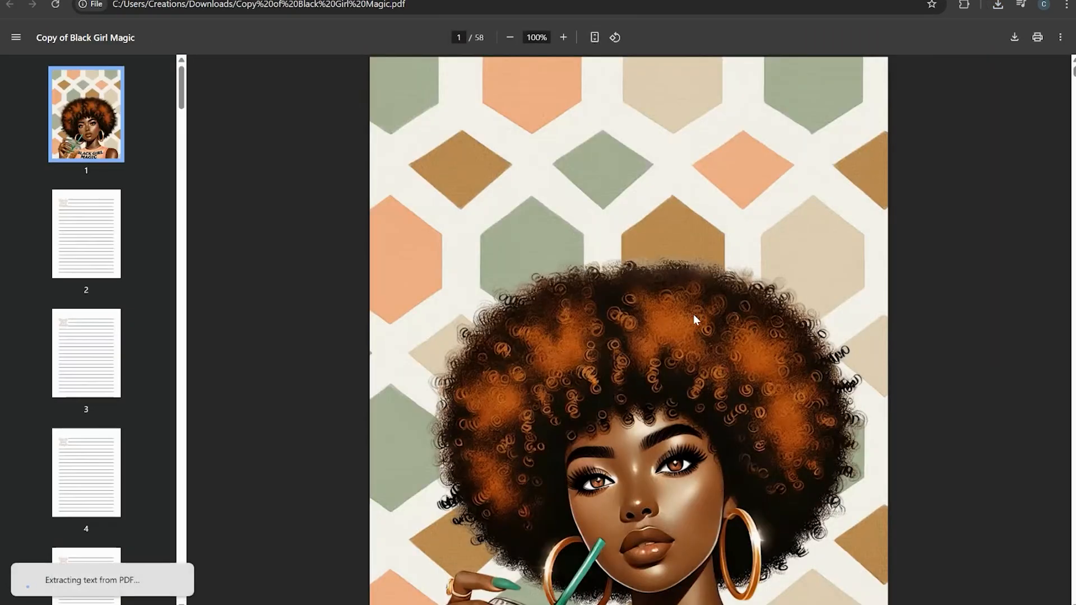
{"action": "scroll", "coordinate": [695, 336], "scroll_direction": "down", "scroll_amount": 2}
{"action": "scroll", "coordinate": [697, 370], "scroll_direction": "down", "scroll_amount": 6}
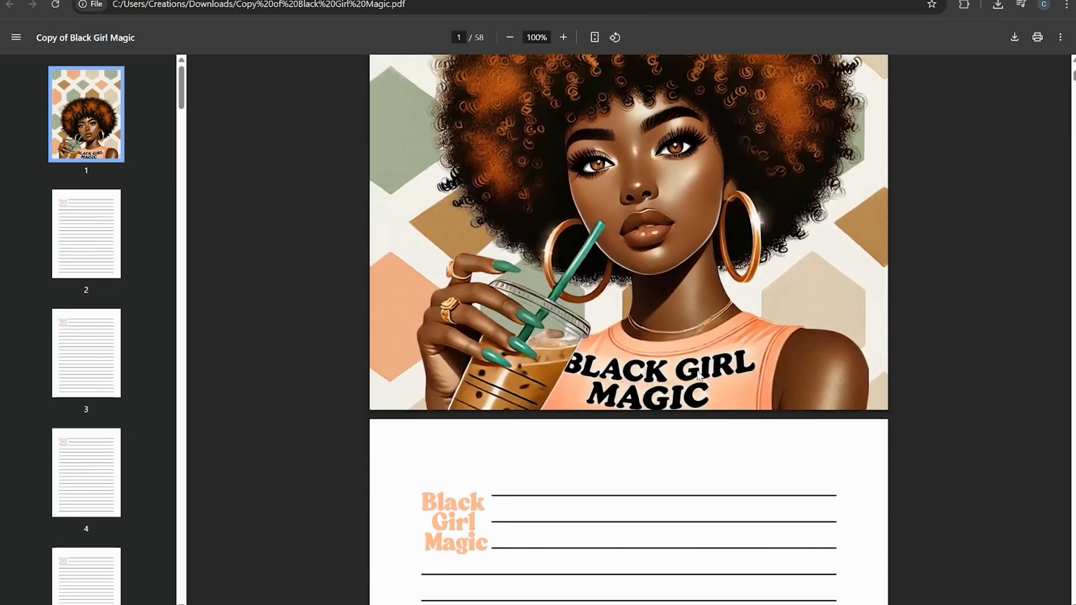
{"action": "scroll", "coordinate": [698, 377], "scroll_direction": "down", "scroll_amount": 11}
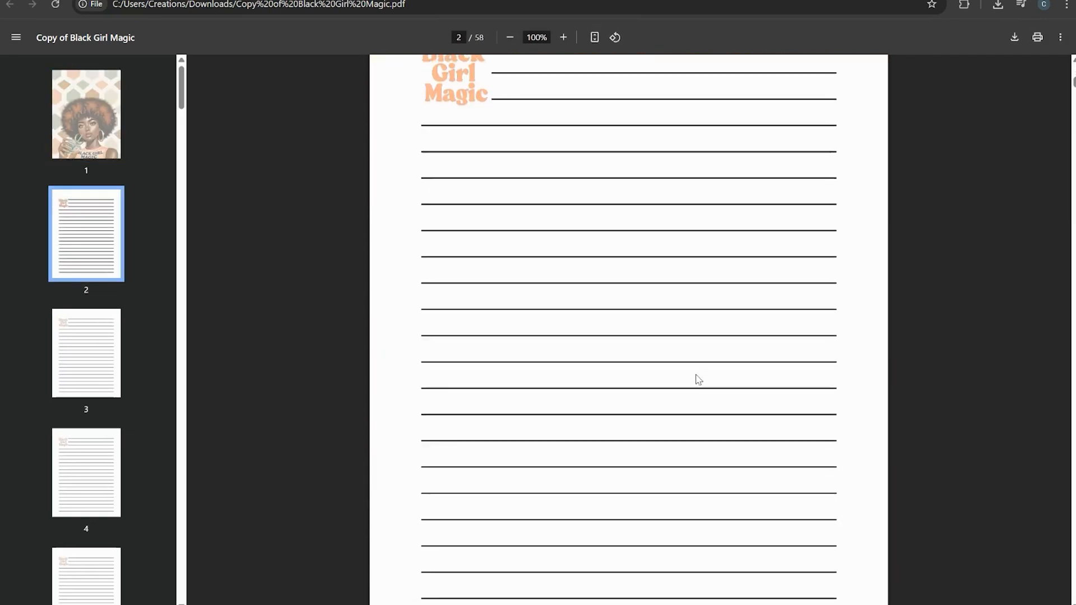
{"action": "scroll", "coordinate": [698, 380], "scroll_direction": "down", "scroll_amount": 19}
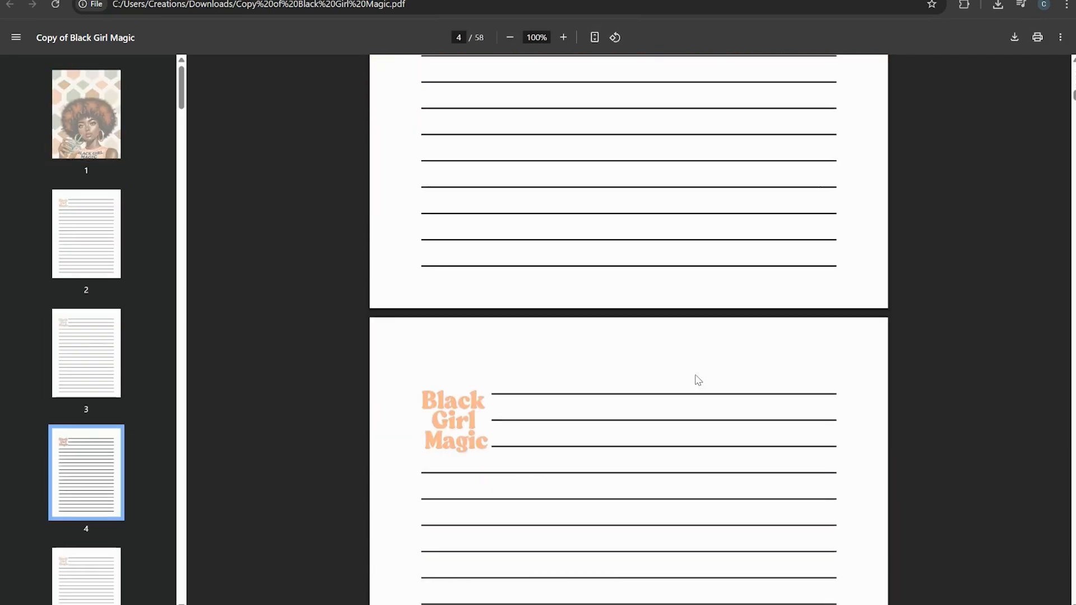
{"action": "scroll", "coordinate": [698, 378], "scroll_direction": "down", "scroll_amount": 20}
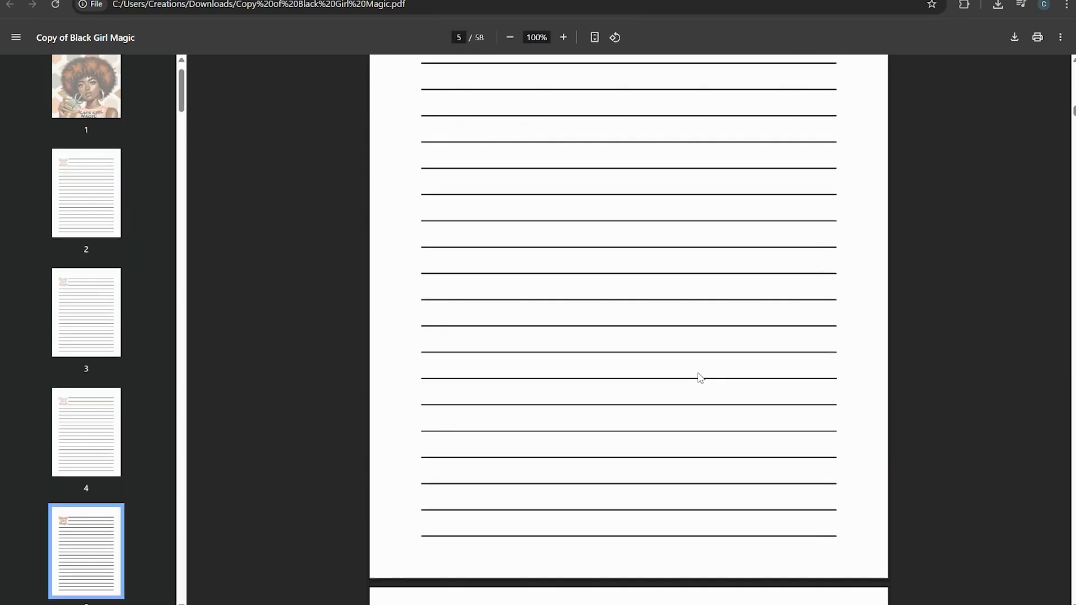
{"action": "scroll", "coordinate": [700, 377], "scroll_direction": "down", "scroll_amount": 11}
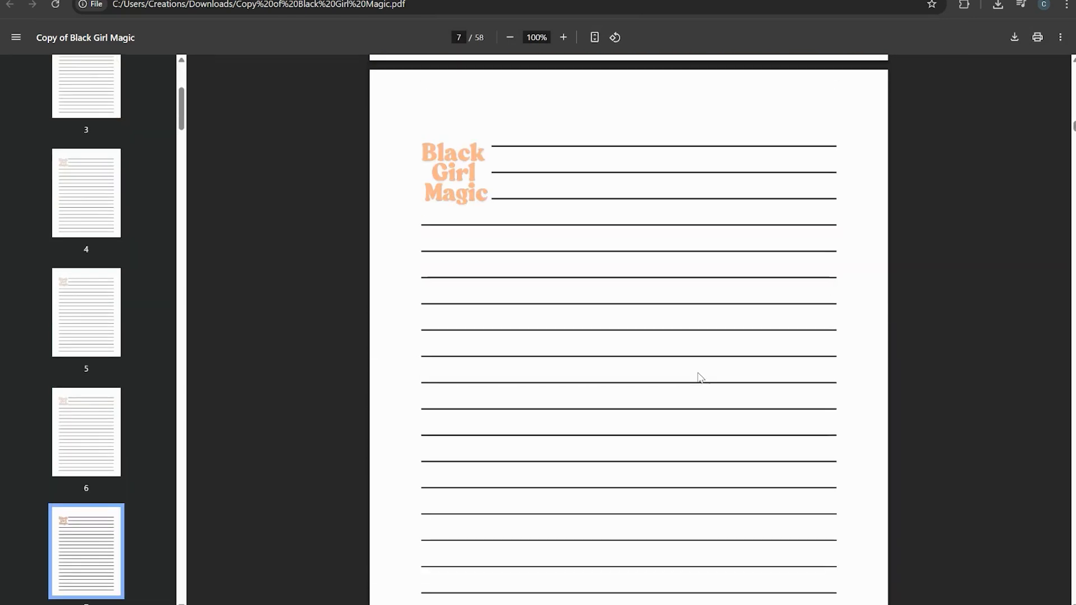
{"action": "scroll", "coordinate": [699, 377], "scroll_direction": "down", "scroll_amount": 7}
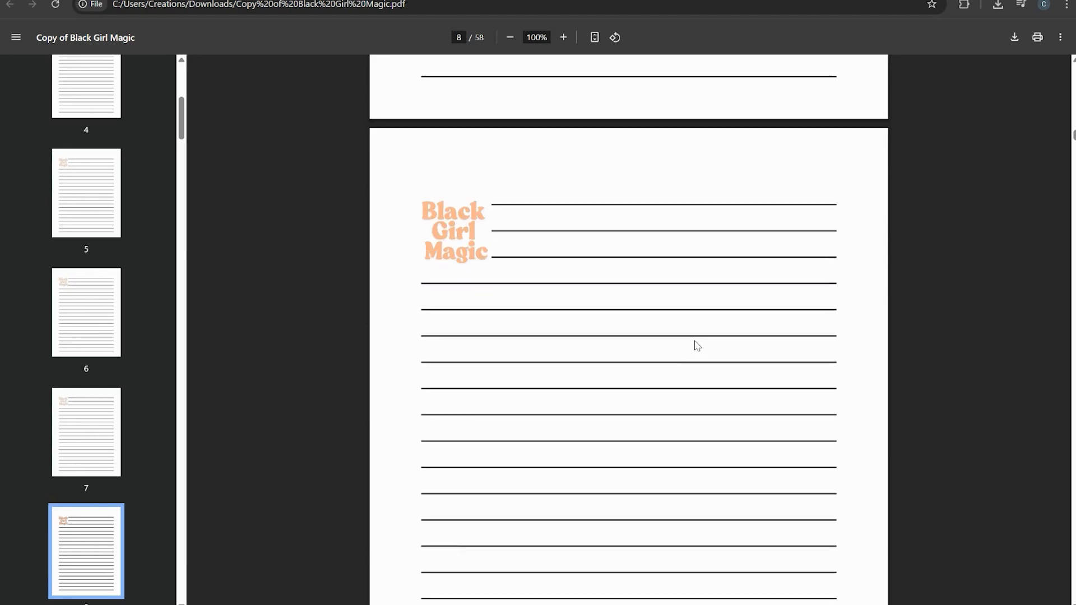
{"action": "scroll", "coordinate": [696, 345], "scroll_direction": "down", "scroll_amount": 20}
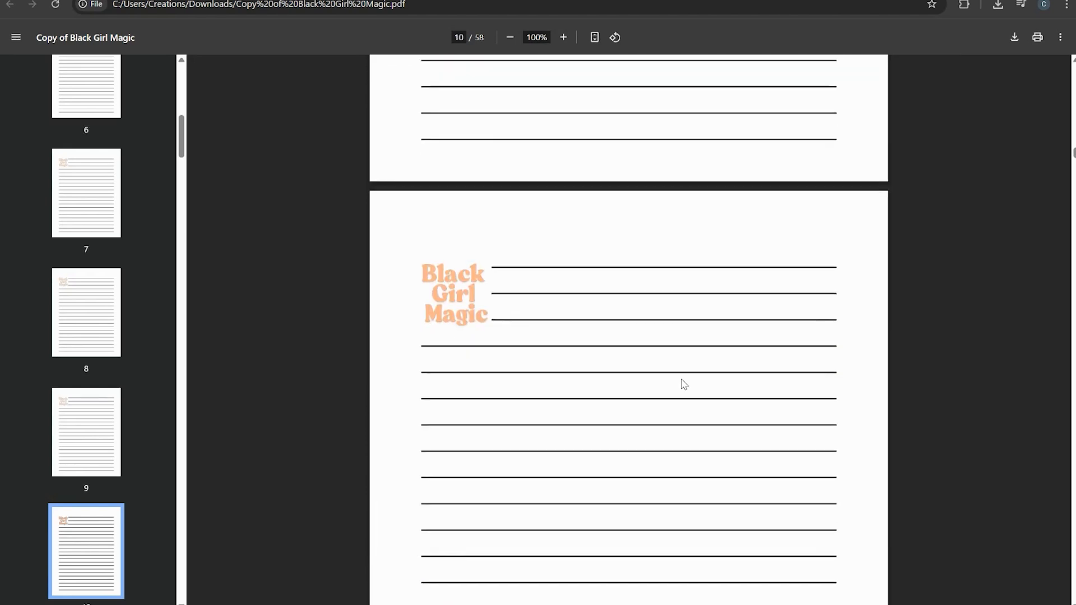
{"action": "left_click_drag", "start_coordinate": [1074, 159], "coordinate": [1068, 65]}
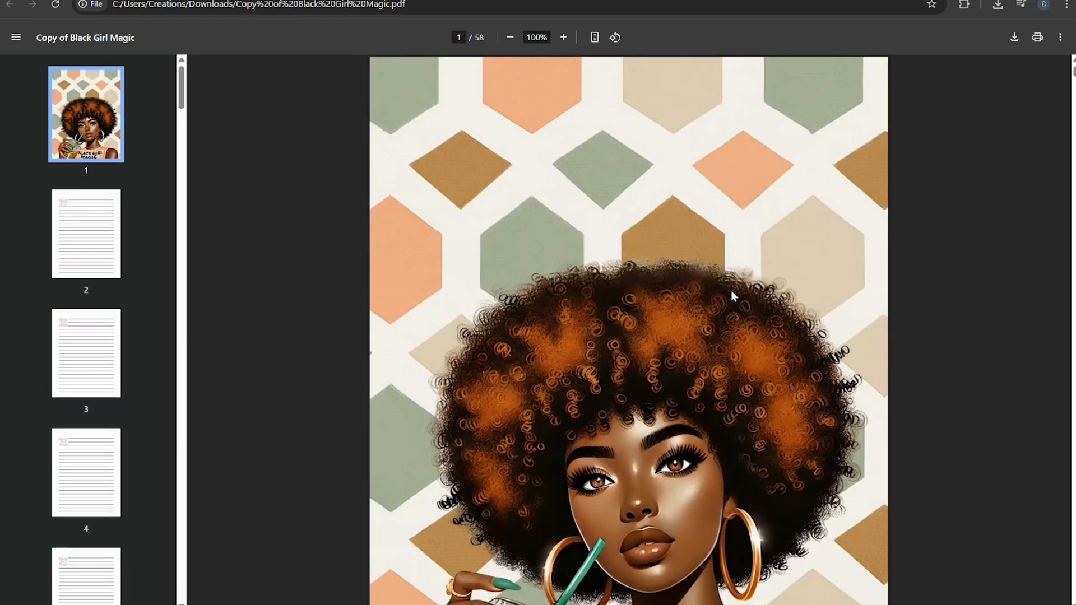
Scroll through the Etsy trending listings for black girl digital planner
{"action": "scroll", "coordinate": [701, 353], "scroll_direction": "down", "scroll_amount": 5}
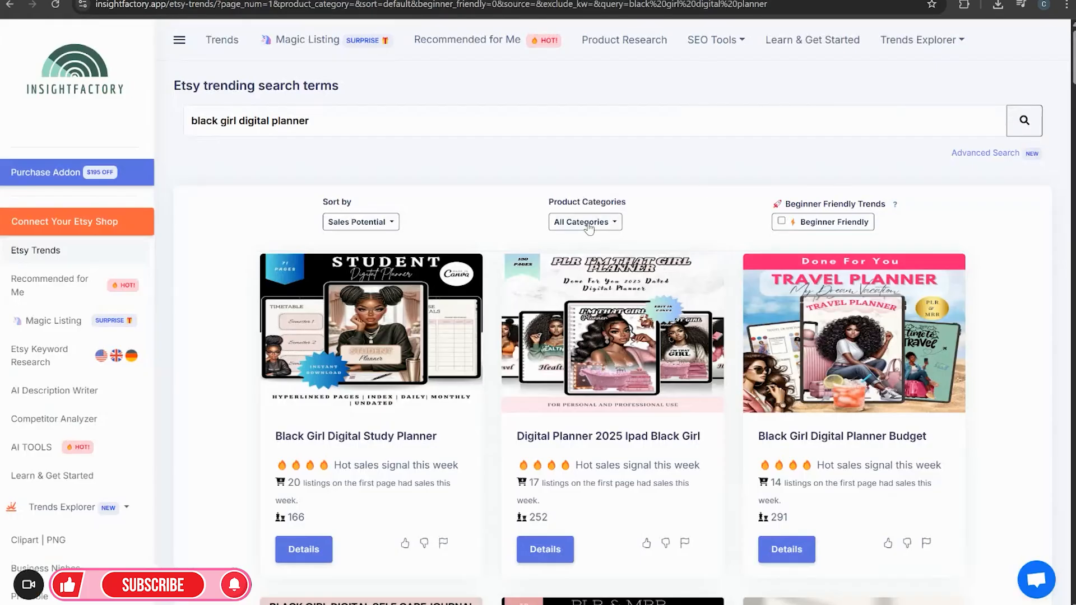
{"action": "scroll", "coordinate": [263, 350], "scroll_direction": "down", "scroll_amount": 1}
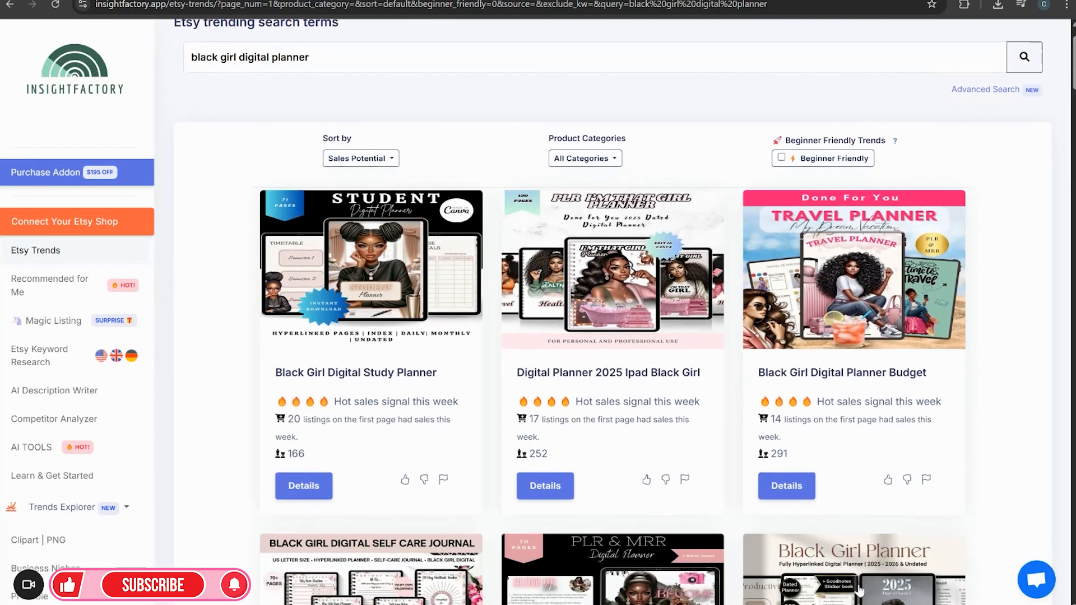
{"action": "scroll", "coordinate": [345, 448], "scroll_direction": "down", "scroll_amount": 1}
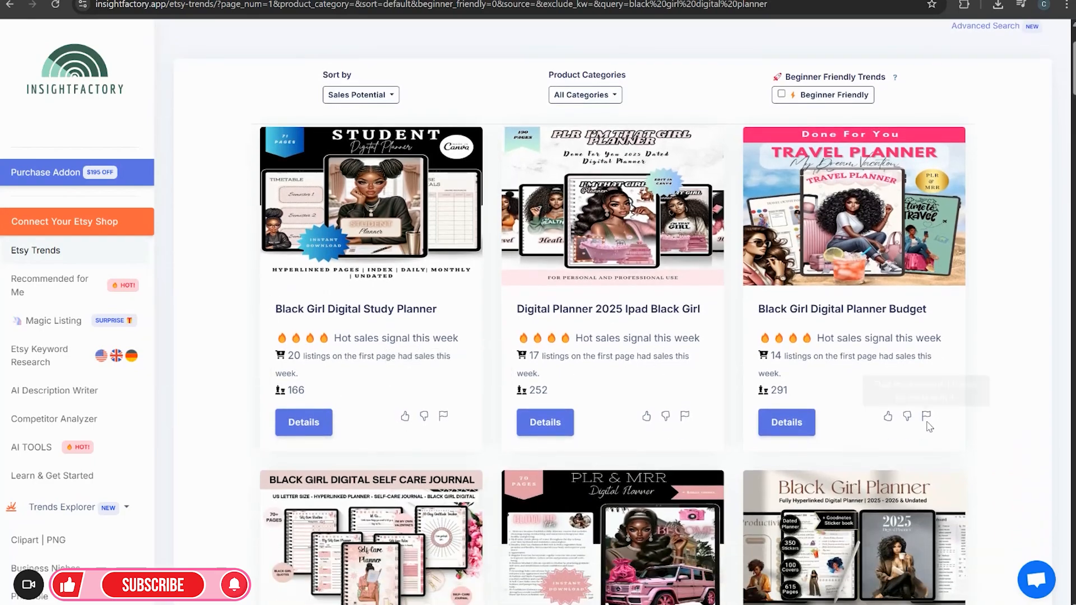
{"action": "scroll", "coordinate": [926, 422], "scroll_direction": "down", "scroll_amount": 6}
{"action": "scroll", "coordinate": [754, 429], "scroll_direction": "down", "scroll_amount": 4}
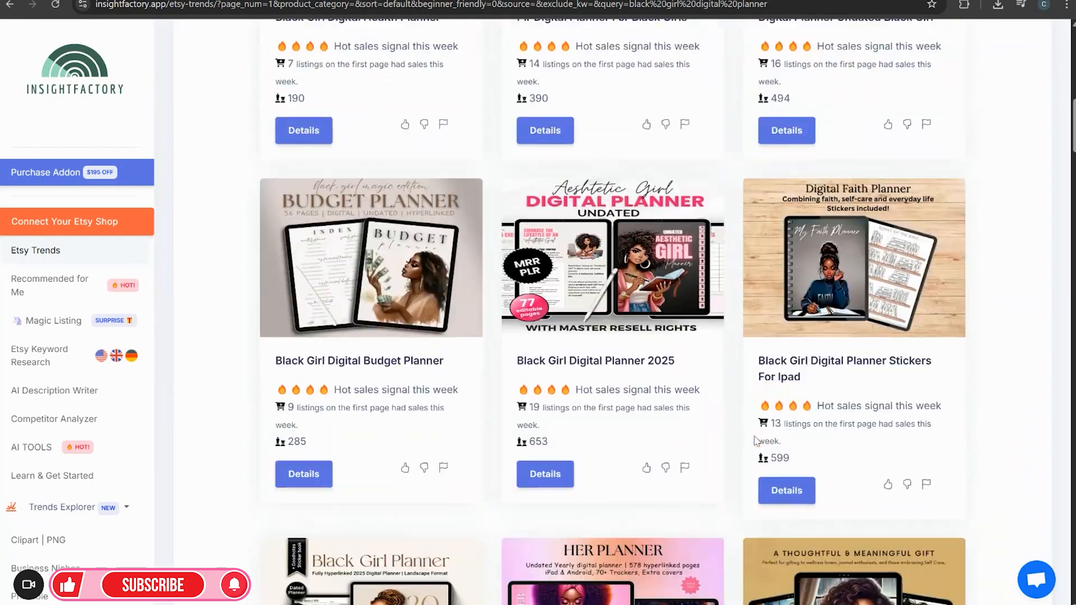
{"action": "scroll", "coordinate": [754, 437], "scroll_direction": "down", "scroll_amount": 9}
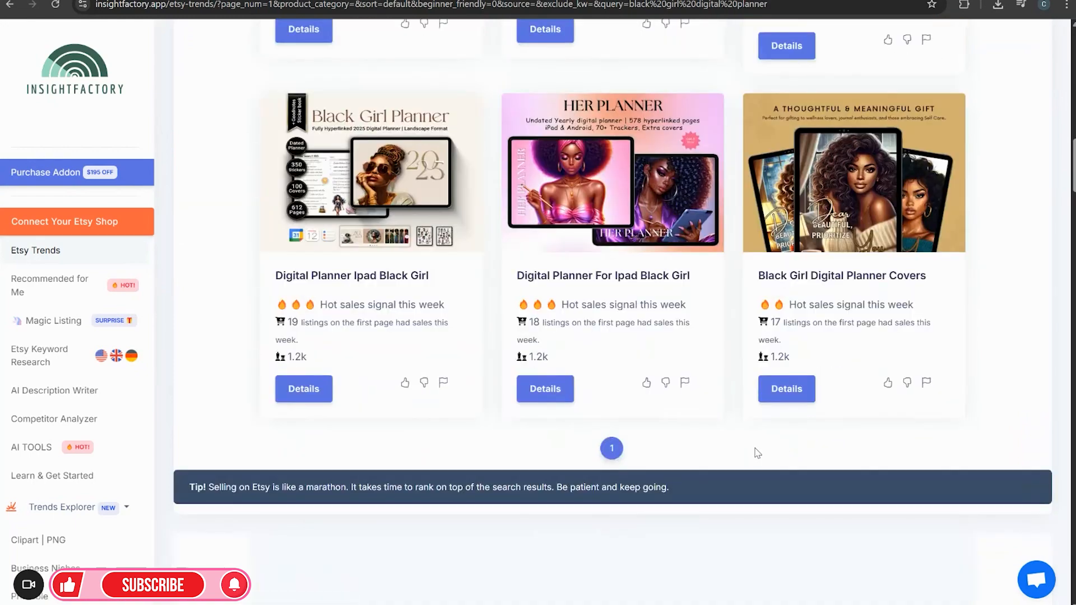
{"action": "scroll", "coordinate": [759, 448], "scroll_direction": "up", "scroll_amount": 5}
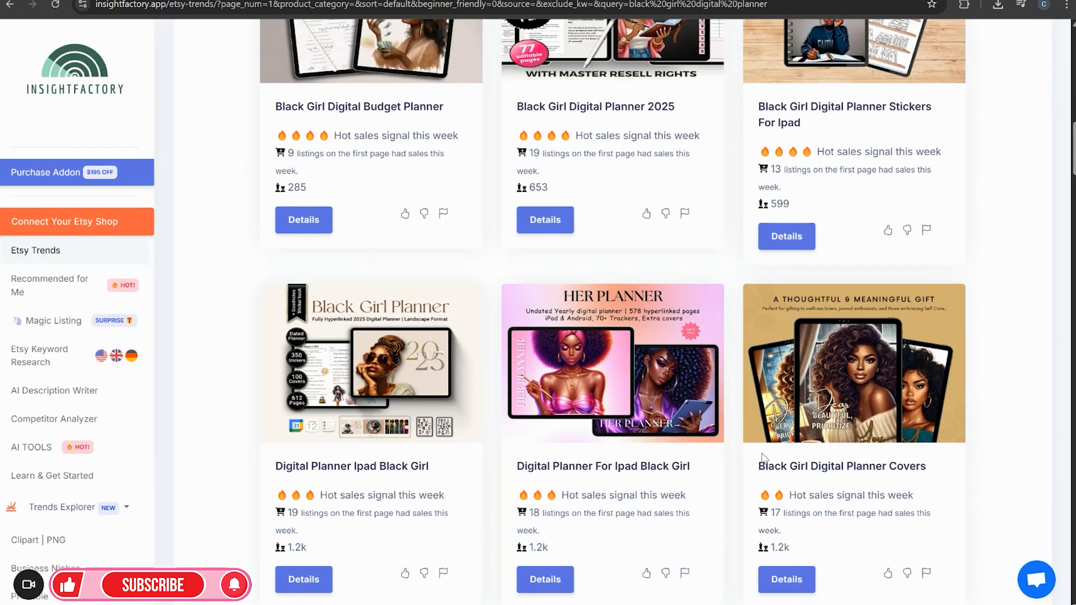
Reopen the downloaded Copy of Black Girl Magic.pdf from the recent downloads and scroll through its first pages
{"action": "left_click", "coordinate": [997, 5]}
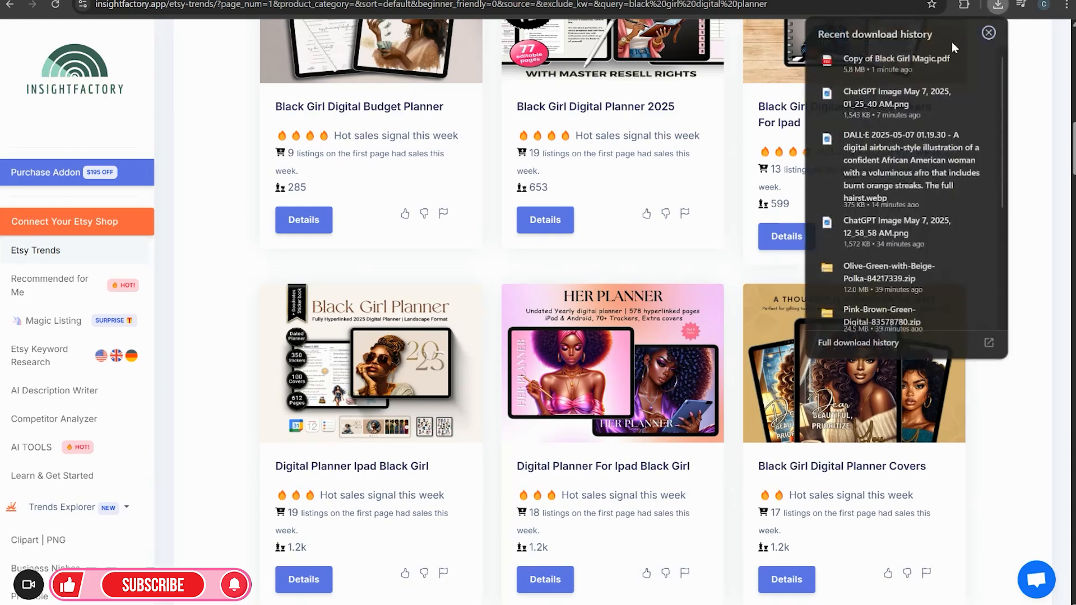
{"action": "left_click", "coordinate": [903, 63]}
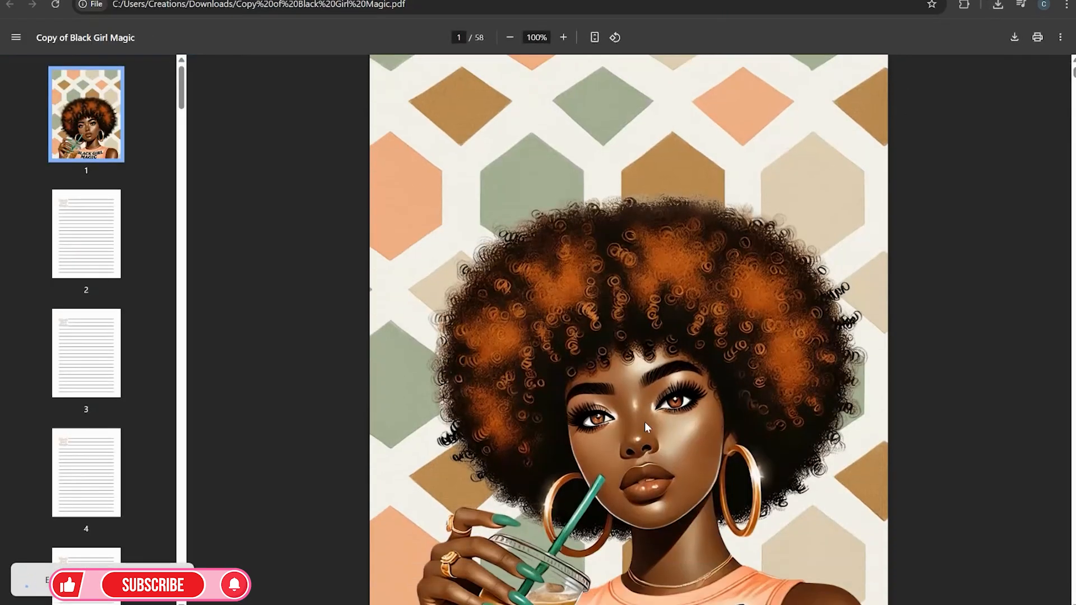
{"action": "scroll", "coordinate": [645, 427], "scroll_direction": "down", "scroll_amount": 15}
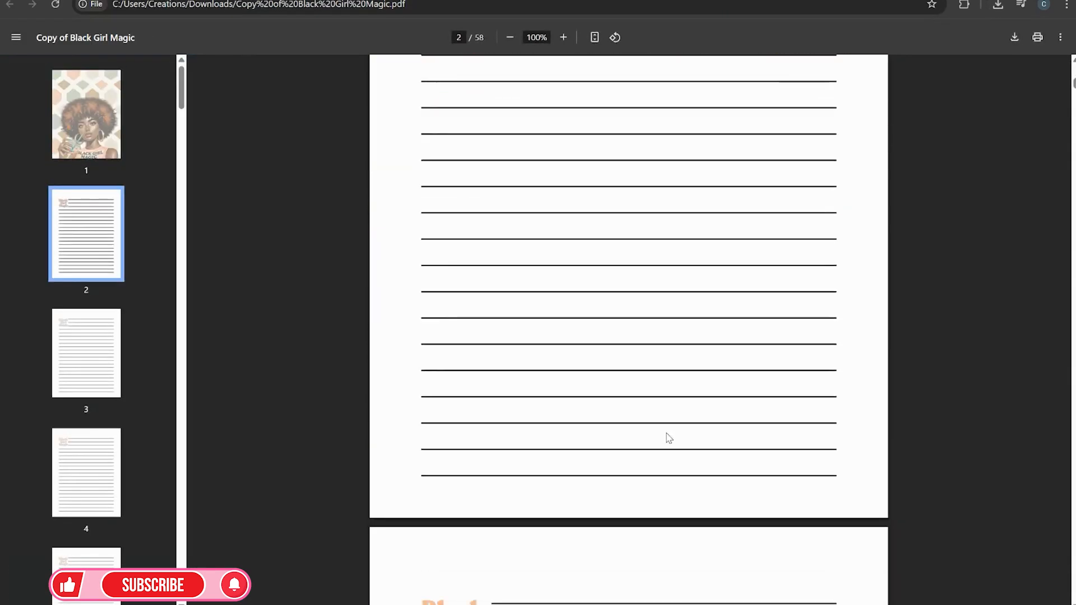
{"action": "scroll", "coordinate": [671, 438], "scroll_direction": "down", "scroll_amount": 5}
{"action": "scroll", "coordinate": [672, 438], "scroll_direction": "down", "scroll_amount": 10}
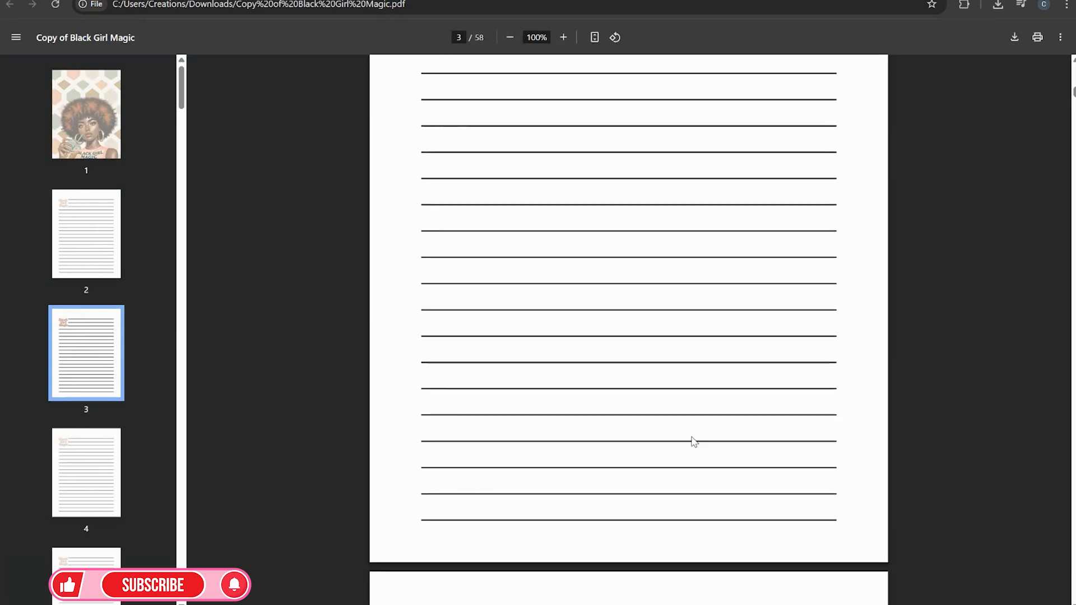